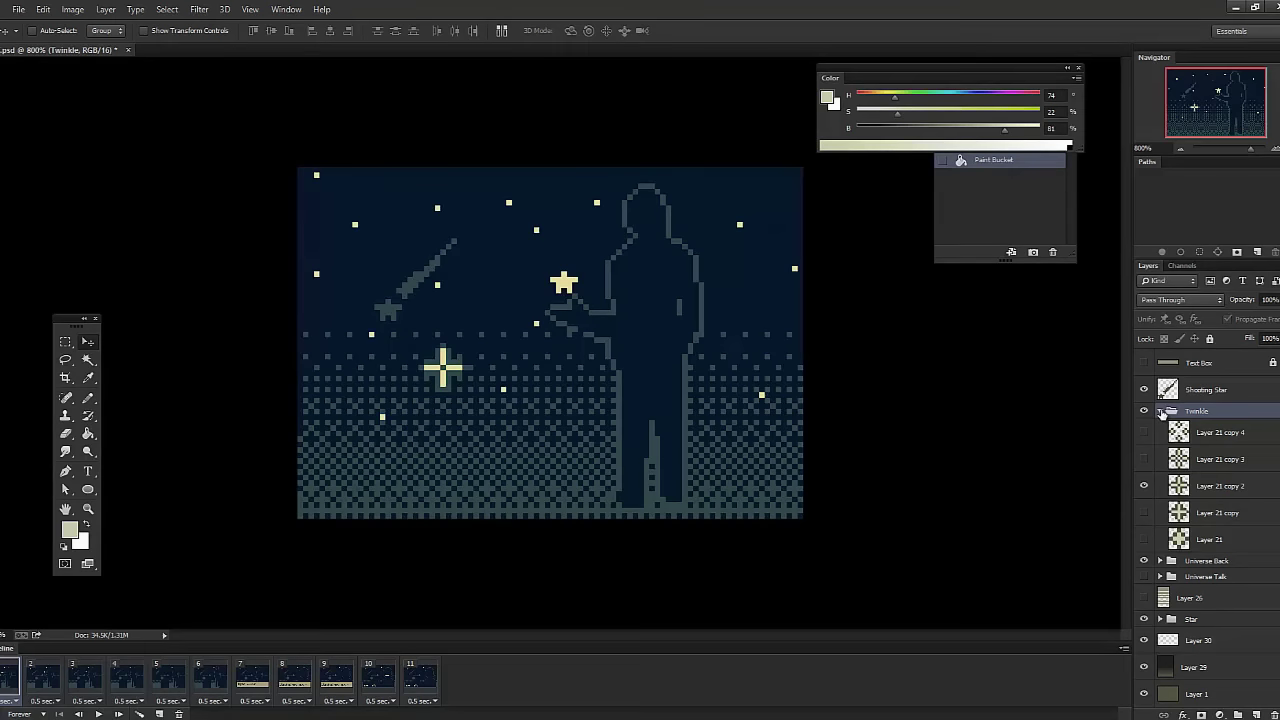
Collapse the Twinkle layer group and view the dialogue scenes on animation frames 7, 8, 9 and 11.
click(1160, 412)
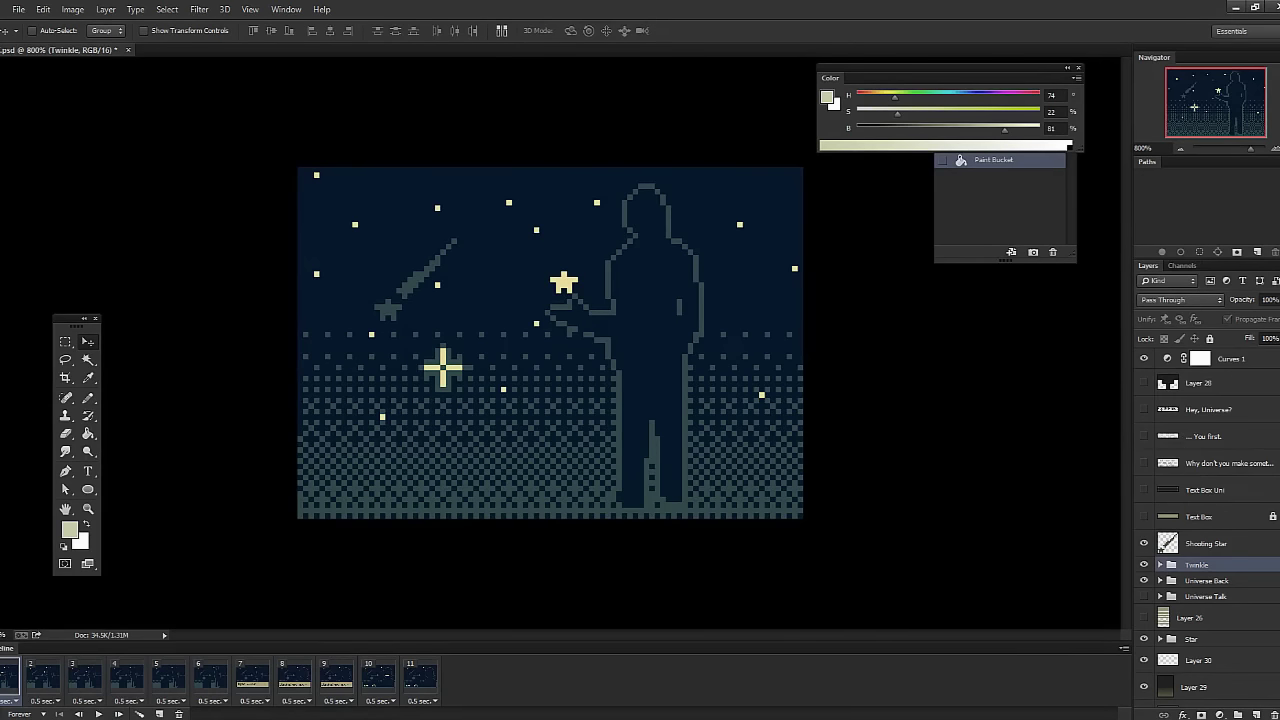
click(243, 685)
click(292, 680)
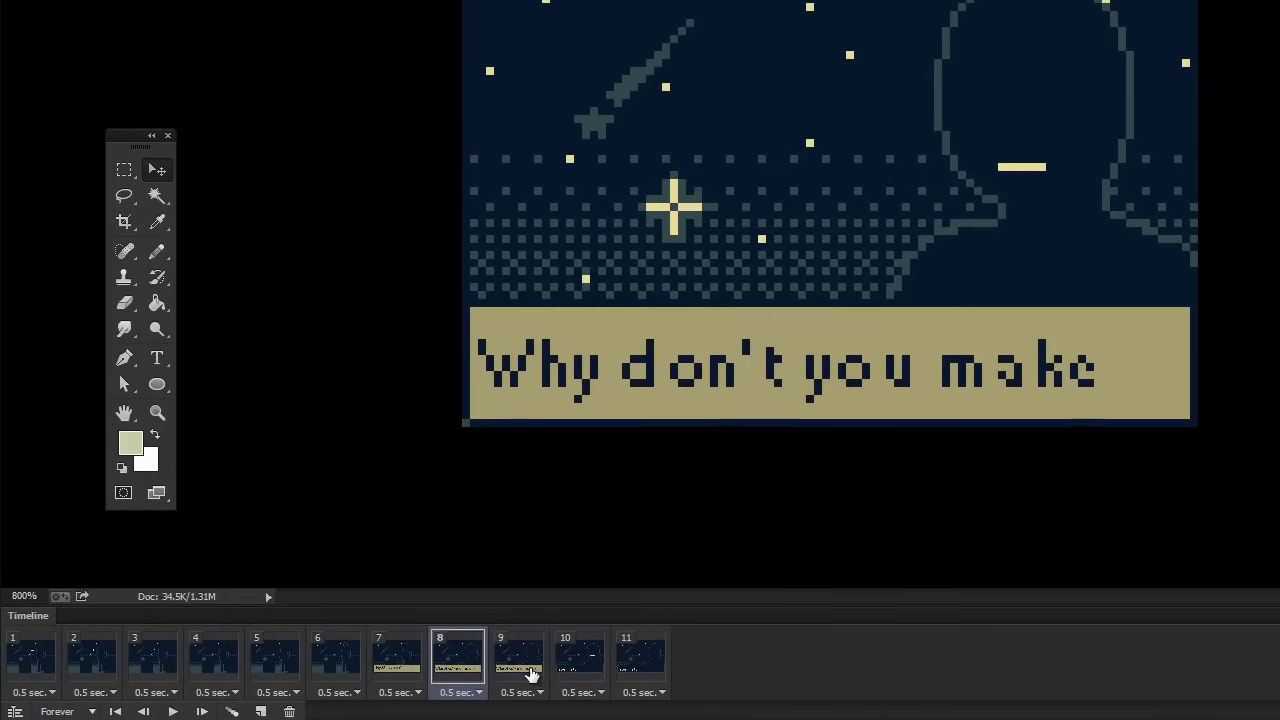
click(530, 672)
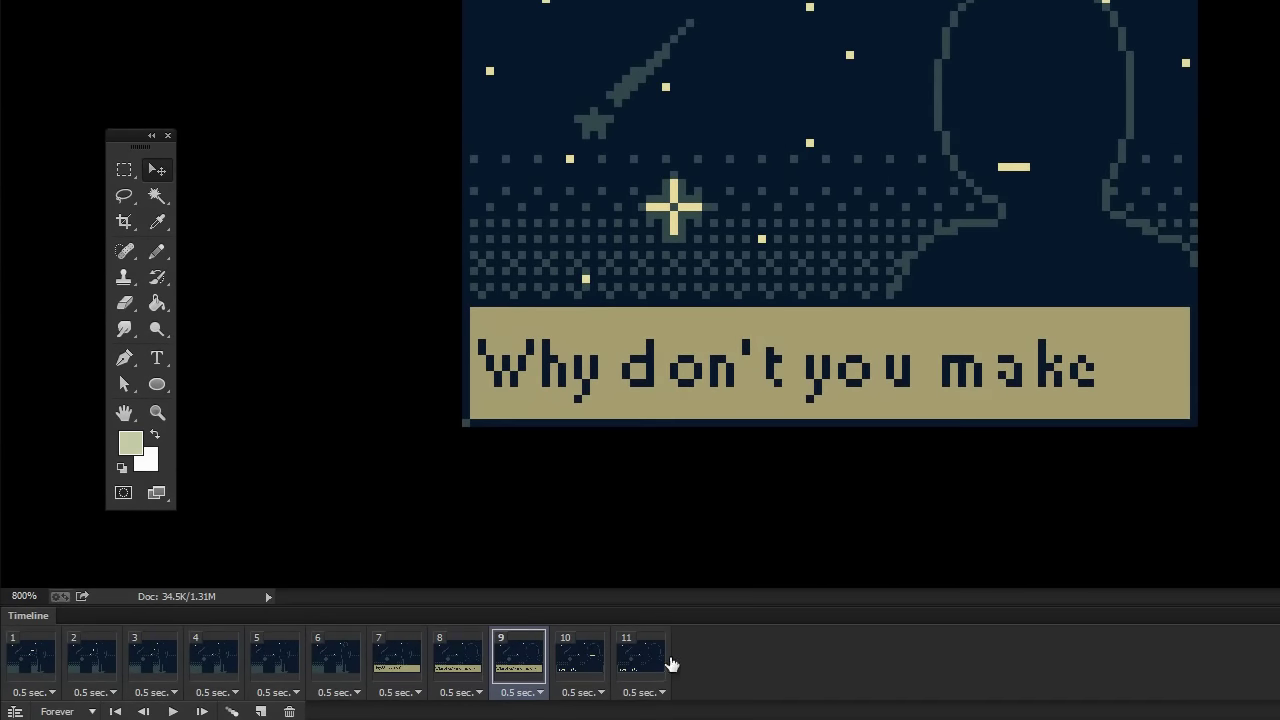
click(662, 662)
Play the frame animation from frame 1 and stop it.
click(16, 662)
click(172, 711)
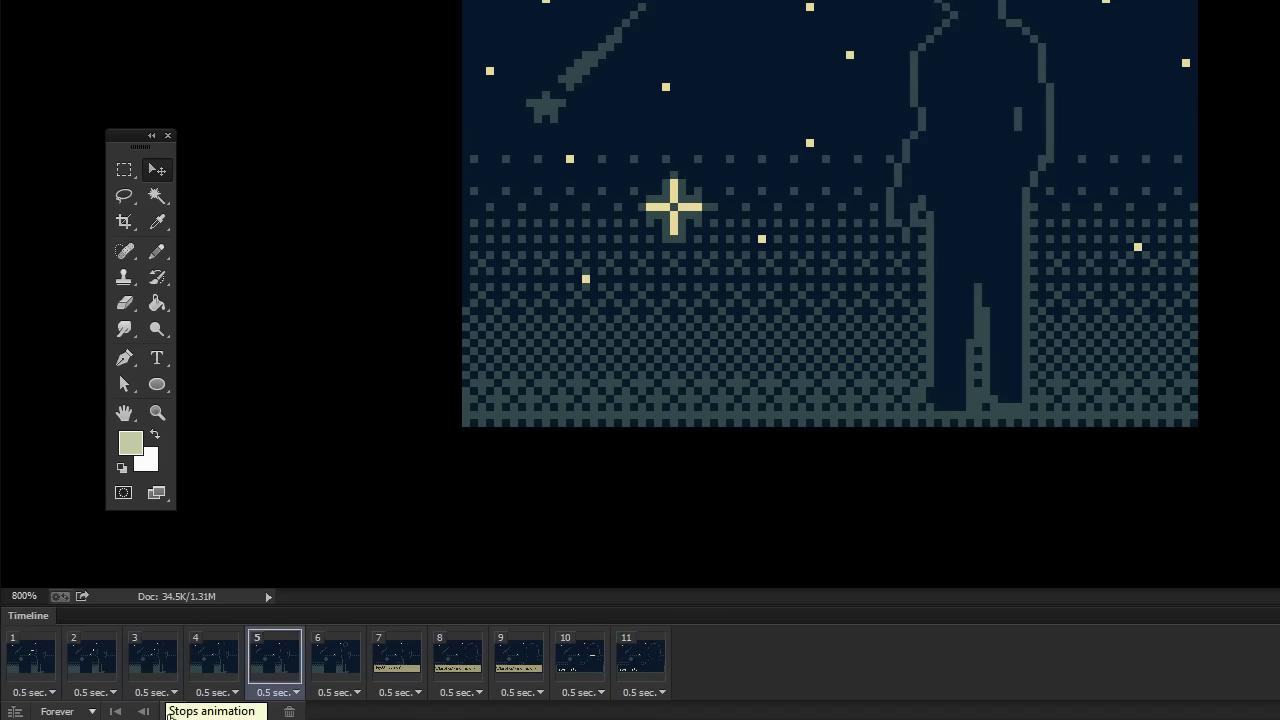
click(170, 711)
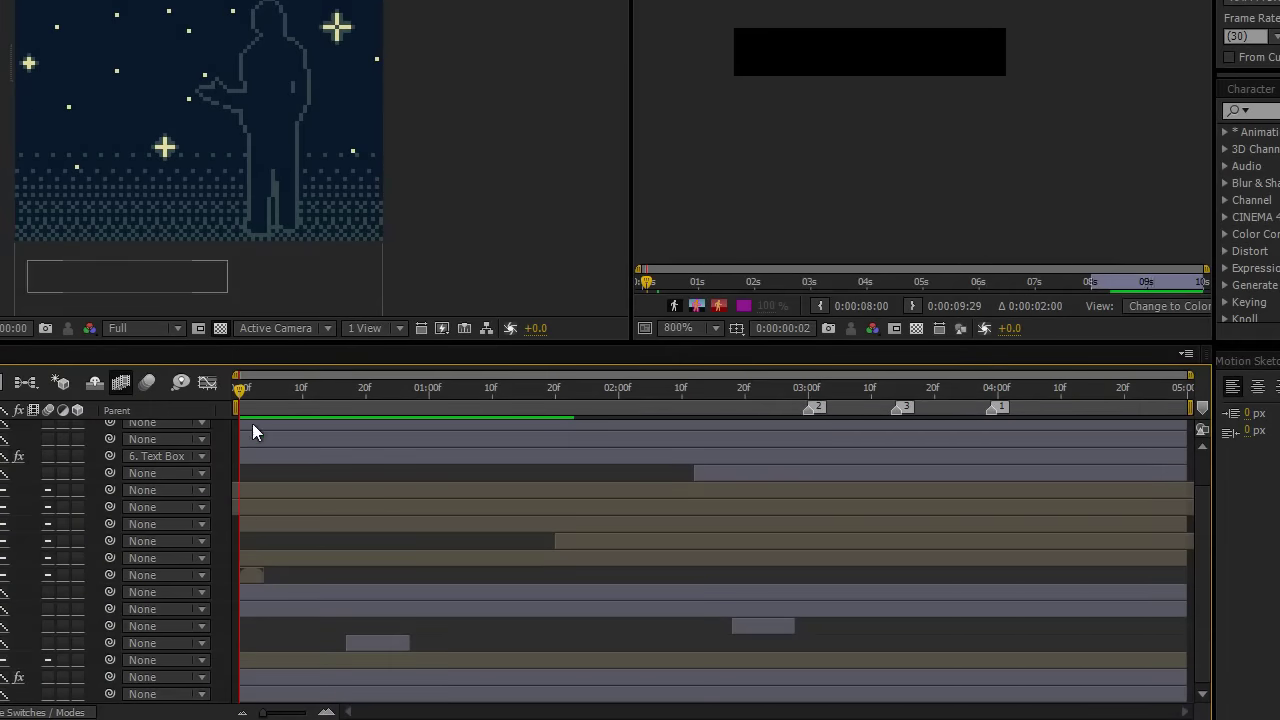
Scrub the start of the composition in After Effects, and back in Photoshop show frame 6 with the Twinkle group expanded.
mouse_move(294, 398)
mouse_down()
mouse_move(609, 389)
mouse_move(1055, 407)
mouse_move(288, 409)
mouse_up()
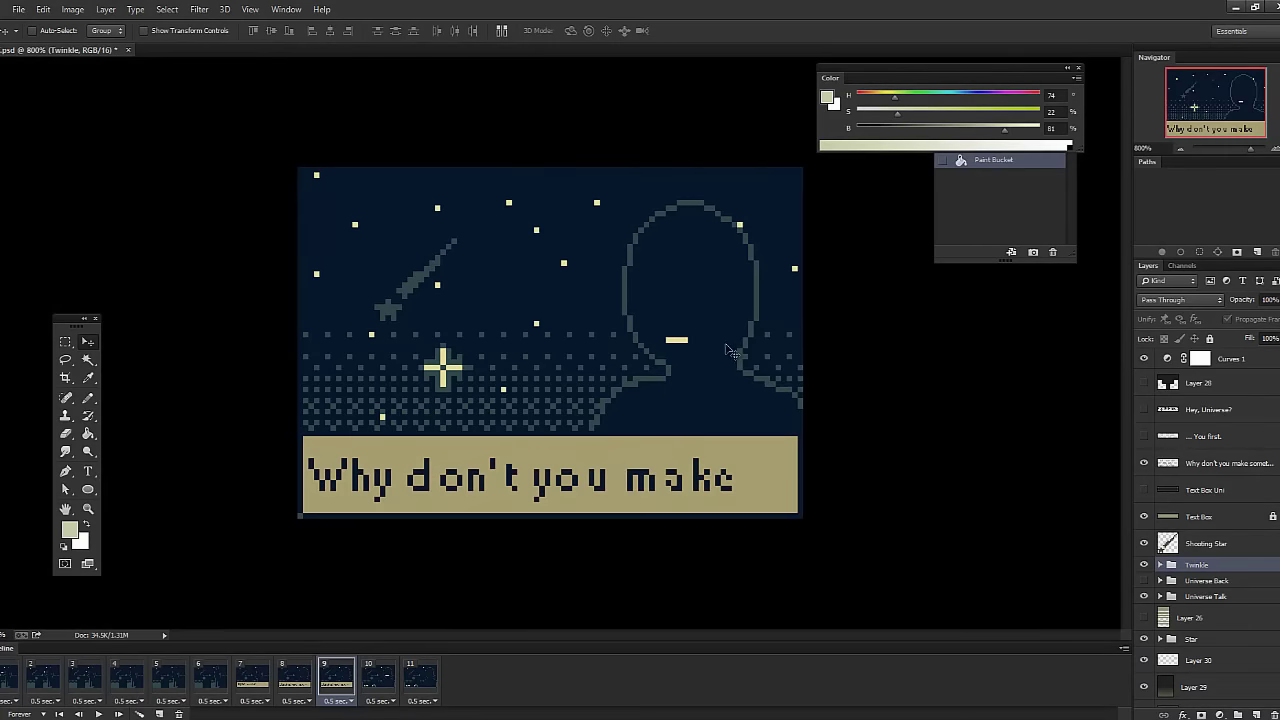
click(222, 684)
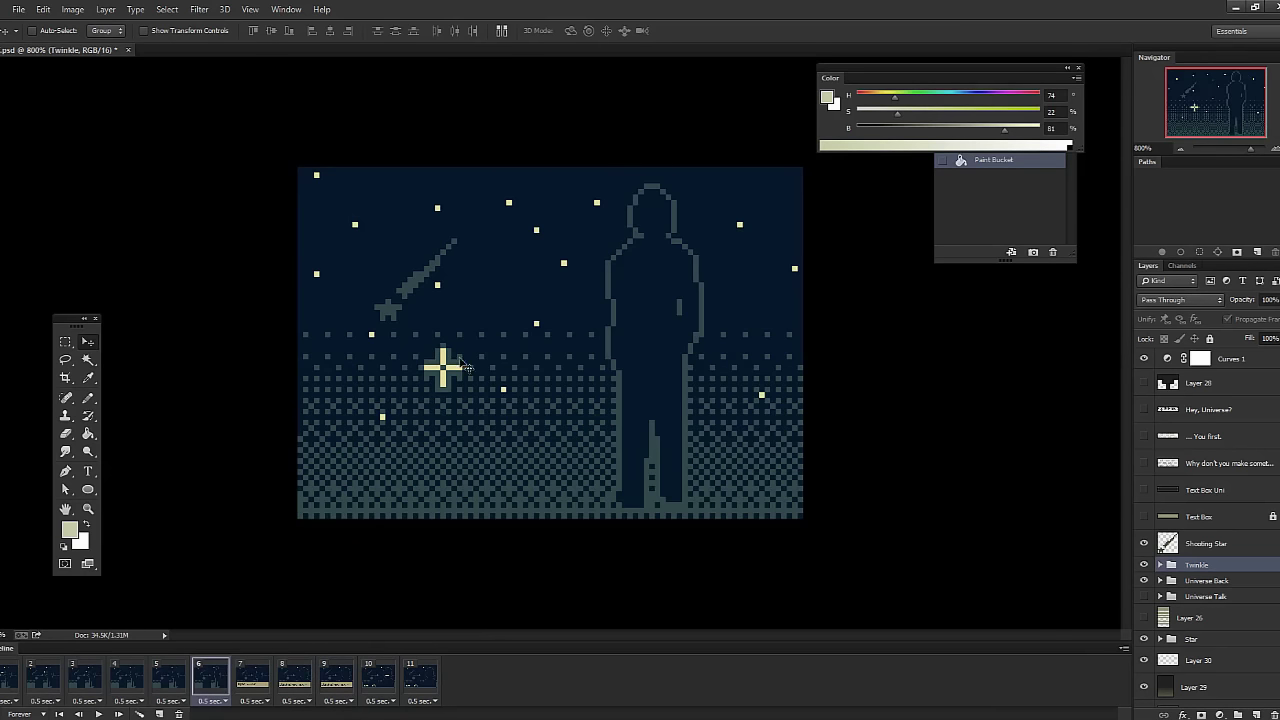
click(1161, 566)
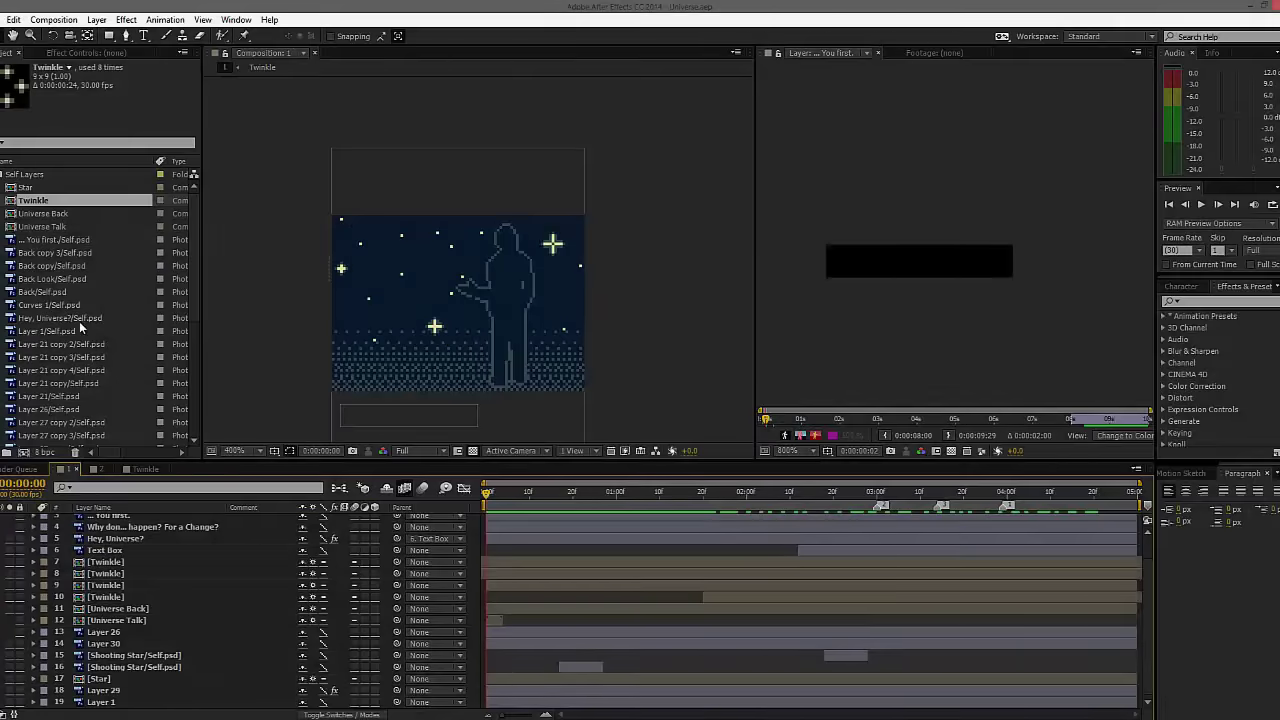
Switch to After Effects, open the Twinkle composition and preview its sequence of staggered layers.
double_click(44, 203)
drag(540, 494, 463, 503)
scroll(543, 280, up, 3)
scroll(649, 431, down, 1)
key(space)
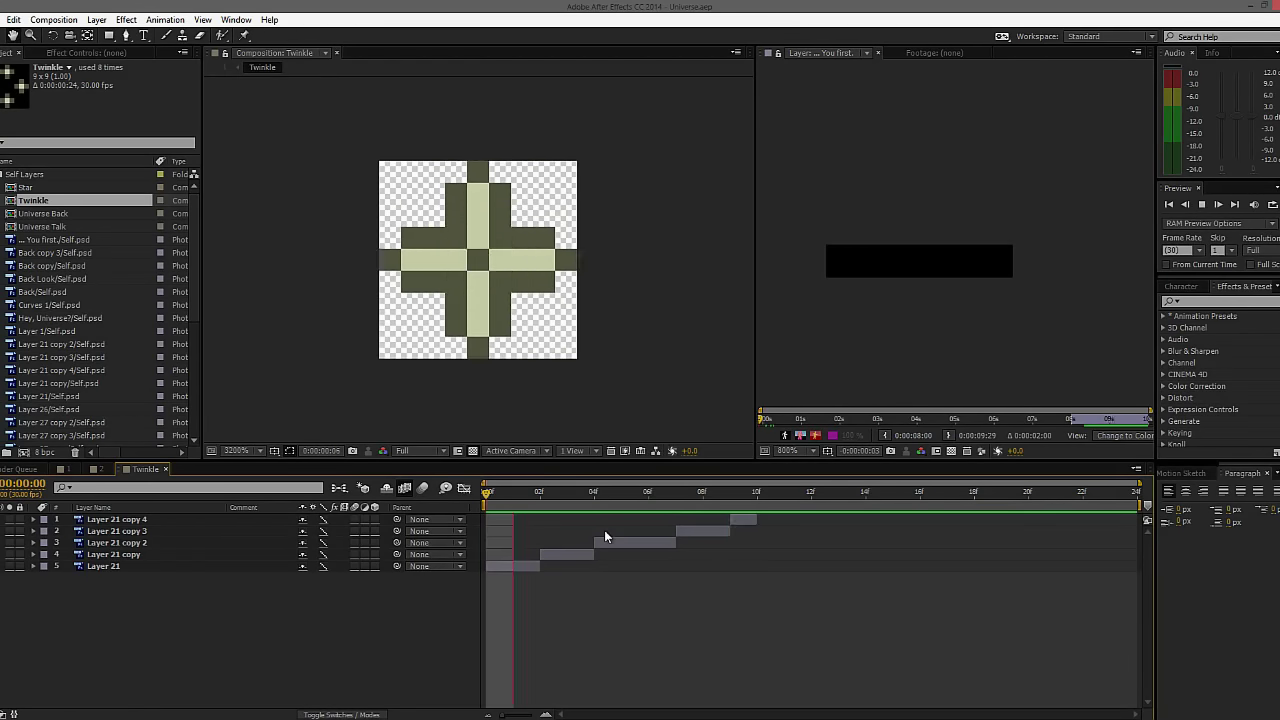
key(space)
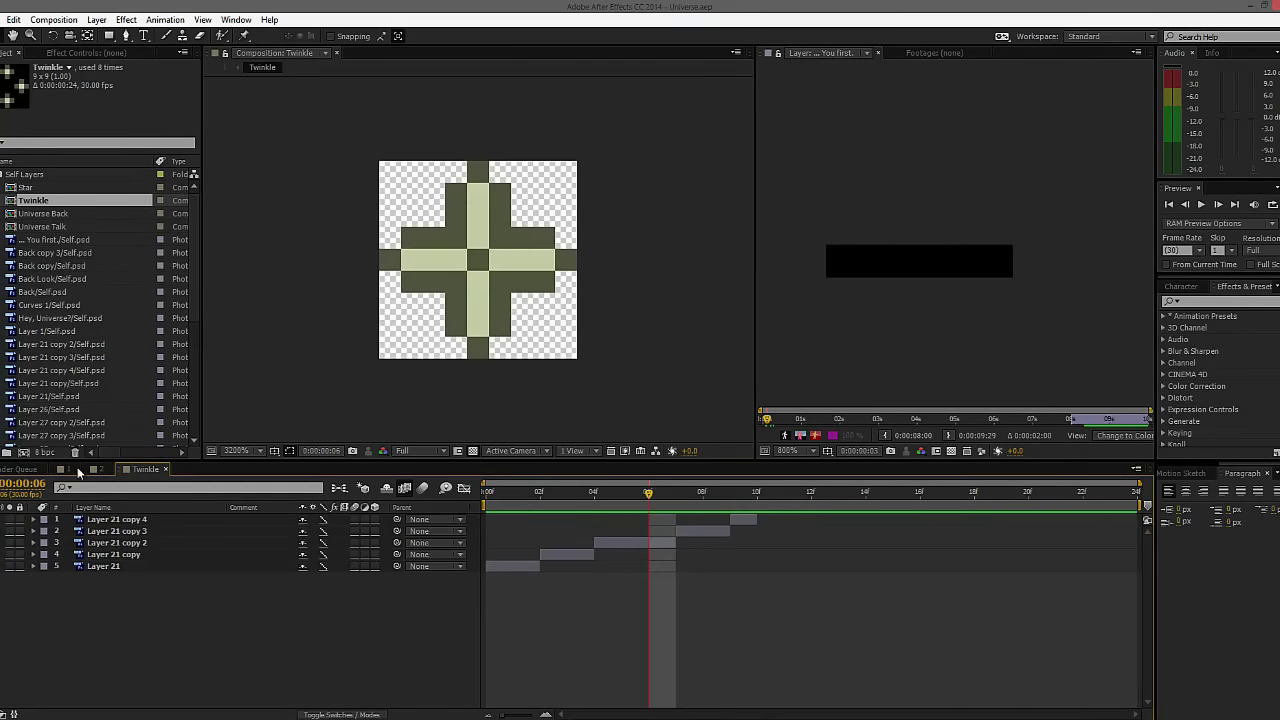
Return to composition 1, highlight the four Twinkle layers to check their placement, and preview the animation.
click(68, 470)
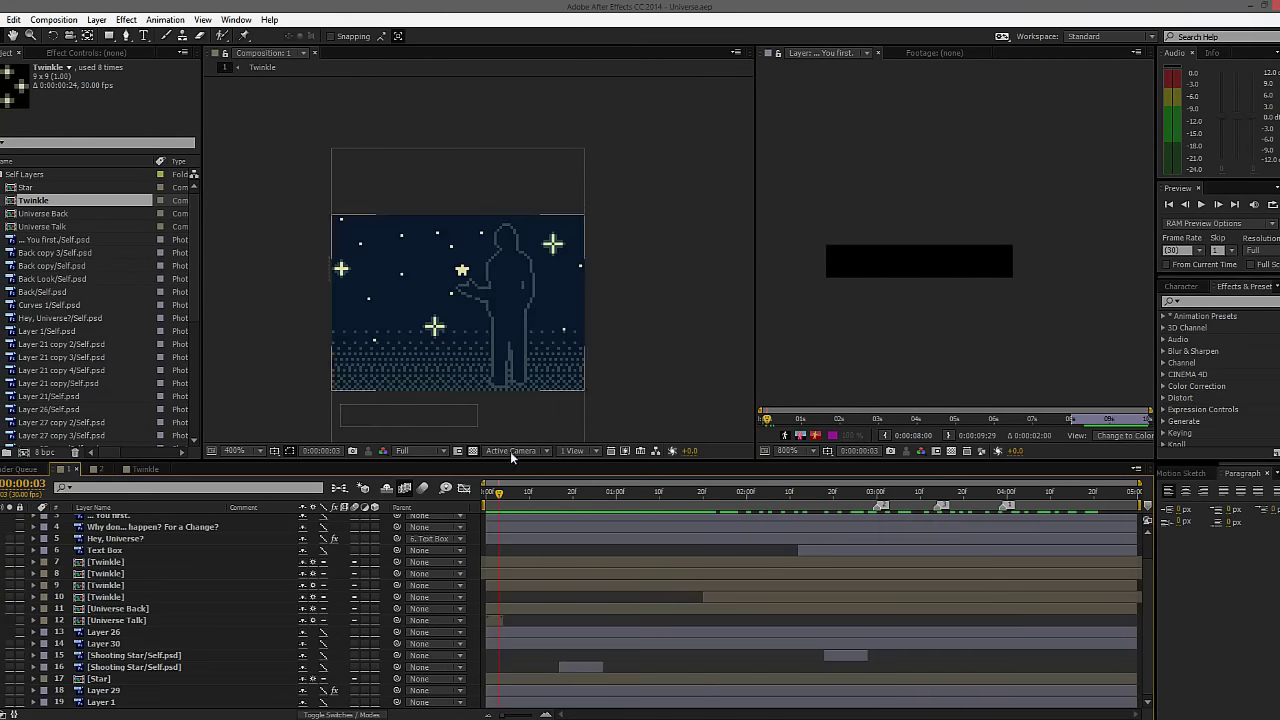
click(112, 585)
click(104, 597)
shift+click(106, 562)
scroll(509, 267, up, 1)
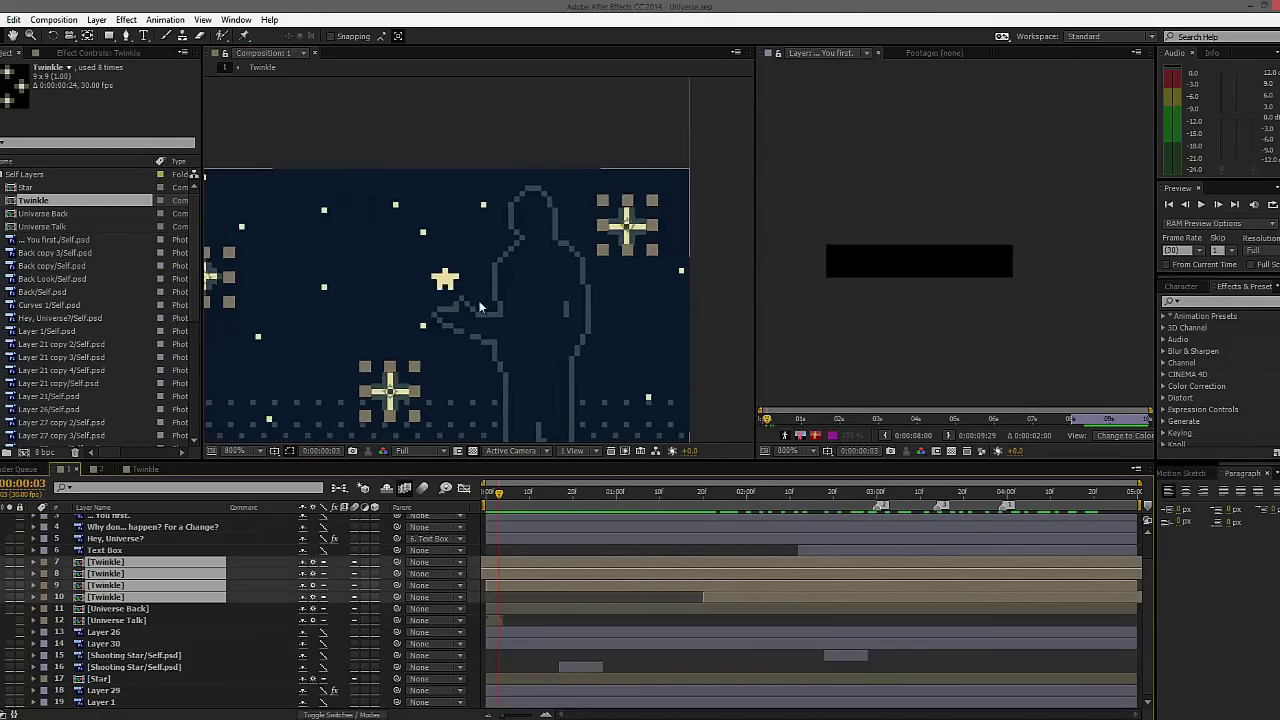
drag(493, 304, 567, 270)
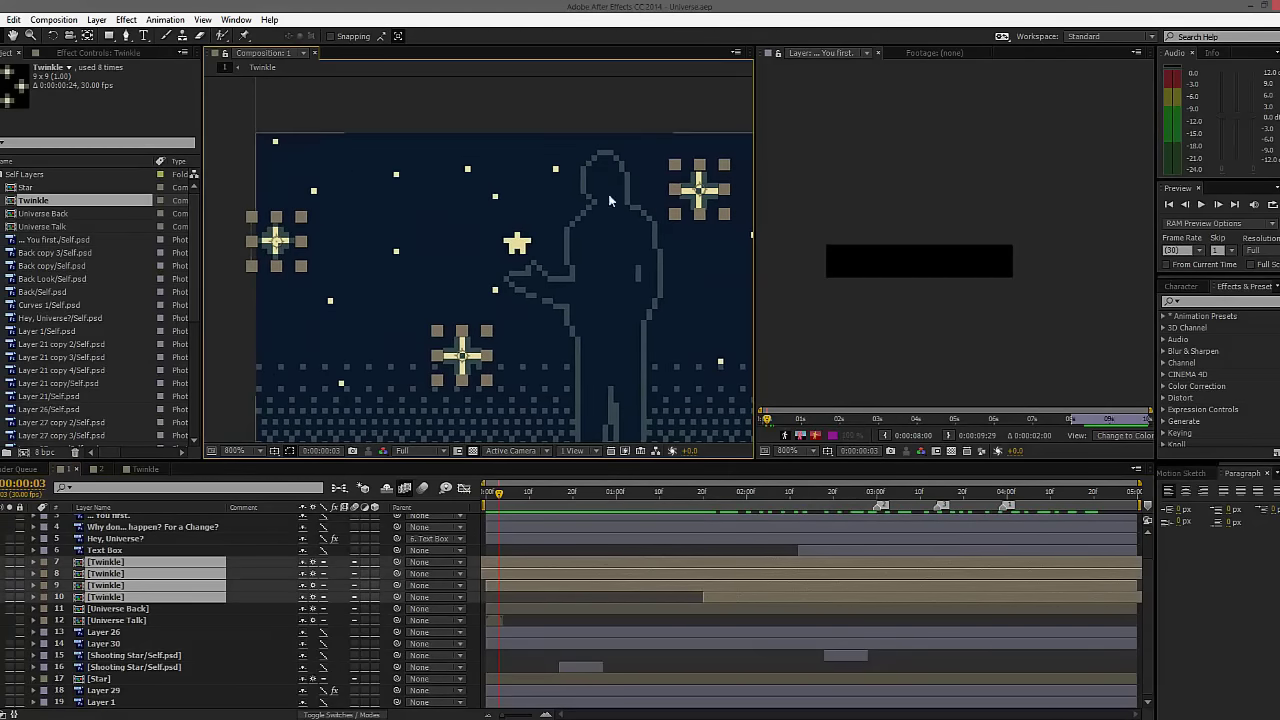
click(577, 240)
key(KP_0)
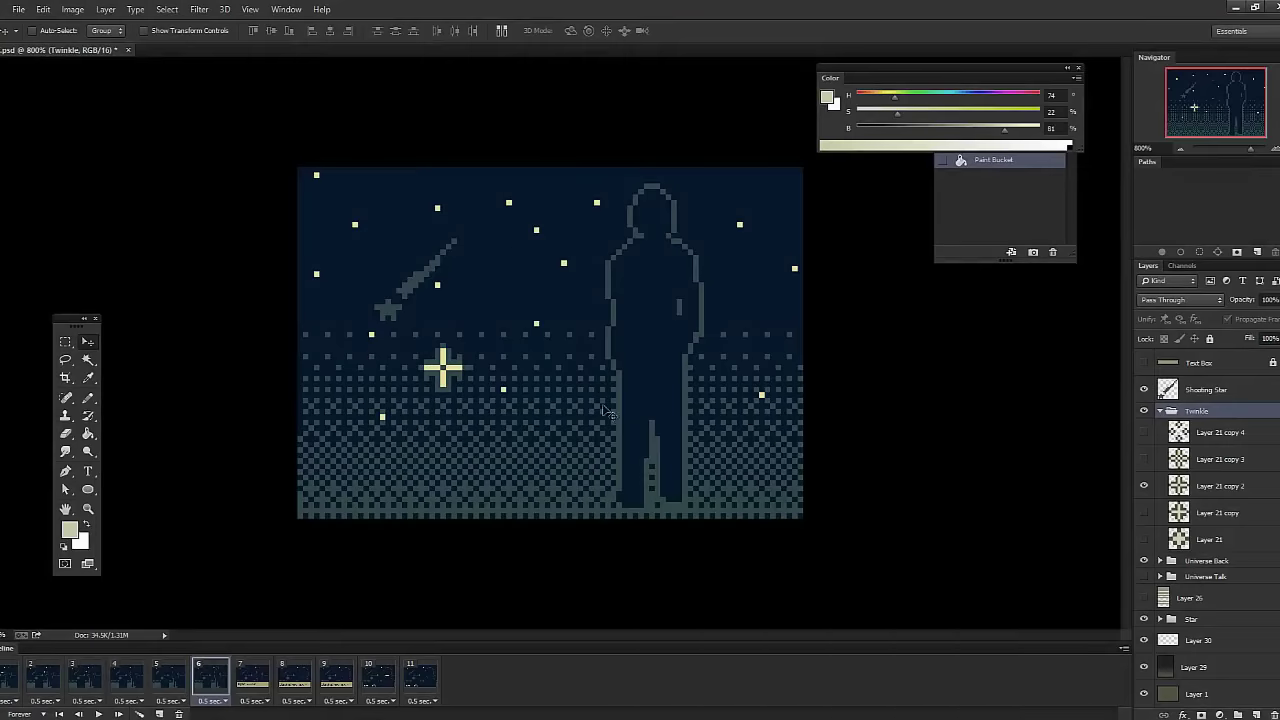
View frames 9 to 11 in Photoshop, and set the current time to 0:00:00:04 in composition 1 in After Effects.
click(325, 683)
click(366, 688)
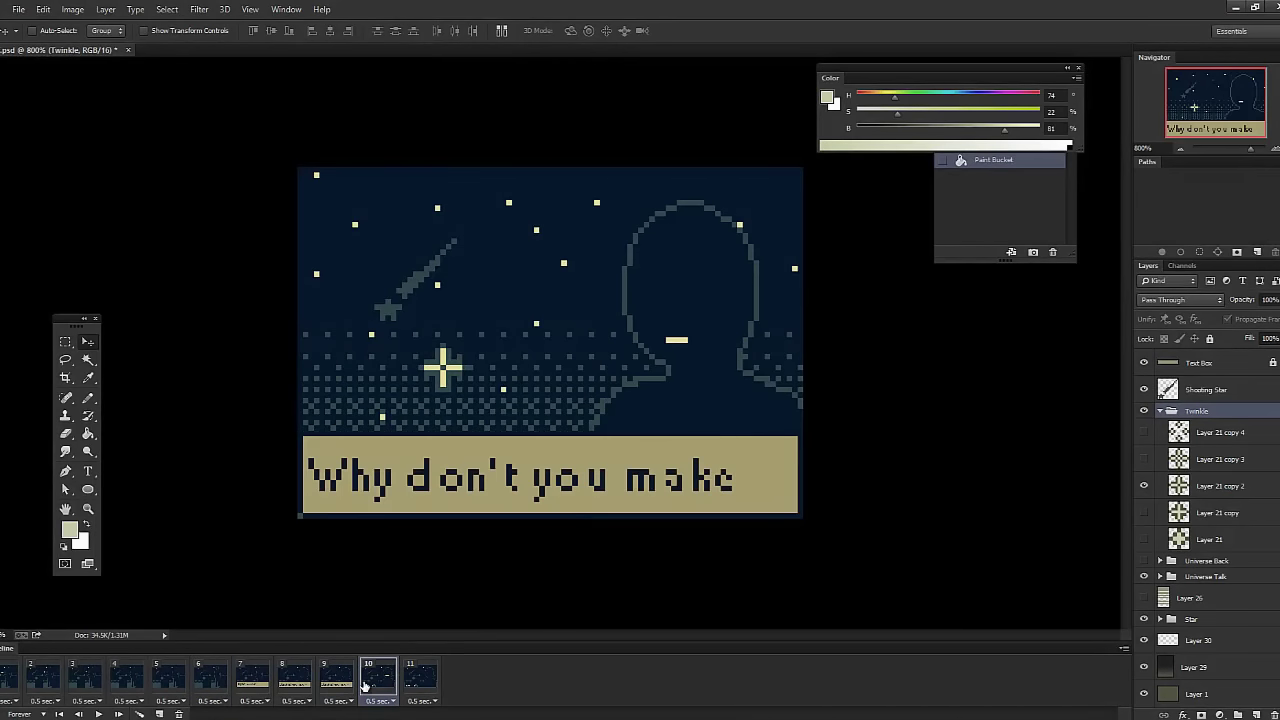
click(420, 676)
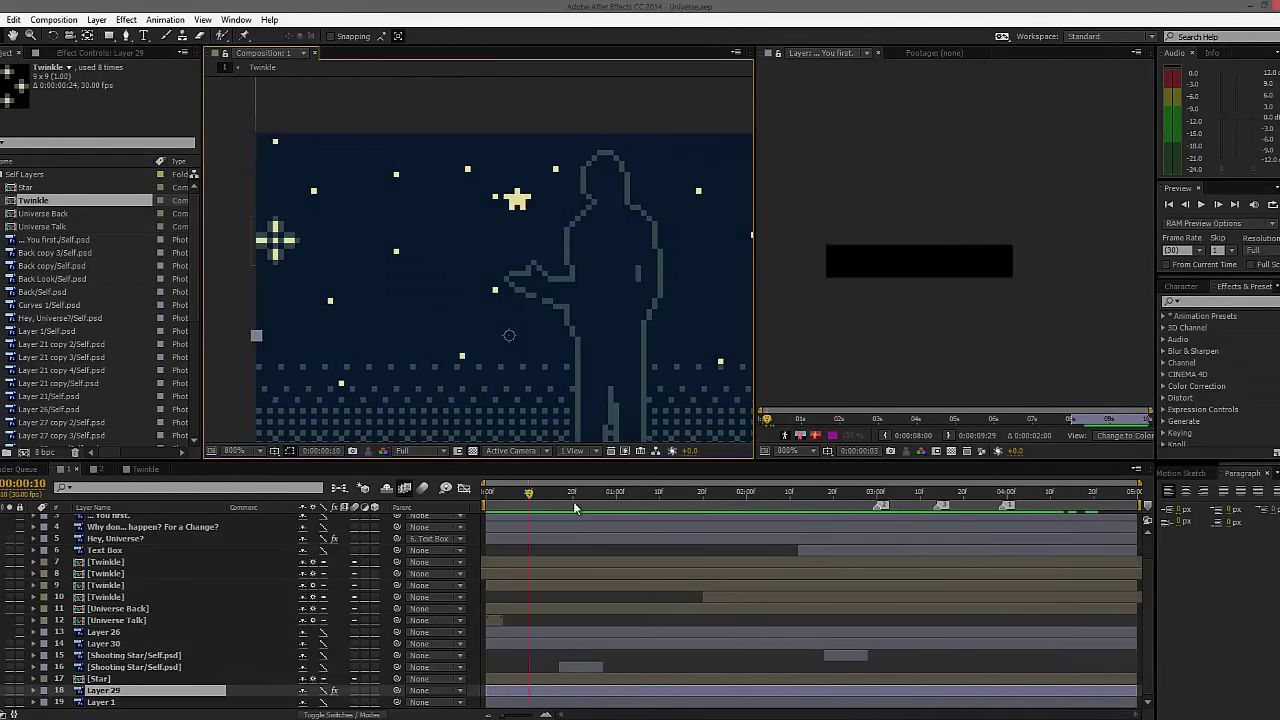
click(504, 492)
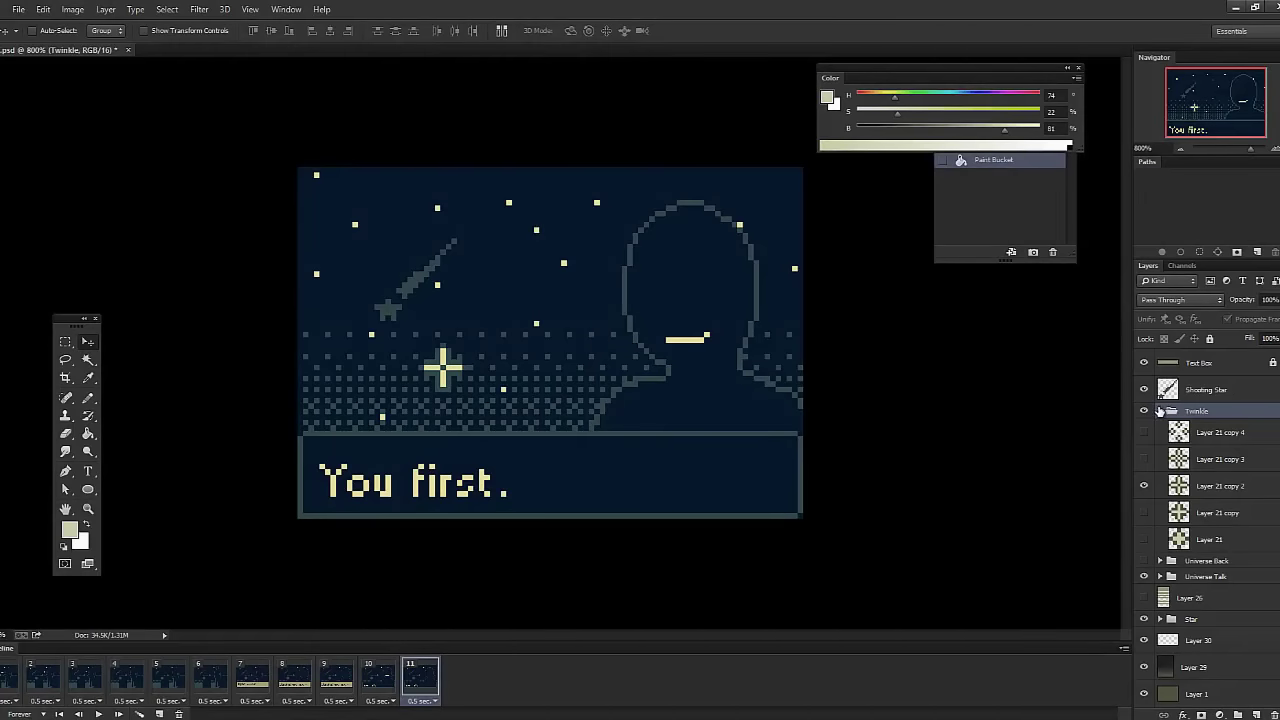
Switch to Photoshop, collapse the Twinkle group and compare the mouth shapes and text boxes across frames 8 to 11.
click(1160, 411)
click(352, 684)
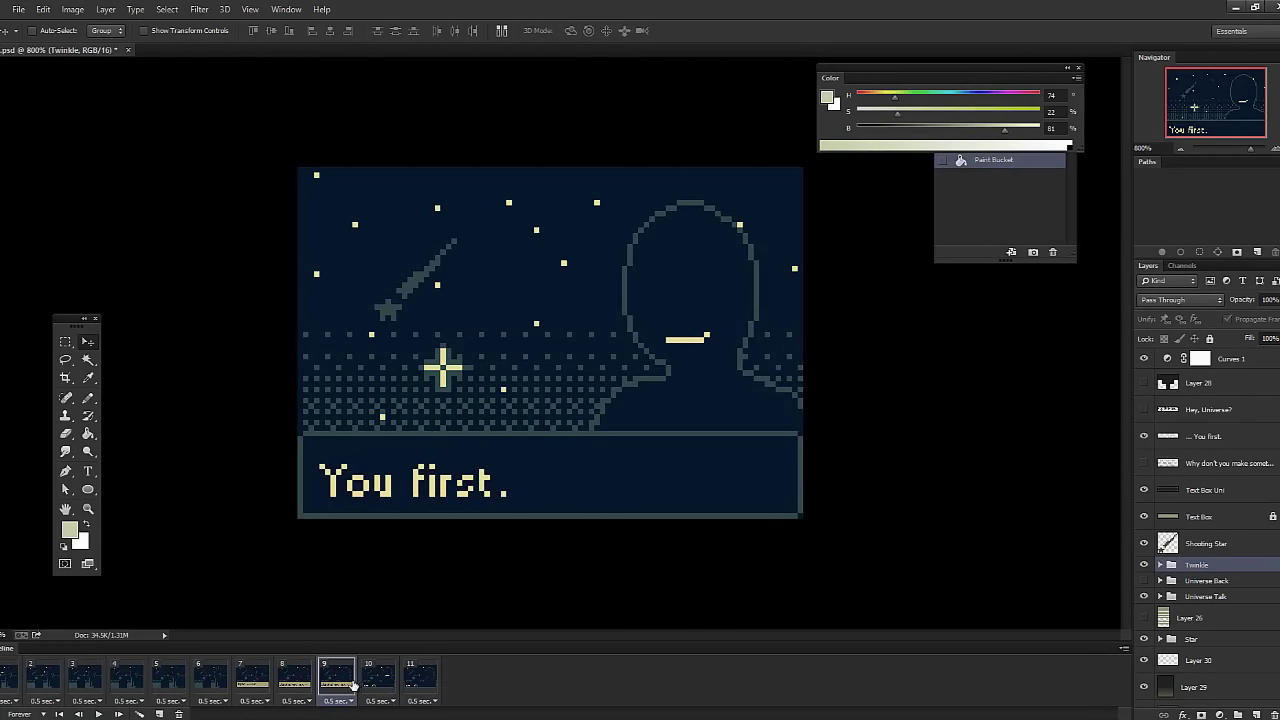
click(378, 677)
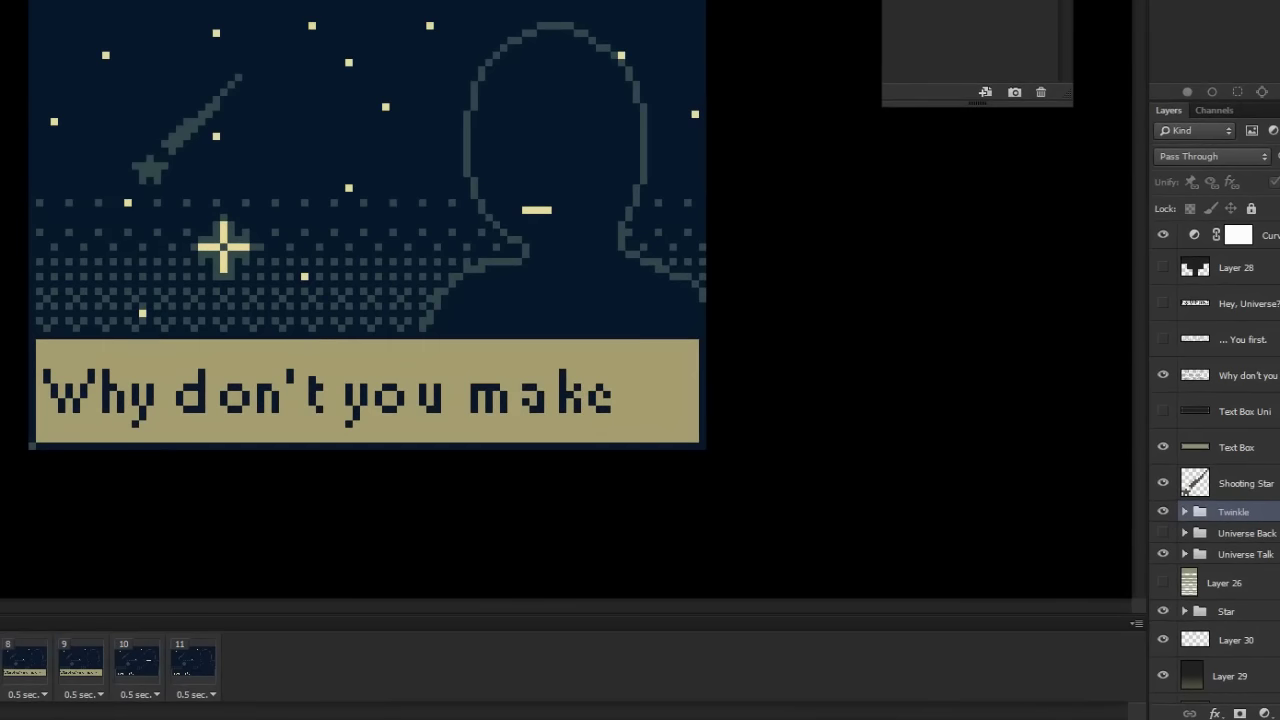
click(44, 657)
click(212, 672)
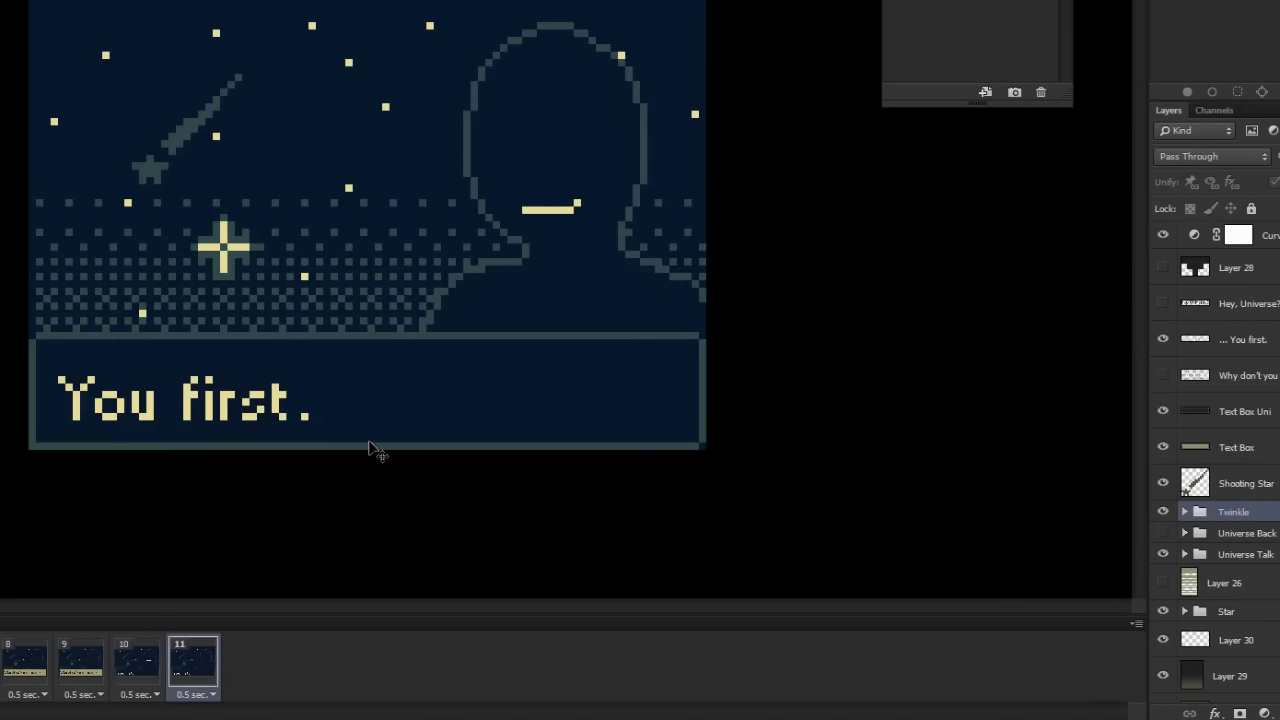
Select the "... You first." layer and go back to frame 8 with its "Why don't you make" text.
click(1226, 339)
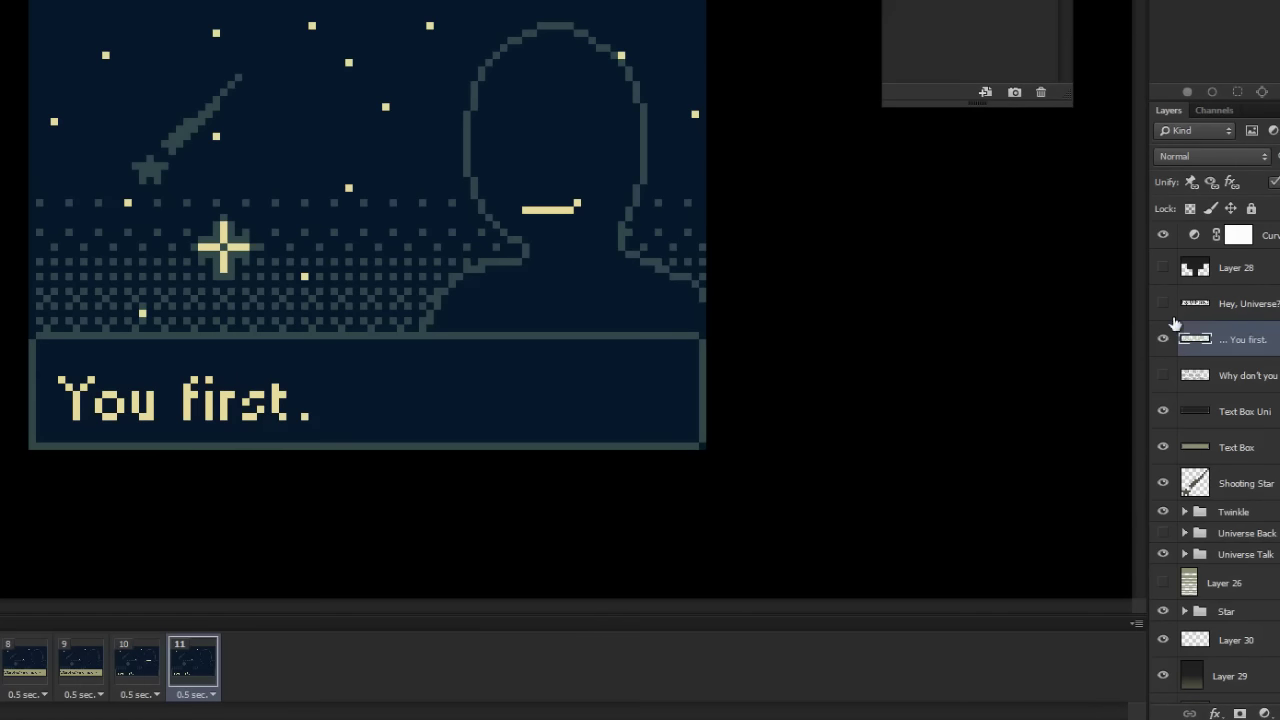
click(60, 660)
click(25, 664)
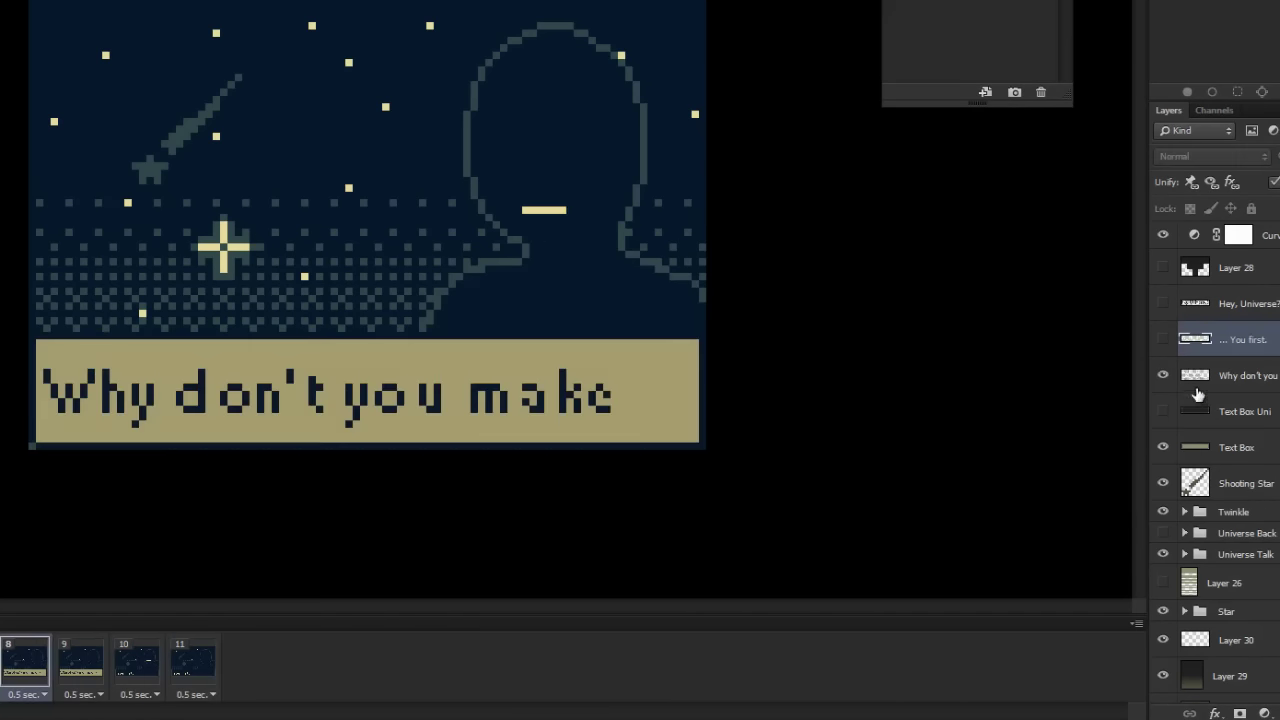
Try shifting the "Why don't you make" text layer upward inside the text box to reveal its lower lines, and undo the moves.
click(1218, 386)
drag(318, 410, 313, 365)
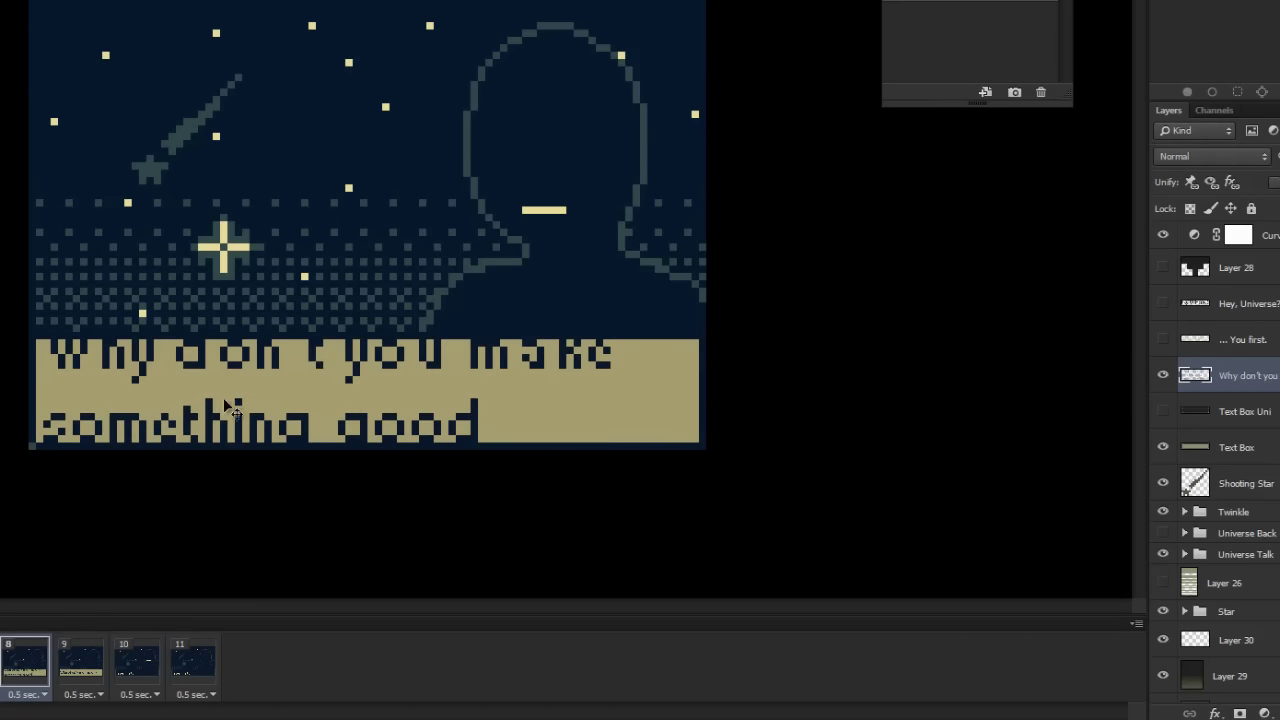
key(ctrl+z)
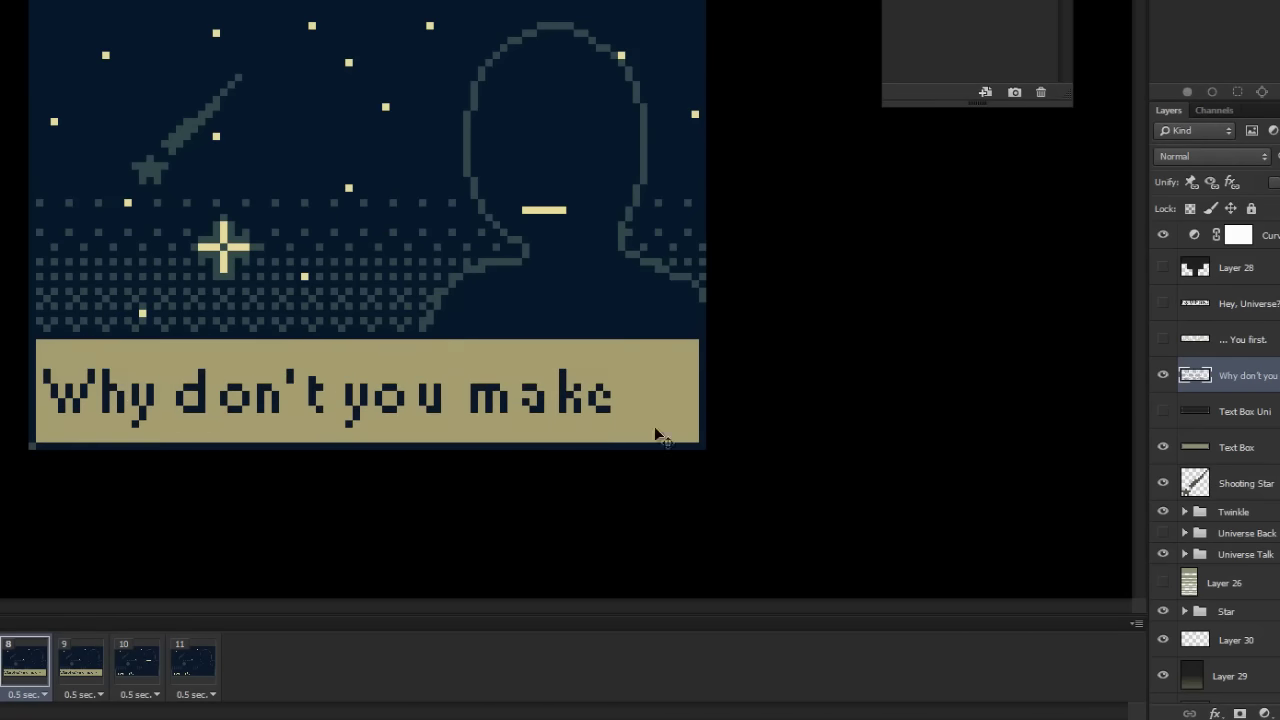
drag(282, 410, 313, 273)
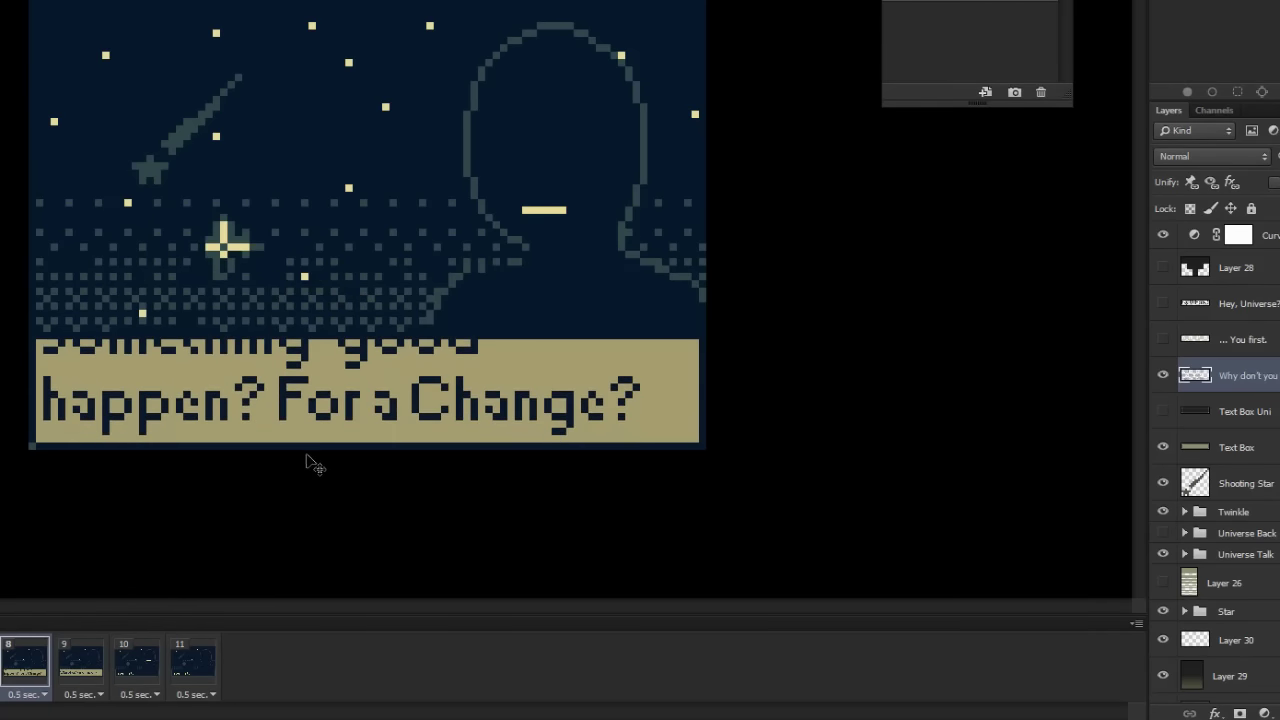
key(ctrl+z)
key(ctrl+z)
key(ctrl+z)
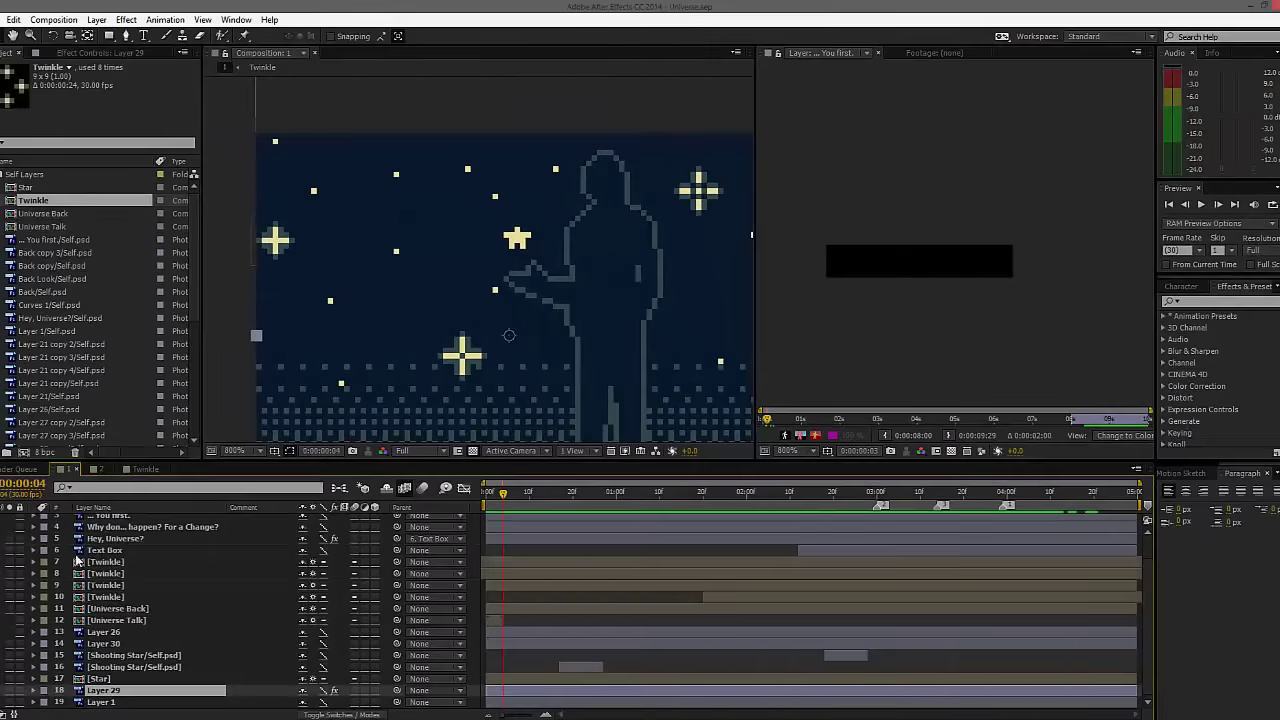
Switch to After Effects and locate the Text Box and "Why don... happen? For a Change?" layers in composition 1.
click(152, 550)
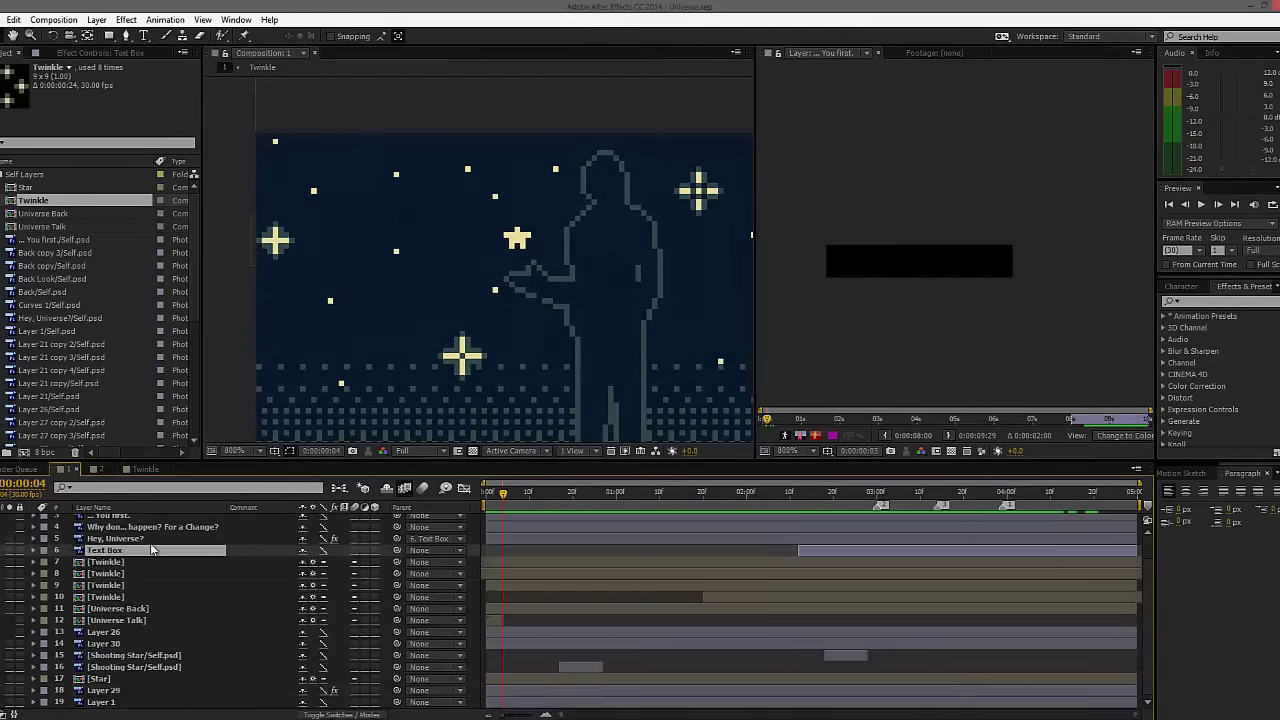
scroll(152, 550, up, 1)
click(110, 555)
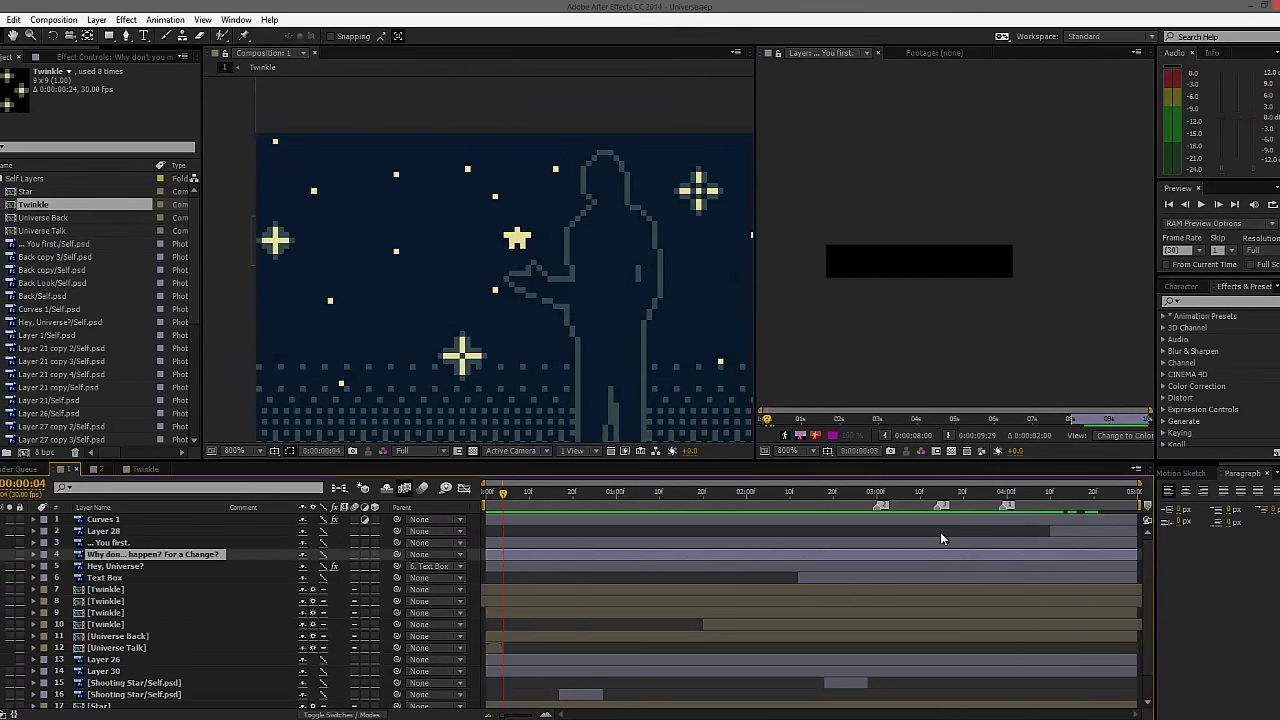
Open composition 2, select the "Why don...happen for a change?" text layer and scrub its reveal to 0:00:00:27.
click(95, 470)
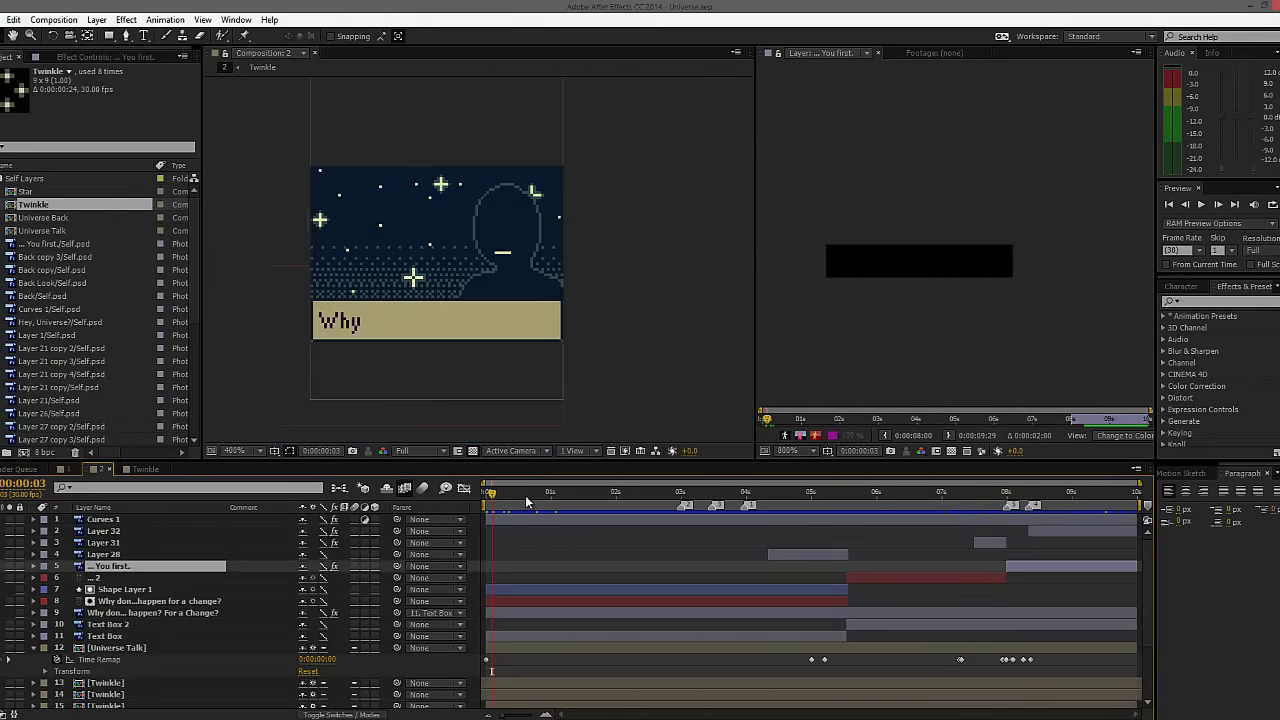
drag(527, 502, 490, 502)
click(113, 601)
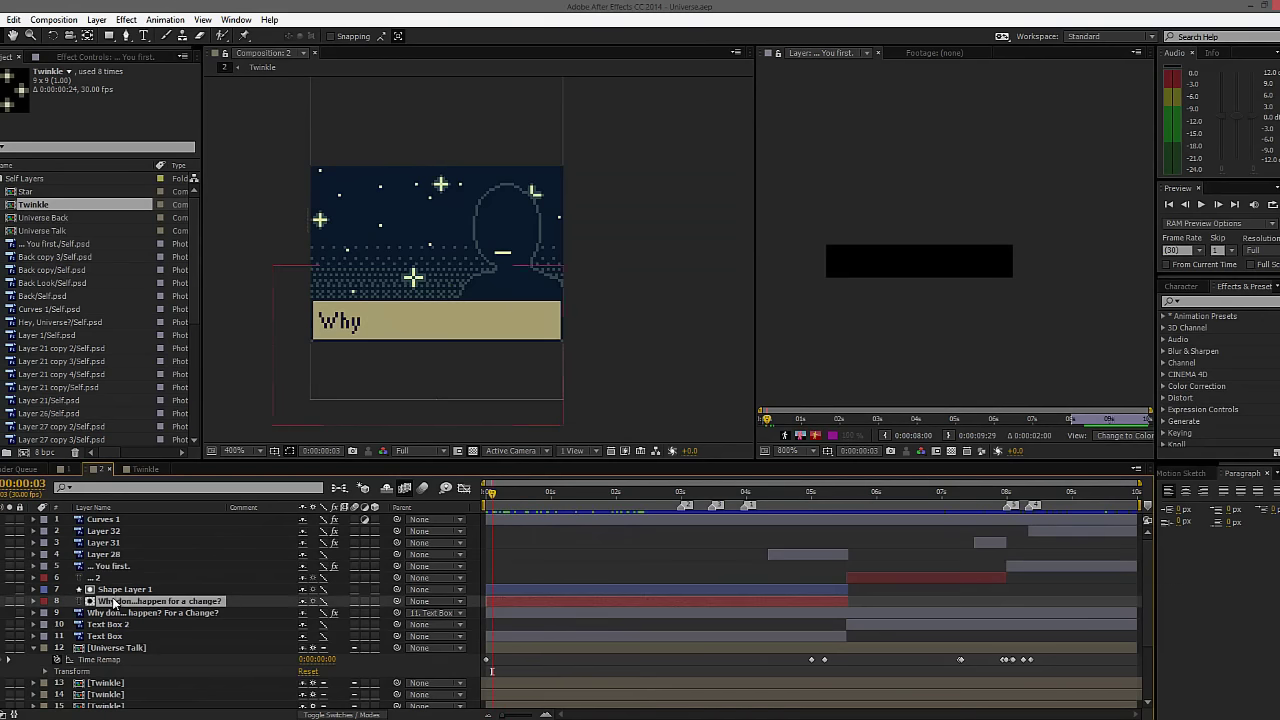
scroll(368, 332, up, 1)
drag(364, 355, 461, 257)
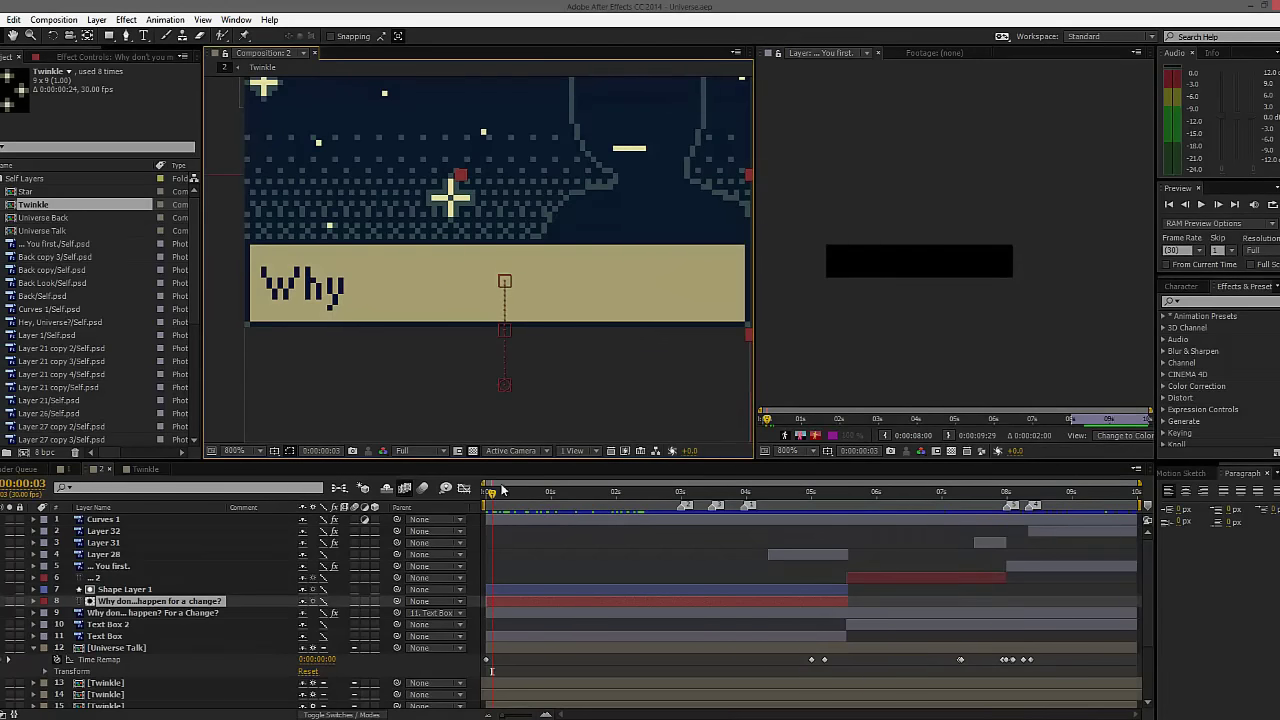
drag(503, 495, 545, 497)
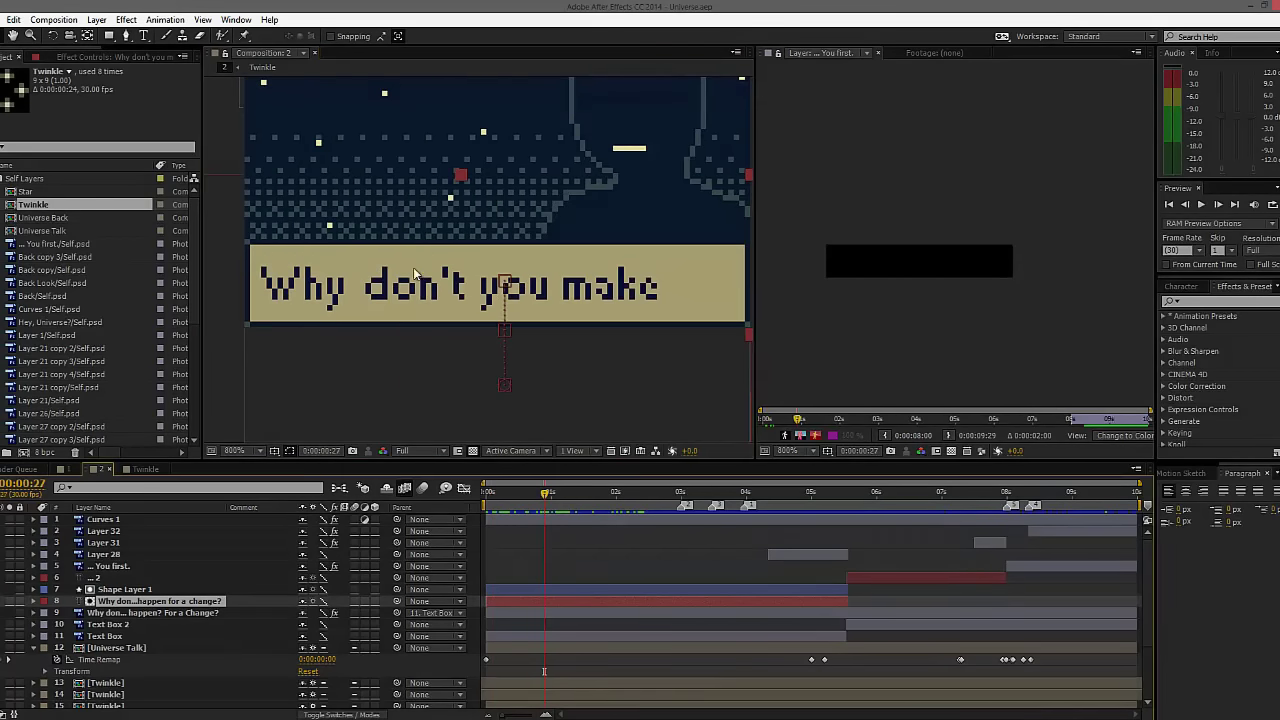
Try setting the tracking of the entire "Why don't you make" text to 0, undo it, and leave text editing.
double_click(440, 303)
click(446, 290)
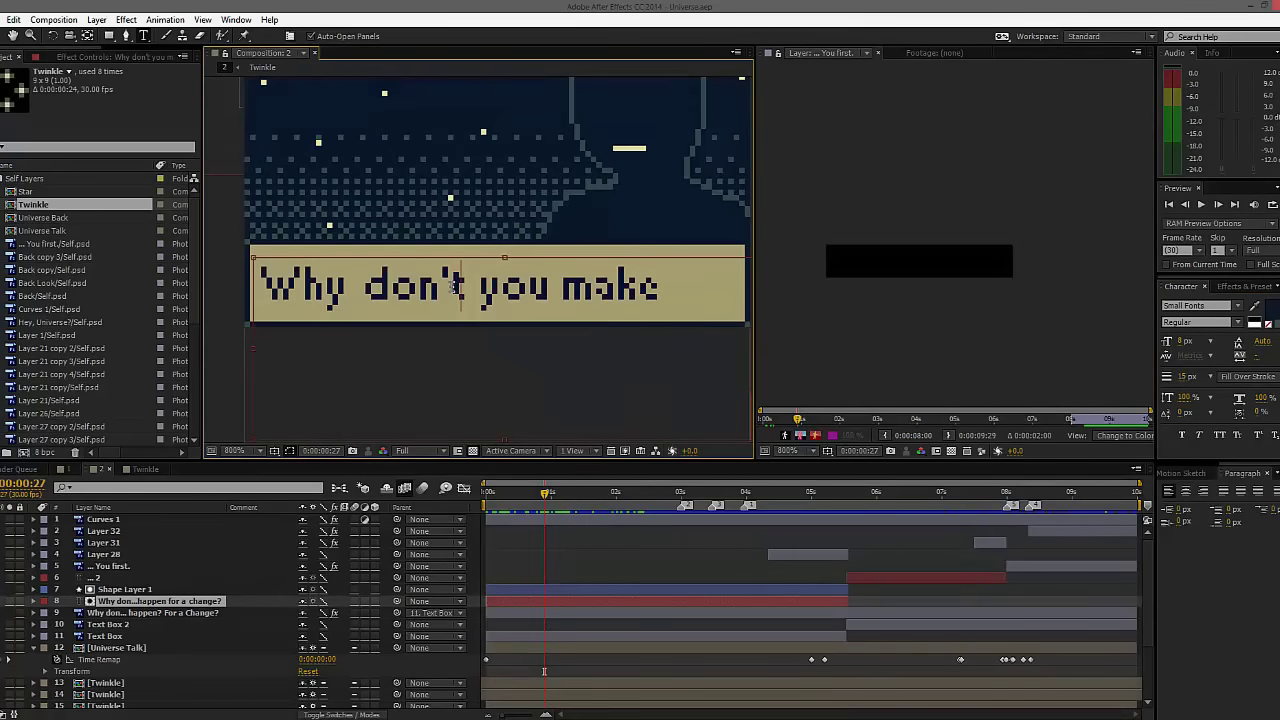
key(shift+Right)
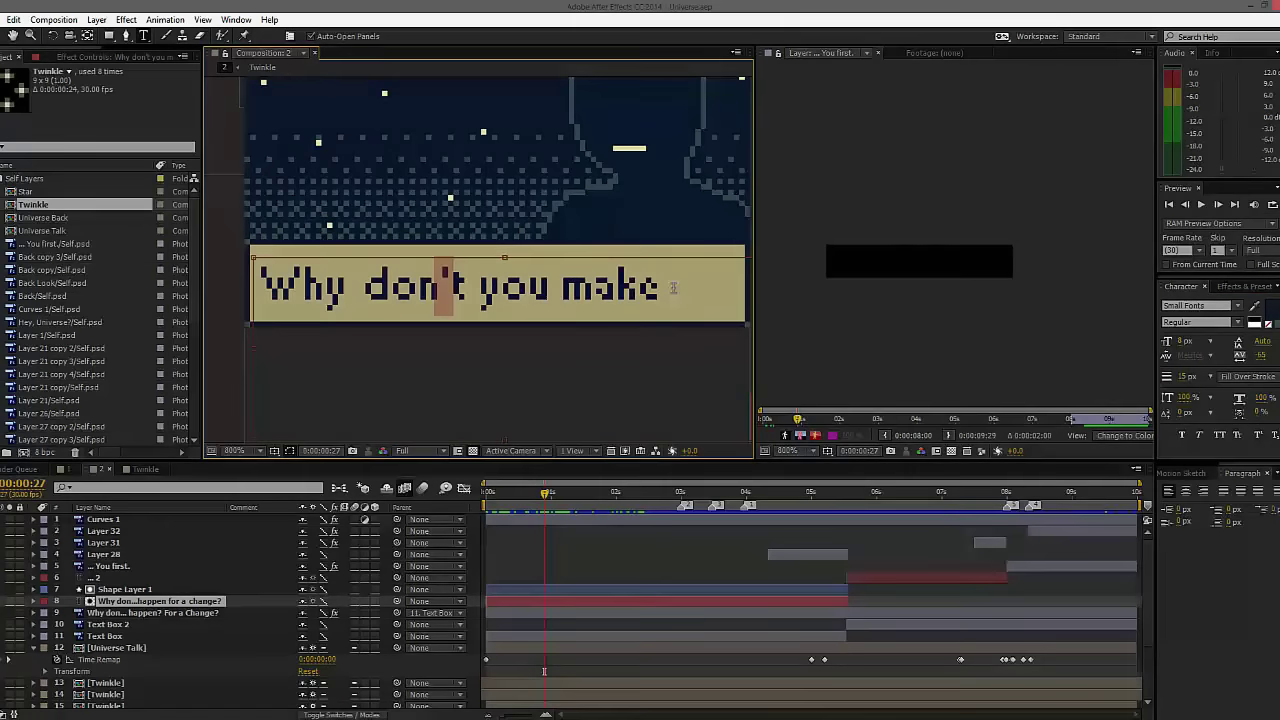
key(ctrl+a)
click(1240, 355)
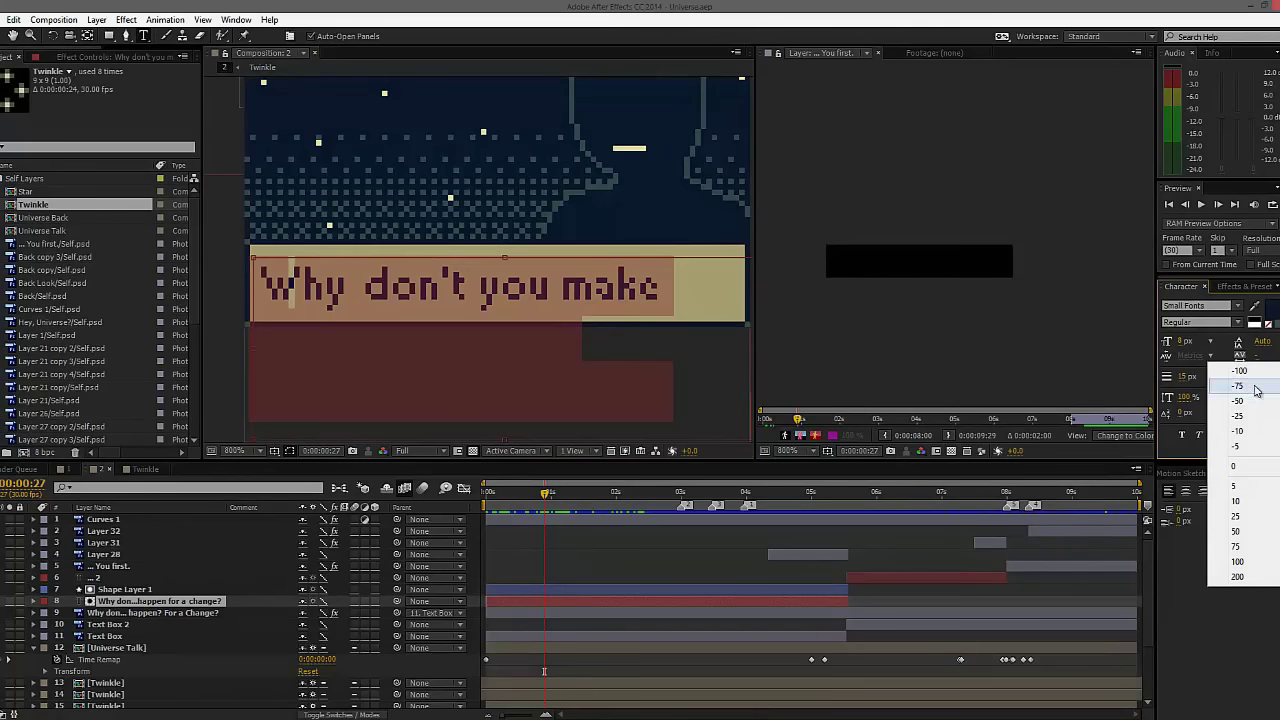
click(1240, 465)
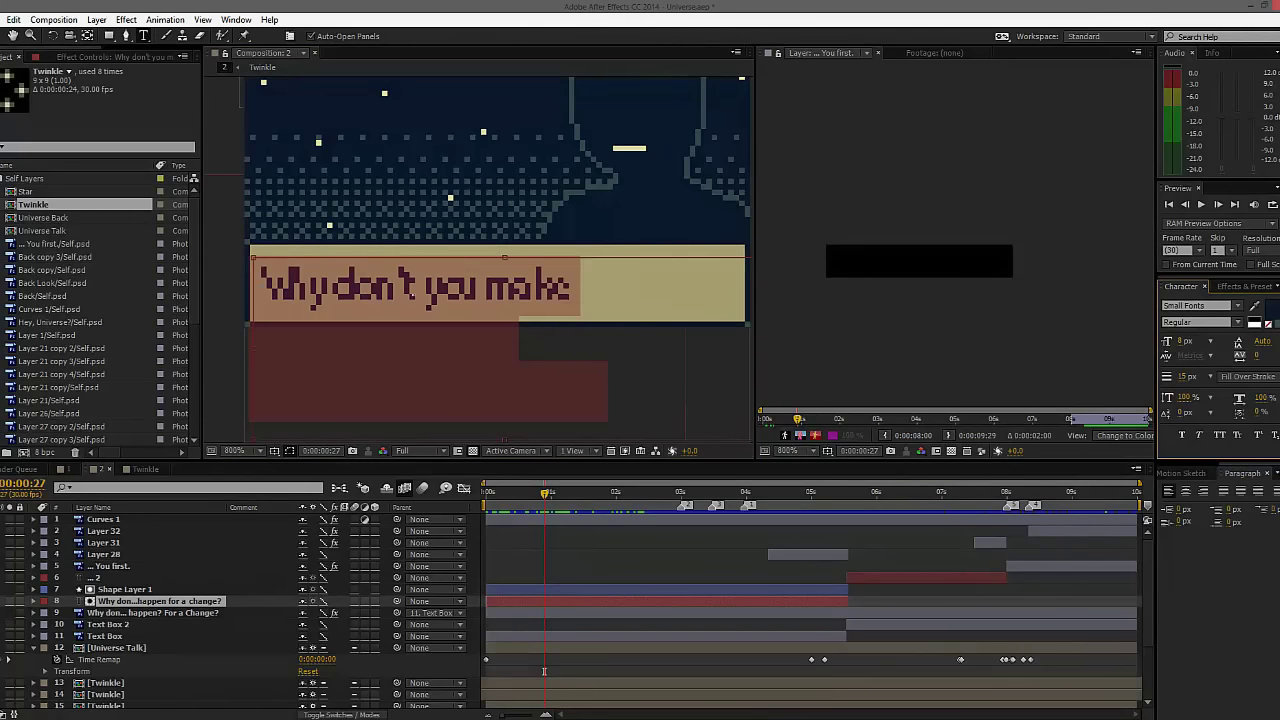
click(268, 328)
key(ctrl+z)
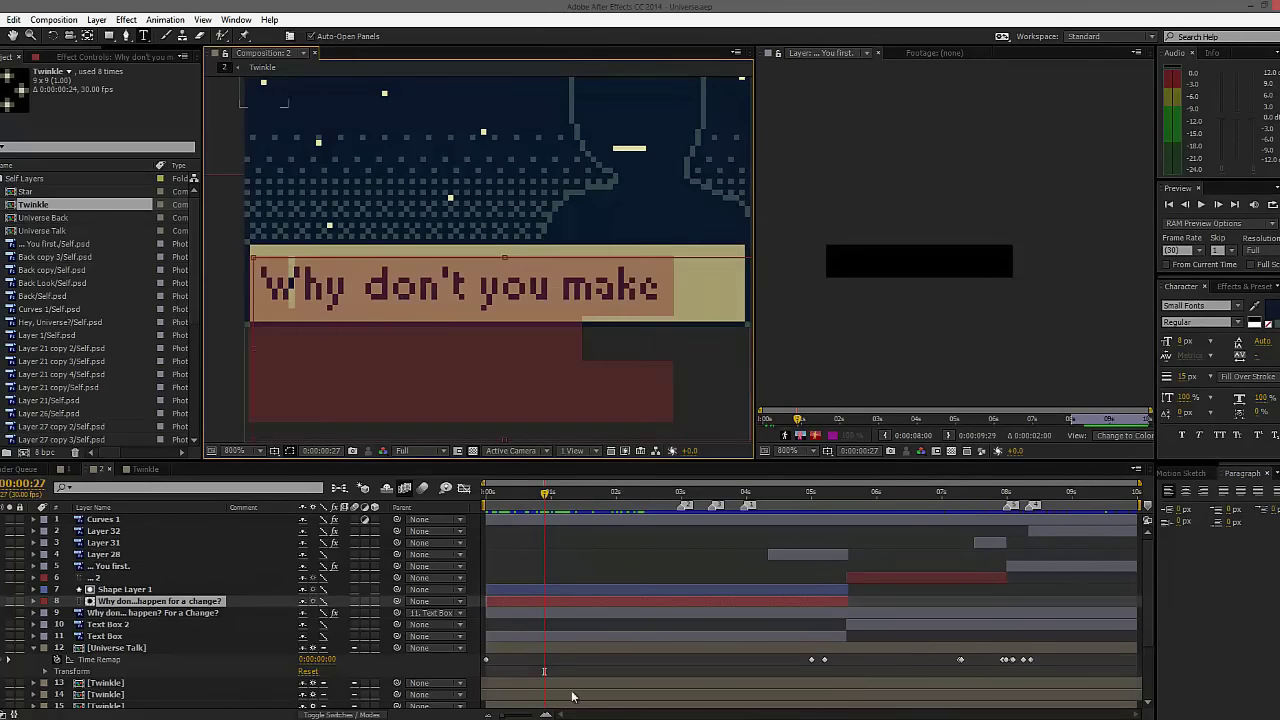
click(583, 566)
Scrub composition 2 through the rest of the text reveal and into the second text box, up to 0:00:06:09.
drag(548, 492, 610, 495)
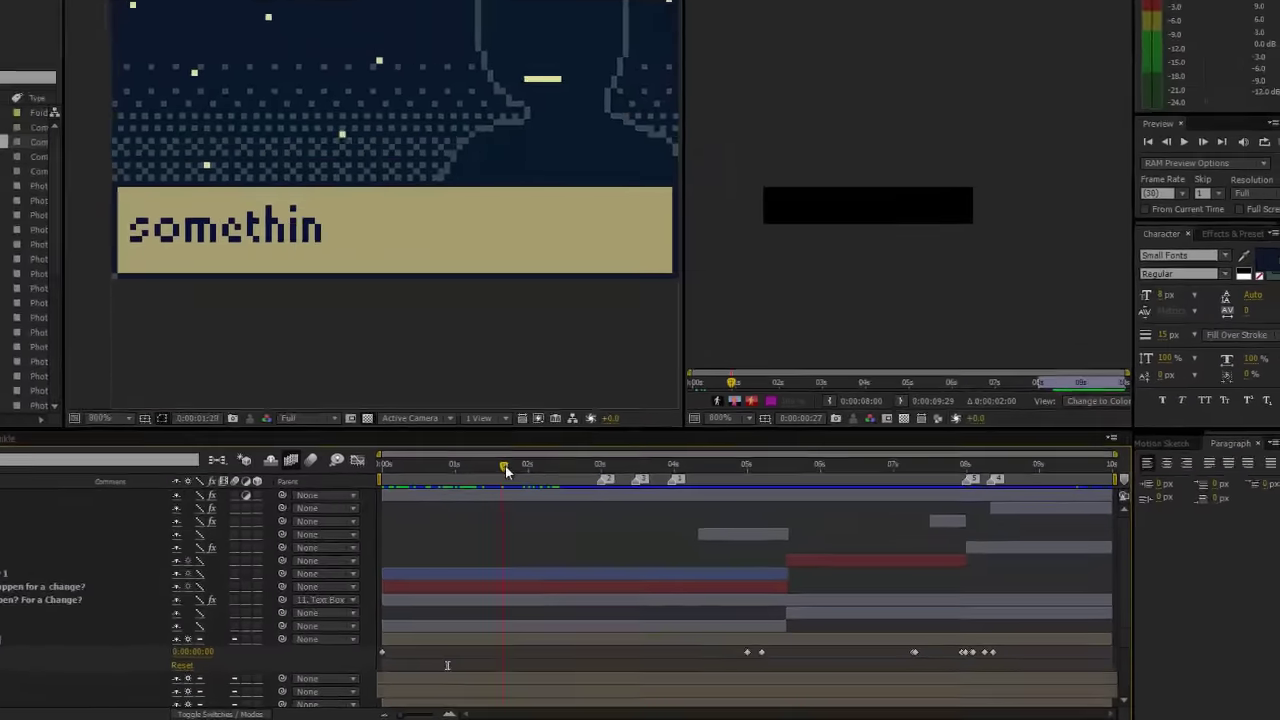
drag(355, 416, 406, 420)
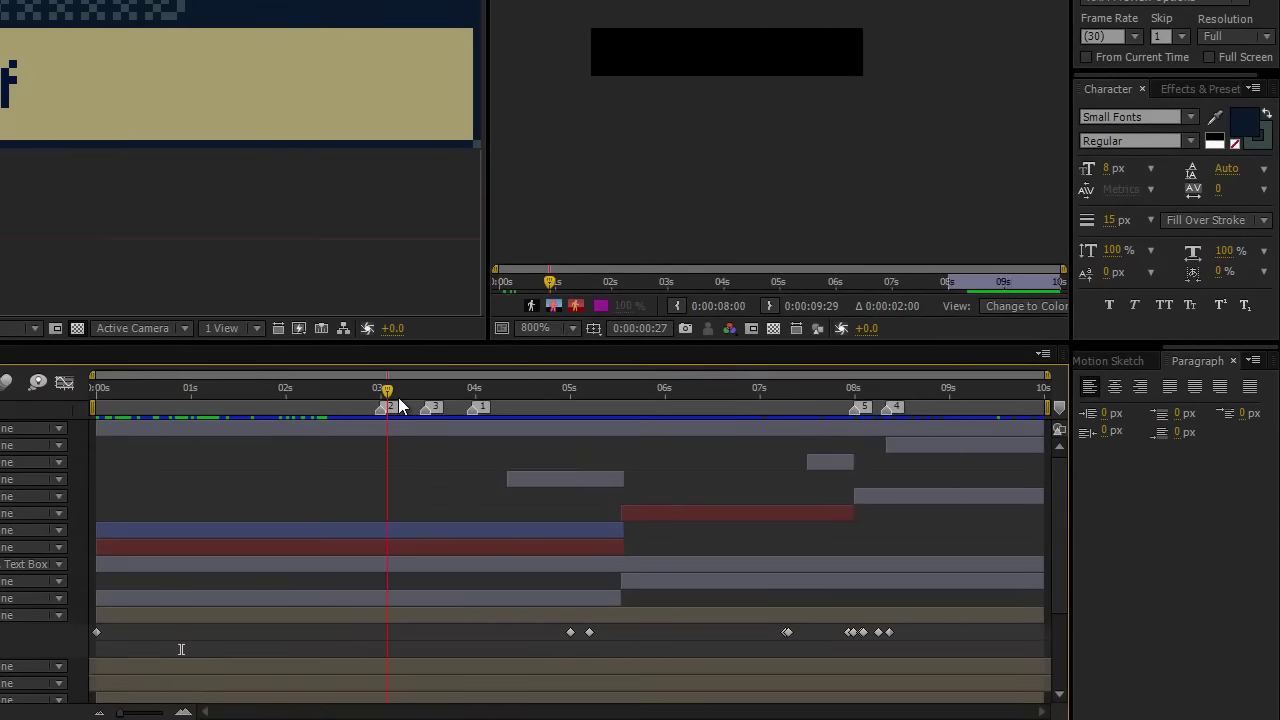
drag(398, 397, 693, 398)
drag(20, 25, 170, 55)
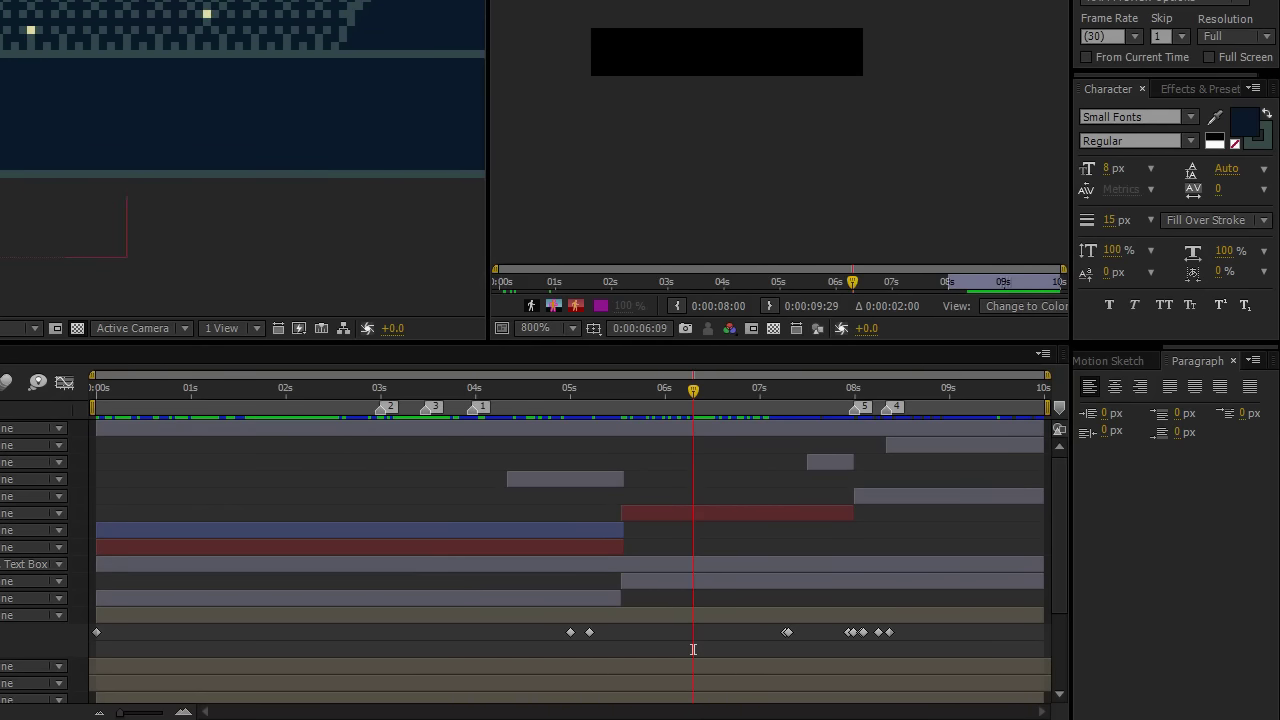
Reveal the animator properties of the "... 2" text layer and scrub its range-selector animation to about 0:00:07:22.
click(5, 513)
key(u)
key(u)
scroll(570, 560, down, 2)
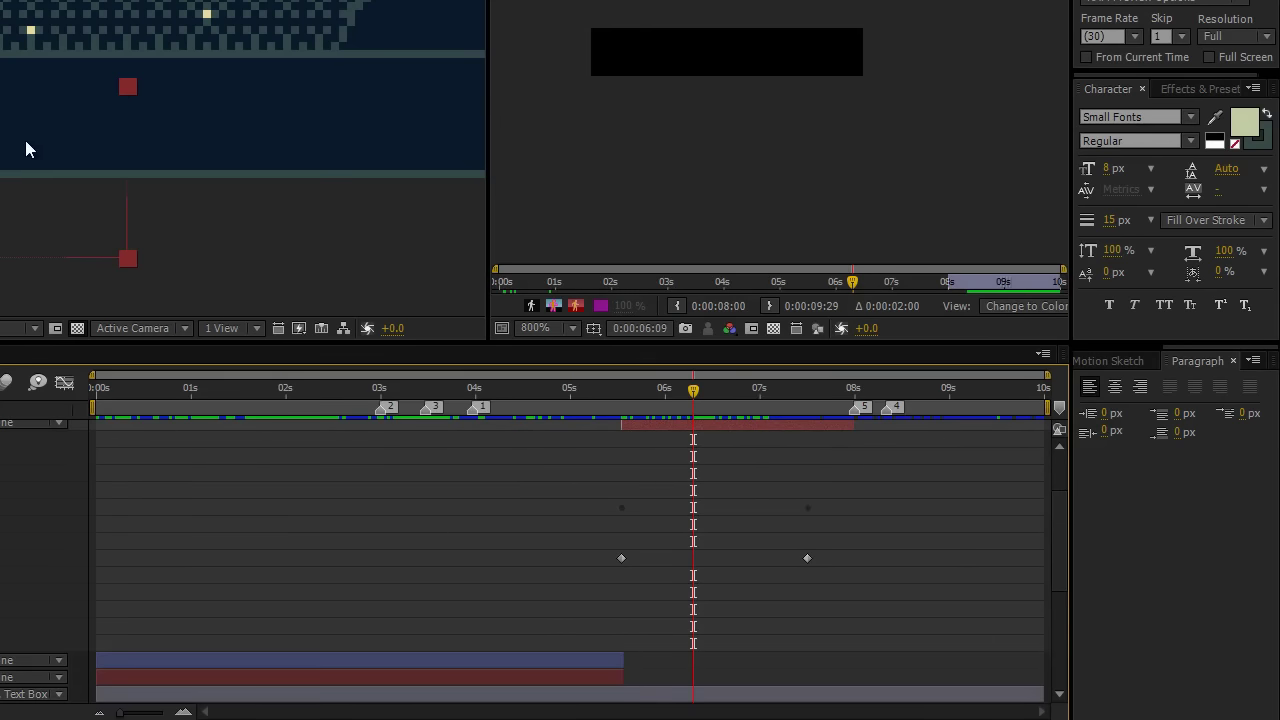
drag(109, 84, 93, 96)
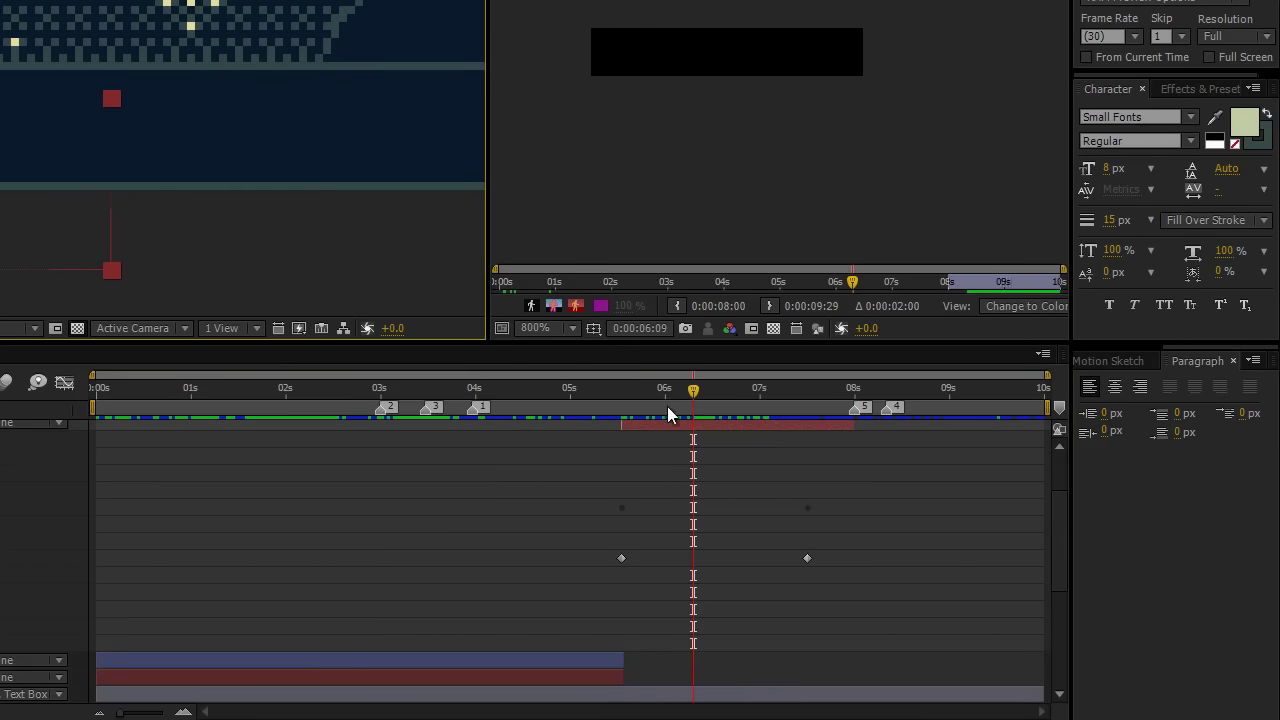
drag(665, 385, 831, 412)
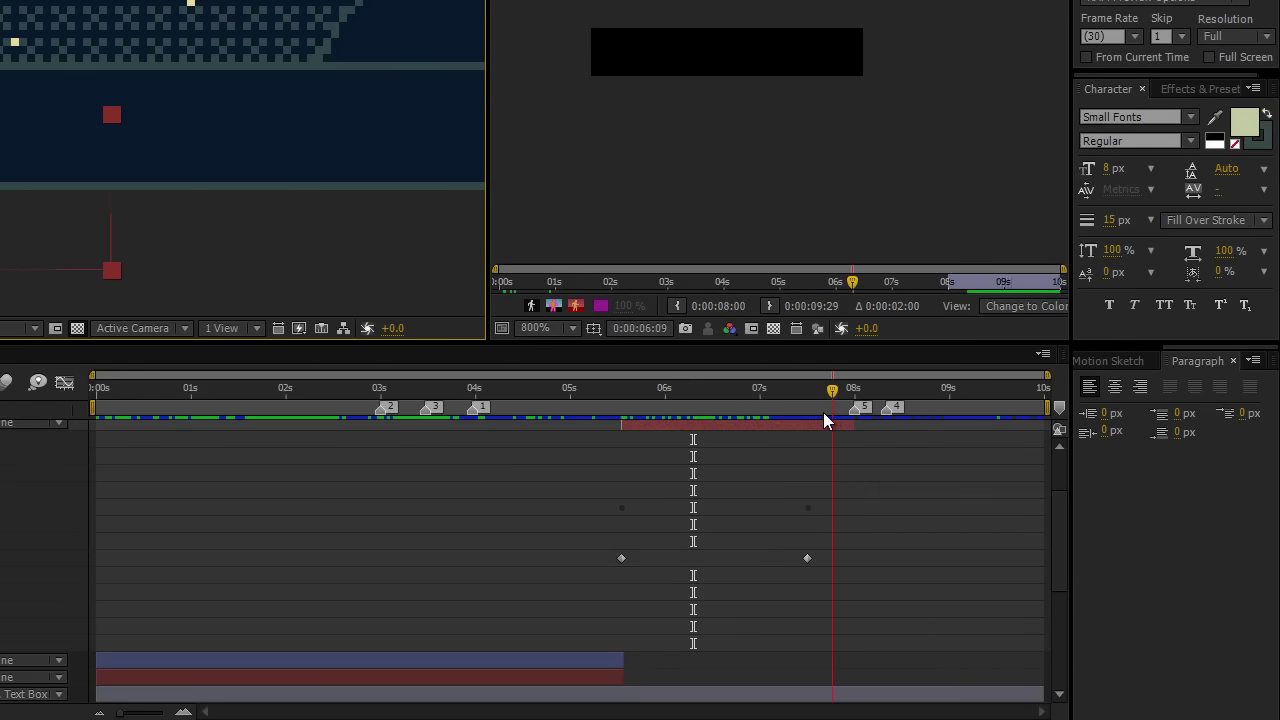
drag(466, 529, 293, 571)
drag(229, 217, 155, 218)
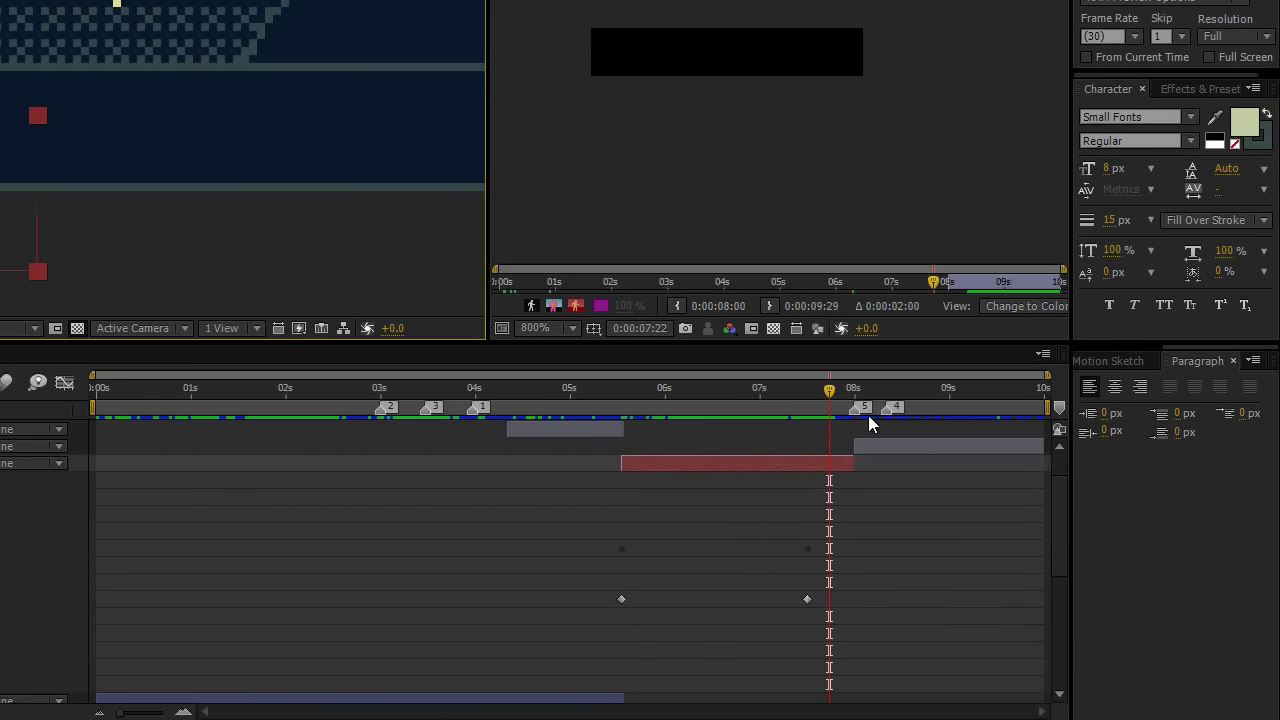
Select the "... You first." layer and scrub its wipe-in text to 0:00:08:15.
drag(845, 390, 884, 392)
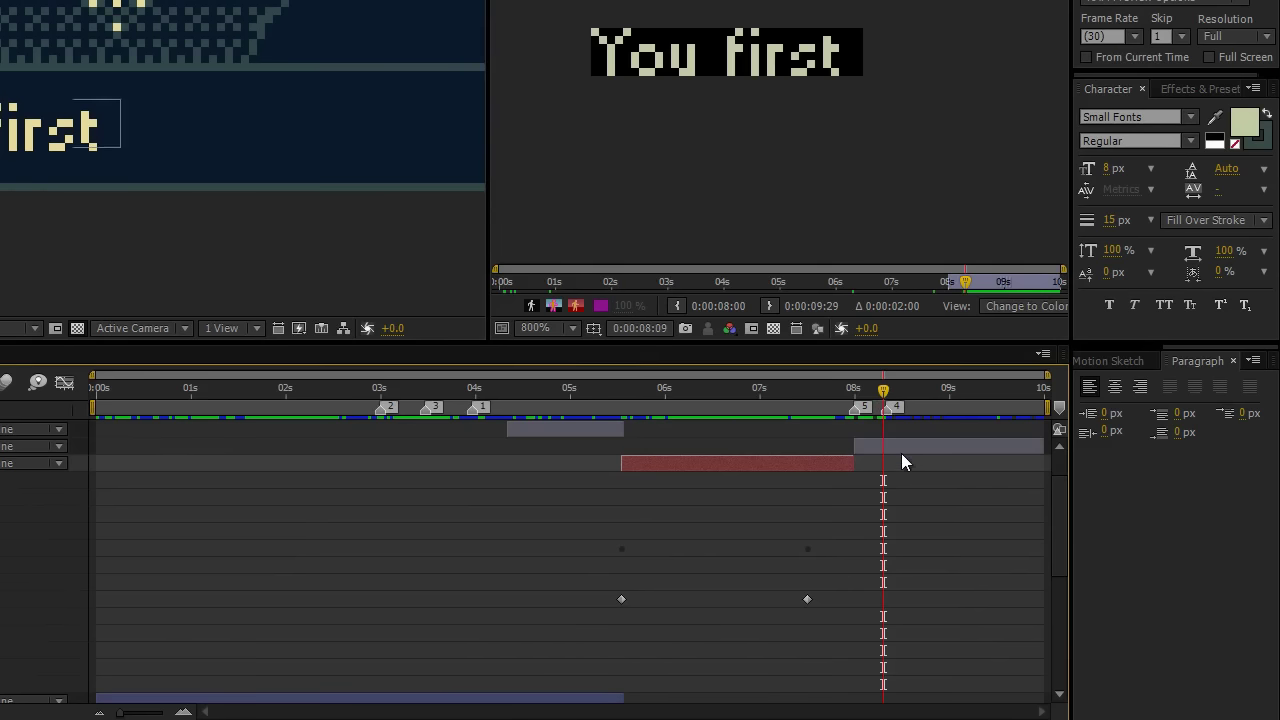
click(894, 446)
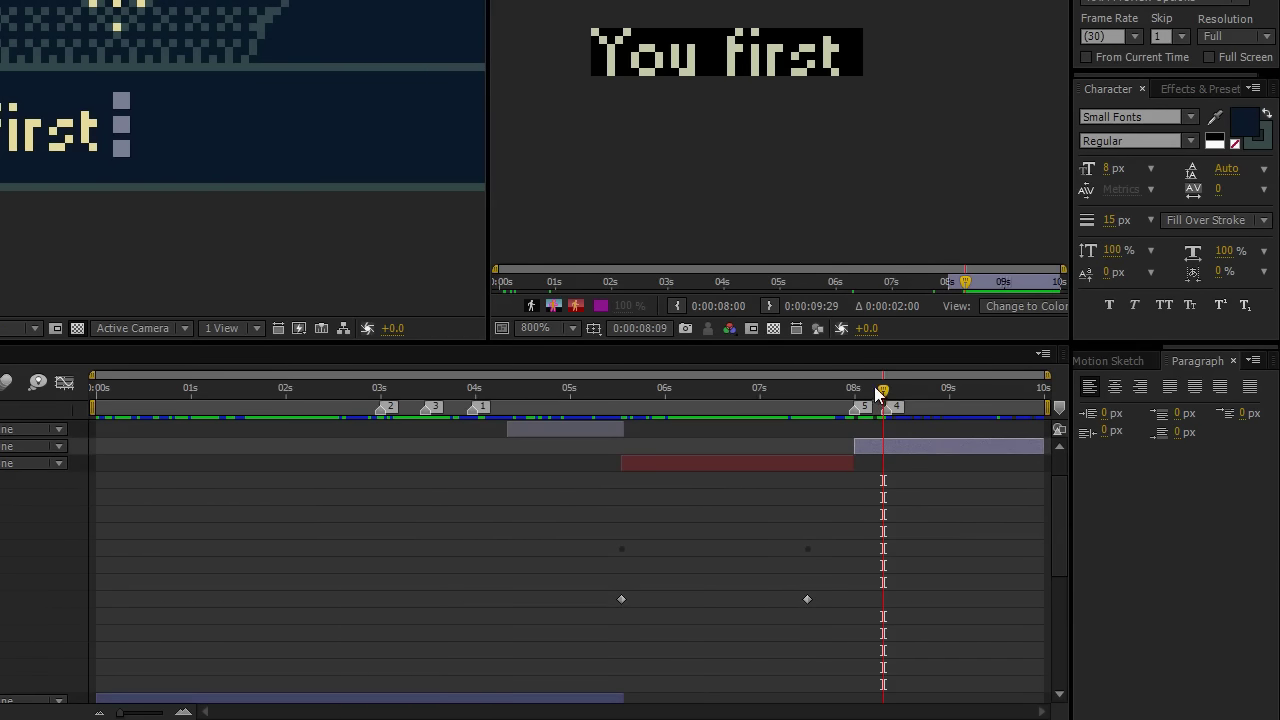
mouse_move(881, 390)
mouse_down()
mouse_move(863, 390)
mouse_move(983, 401)
mouse_move(867, 402)
mouse_move(902, 400)
mouse_up()
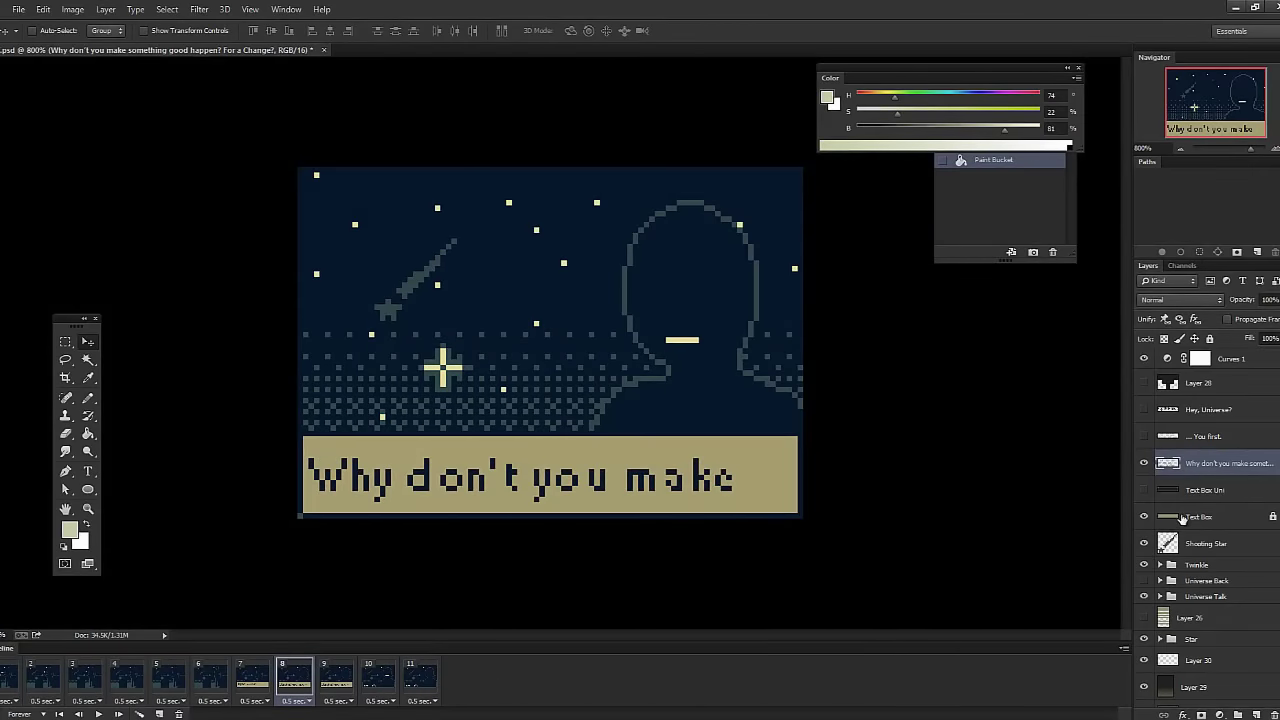
Select the "Text Box Uni" layer in Photoshop, and look through the imported Self.psd layers in the After Effects project.
click(1182, 500)
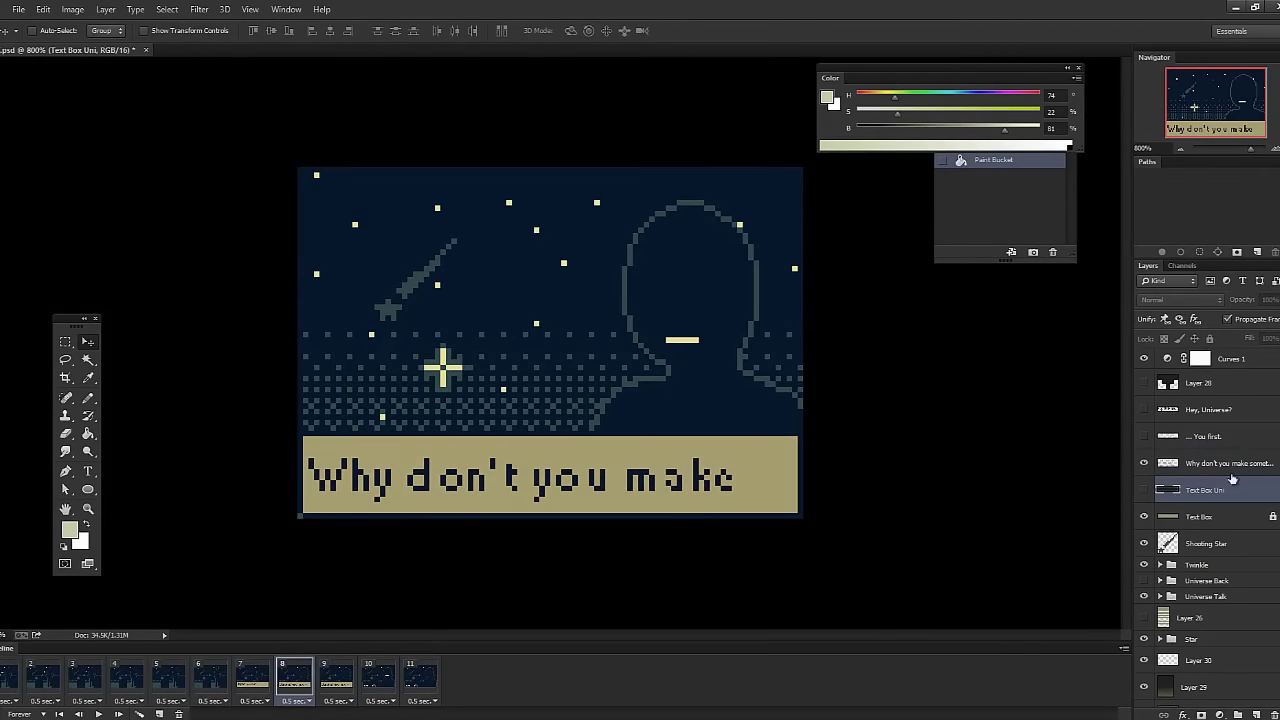
scroll(1183, 503, down, 2)
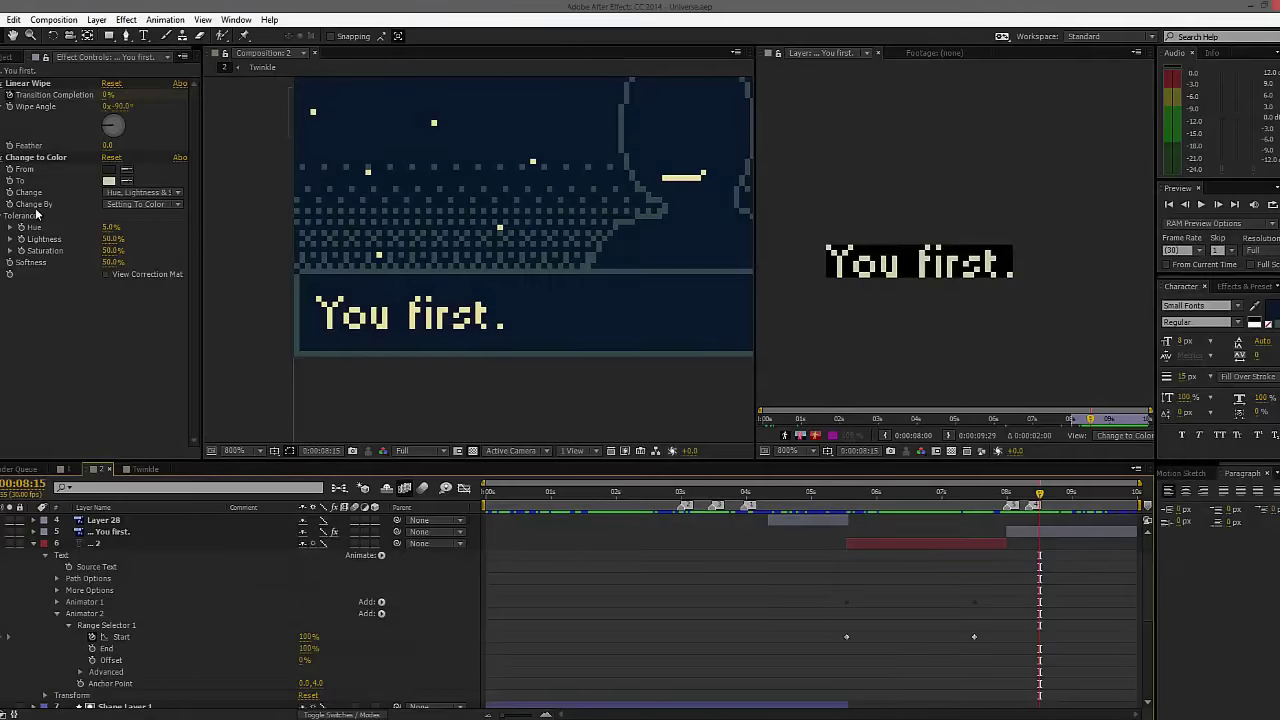
click(10, 57)
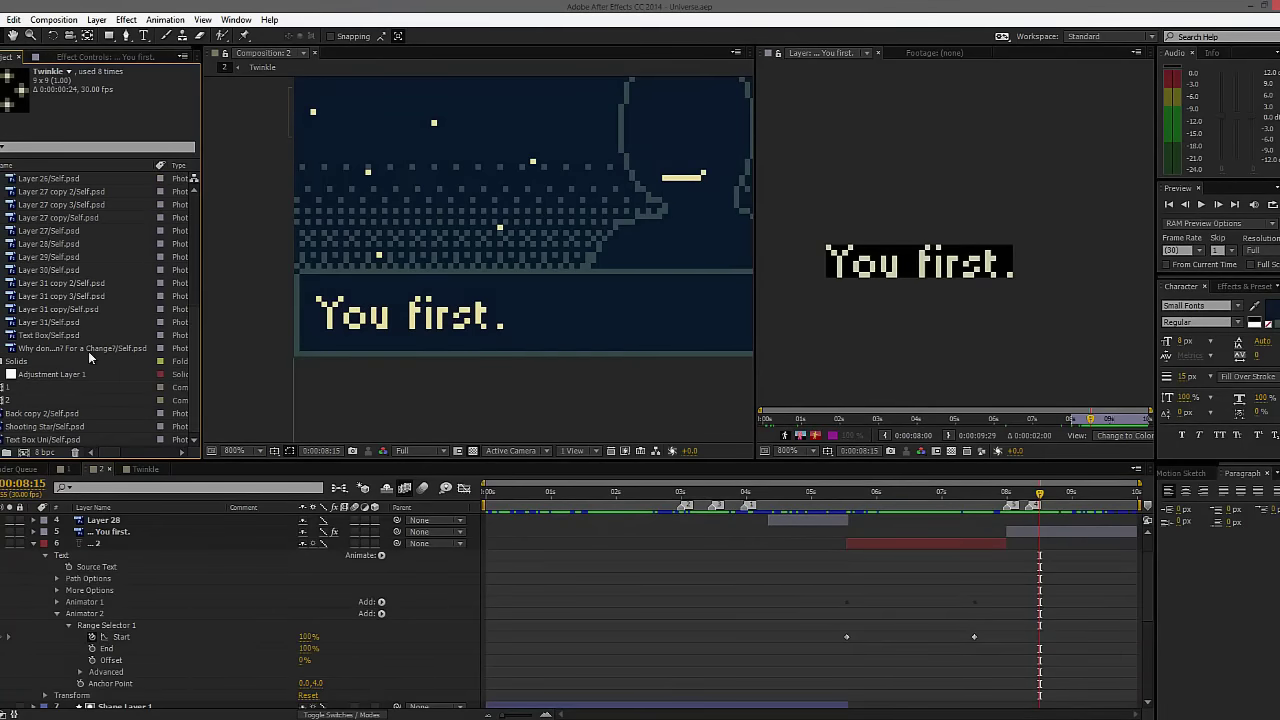
scroll(60, 260, down, 3)
scroll(66, 233, up, 7)
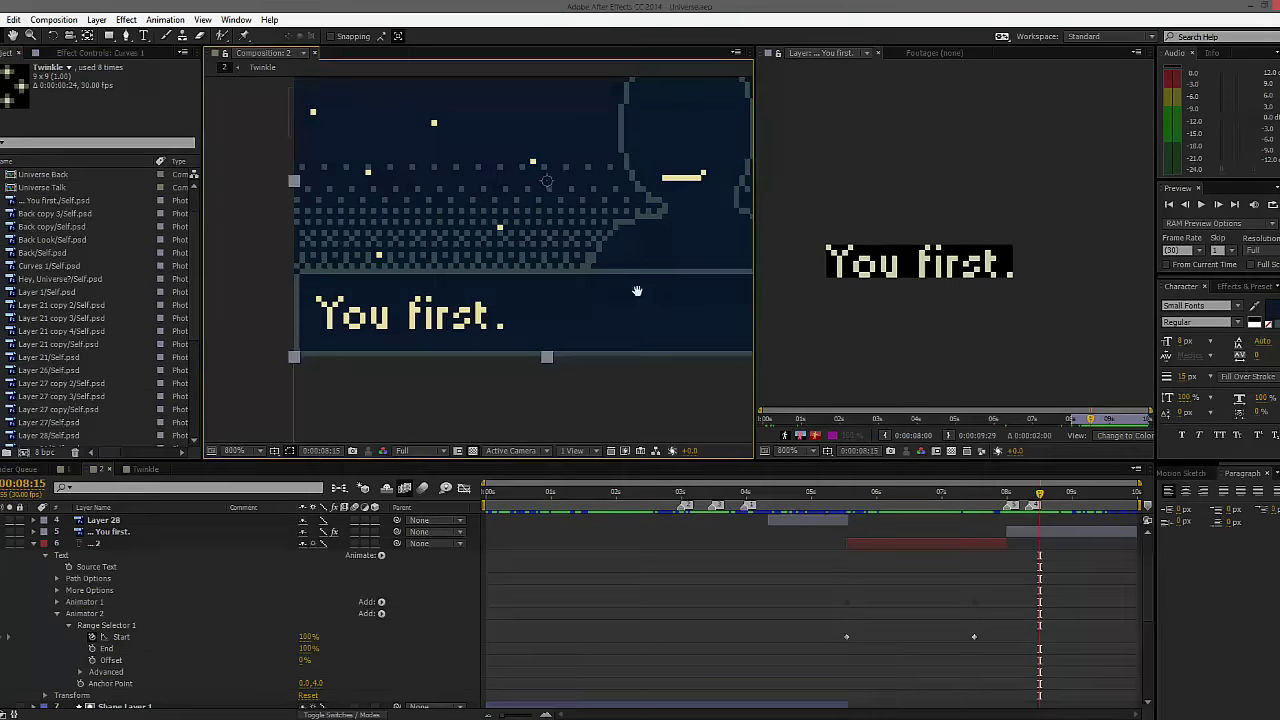
drag(679, 186, 497, 299)
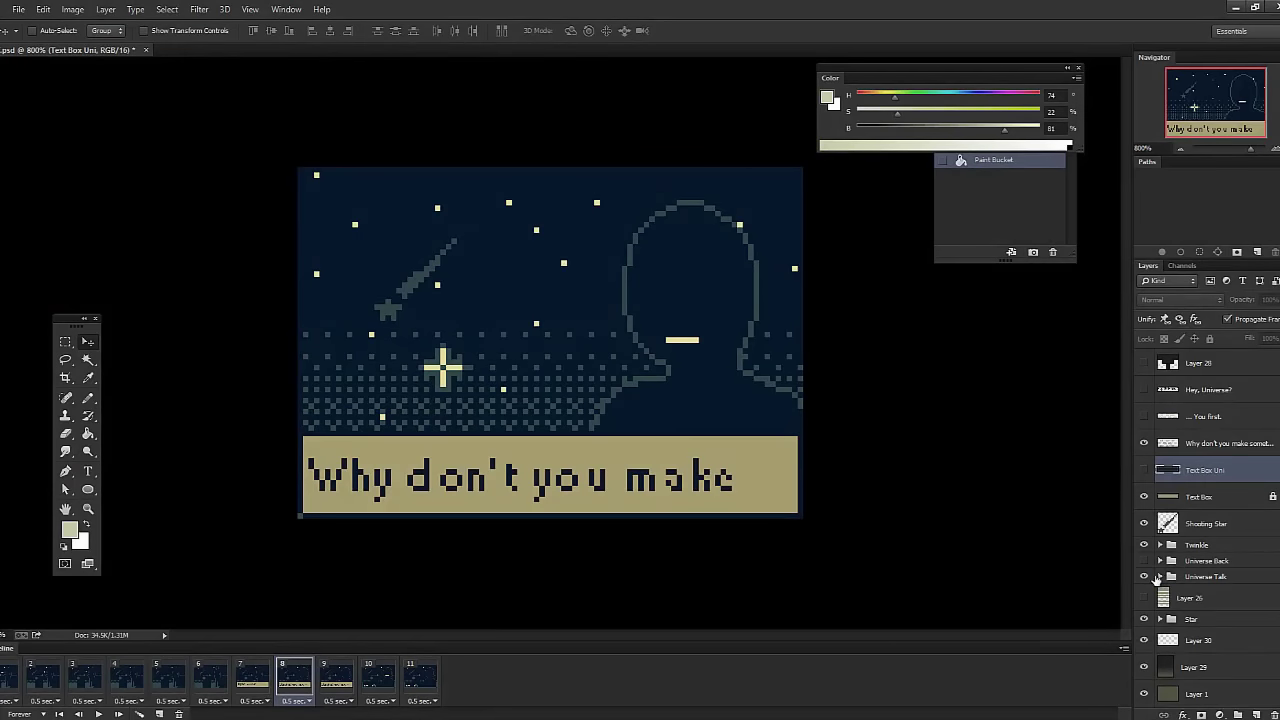
Switch to Photoshop, expand the Universe Talk group and select Layer 27 copy 3 on frame 11 with the Pencil tool ready.
click(1157, 578)
click(1160, 577)
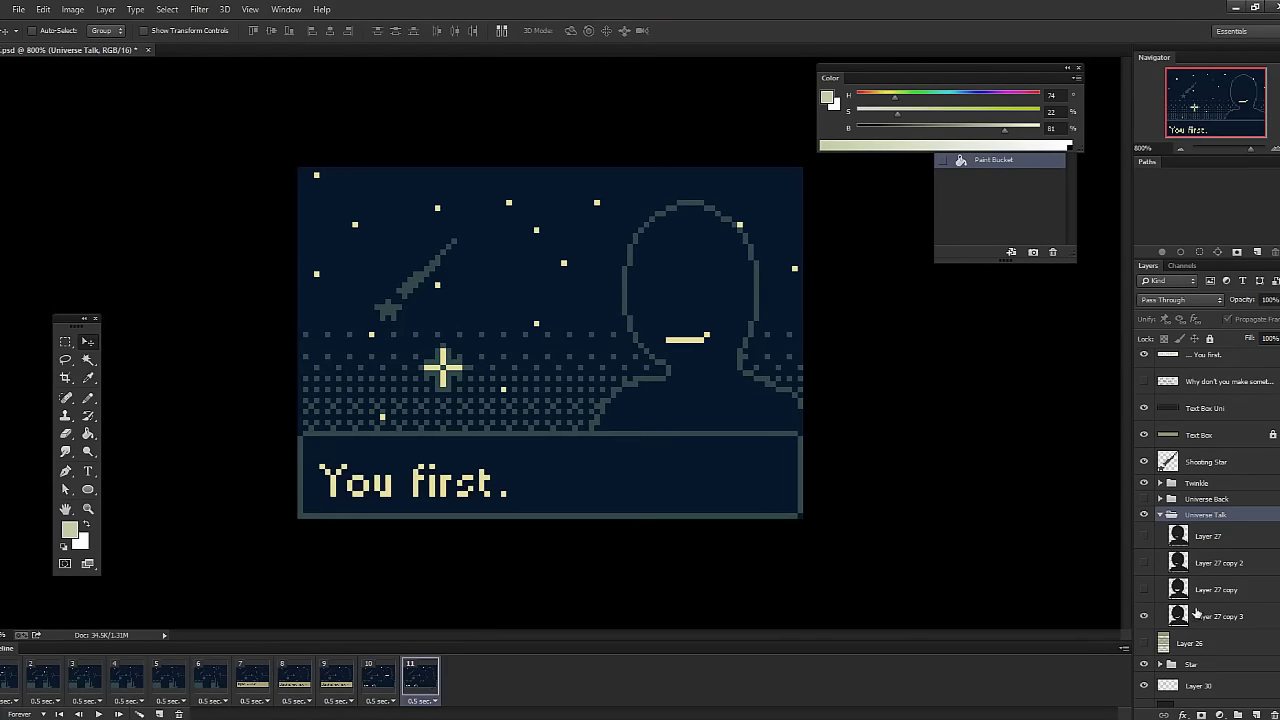
click(1197, 613)
key(b)
scroll(1149, 410, up, 3)
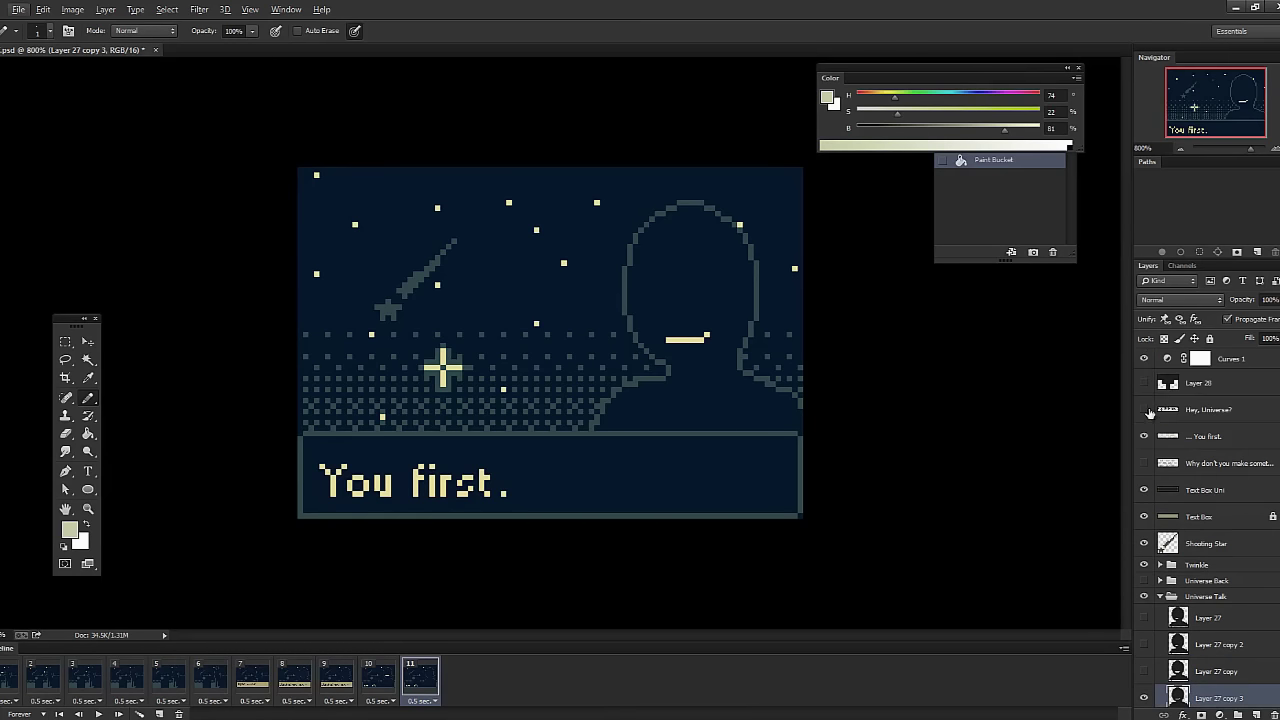
Toggle the Curves 1 adjustment layer to compare the scene's colors with and without it, and leave it hidden.
click(1144, 360)
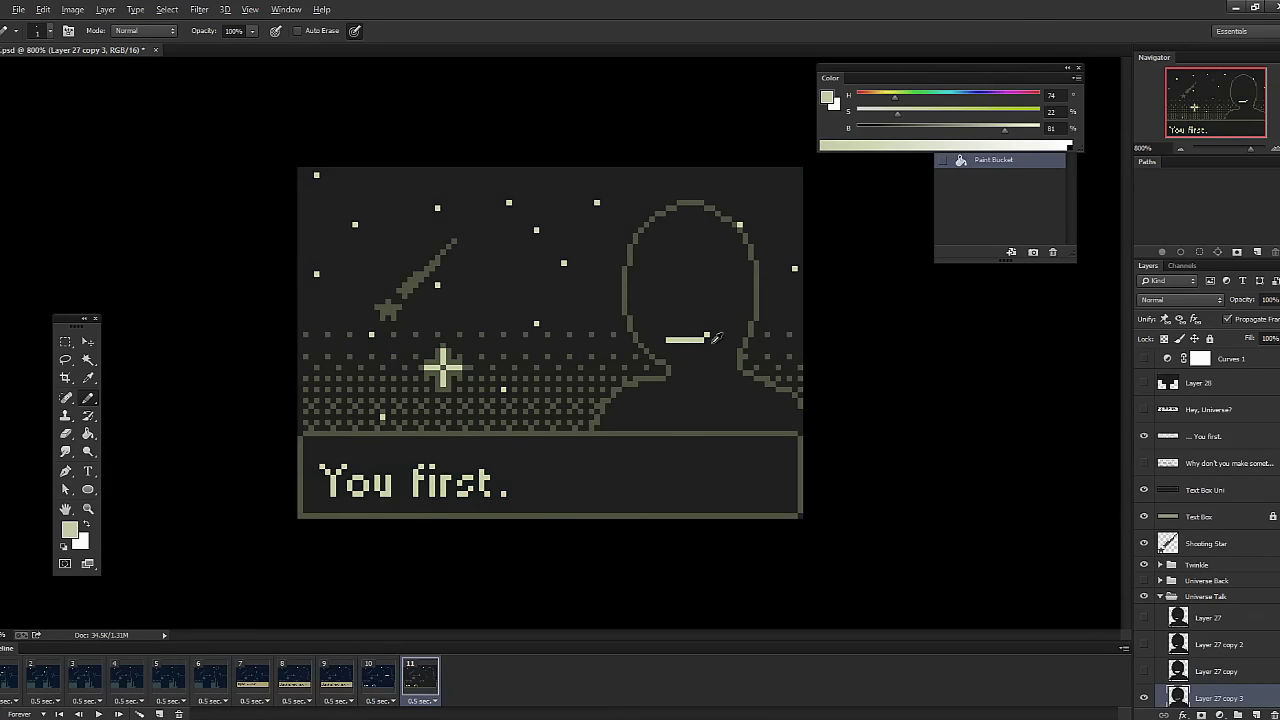
click(1144, 359)
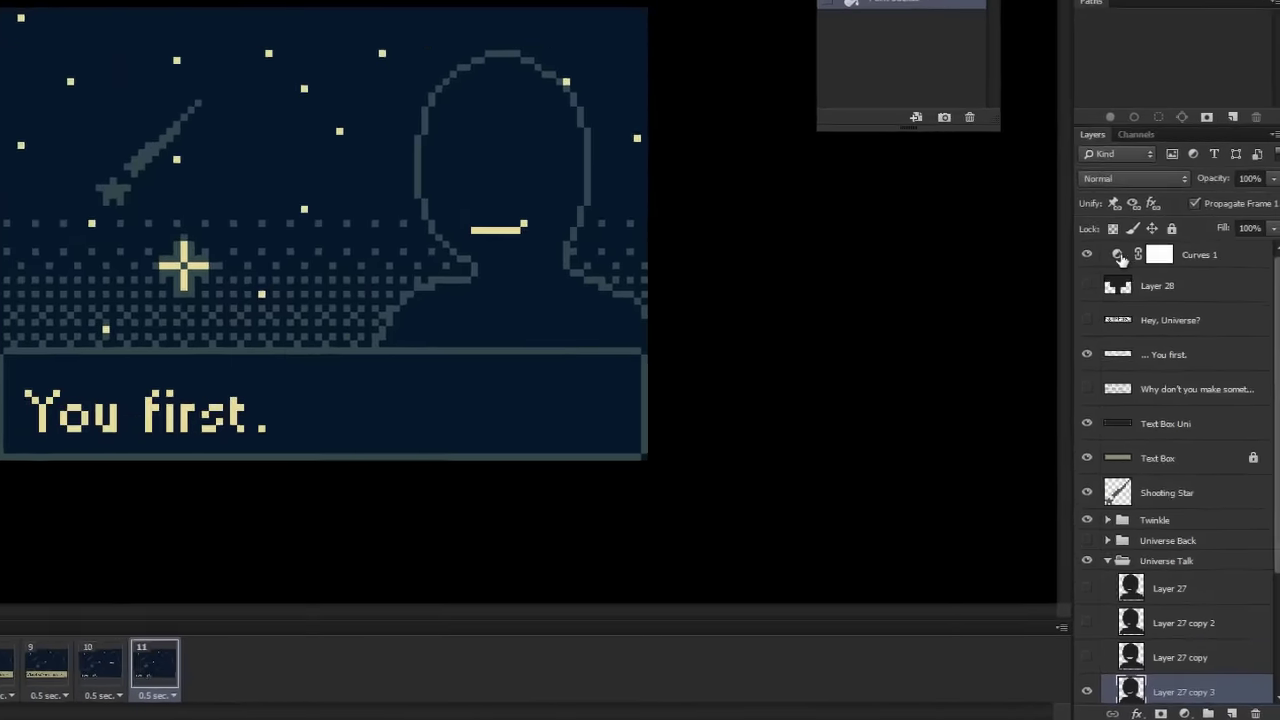
click(1087, 254)
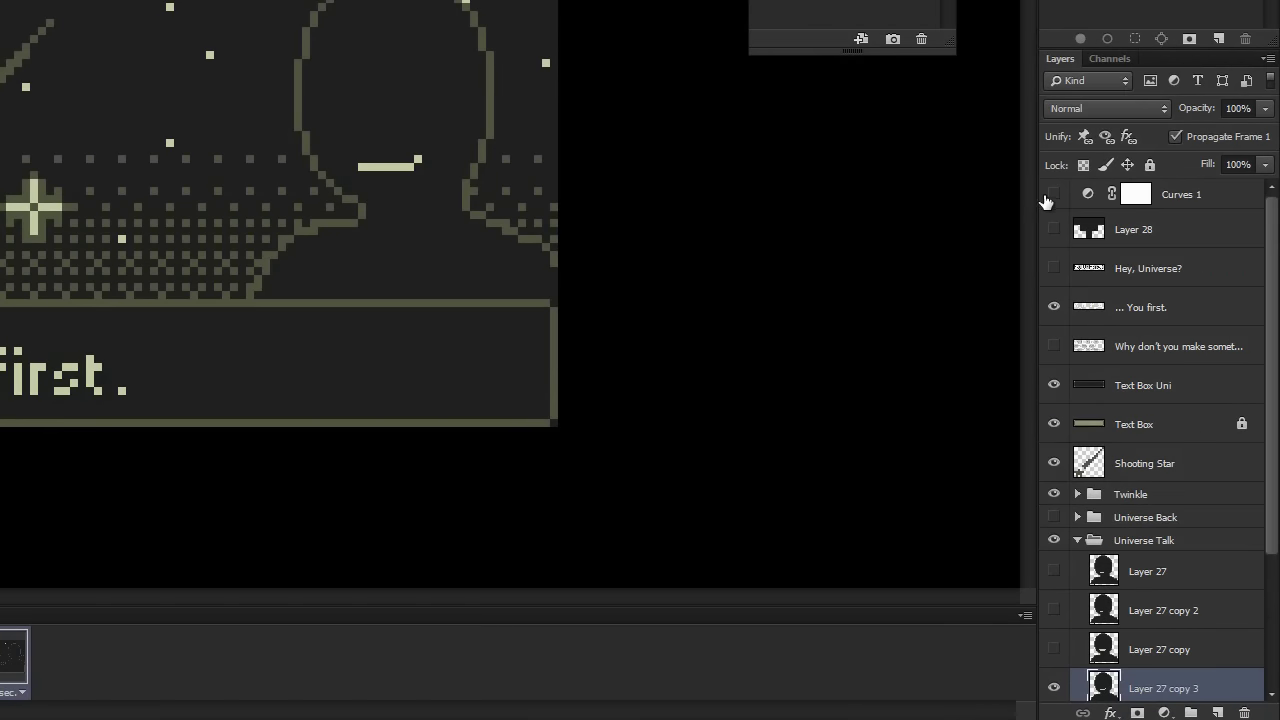
click(1053, 195)
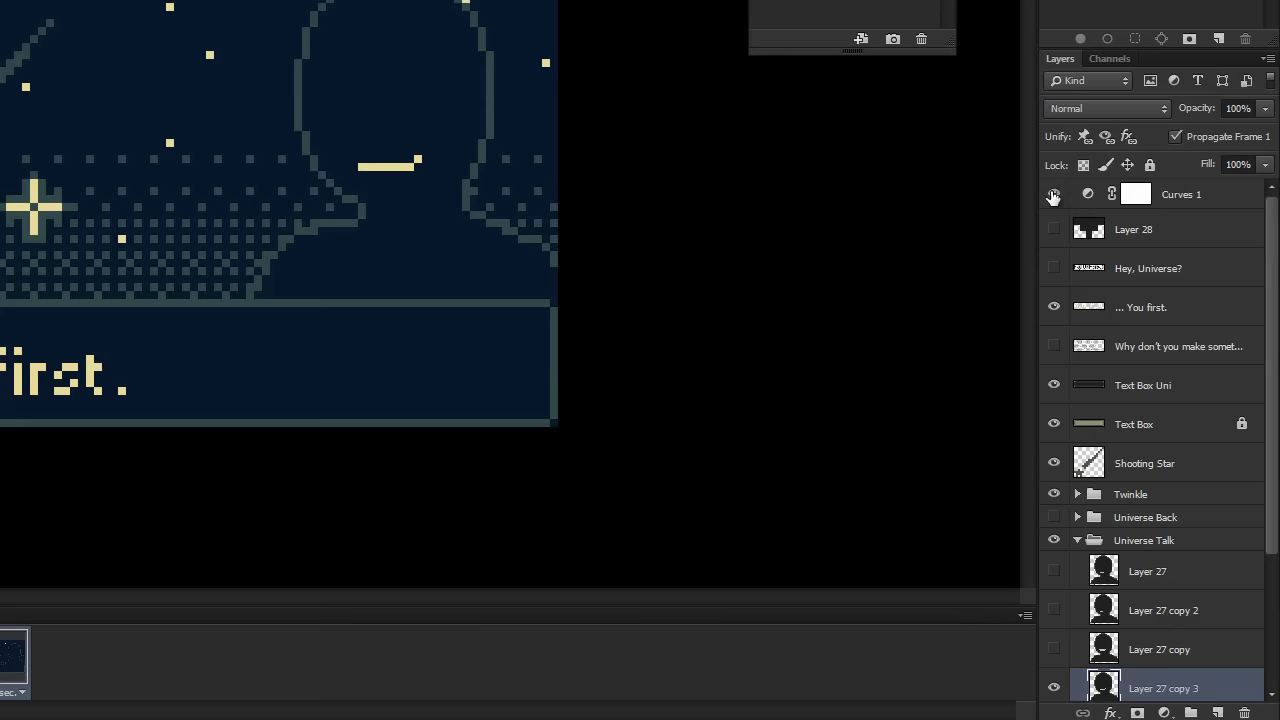
click(1053, 195)
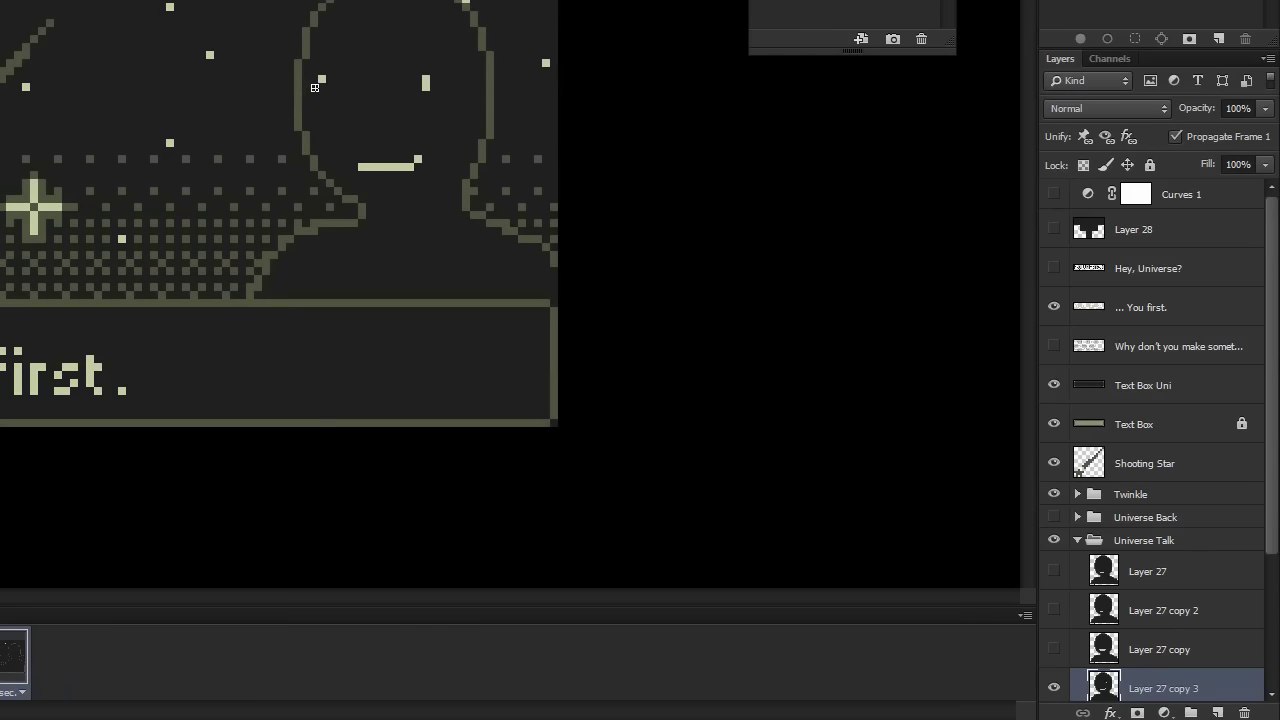
Pencil two small vertical eyes on the figure's face and check the updated composition 2 in After Effects.
click(321, 86)
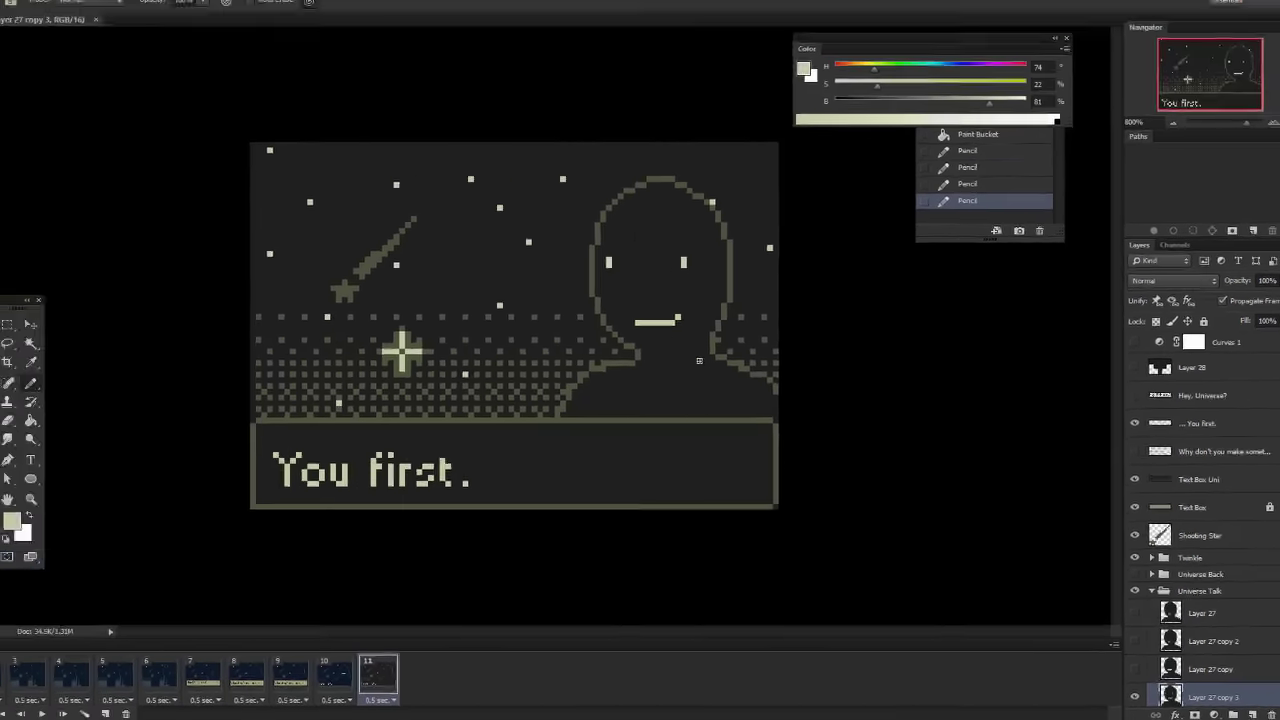
key(alt+Tab)
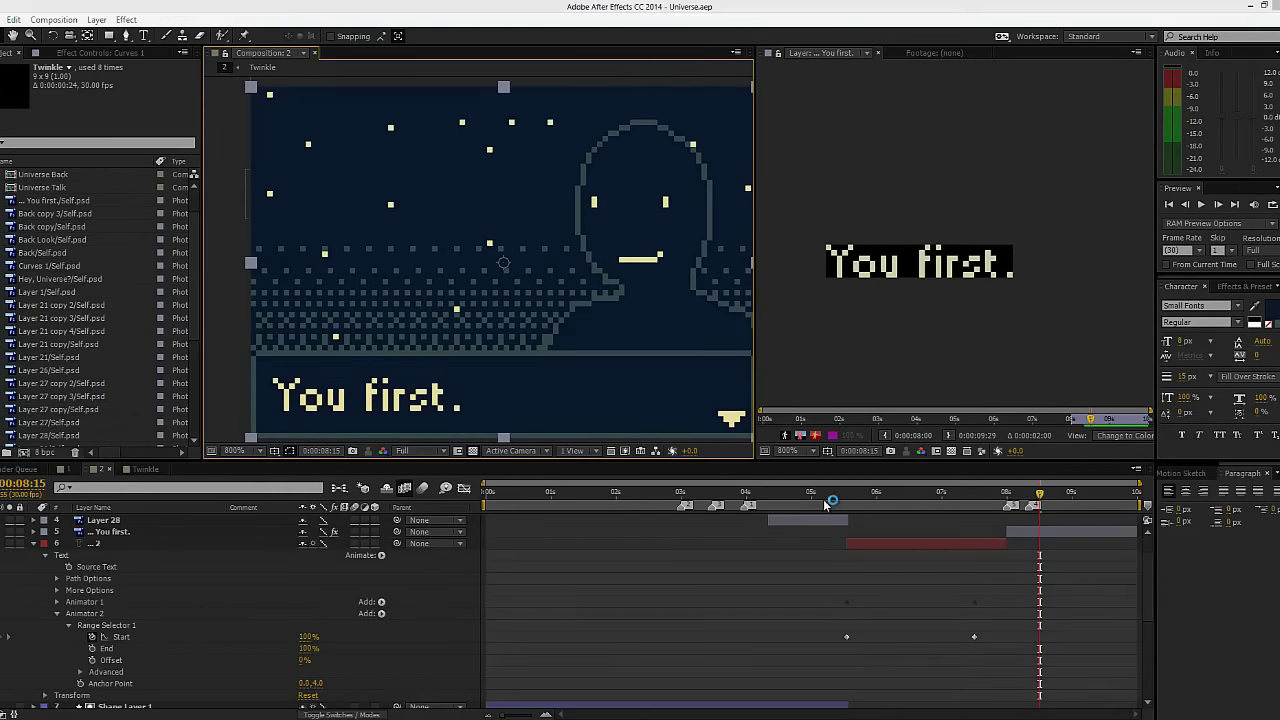
key(alt+Tab)
Undo the pencilled eyes in Photoshop by going back to the Paint Bucket history state.
click(982, 145)
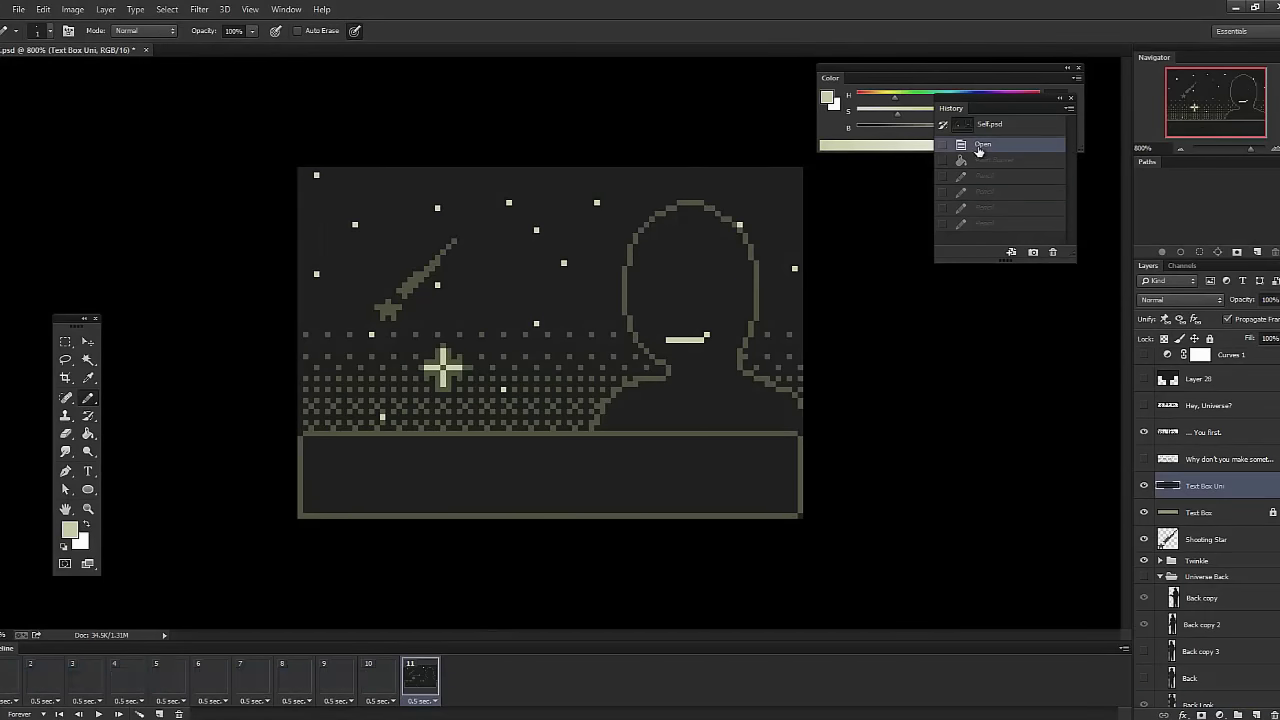
click(986, 176)
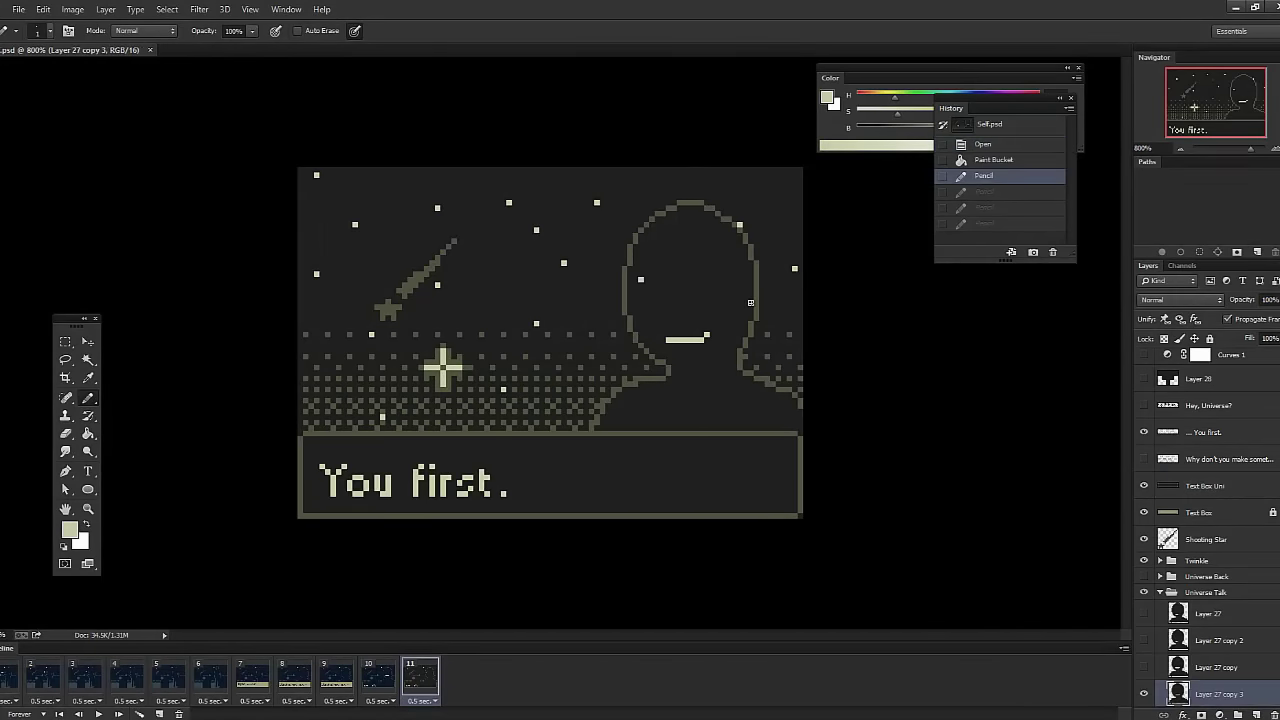
click(993, 161)
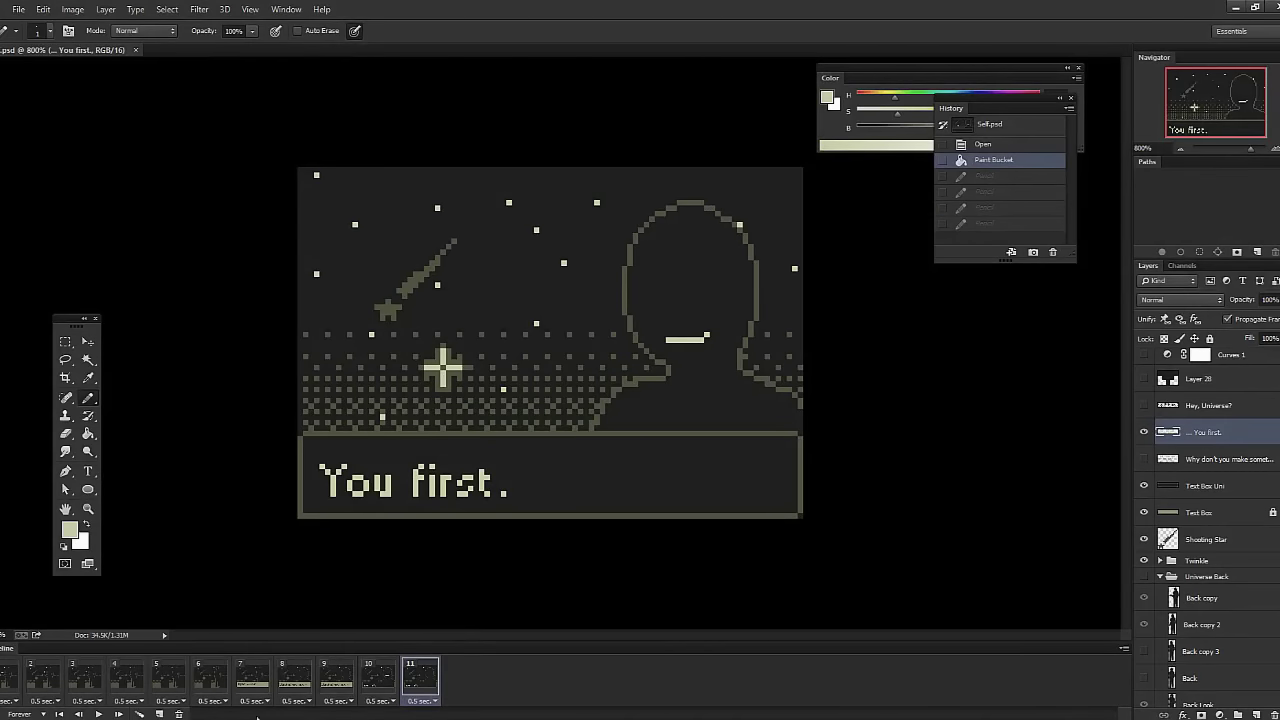
Select the "Back" layer in the Universe Back group and compare the figure's arm poses in frames 5 and 4.
scroll(1210, 480, down, 5)
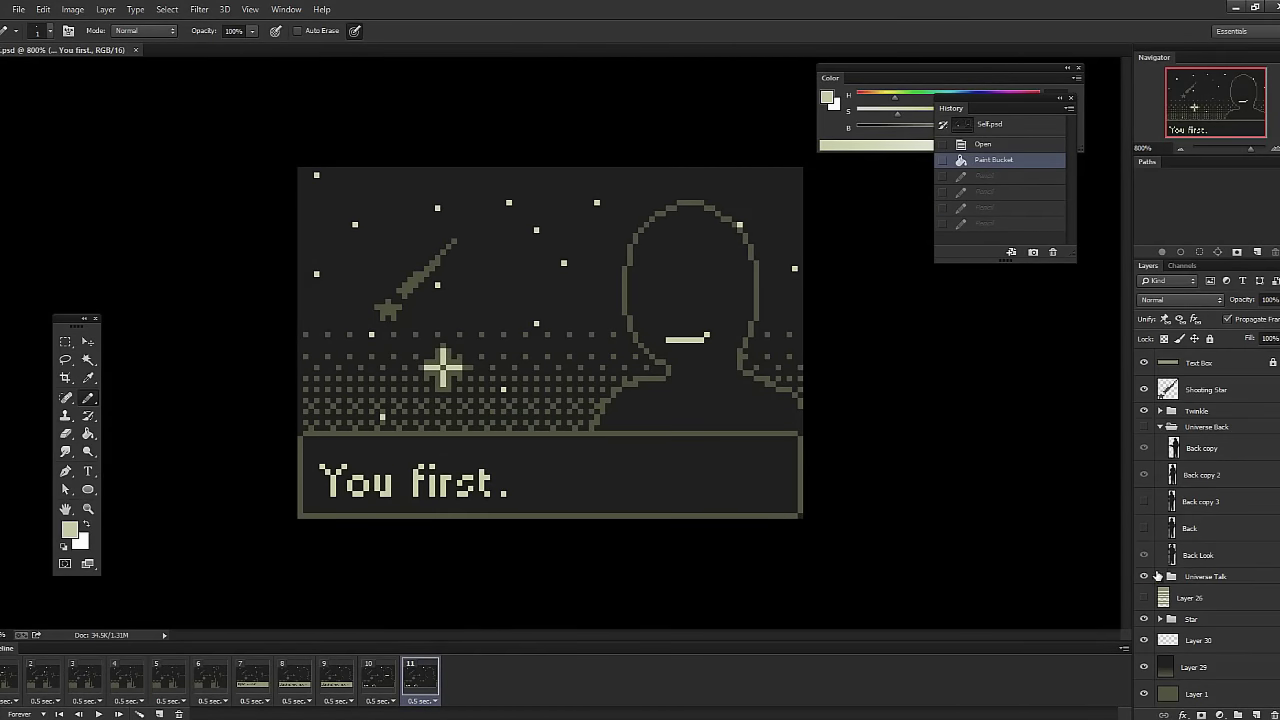
click(1190, 528)
click(140, 676)
click(168, 682)
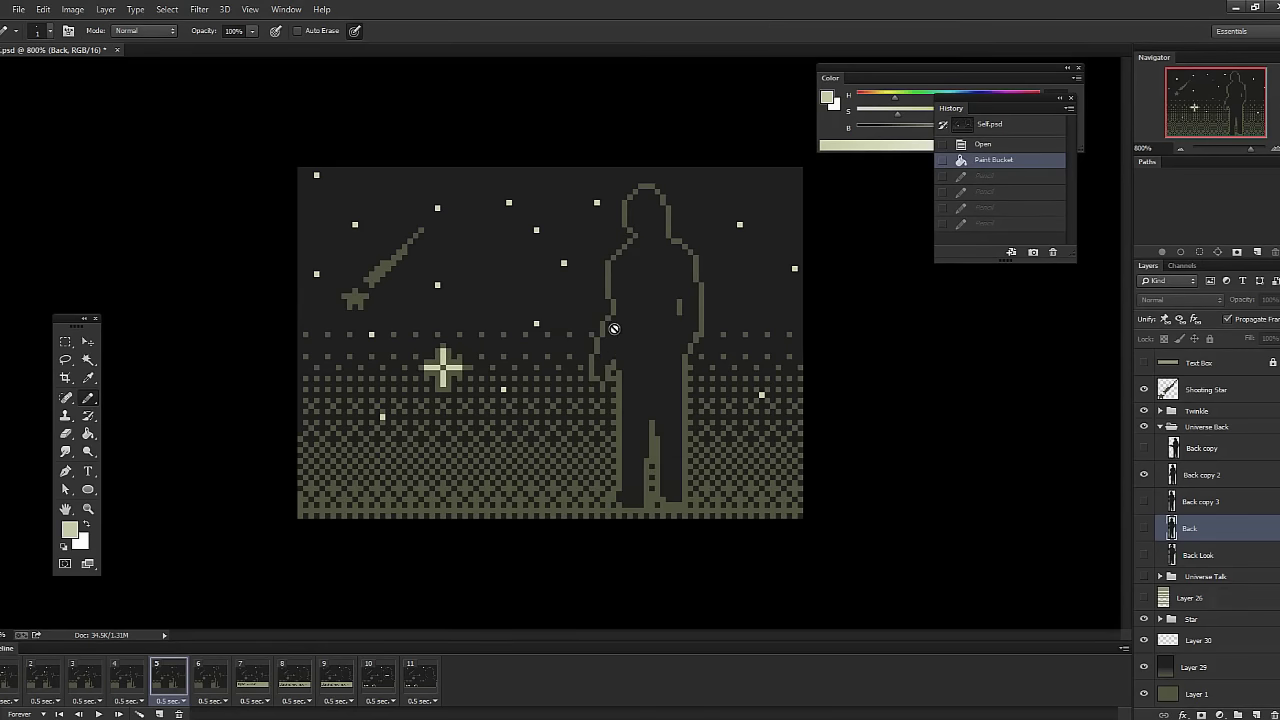
click(124, 682)
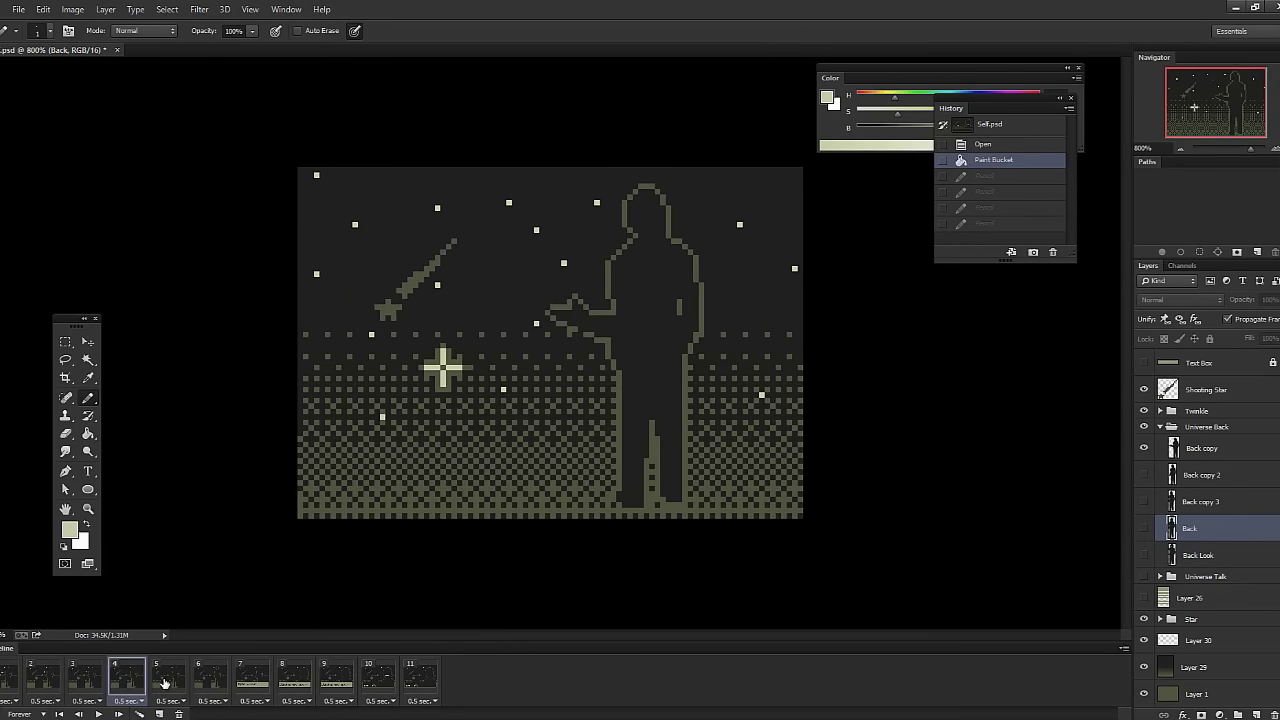
Compare the standing figure's pose in animation frames 6 and 4.
click(210, 679)
click(145, 679)
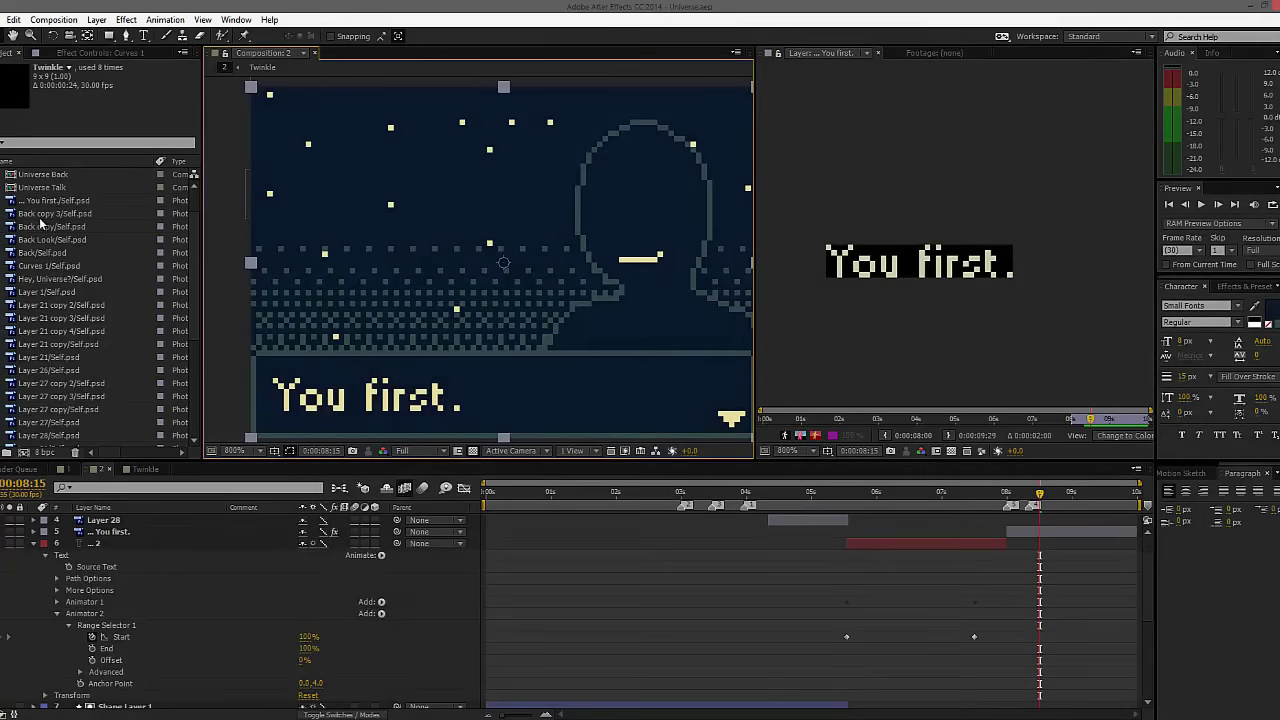
In After Effects, browse the imported Self.psd layers, collapse the Self Layers folder, and move composition 2 to 0:00:02:23.
click(42, 215)
scroll(44, 222, up, 1)
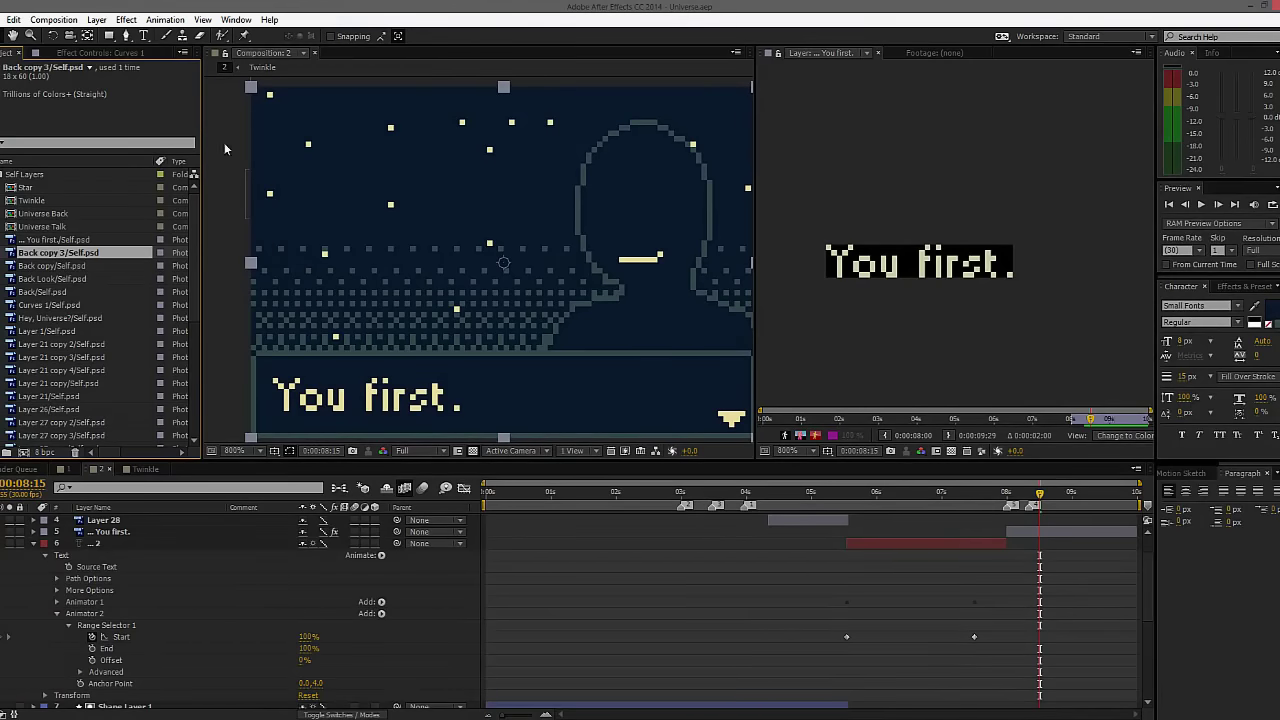
click(69, 292)
scroll(100, 230, down, 6)
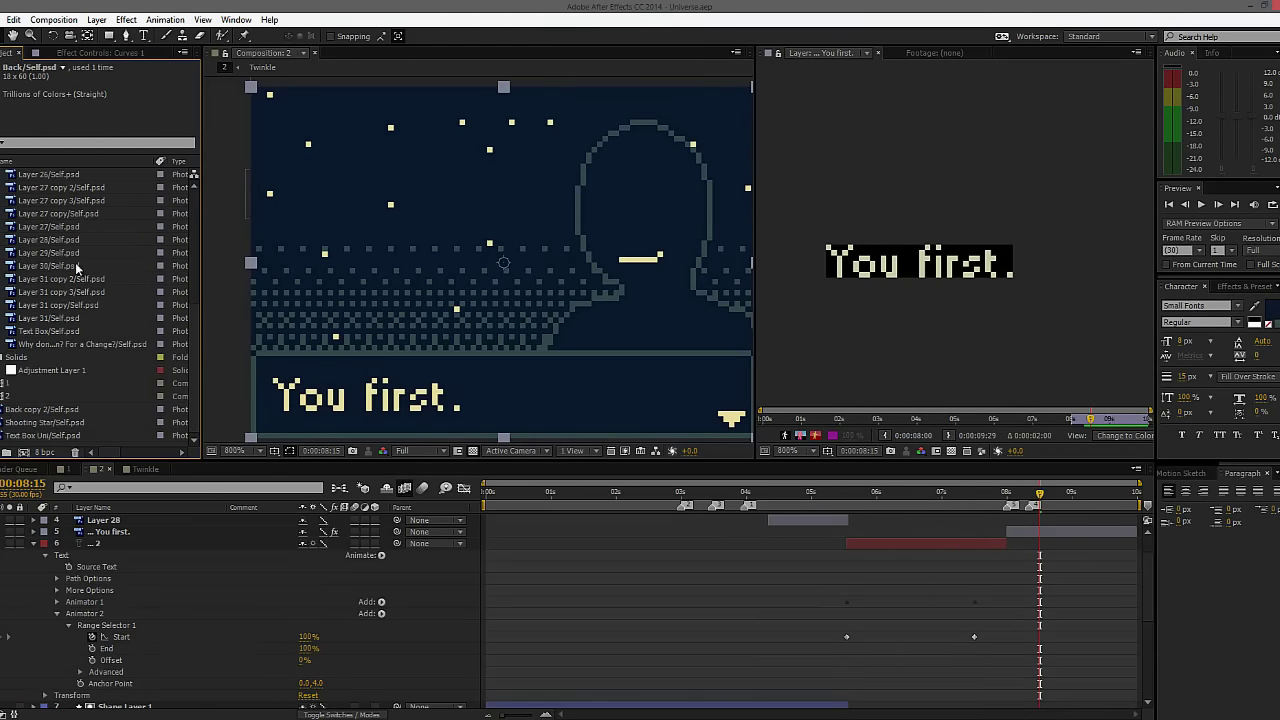
scroll(77, 267, up, 6)
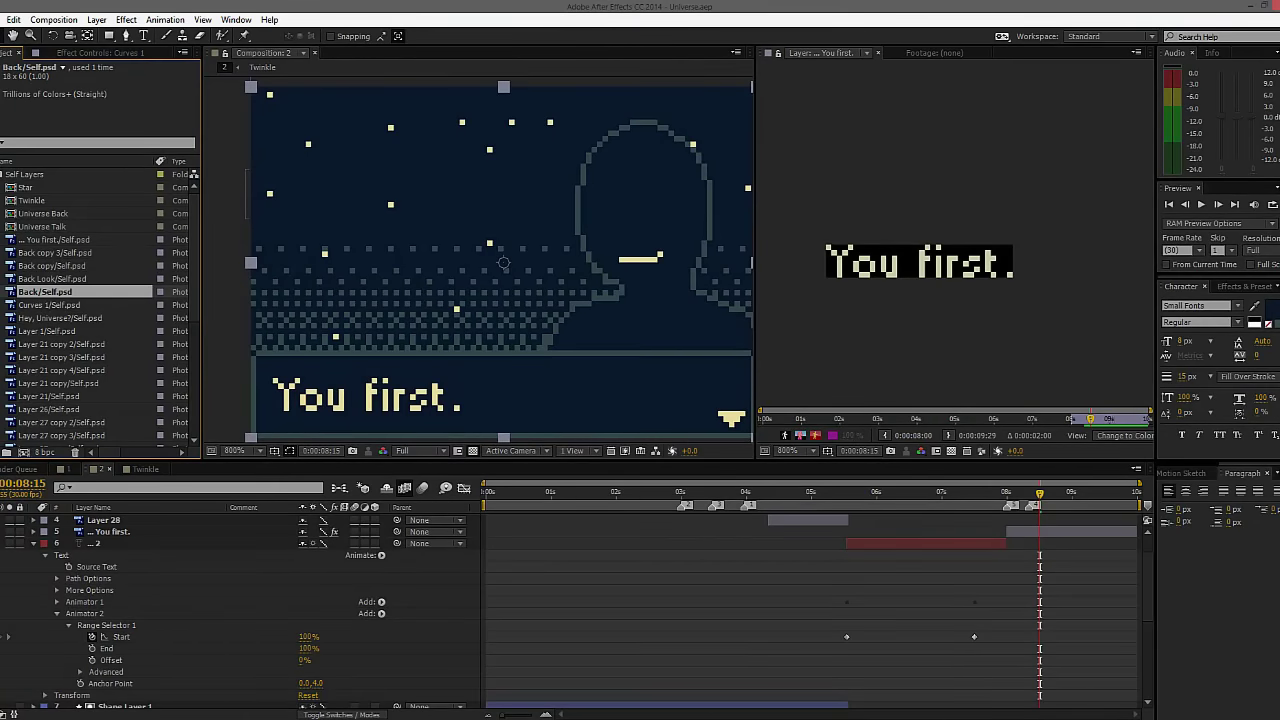
click(1, 174)
click(38, 289)
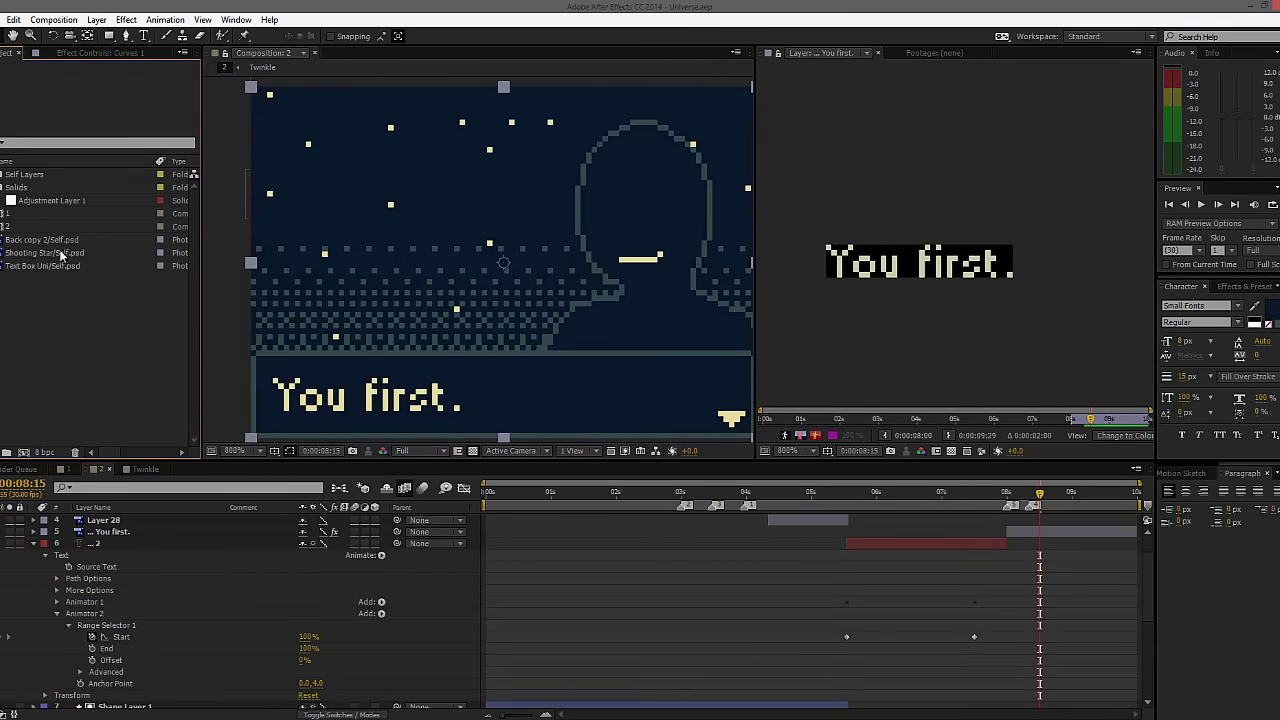
click(666, 492)
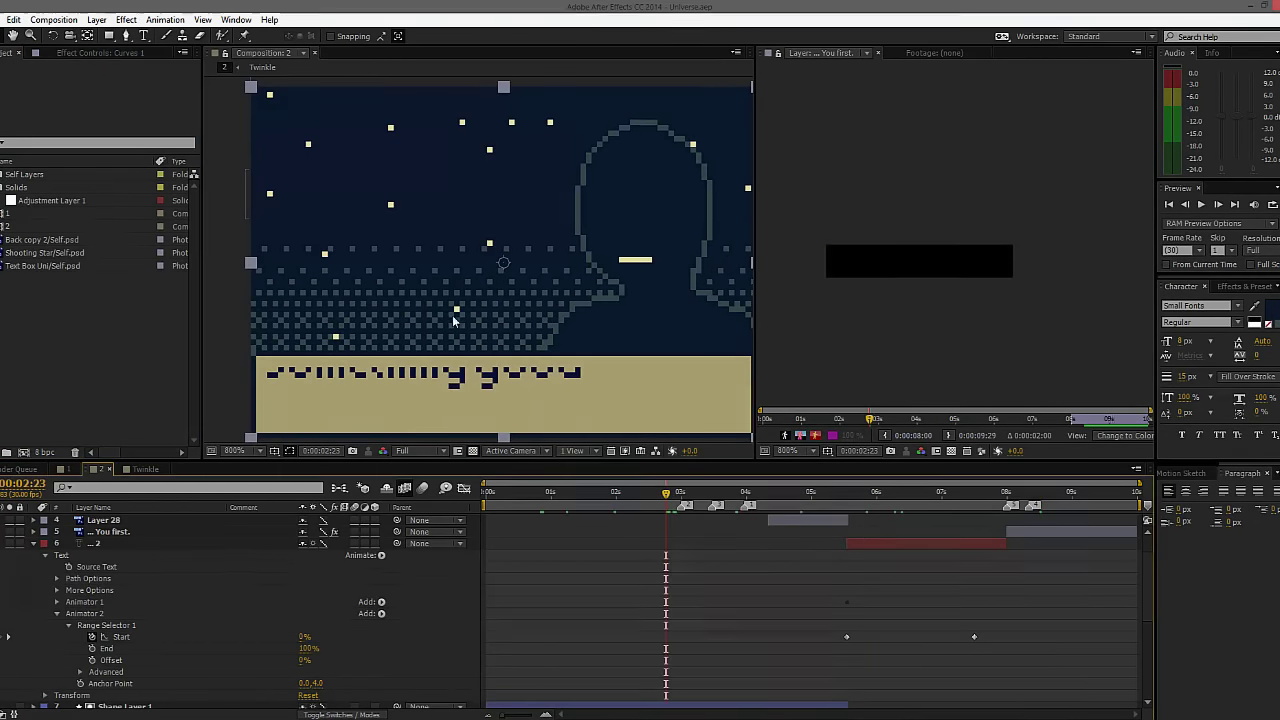
Switch to Photoshop, try to pencil on the hidden "Back" layer, and collapse the Universe Back group.
key(alt+Tab)
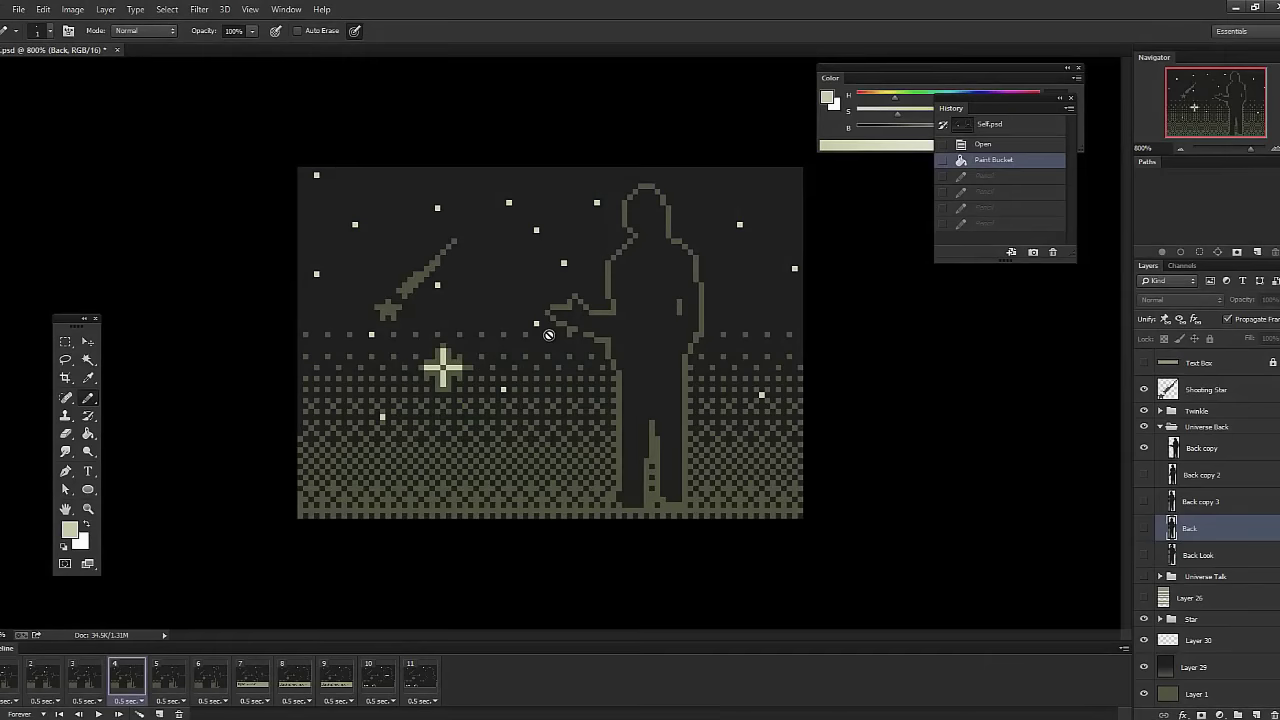
click(490, 436)
click(661, 272)
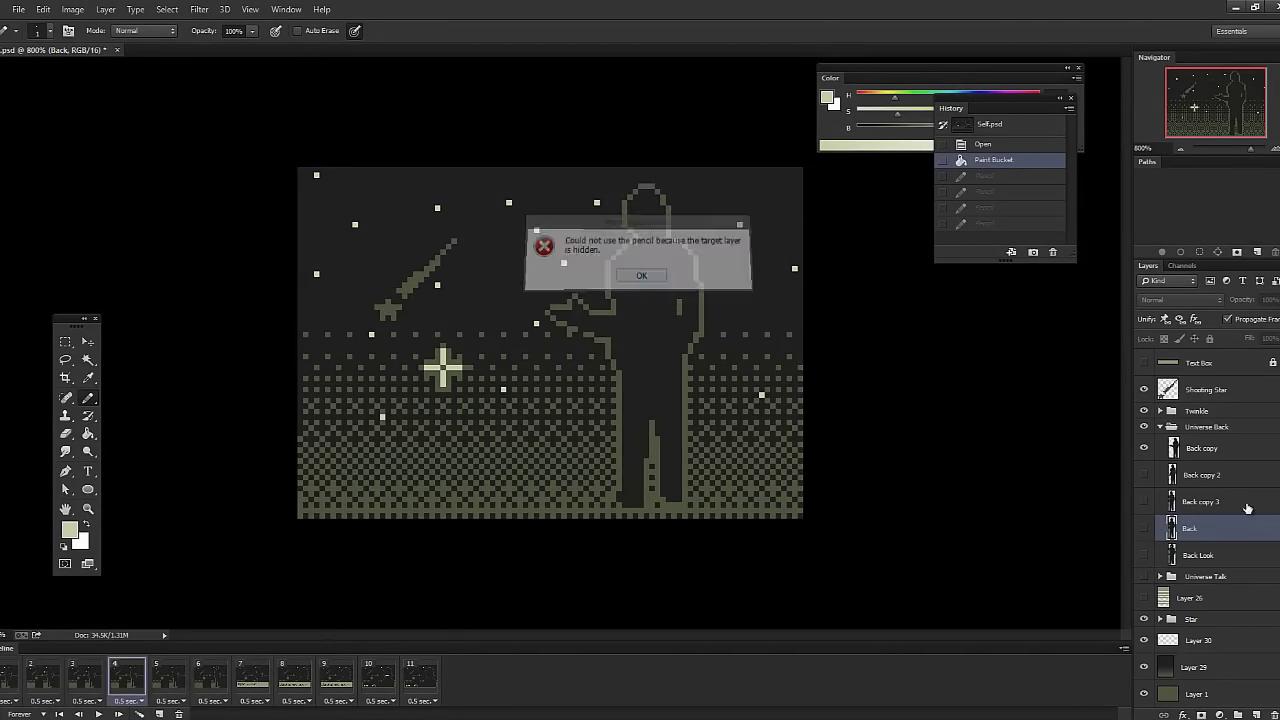
click(1159, 428)
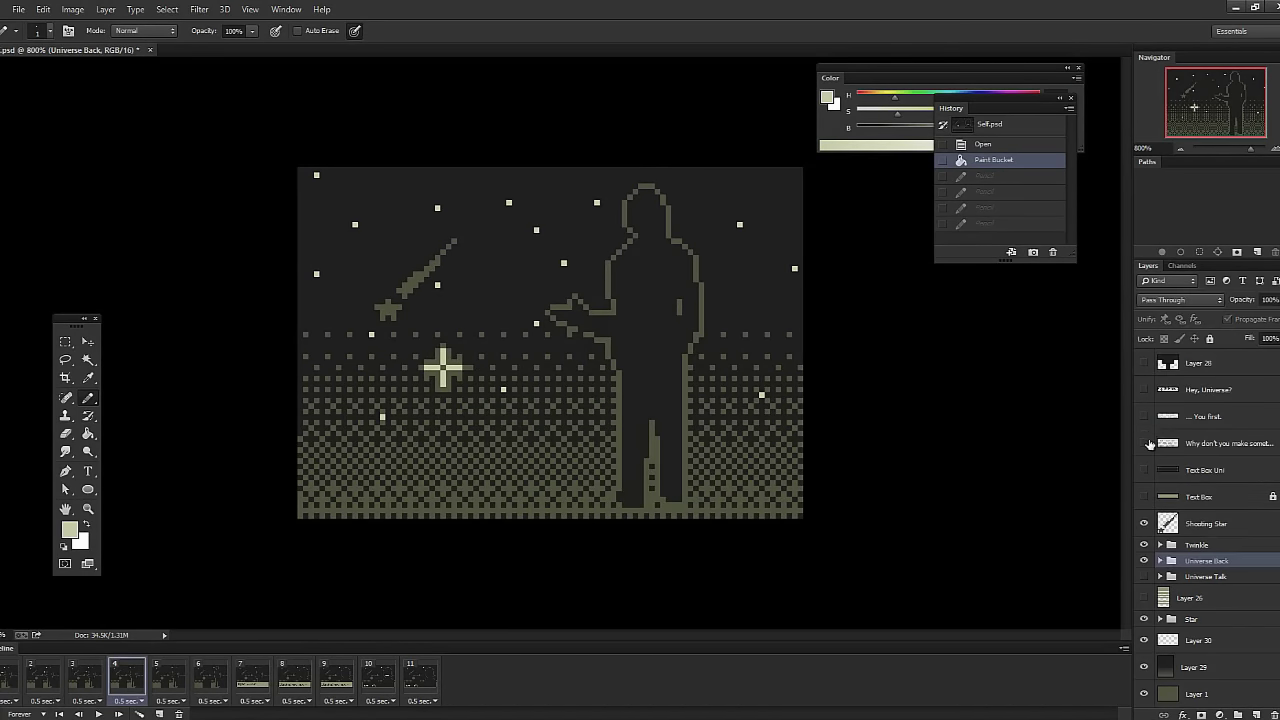
Inspect Layer 29 and the Universe Talk group, and show Layer 26 briefly before hiding it again.
click(1183, 663)
key(v)
drag(555, 356, 573, 381)
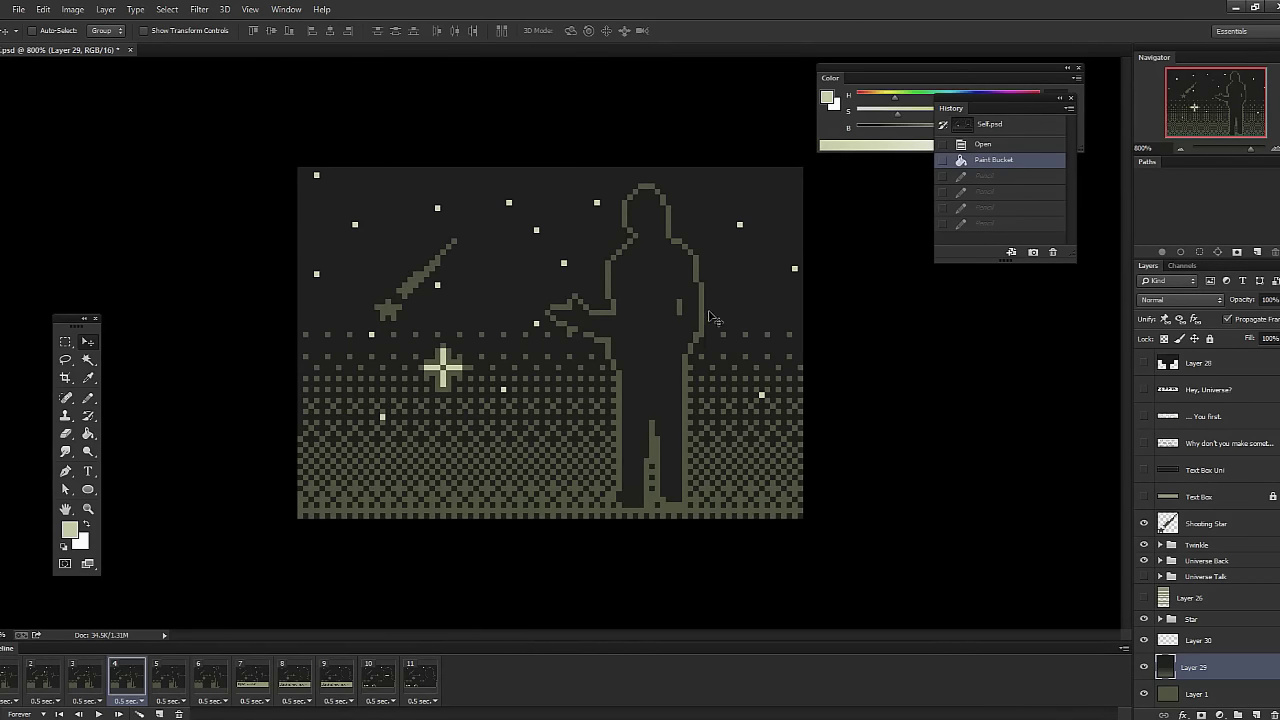
click(1177, 577)
click(1145, 597)
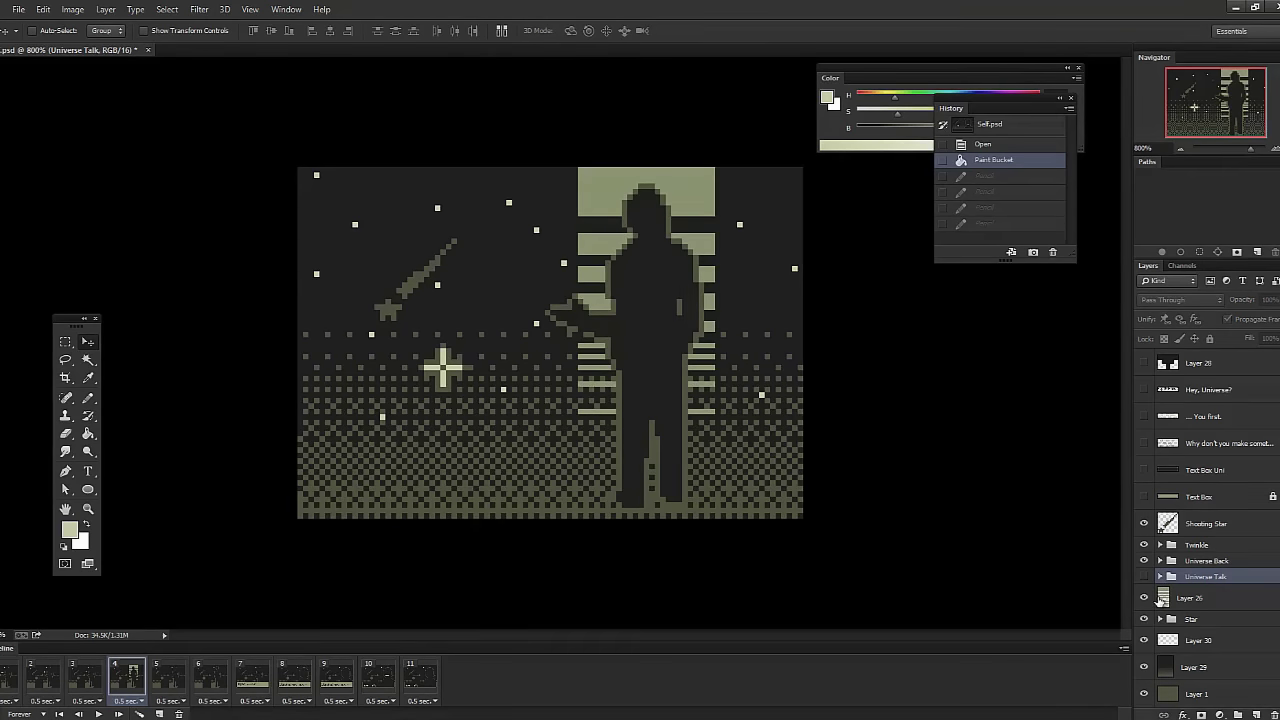
click(1145, 597)
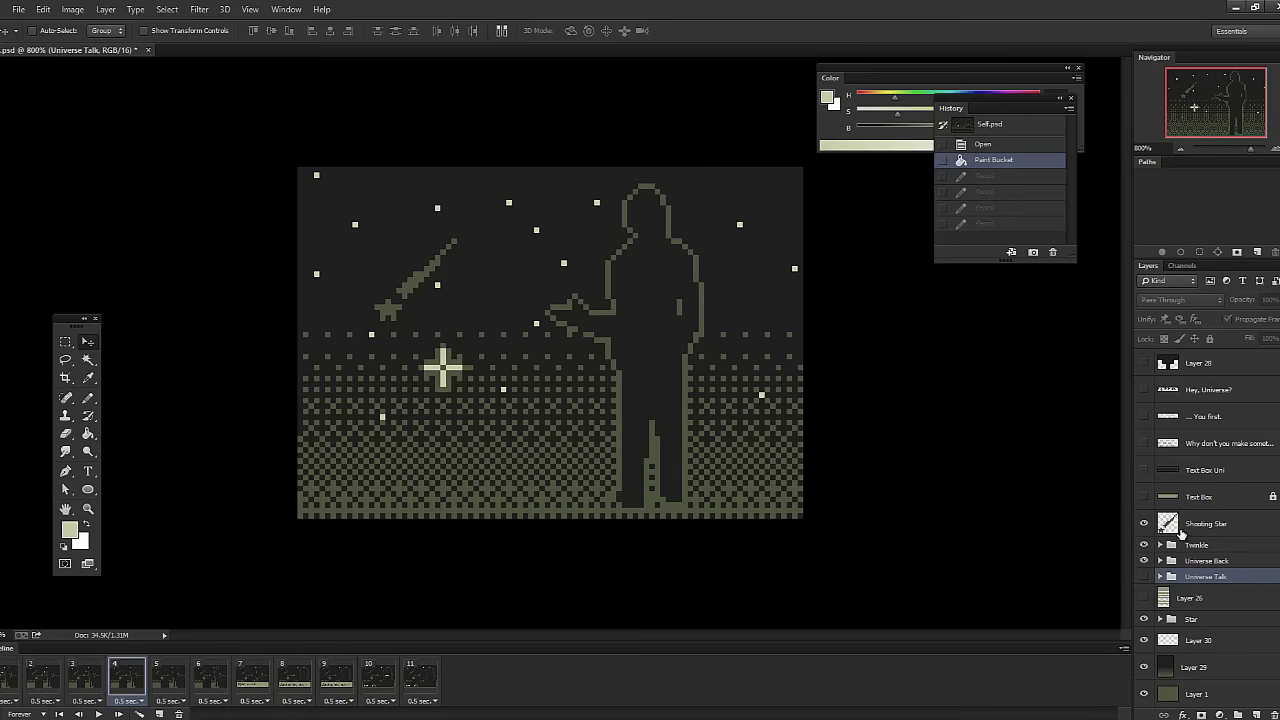
Recolor the shooting star on the Shooting Star layer with the light foreground color using the Paint Bucket.
click(1181, 535)
click(1143, 545)
click(1143, 545)
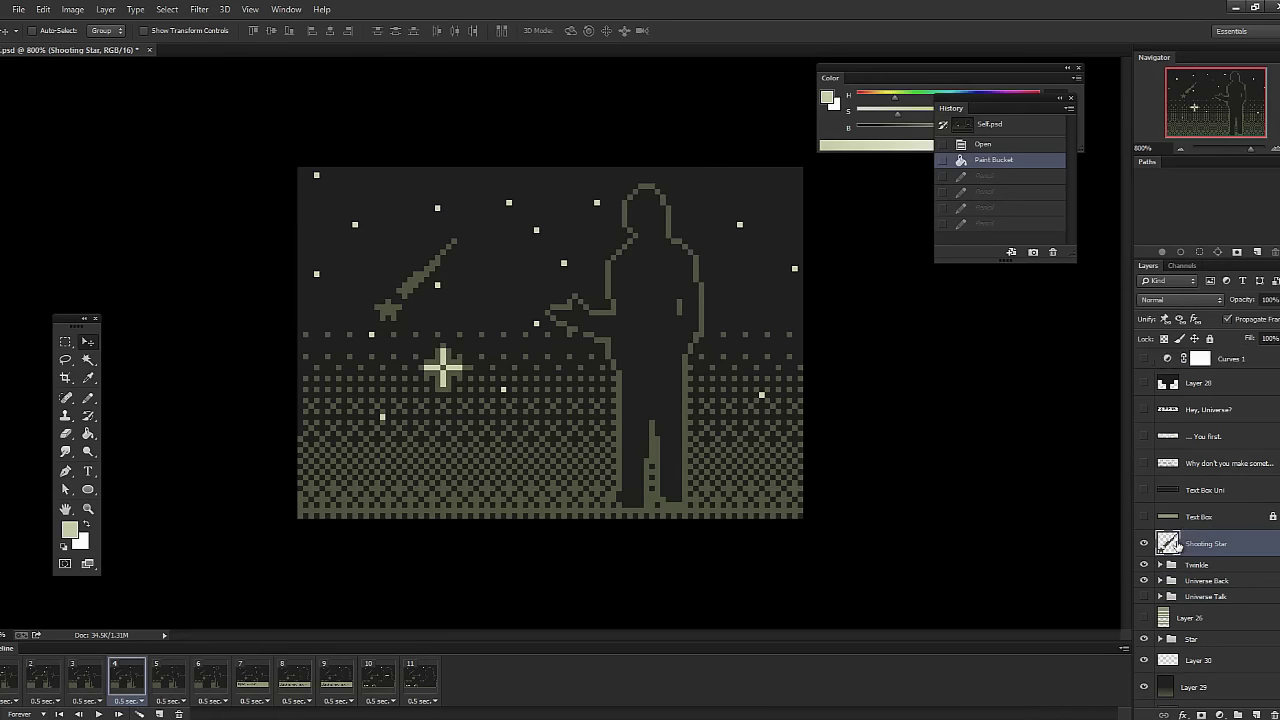
key(b)
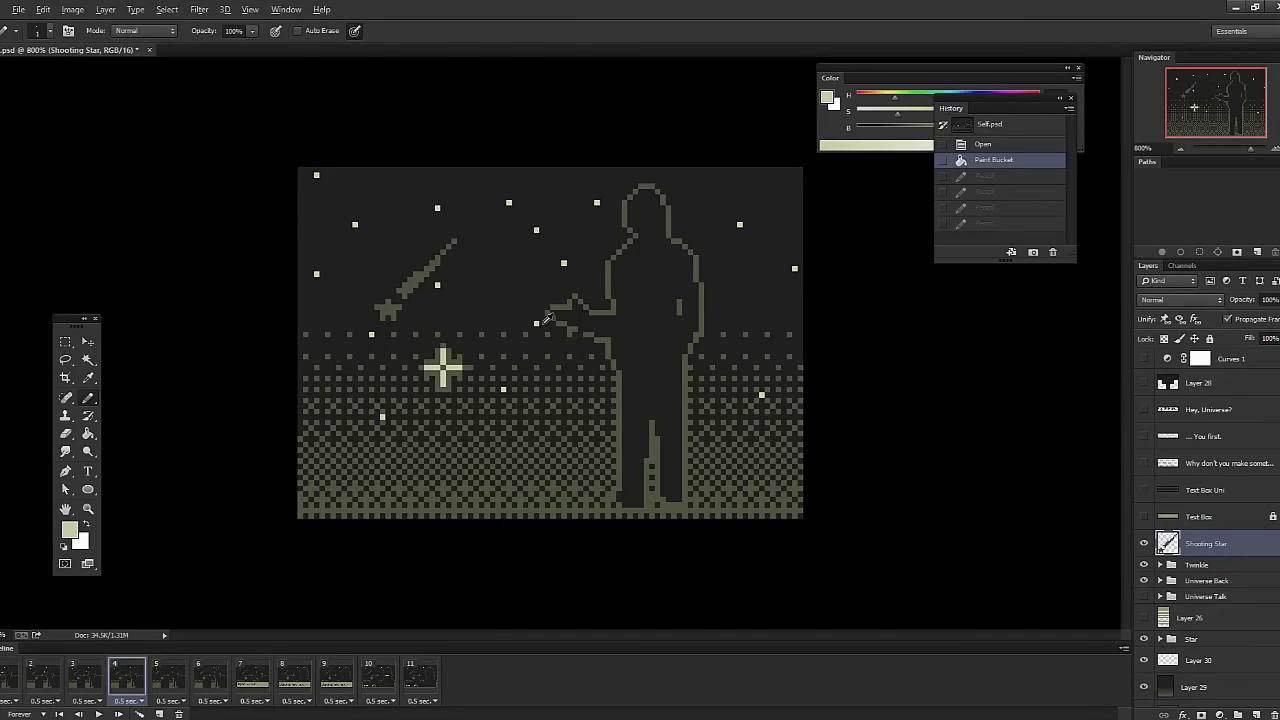
key(g)
click(400, 312)
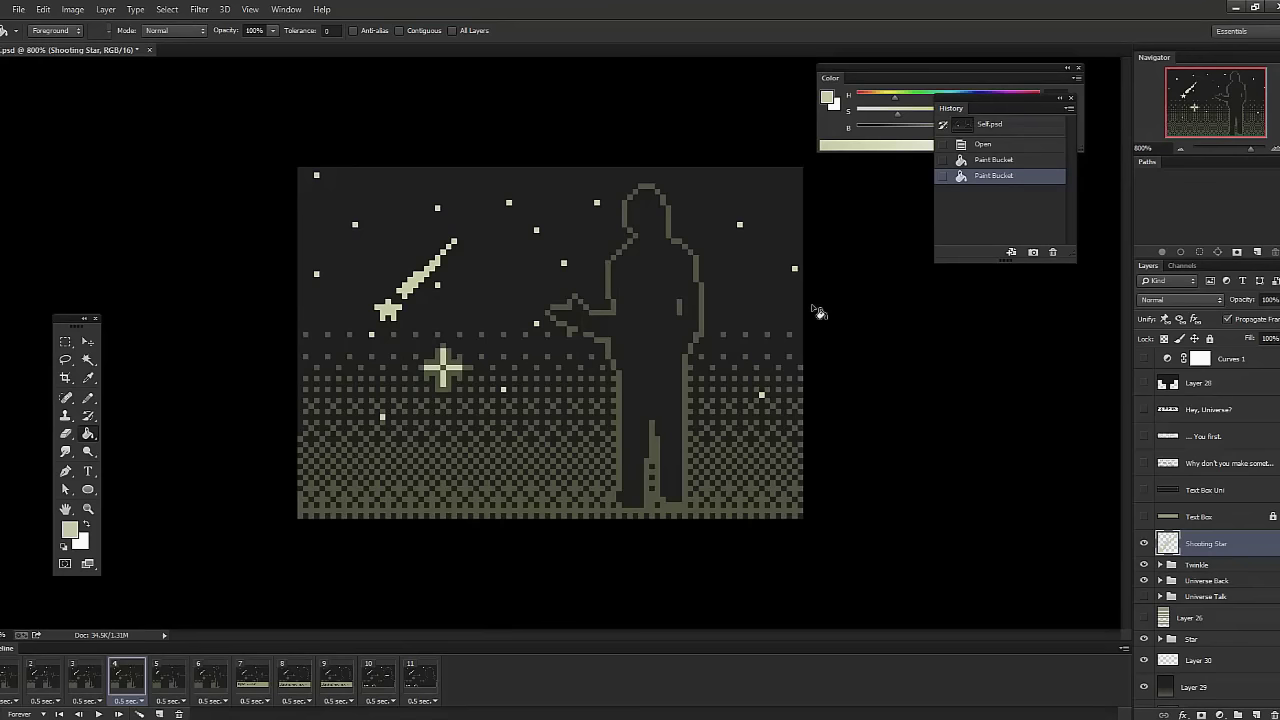
Toggle the Shooting Star layer off and on, and undo its recolor by returning to the first Paint Bucket history state.
click(1146, 543)
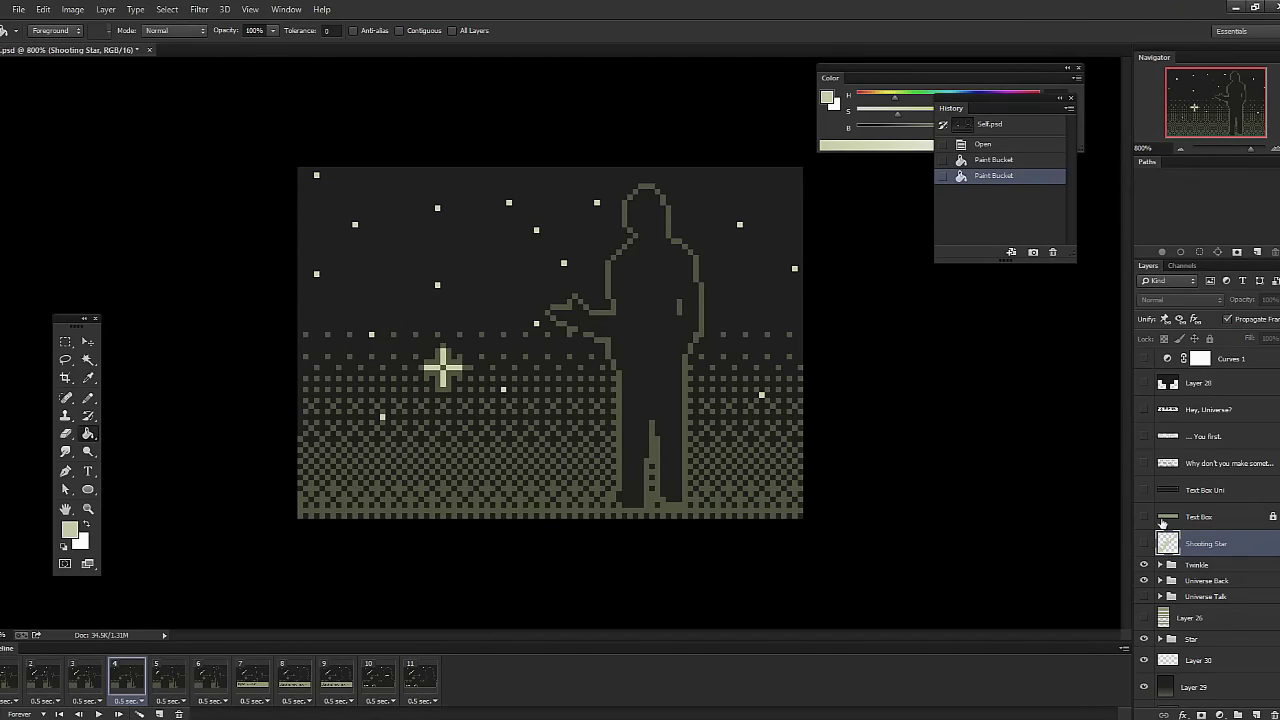
click(1145, 543)
key(v)
drag(411, 294, 792, 82)
drag(380, 390, 518, 208)
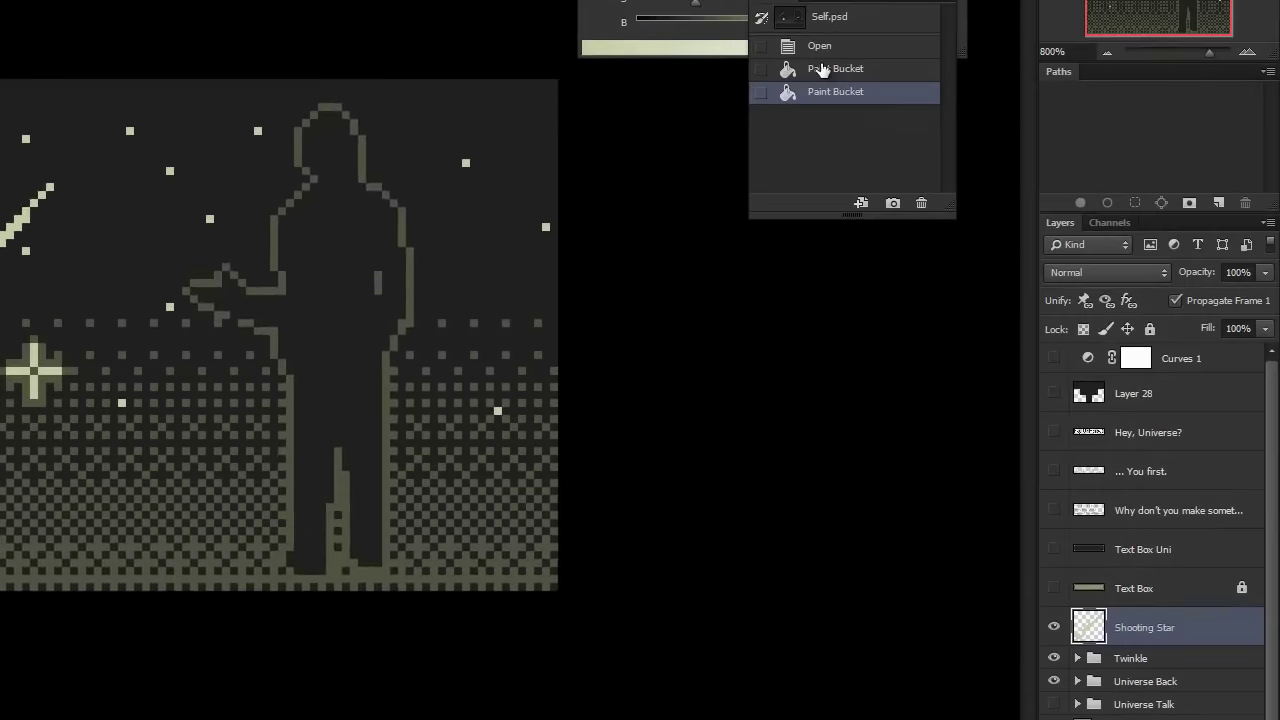
click(993, 159)
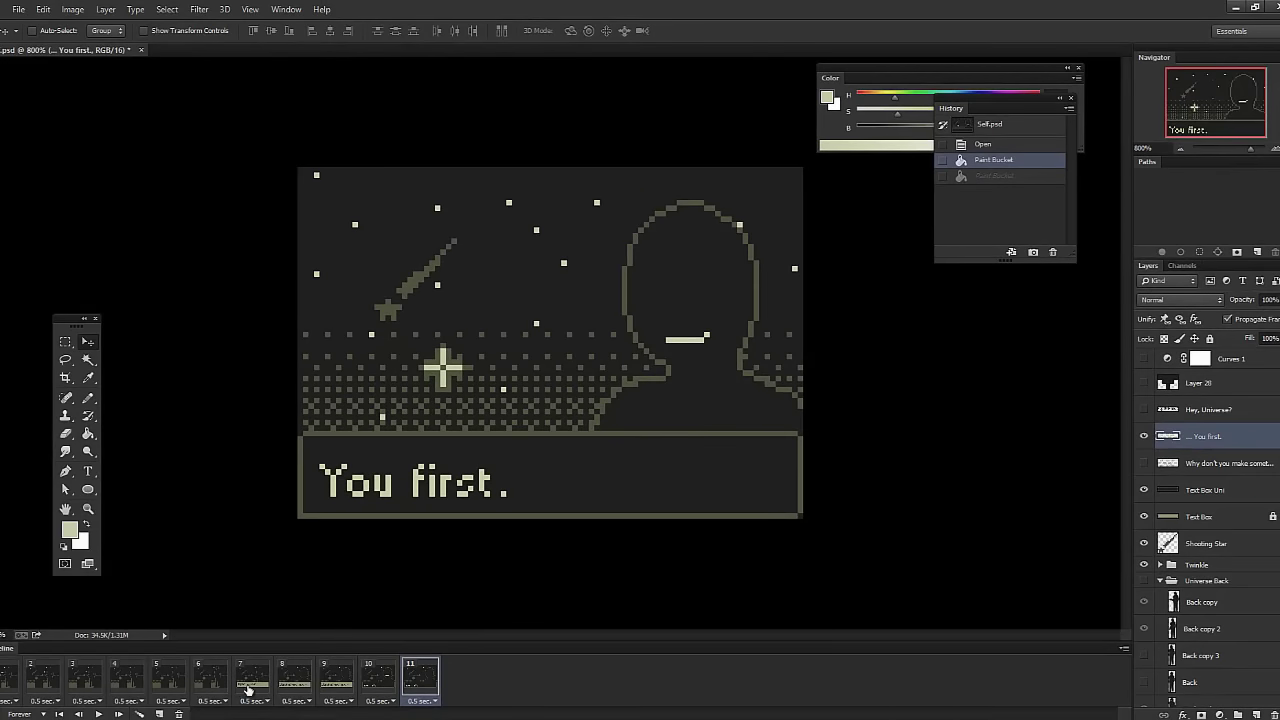
Compare the talking face's mouth shapes across frames 7 to 11, and expand the Universe Talk group in place of Universe Back.
click(250, 680)
click(294, 678)
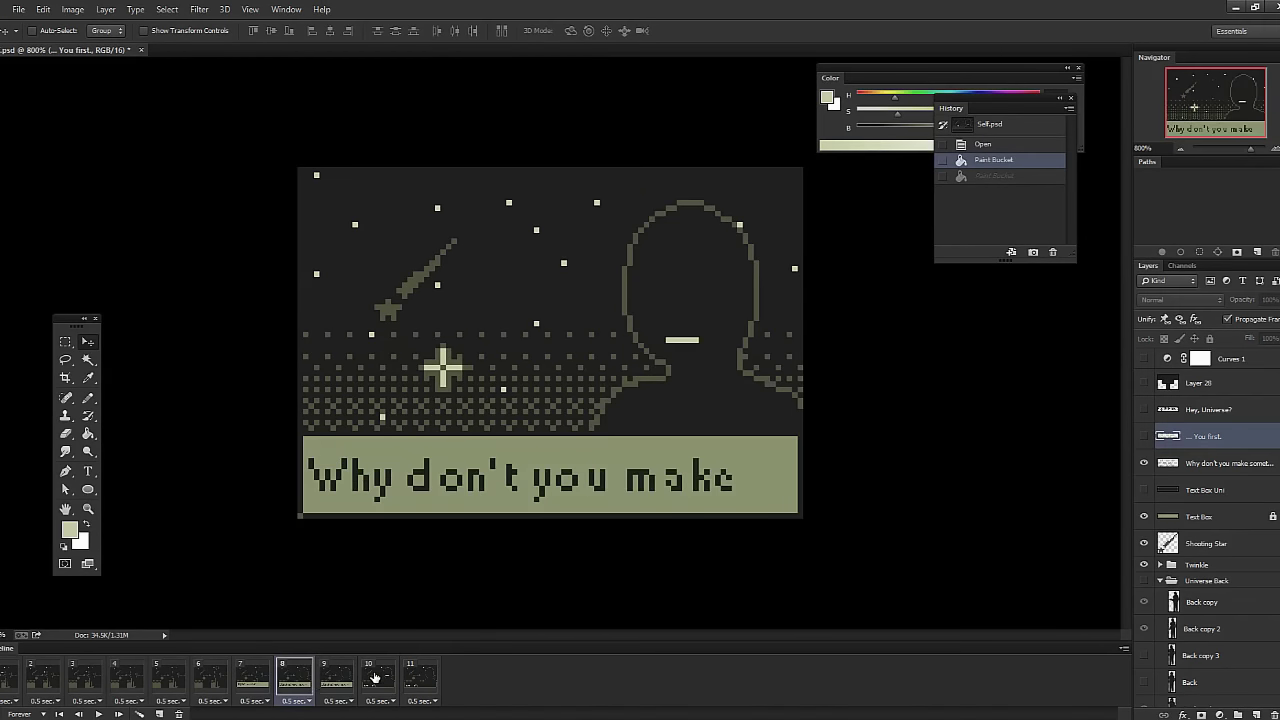
click(378, 678)
click(341, 676)
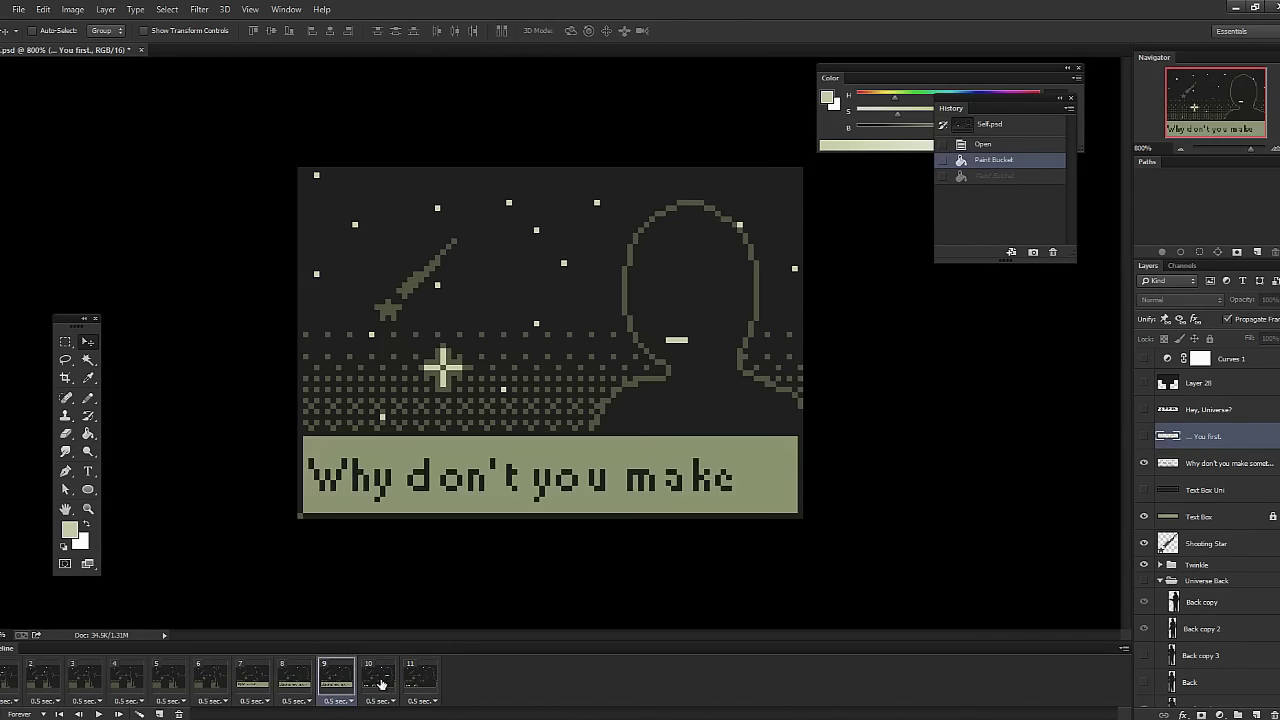
click(279, 675)
click(323, 680)
click(296, 676)
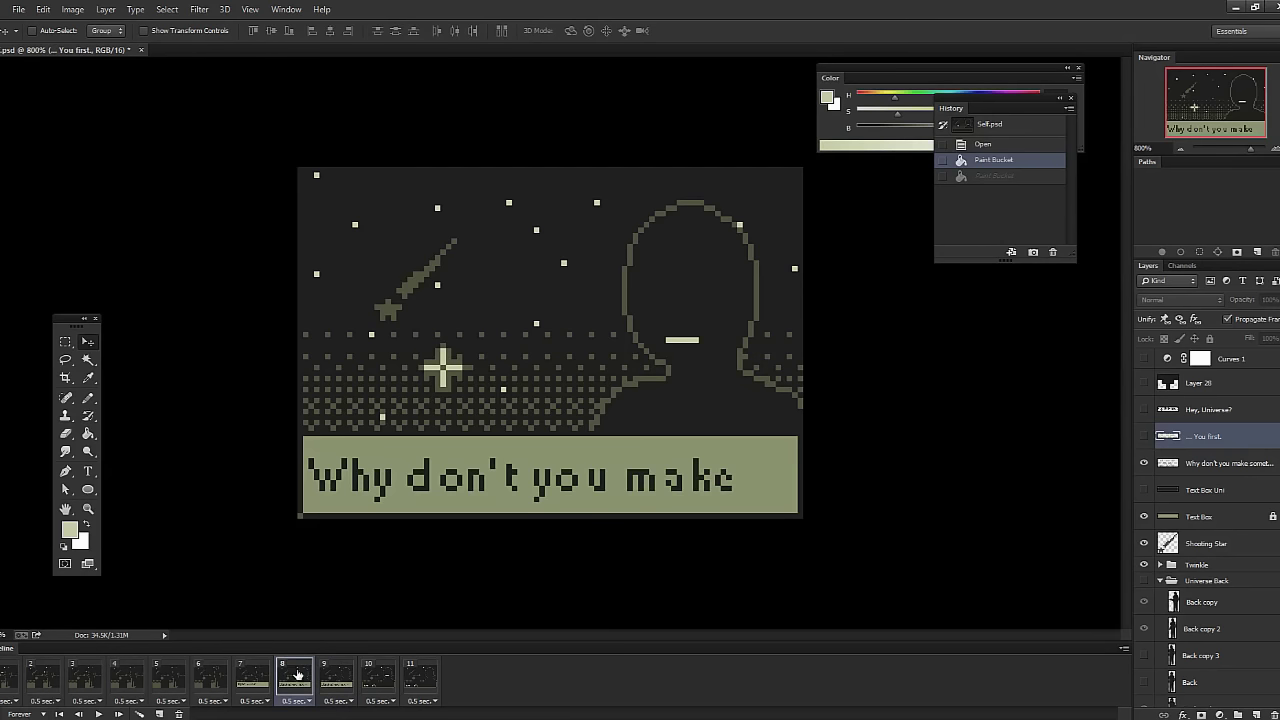
click(388, 676)
click(425, 678)
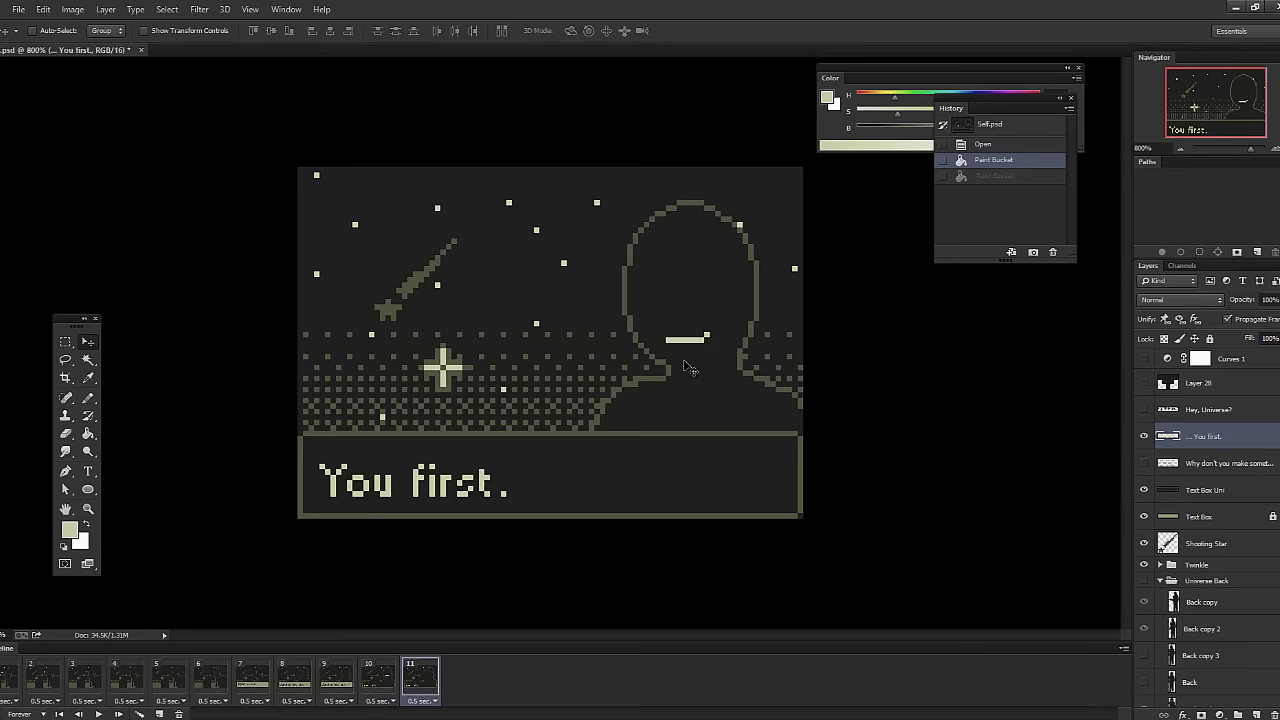
click(1160, 581)
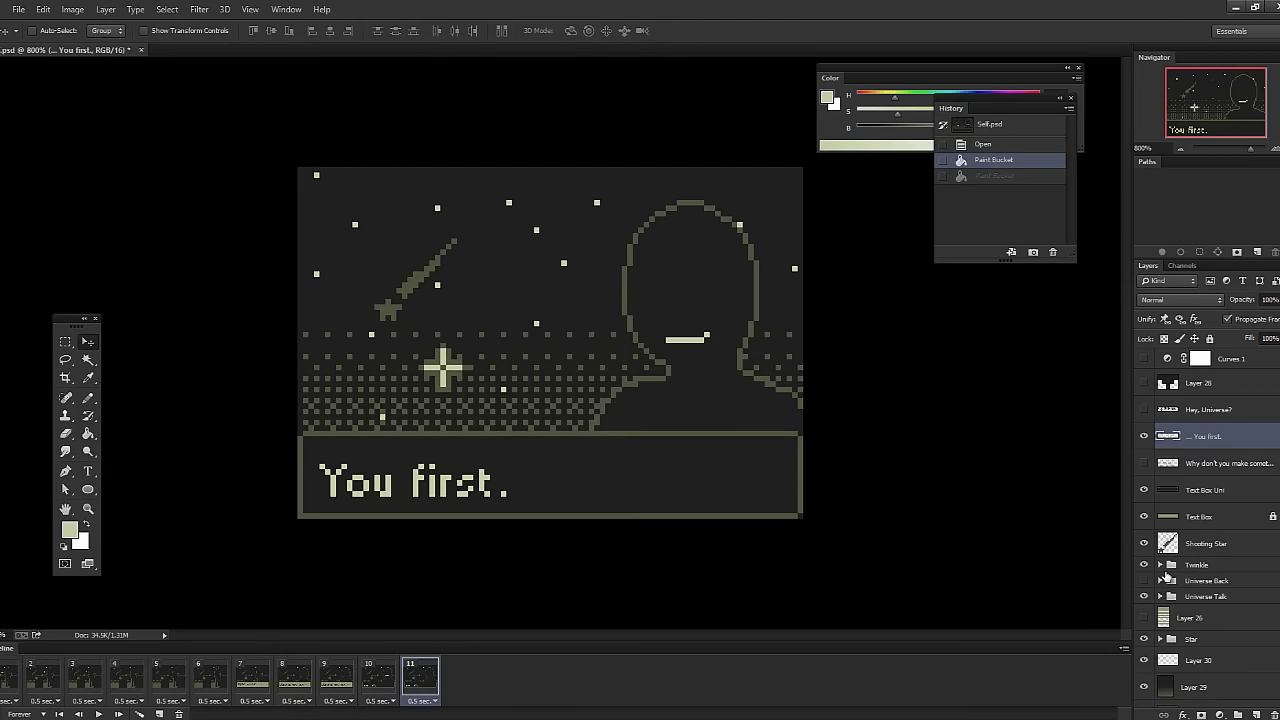
click(1160, 597)
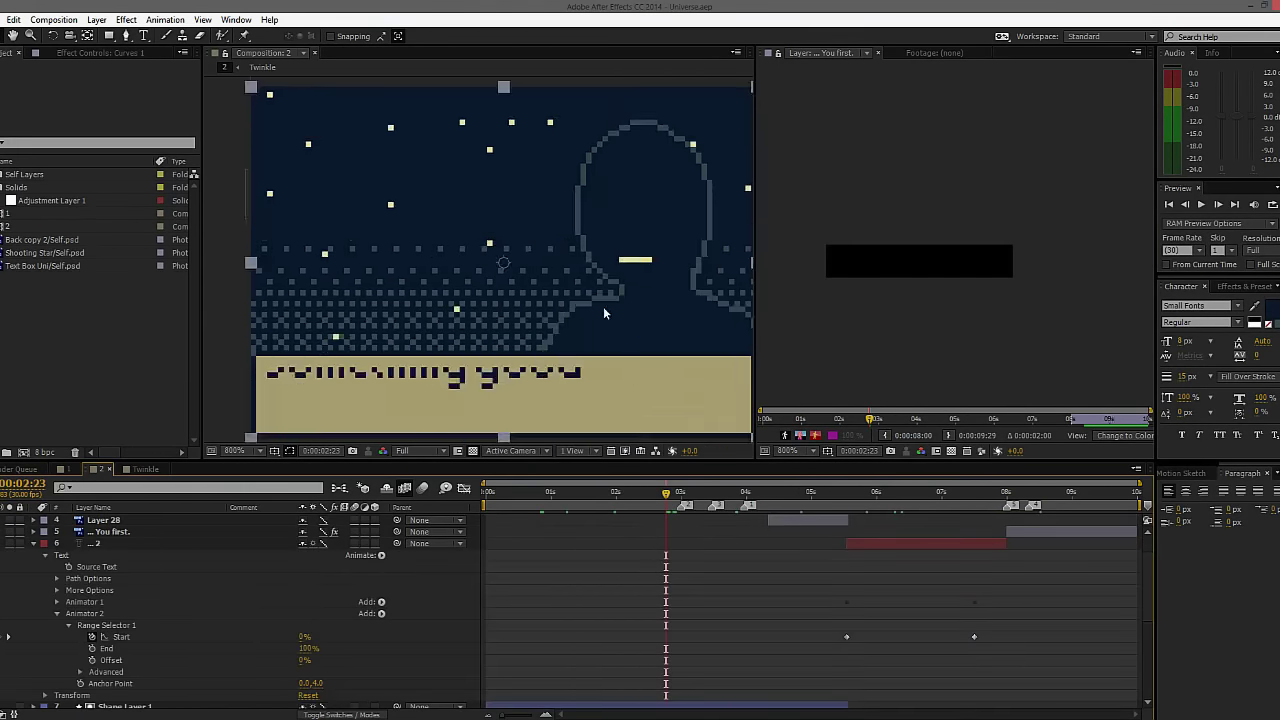
In After Effects, move composition 2 to 0:00:08:02 and select the Universe Talk layer's Time Remap keyframes from five seconds onward.
key(/)
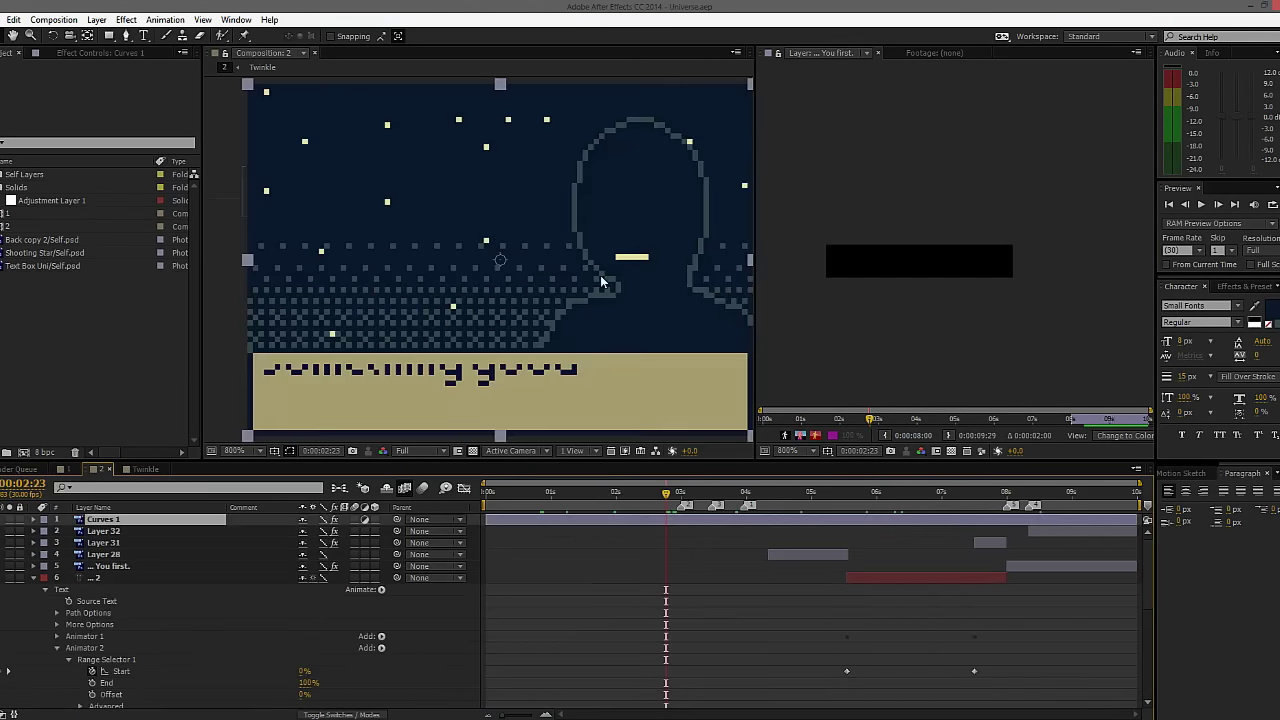
drag(642, 316, 593, 326)
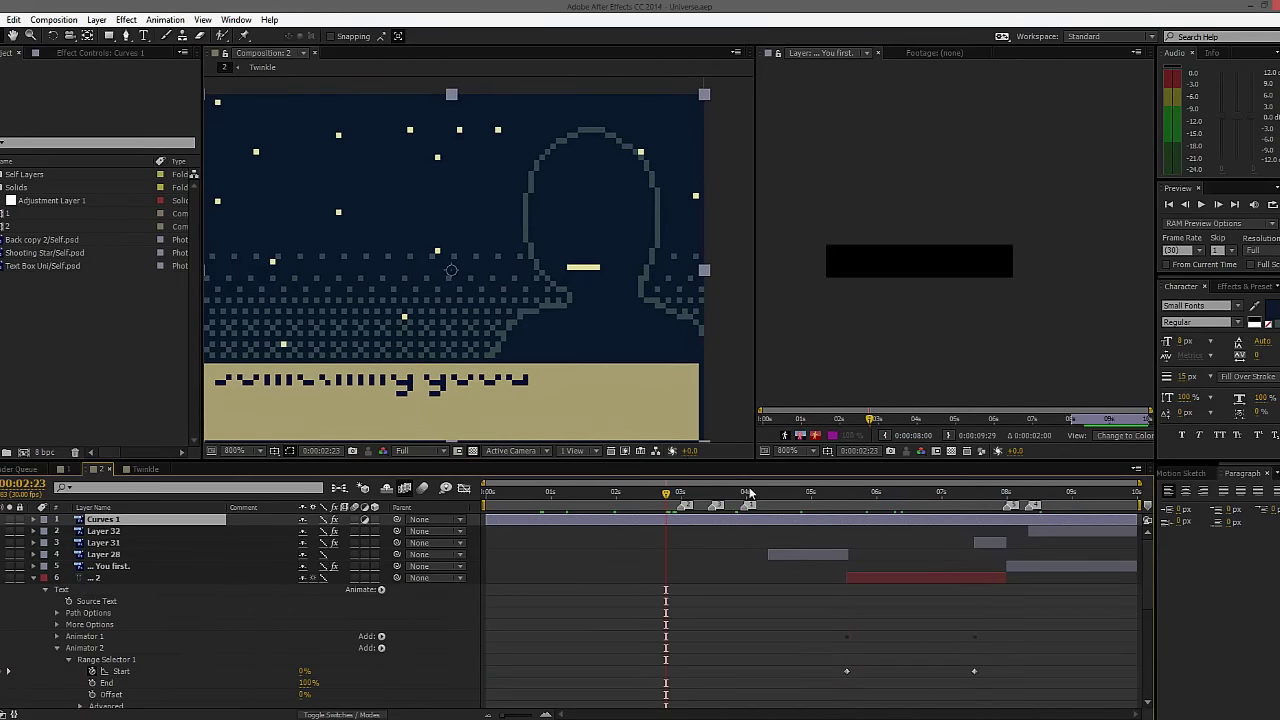
drag(766, 496, 1011, 521)
scroll(1011, 585, down, 7)
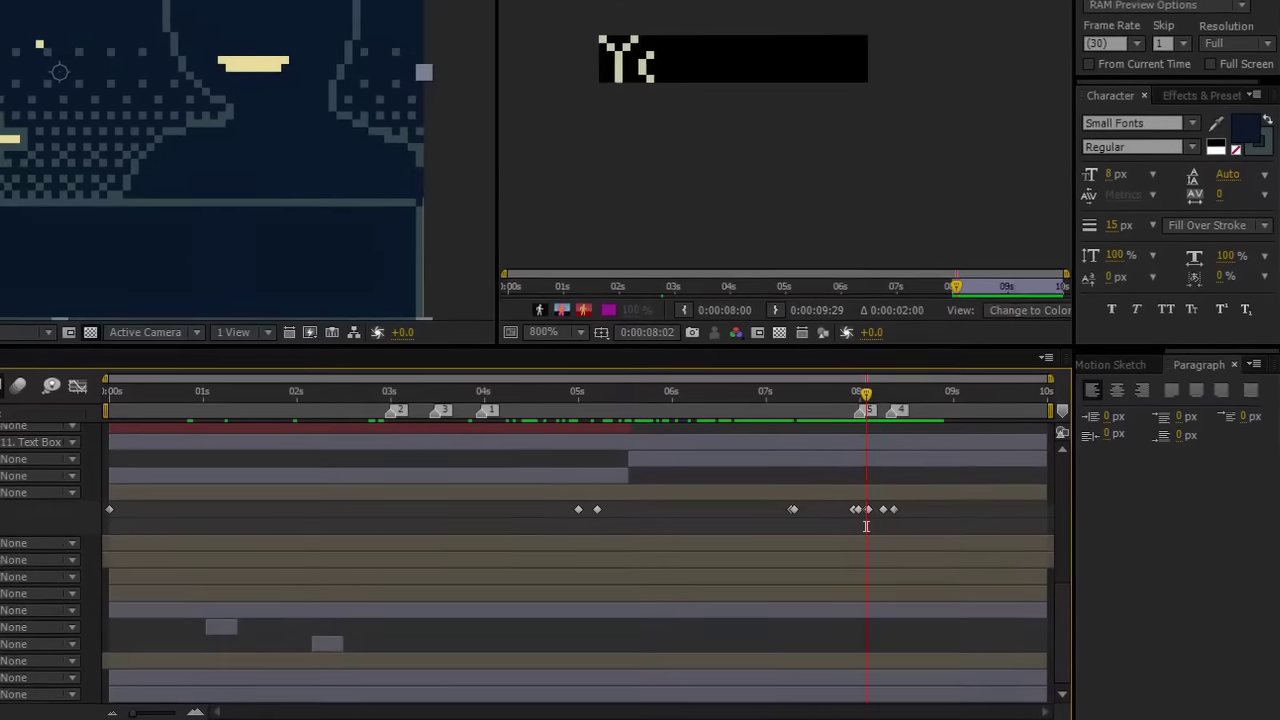
click(866, 526)
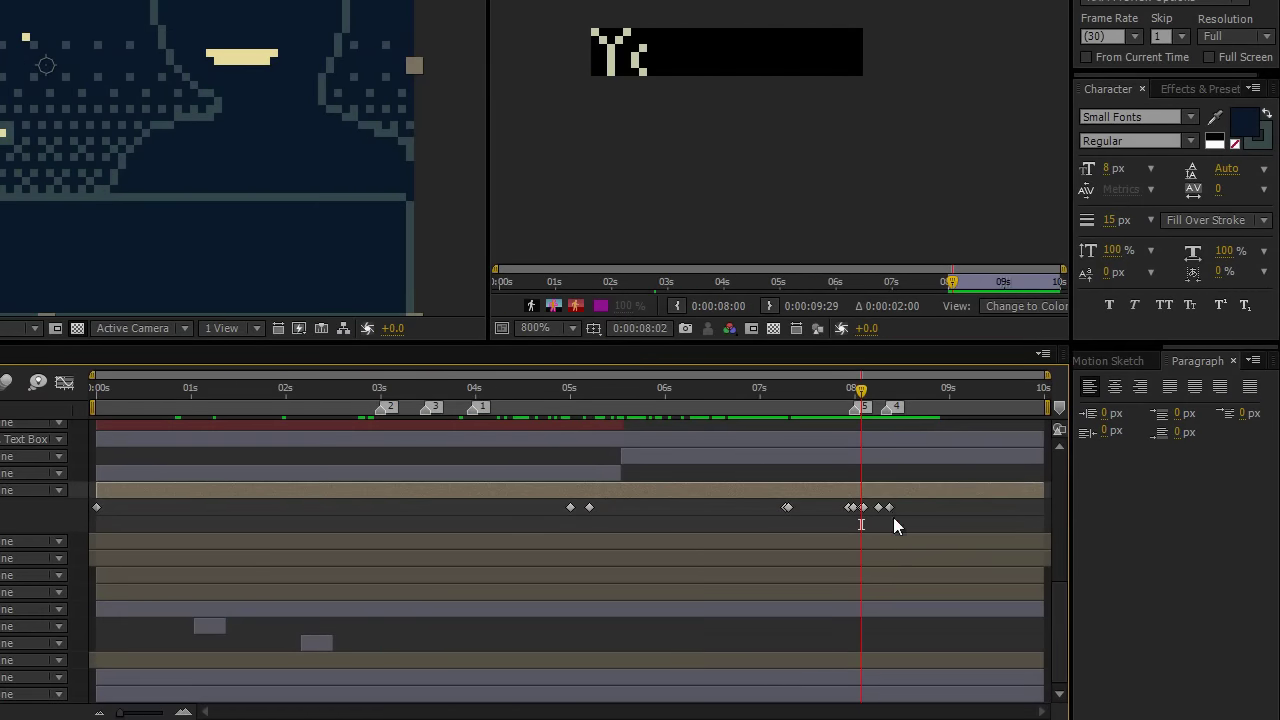
drag(928, 519, 572, 502)
Scrub composition 2 between about 0:00:05:00 and 0:00:08:16 to check how the Time Remap keyframes change the mouth shape.
click(568, 390)
drag(569, 399, 783, 416)
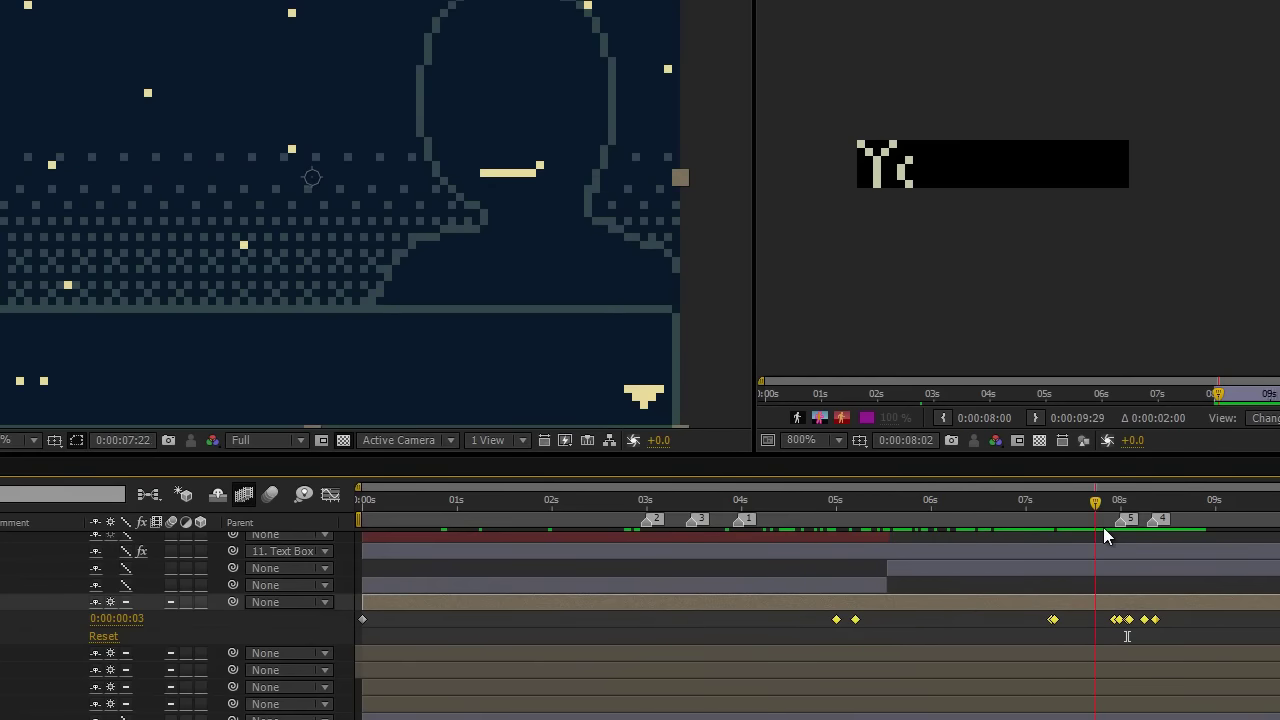
mouse_move(1152, 532)
mouse_down()
mouse_move(1103, 526)
mouse_move(1176, 530)
mouse_up()
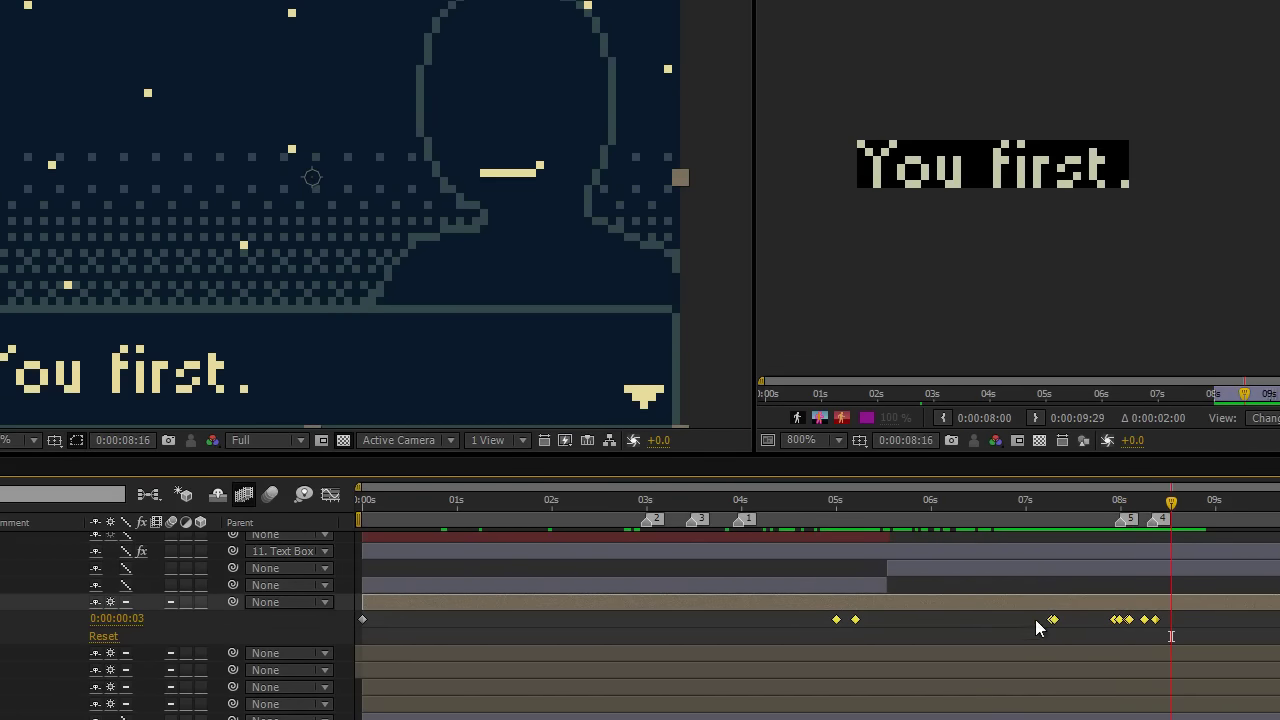
click(852, 610)
drag(90, 106, 116, 107)
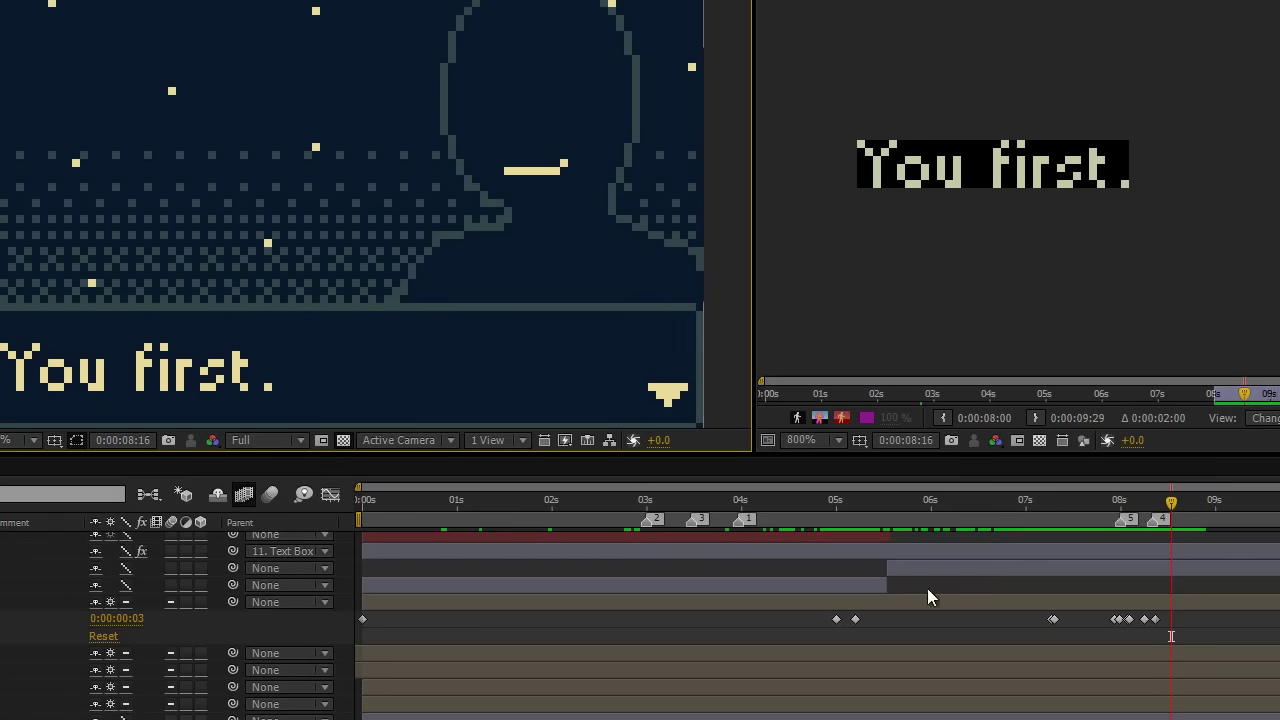
mouse_move(1109, 495)
mouse_down()
mouse_move(1135, 503)
mouse_move(1118, 502)
mouse_up()
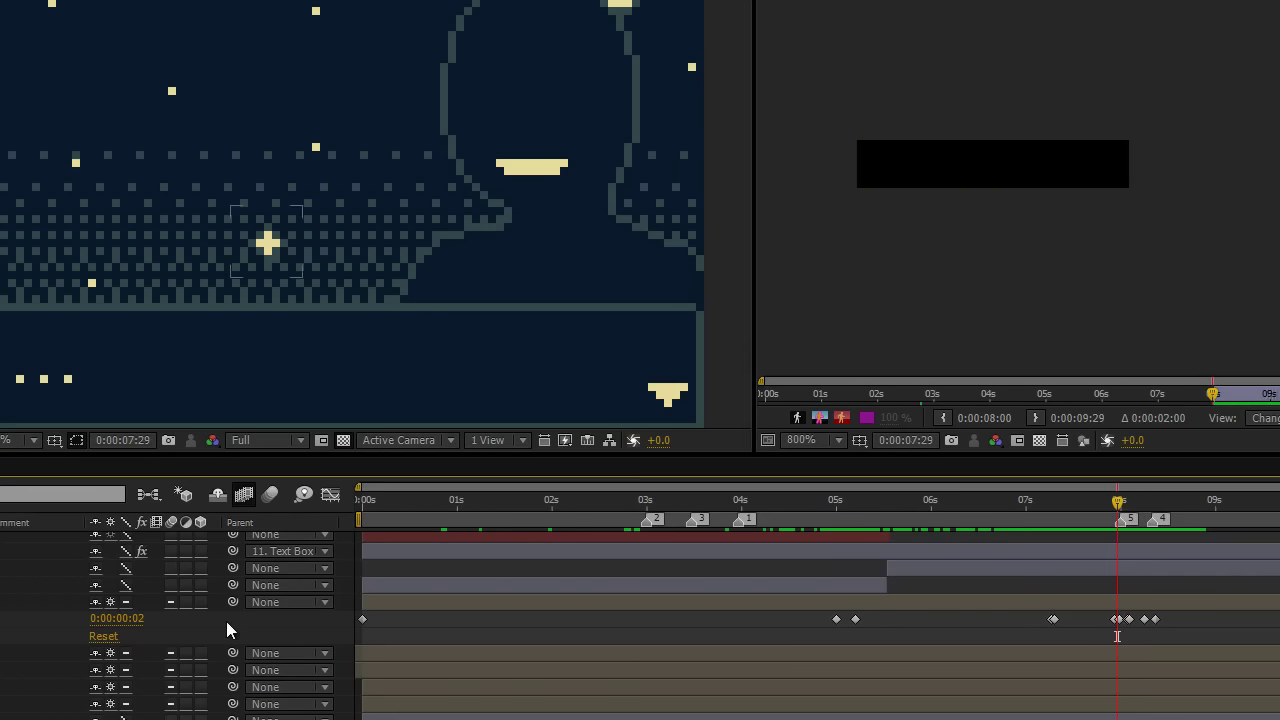
Try setting the Universe Talk layer's Time Remap value to 2 at 0:00:06:20.
click(994, 500)
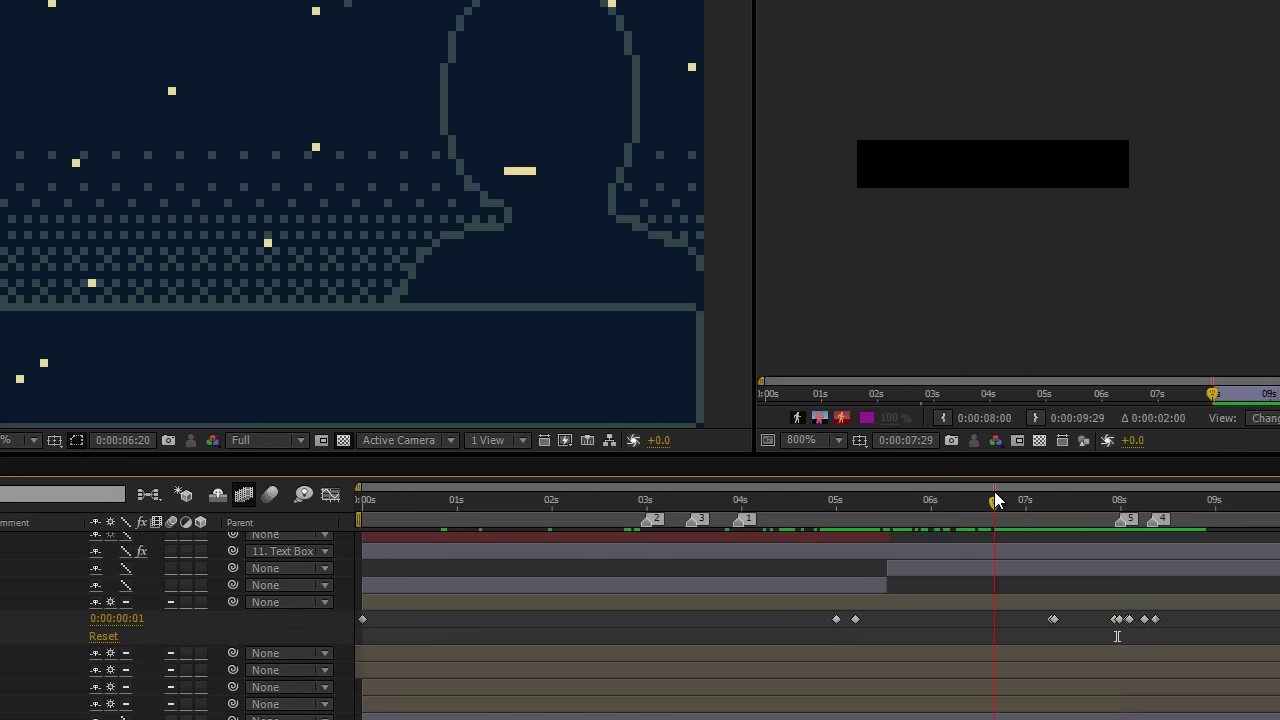
click(122, 618)
text(2)
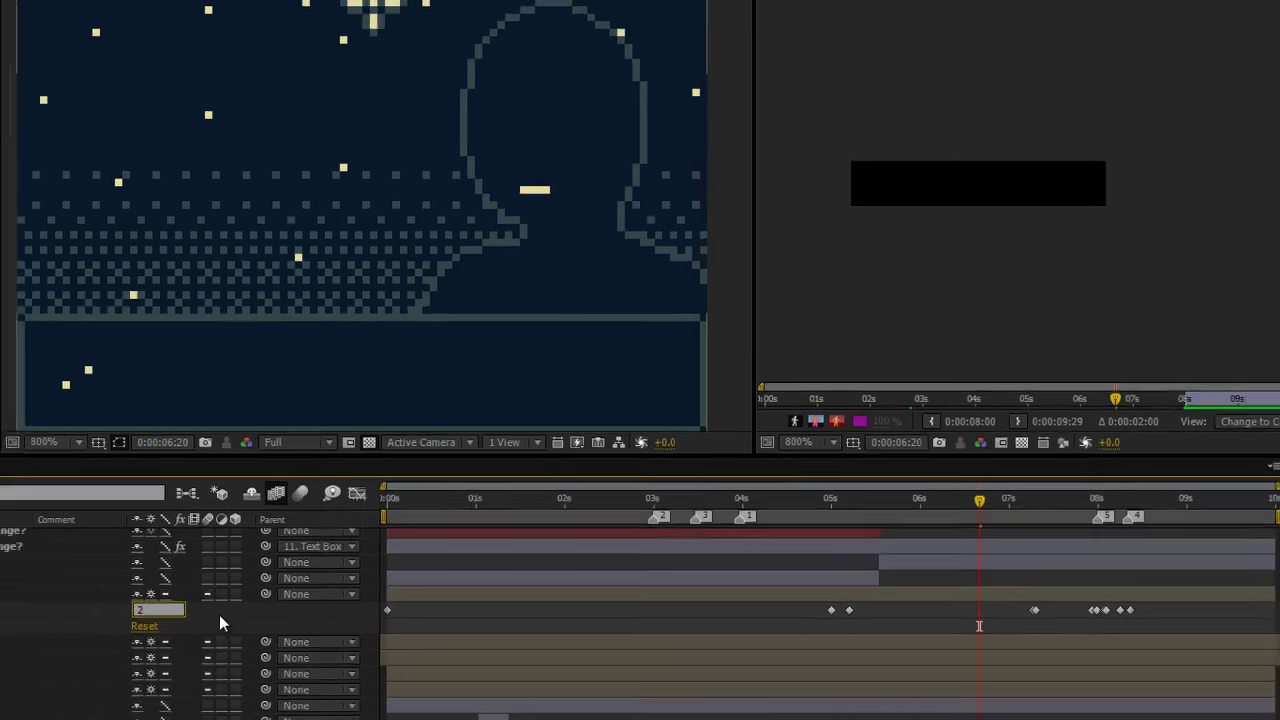
key(Return)
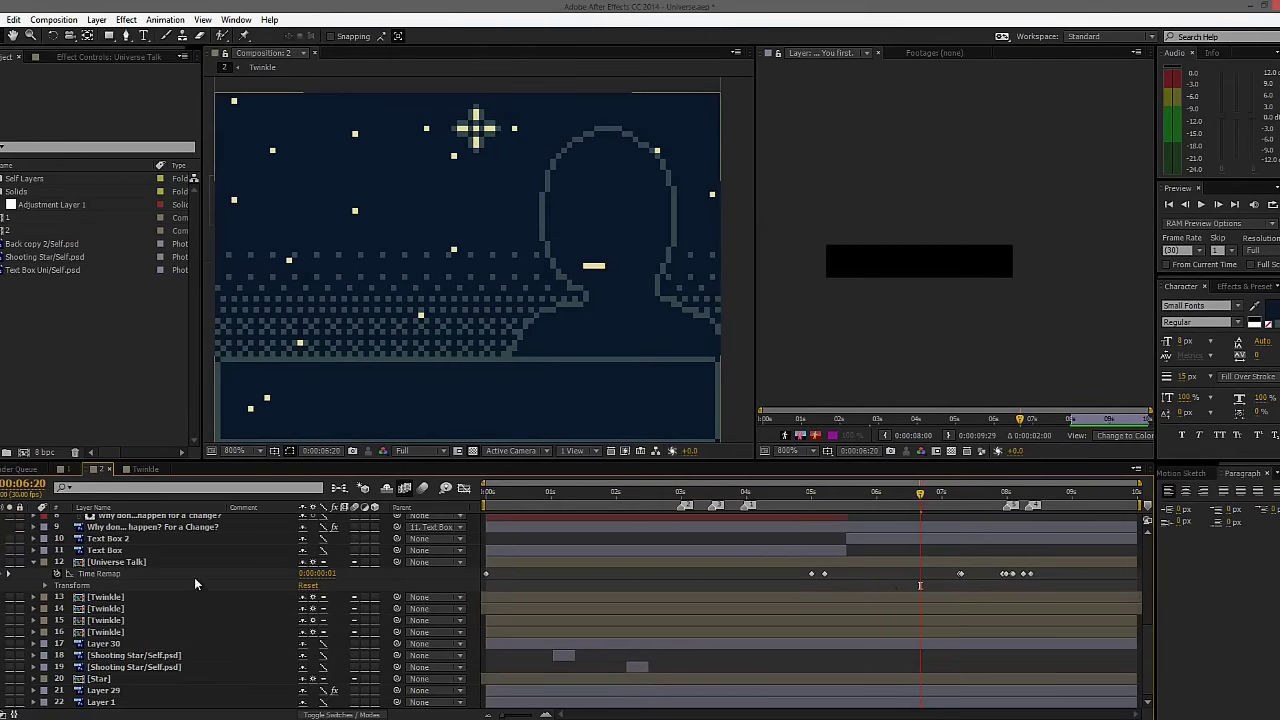
Open the Universe Talk precomposition and scrub through its frames back to 0:00:00:00 to inspect the mouth shapes.
double_click(125, 562)
drag(593, 491, 422, 494)
scroll(514, 295, up, 2)
drag(598, 325, 508, 356)
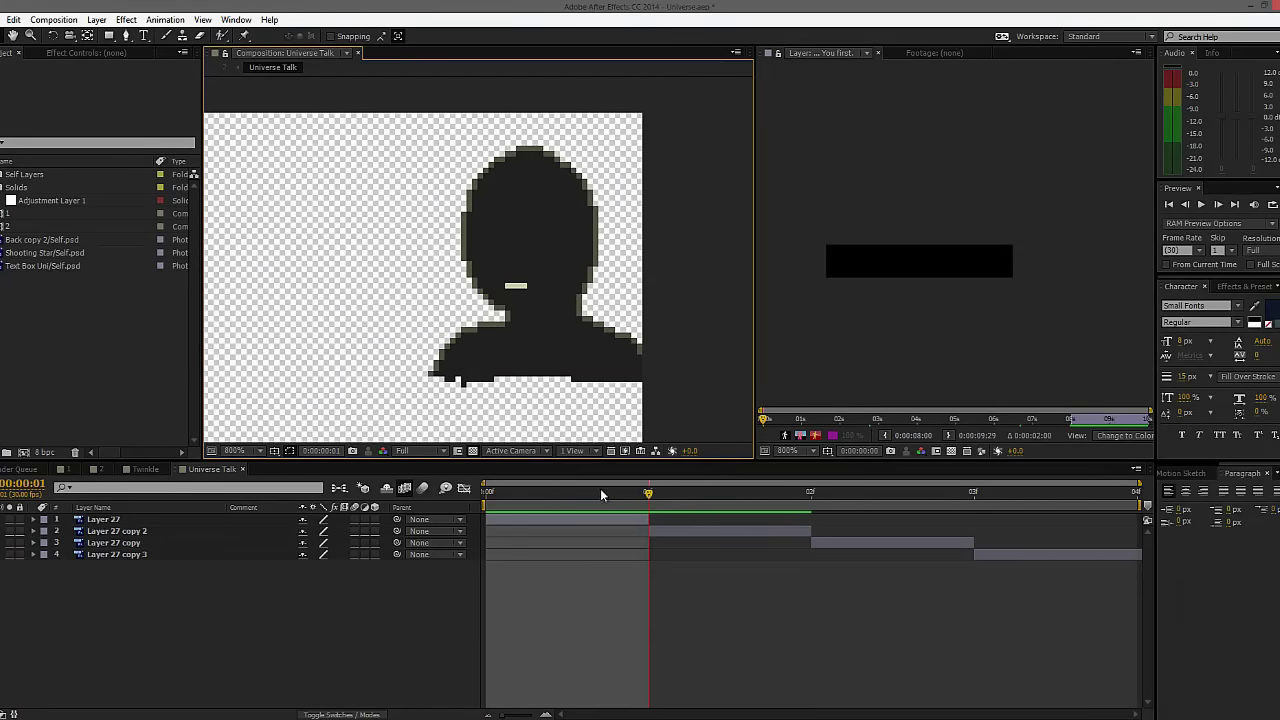
key(Home)
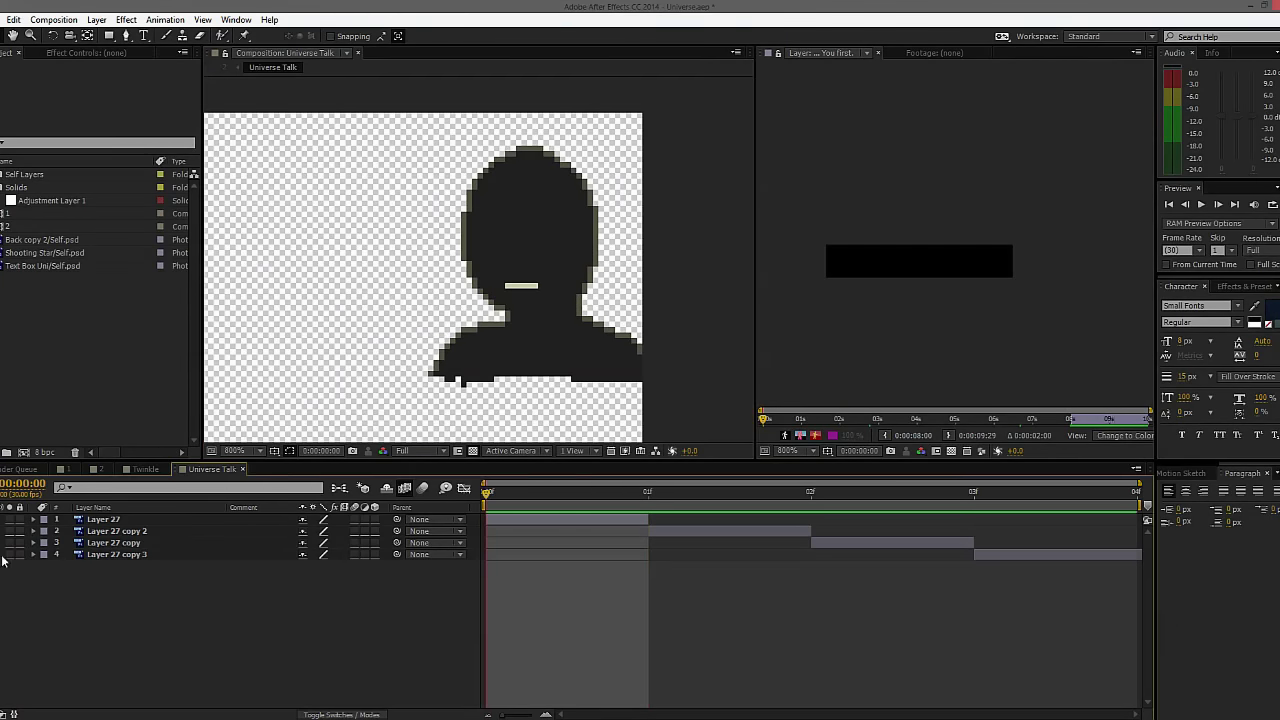
Switch to composition 1 and examine its layer list, quality switches and night-sky artwork at different magnifications.
click(62, 469)
scroll(446, 255, down, 4)
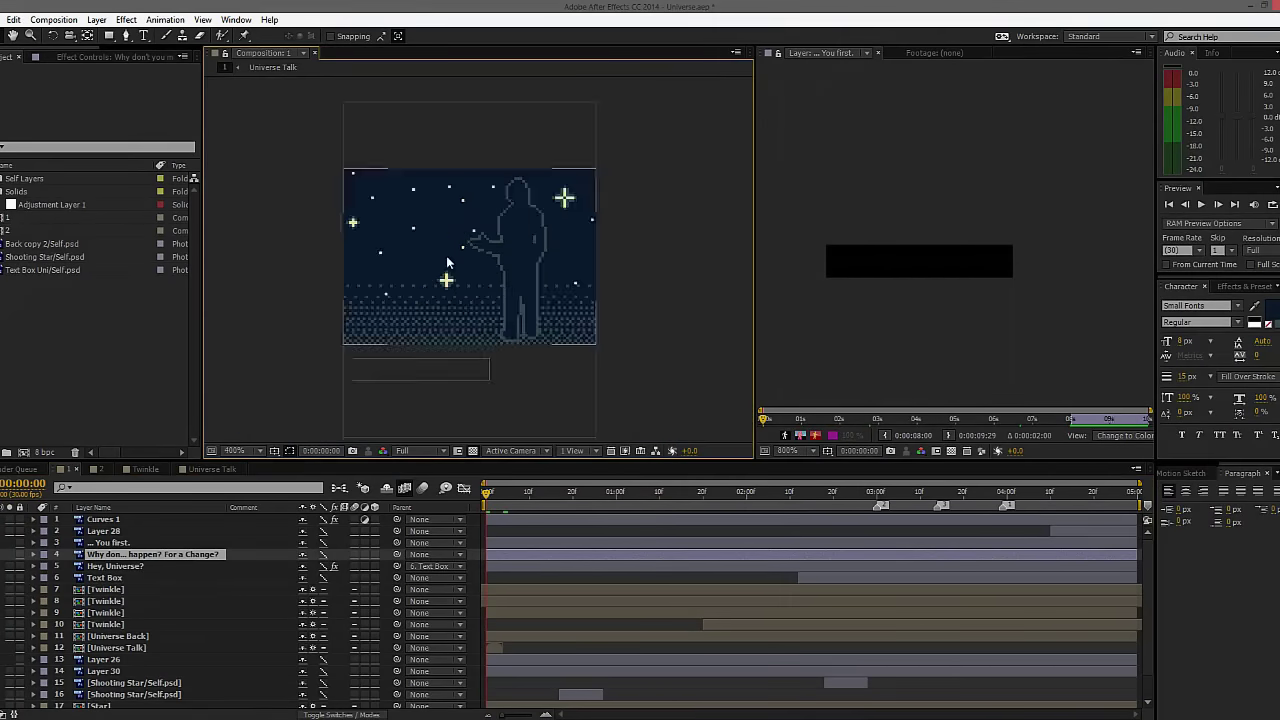
click(538, 395)
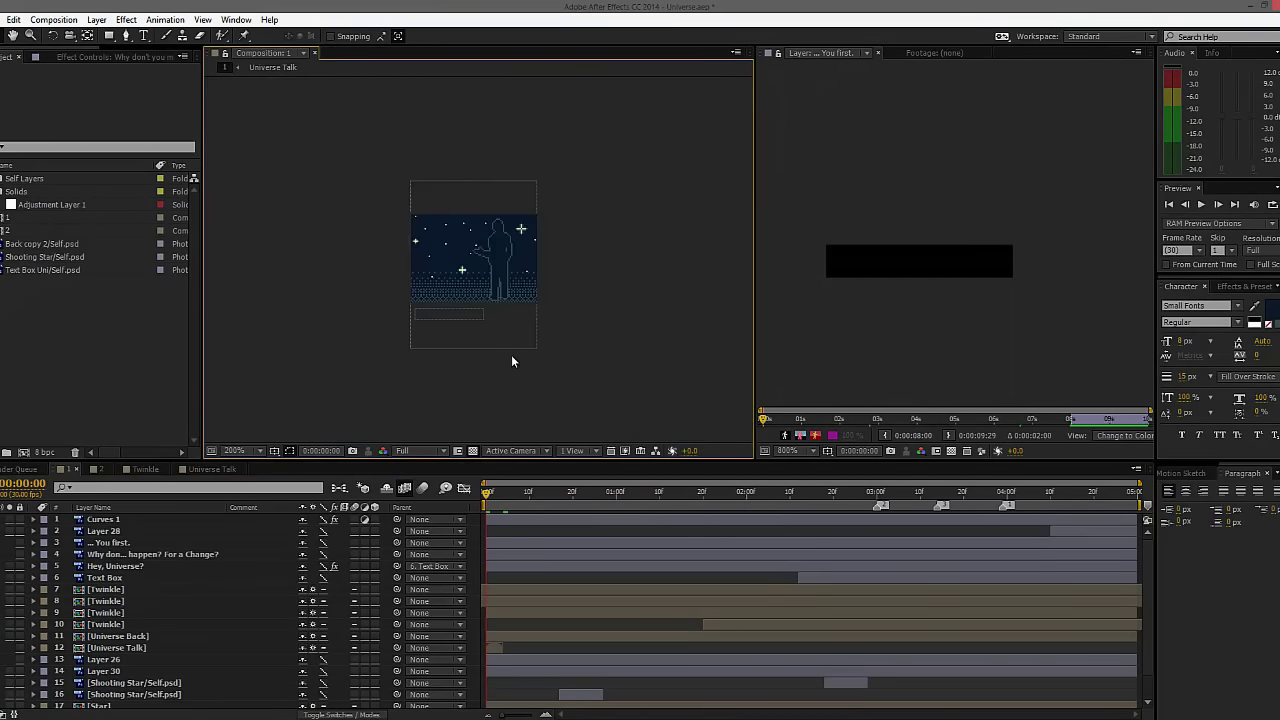
click(189, 556)
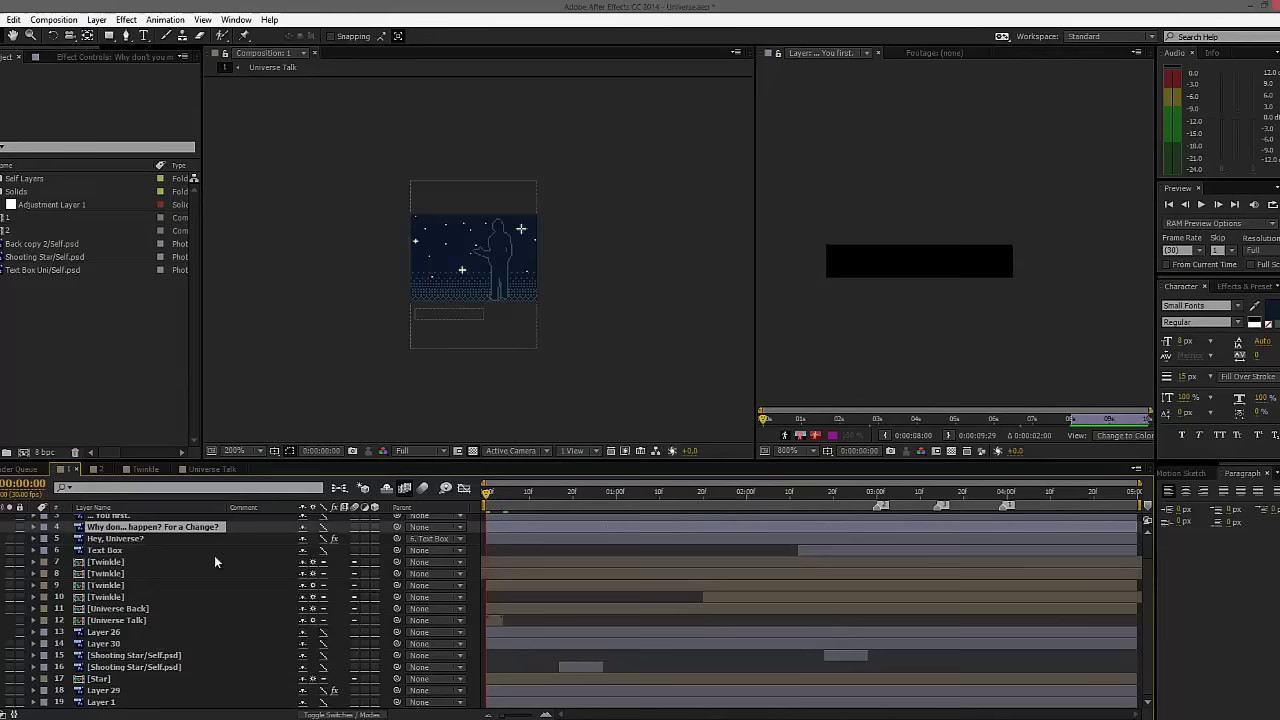
scroll(325, 550, down, 2)
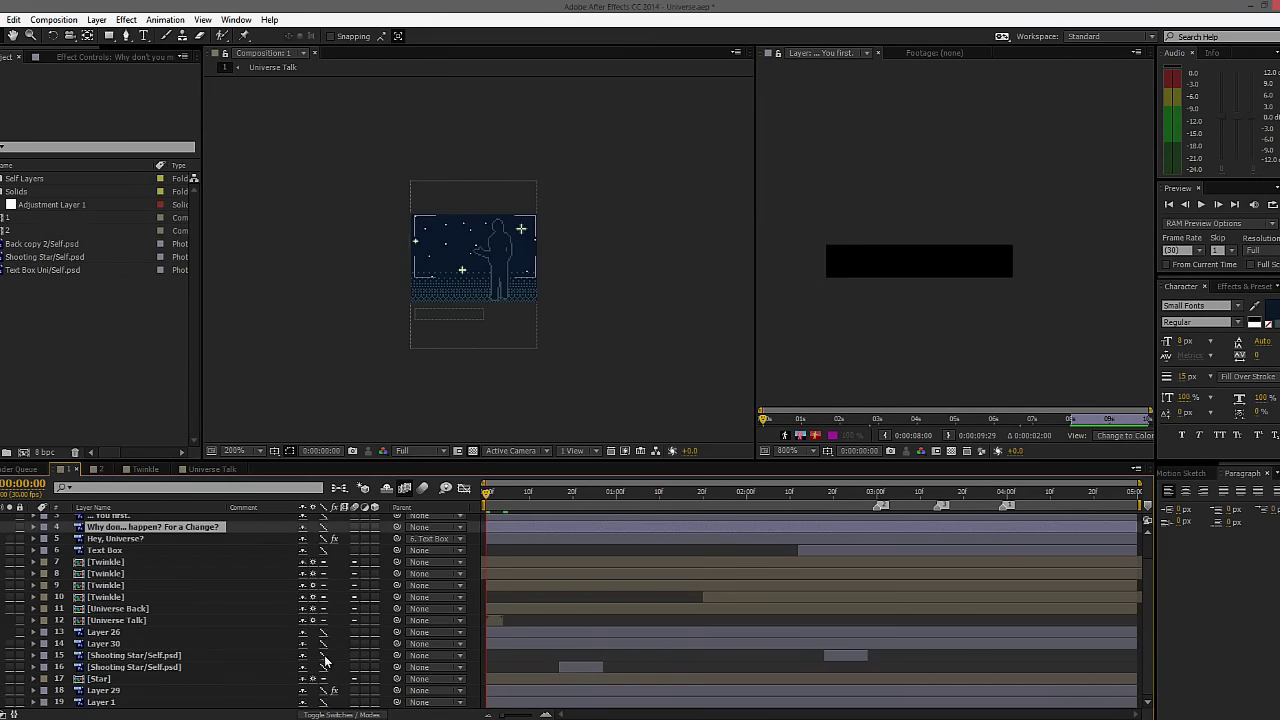
scroll(350, 629, up, 2)
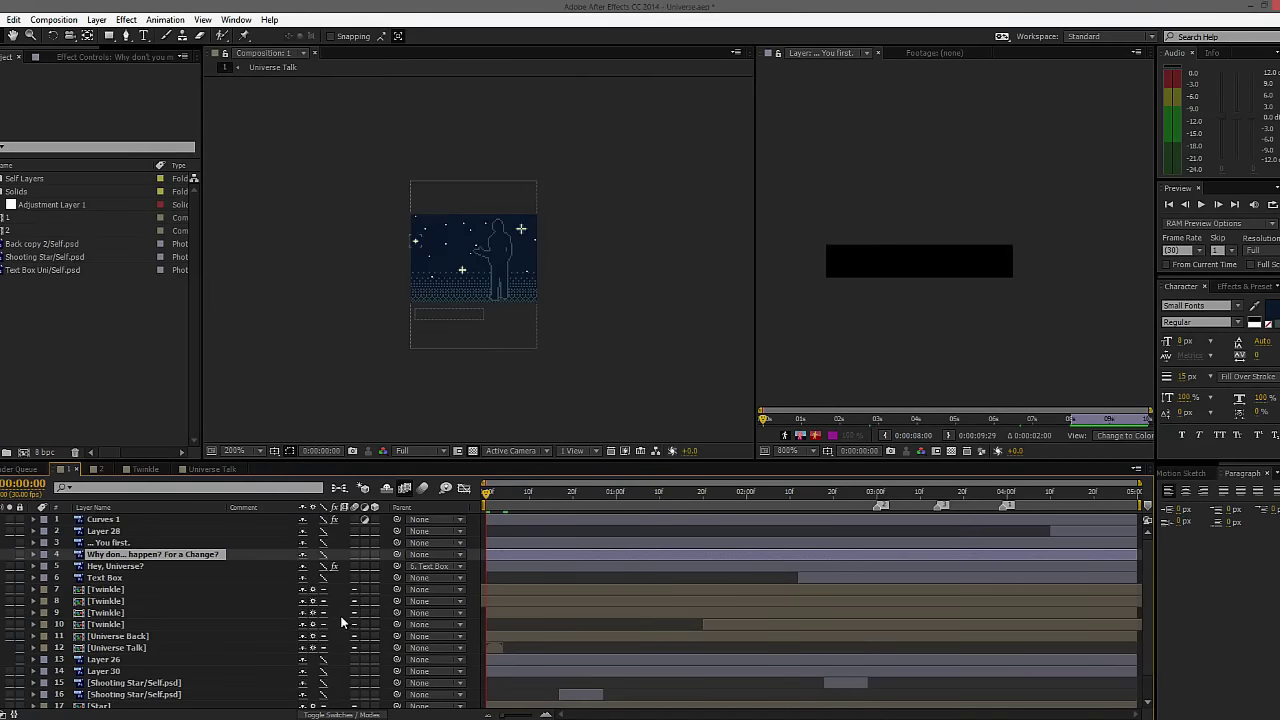
scroll(402, 361, up, 4)
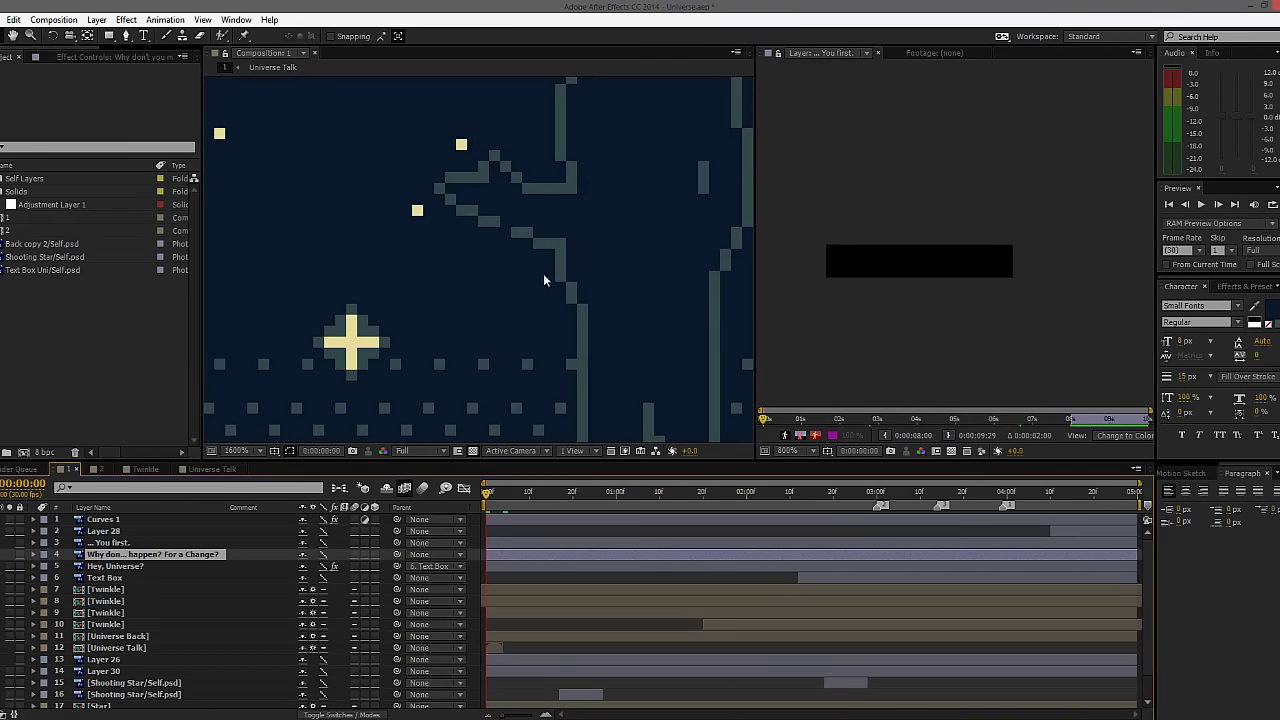
scroll(543, 280, down, 3)
Check the Shooting Star, Layer 29, Universe Talk and Universe Back layers of composition 1, and inspect the standing figure closely.
click(134, 694)
scroll(200, 640, down, 2)
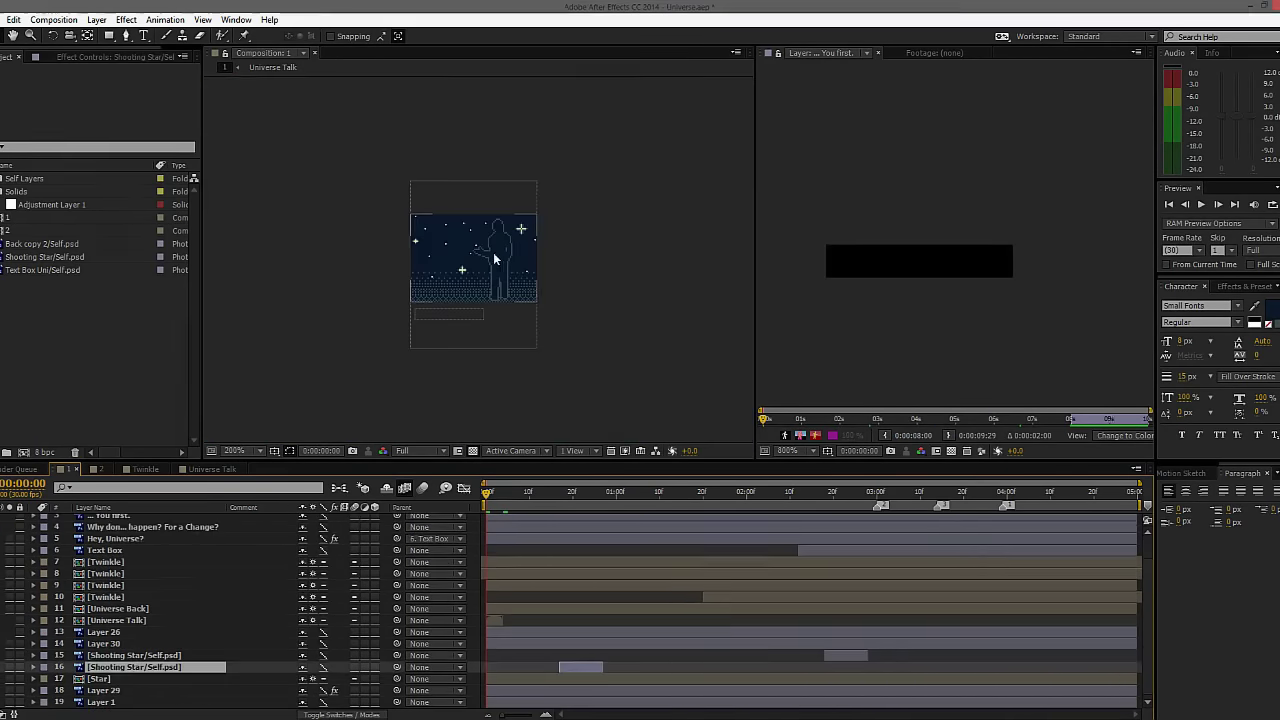
click(493, 252)
click(100, 692)
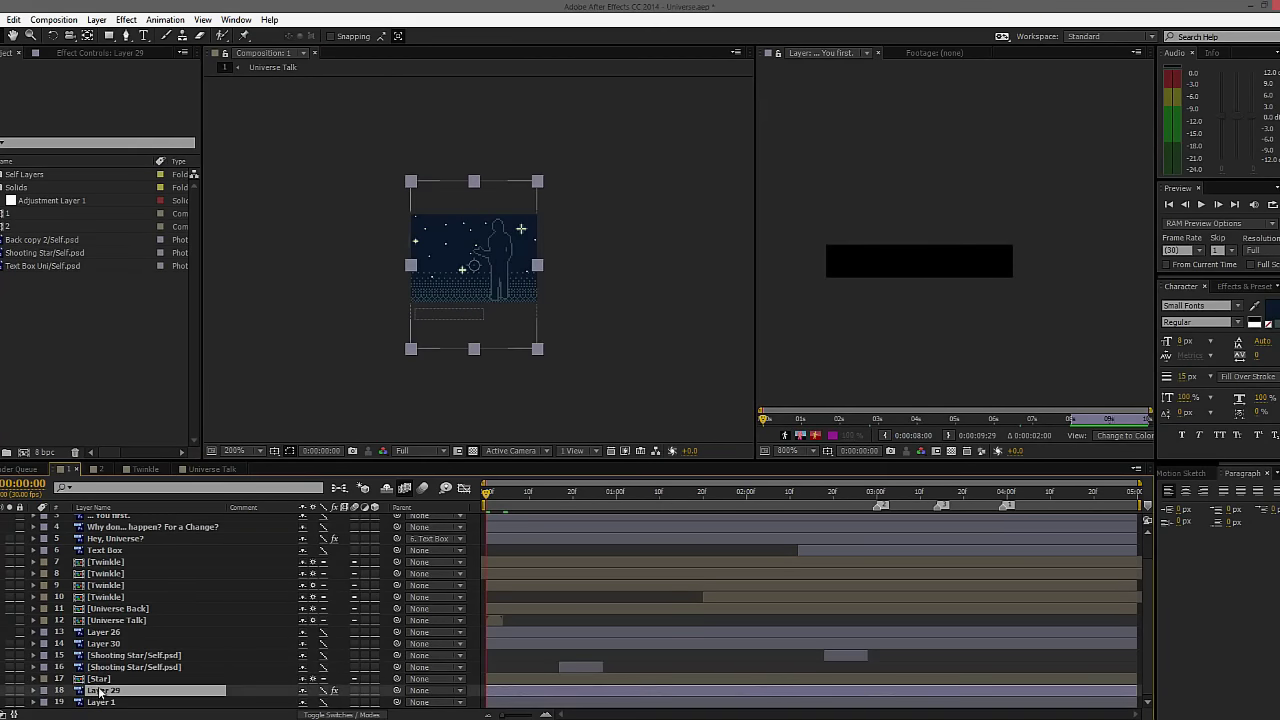
click(113, 621)
click(108, 609)
scroll(482, 259, up, 3)
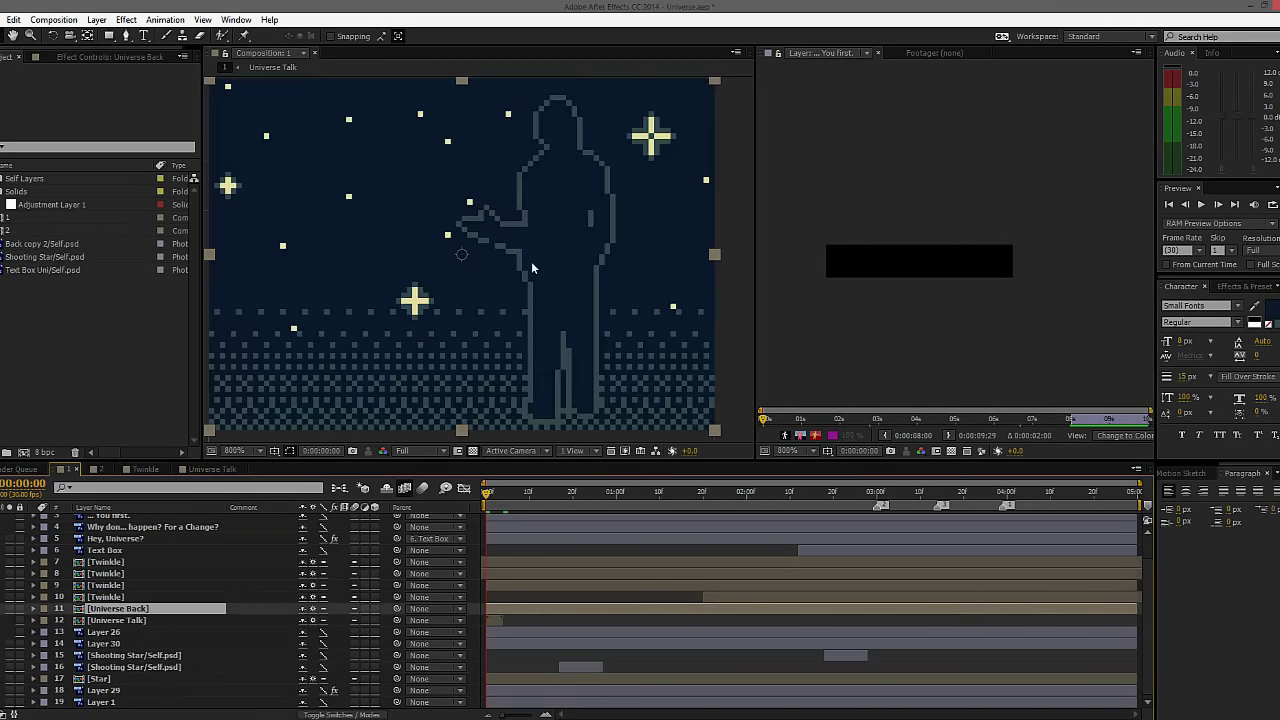
scroll(539, 289, down, 1)
drag(590, 228, 528, 258)
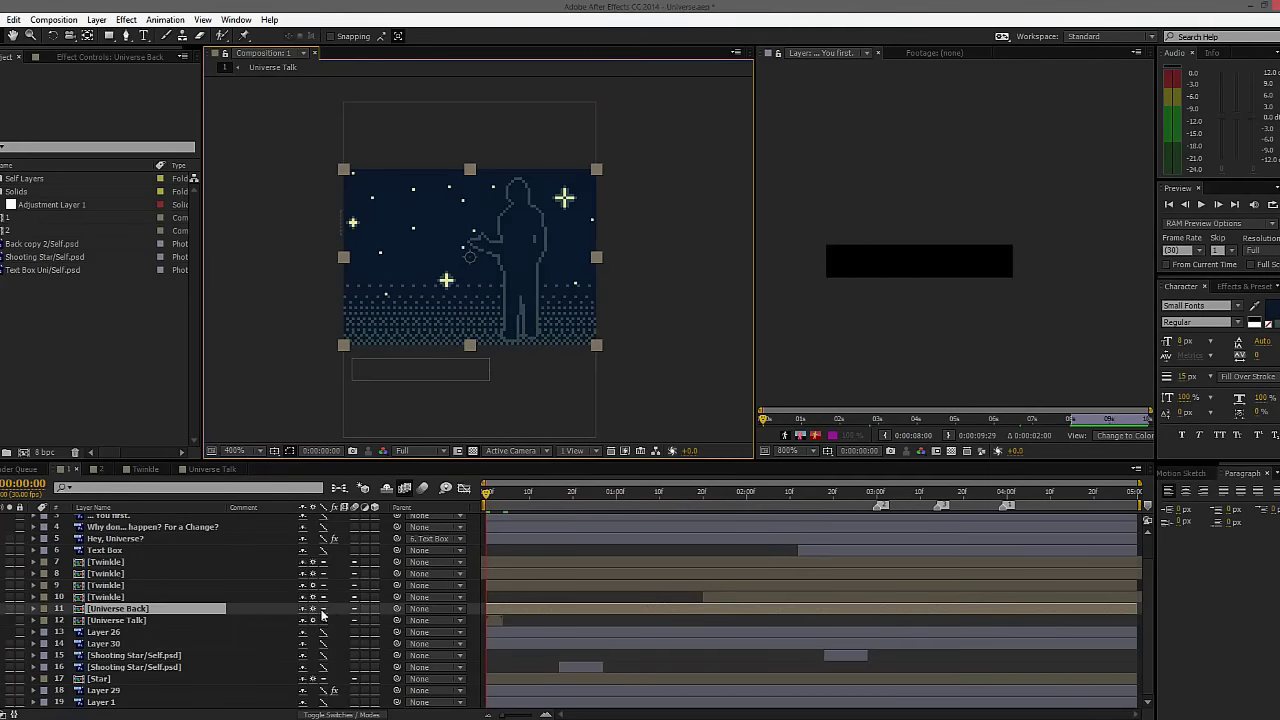
Open the Universe Back precomposition and switch all five layers, Back copy 5 through Back Look, to bilinear quality sampling.
double_click(137, 612)
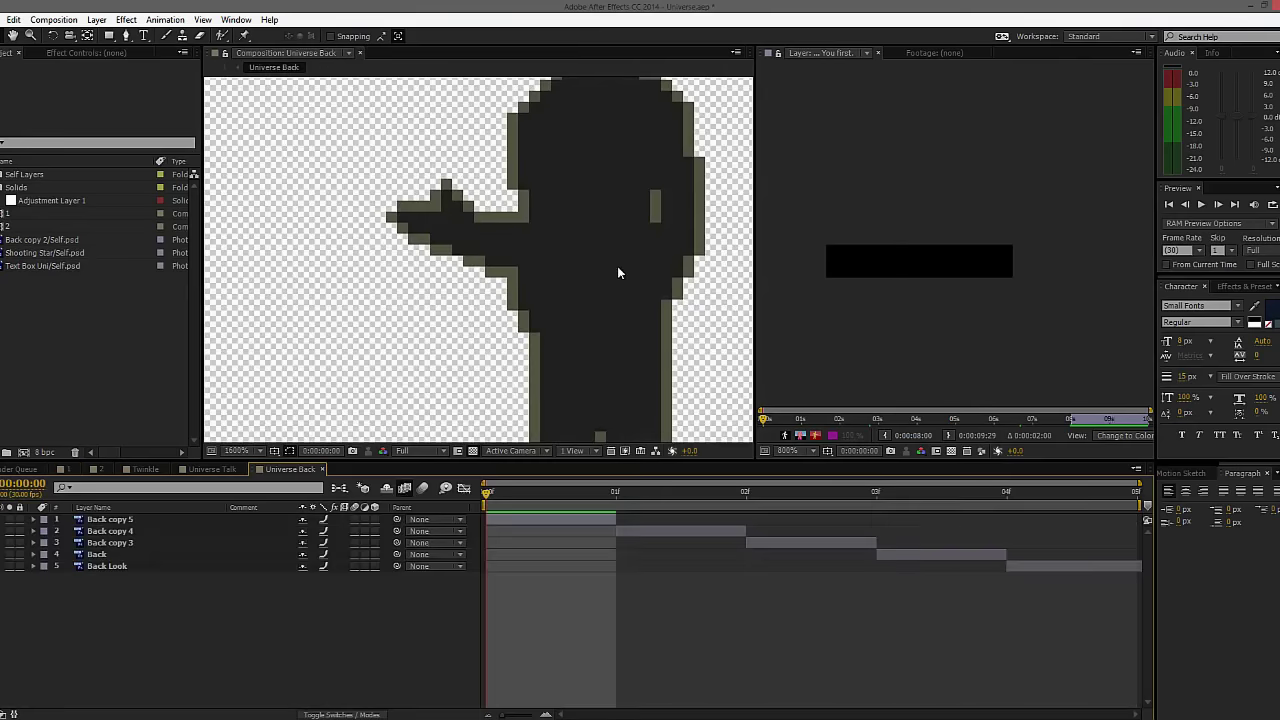
click(129, 569)
shift+click(127, 520)
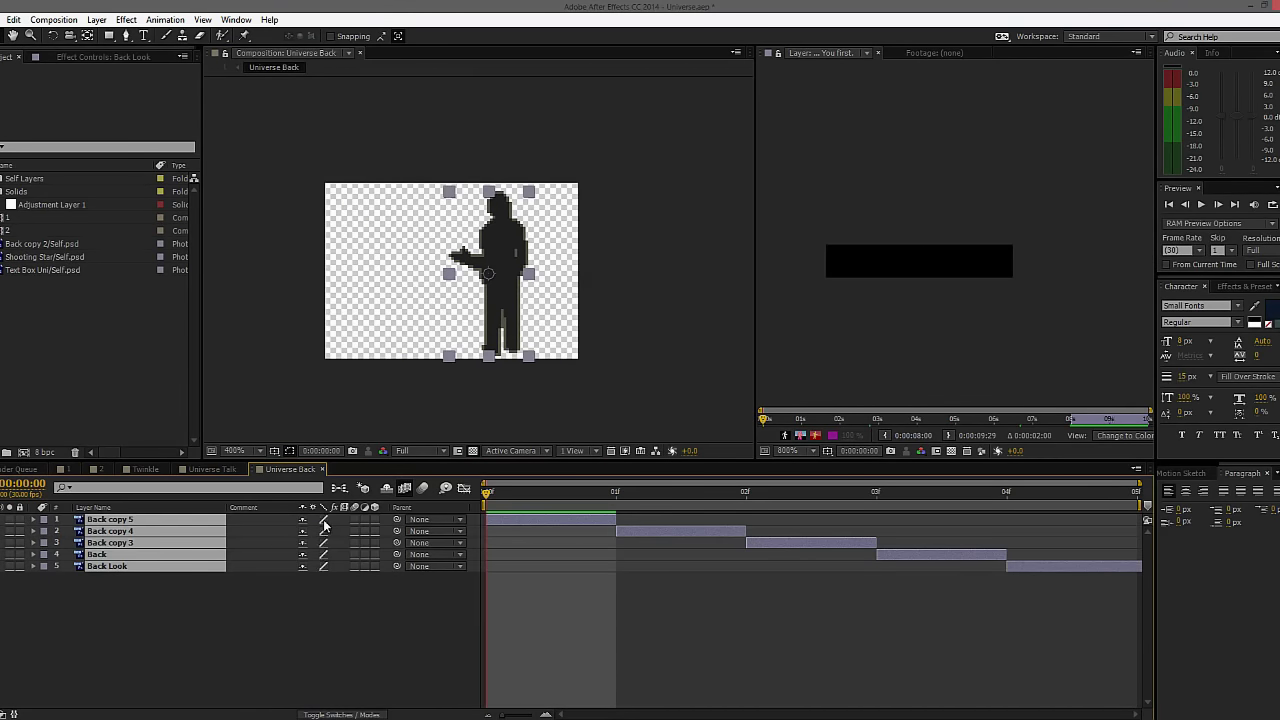
click(315, 577)
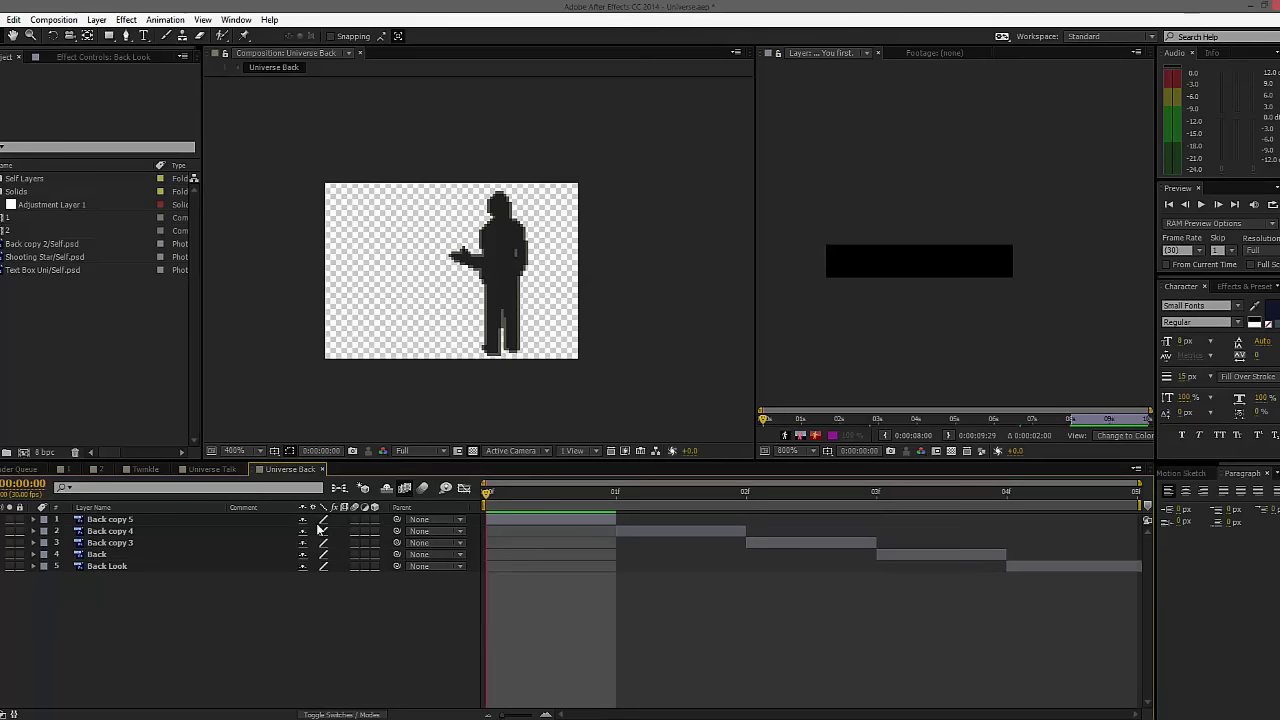
Try moving the Back copy 5 figure within the frame to check its pixel edges, and undo the move.
scroll(490, 257, up, 1)
click(512, 263)
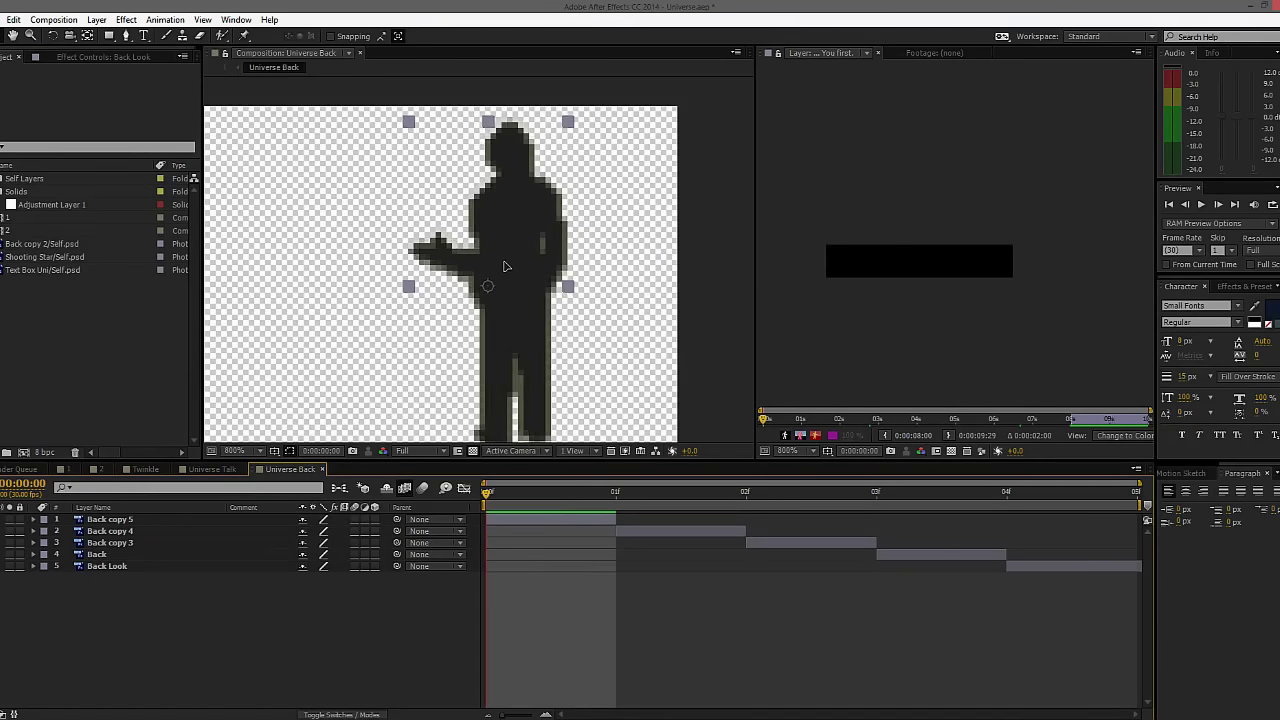
drag(505, 262, 446, 240)
scroll(539, 263, down, 1)
click(278, 213)
scroll(494, 225, up, 1)
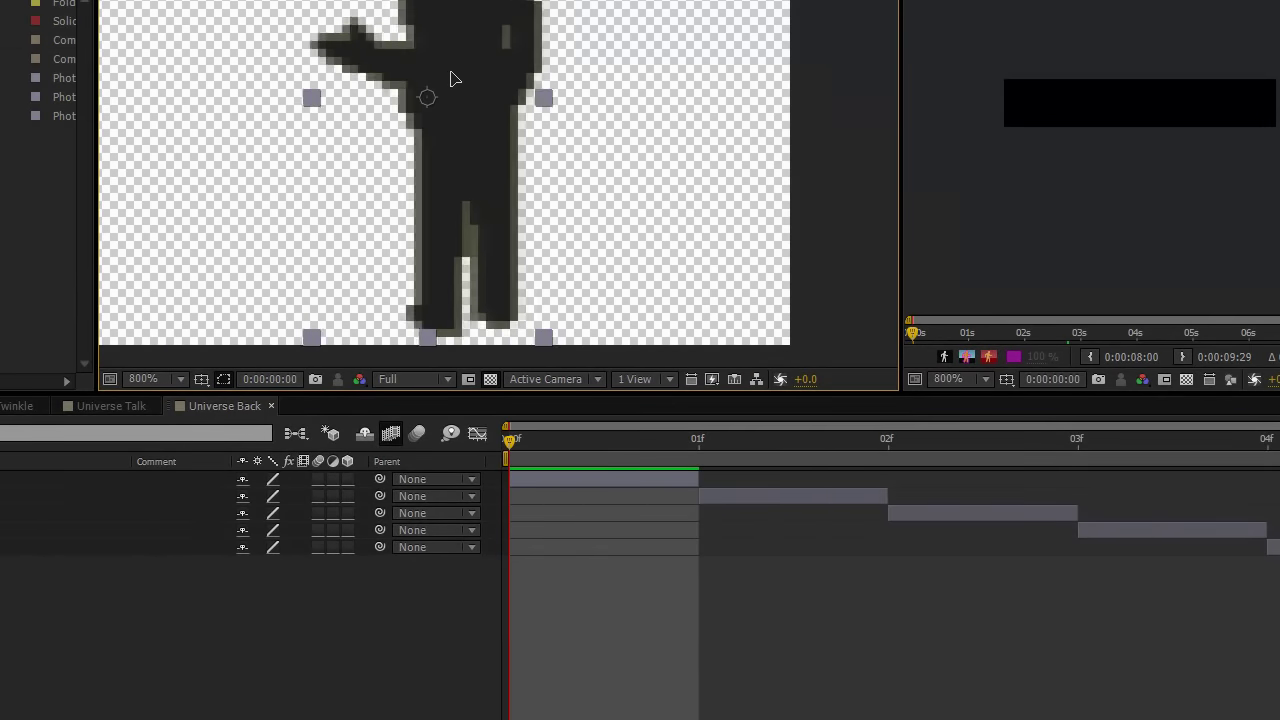
drag(451, 79, 340, 62)
key(ctrl+z)
Set the quality of all five Universe Back layers, Back copy 5 through Back Look, to Draft.
click(273, 479)
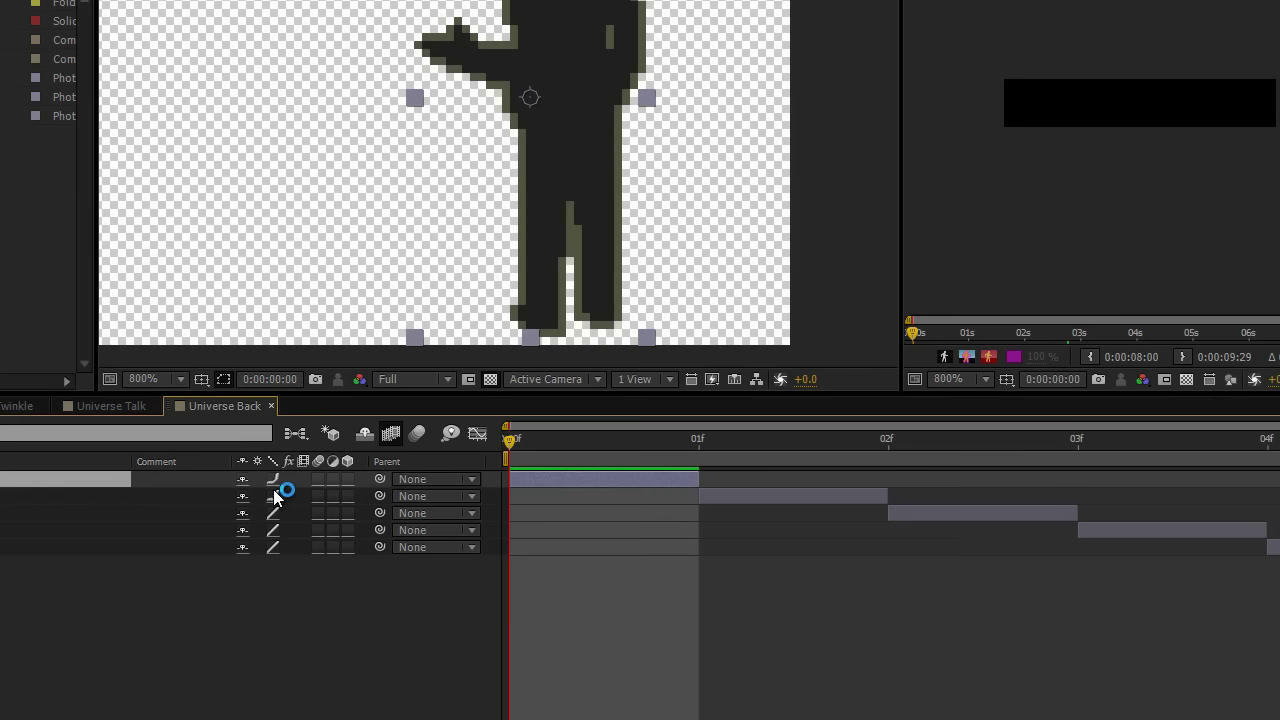
click(273, 493)
click(273, 480)
click(273, 496)
click(86, 530)
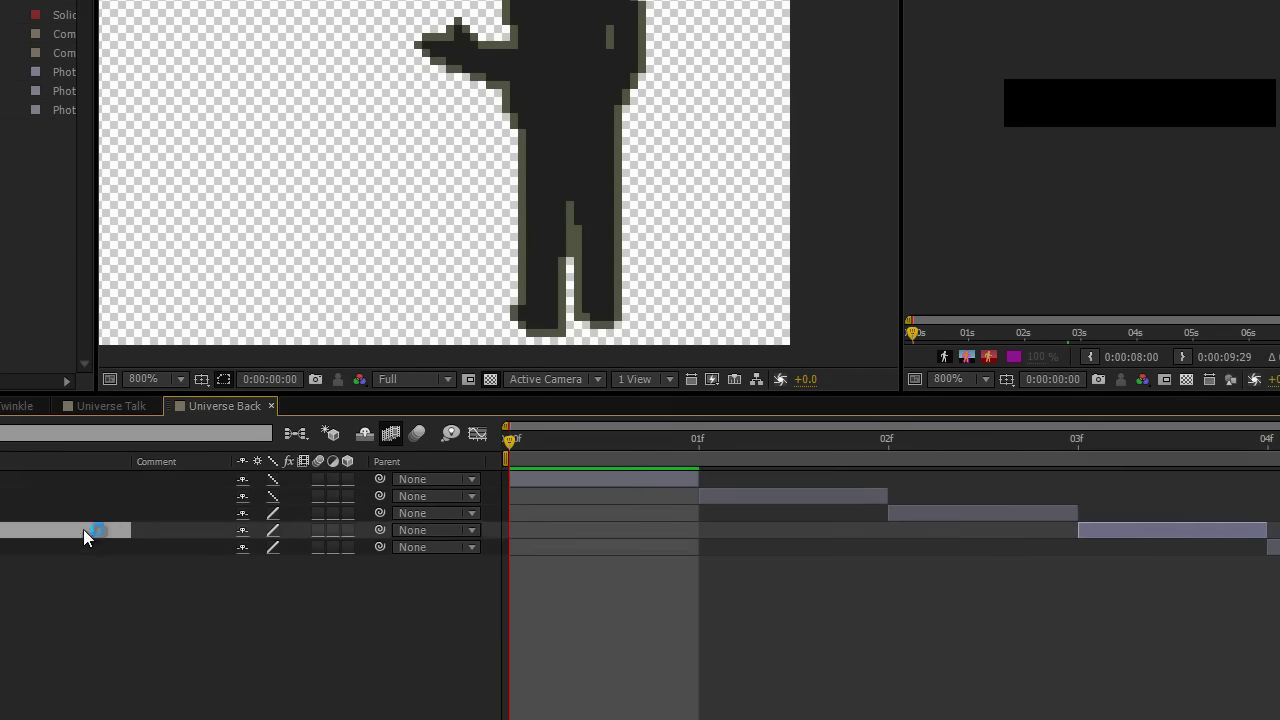
click(66, 514)
shift+click(75, 550)
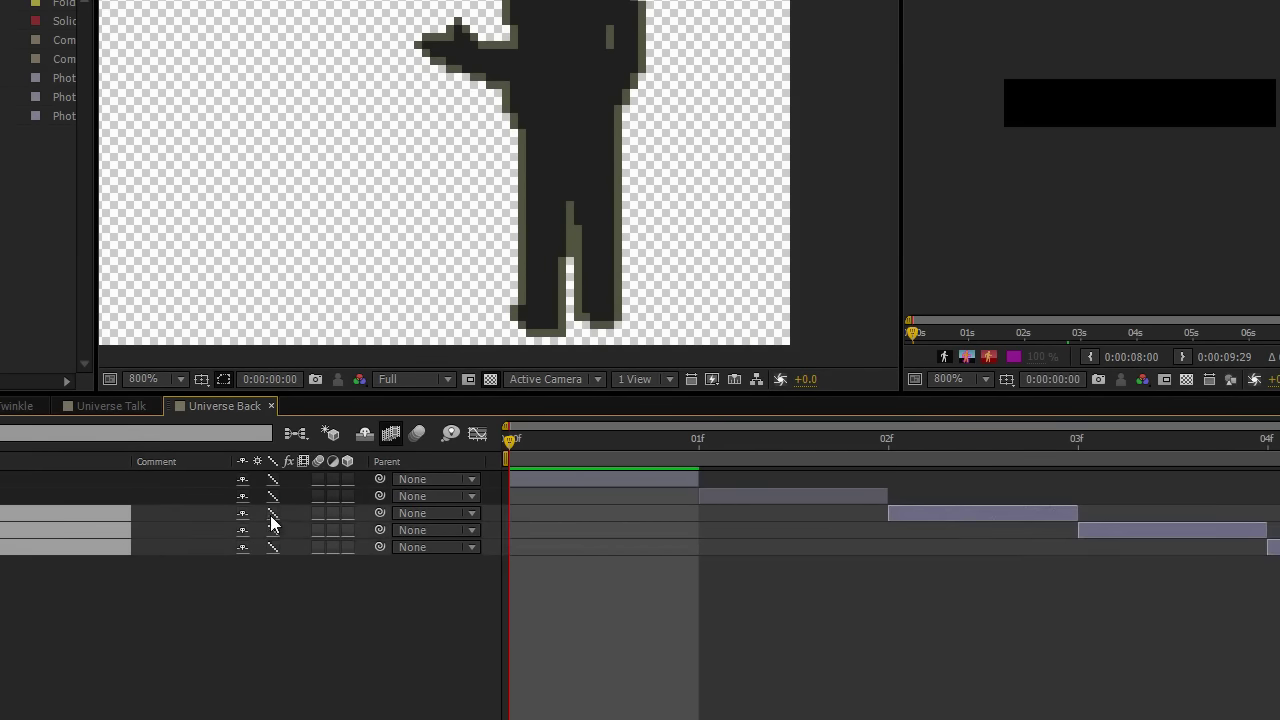
click(280, 590)
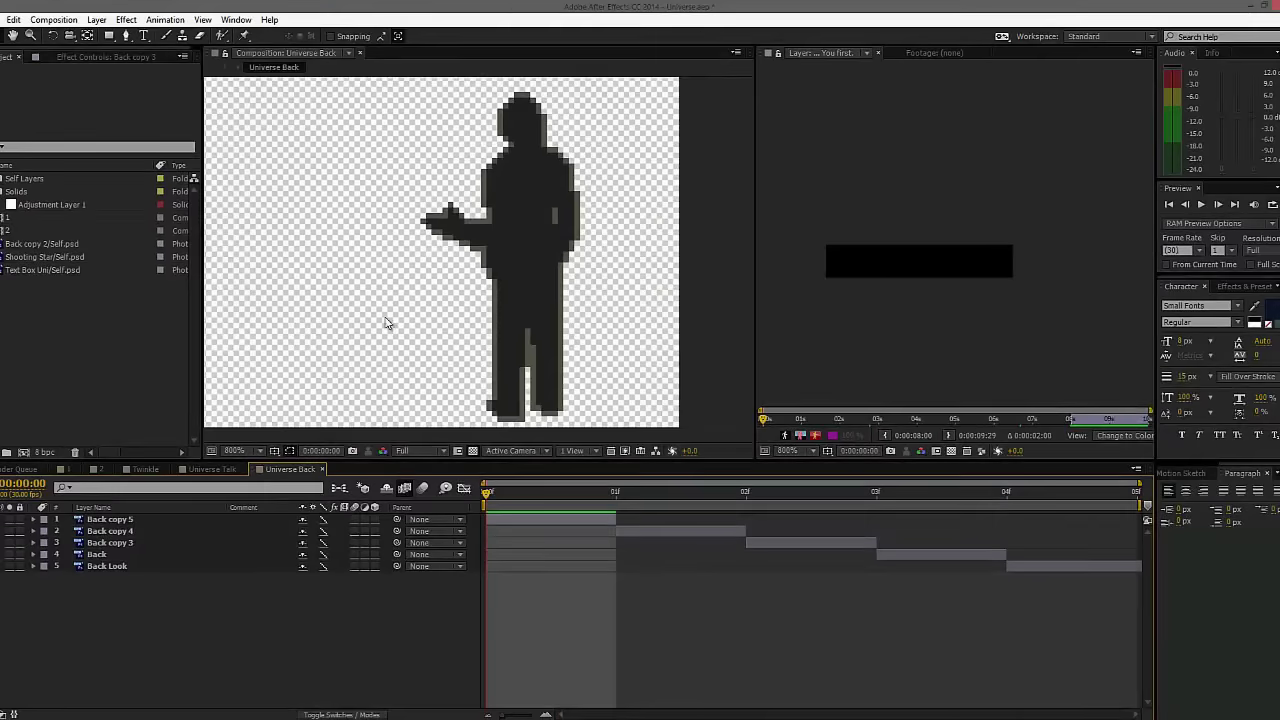
Add a paragraph text box beside the figure in Universe Back and fill it with "fasdfasdffasdfasdf".
drag(390, 256, 455, 266)
click(143, 36)
drag(345, 210, 540, 343)
scroll(411, 214, down, 1)
text(Text)
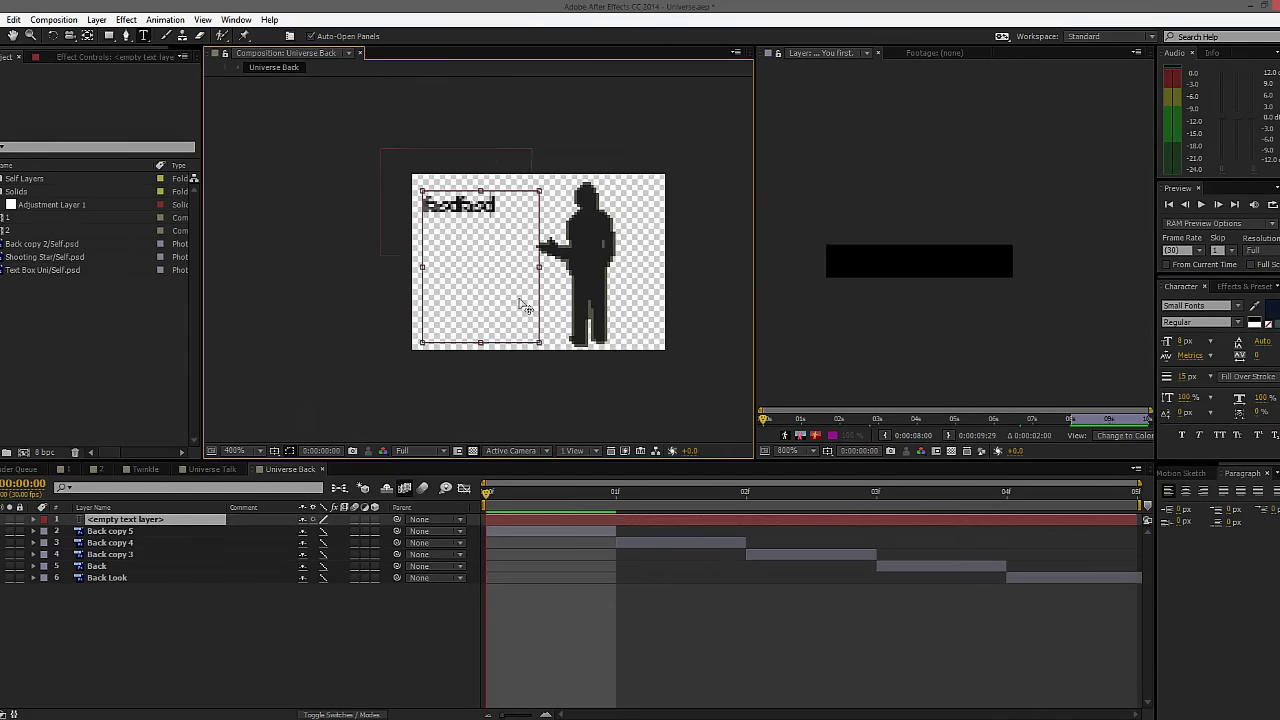
text(asdf)
Set the filler text layer's quality to Draft so that its letters render without anti-aliasing.
scroll(477, 214, up, 3)
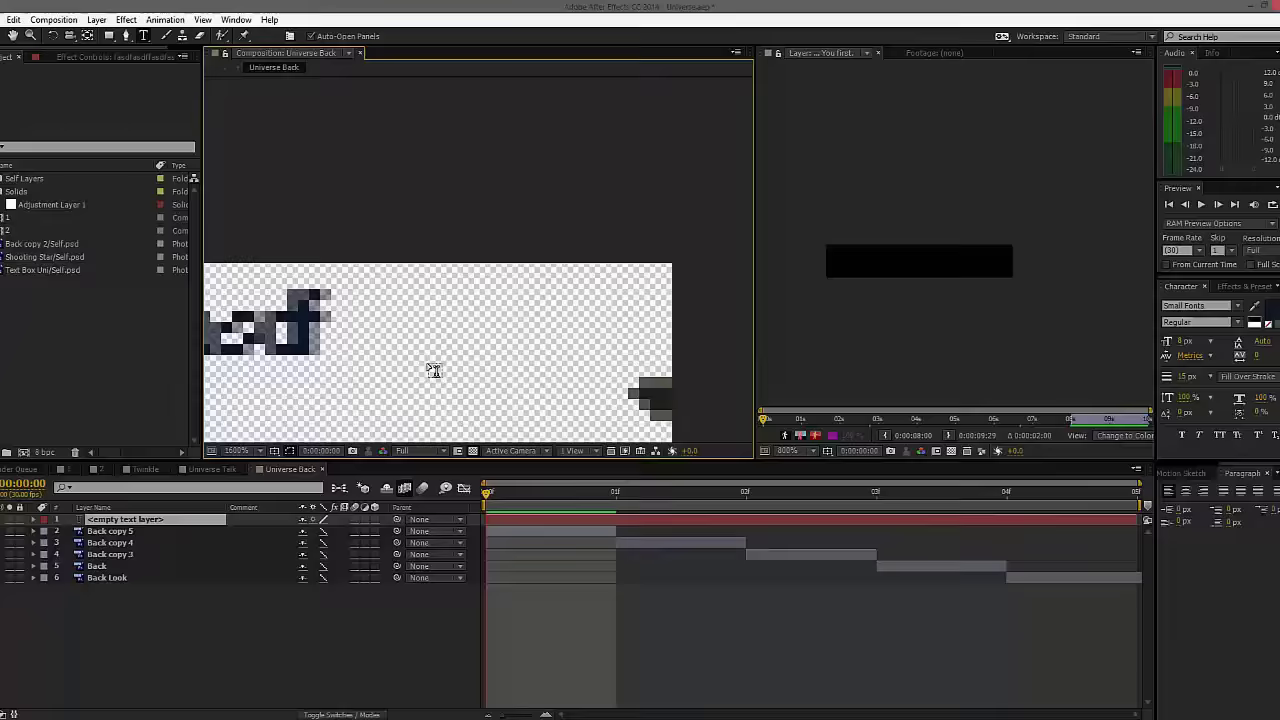
drag(434, 340, 519, 315)
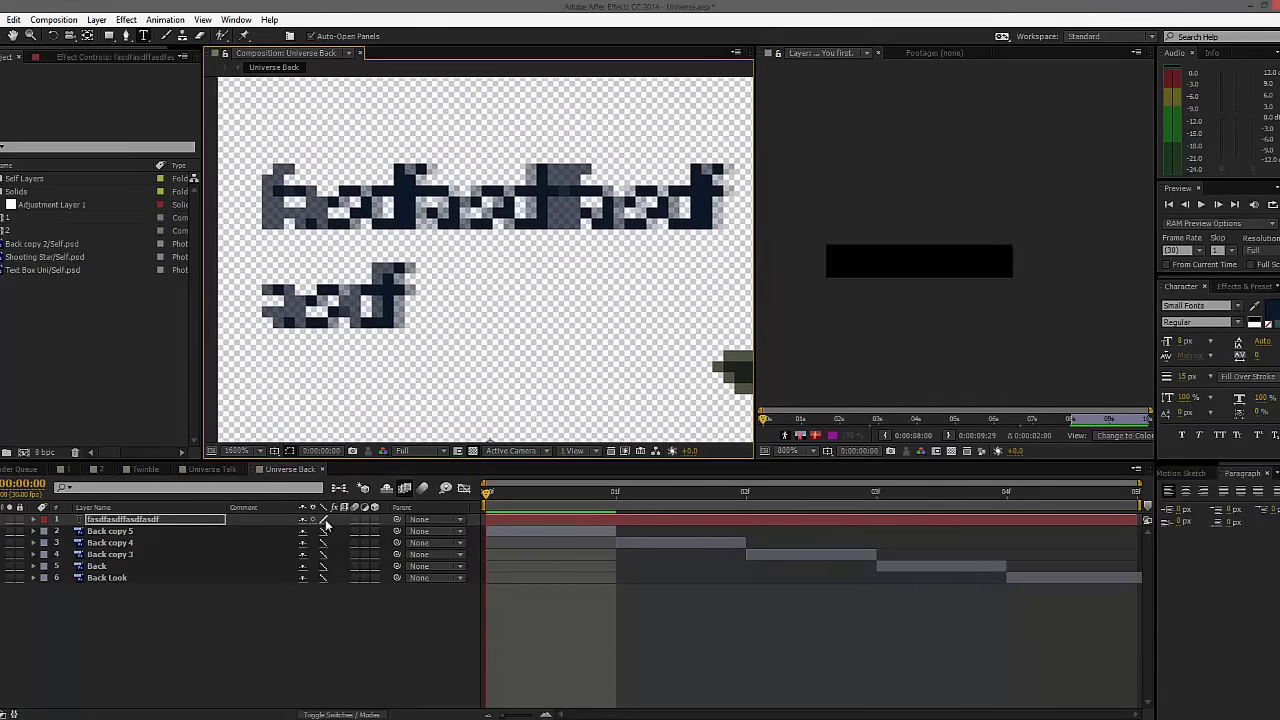
click(322, 520)
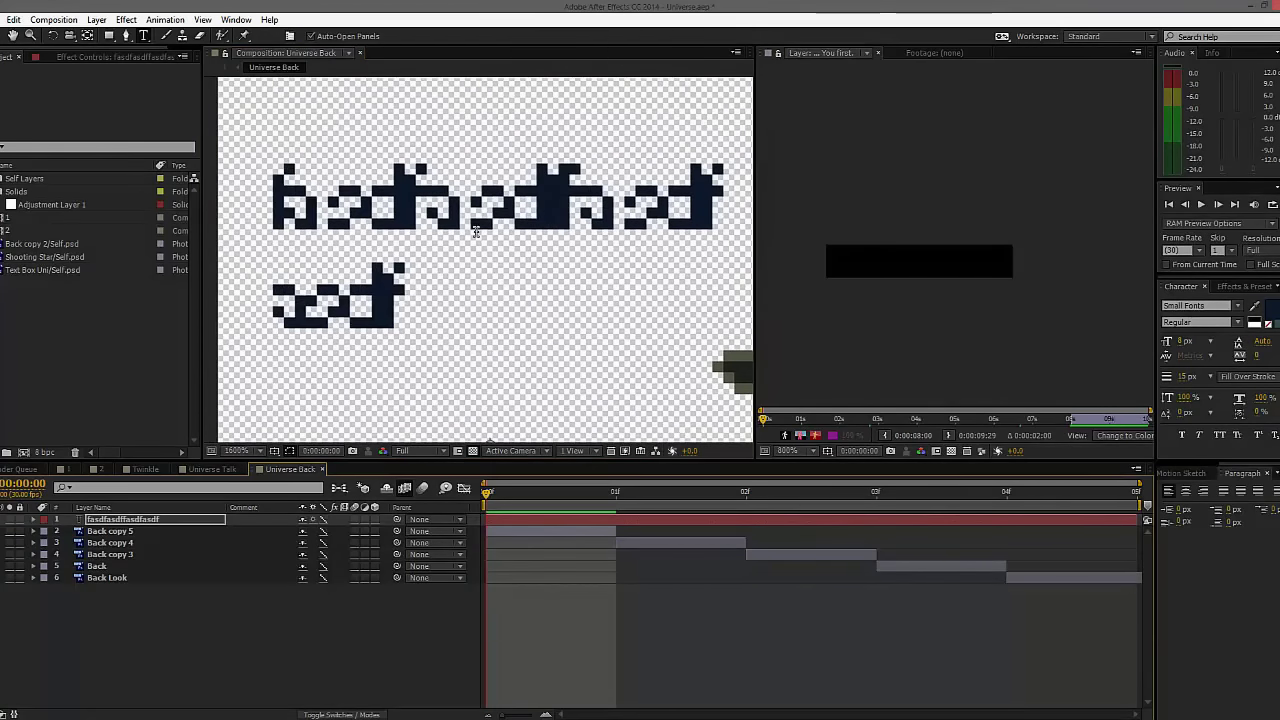
Select all of the filler text and increase its tracking to 219.
scroll(477, 230, down, 2)
click(430, 228)
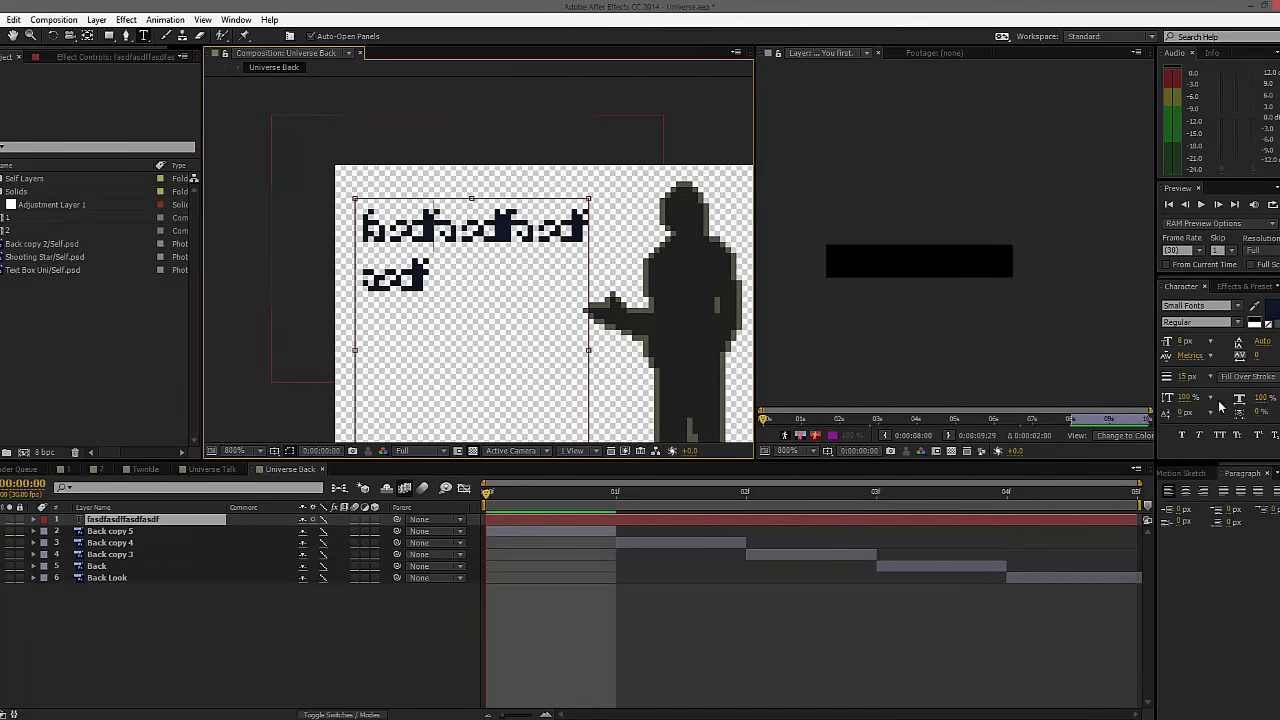
key(ctrl+a)
drag(1261, 357, 807, 625)
click(738, 646)
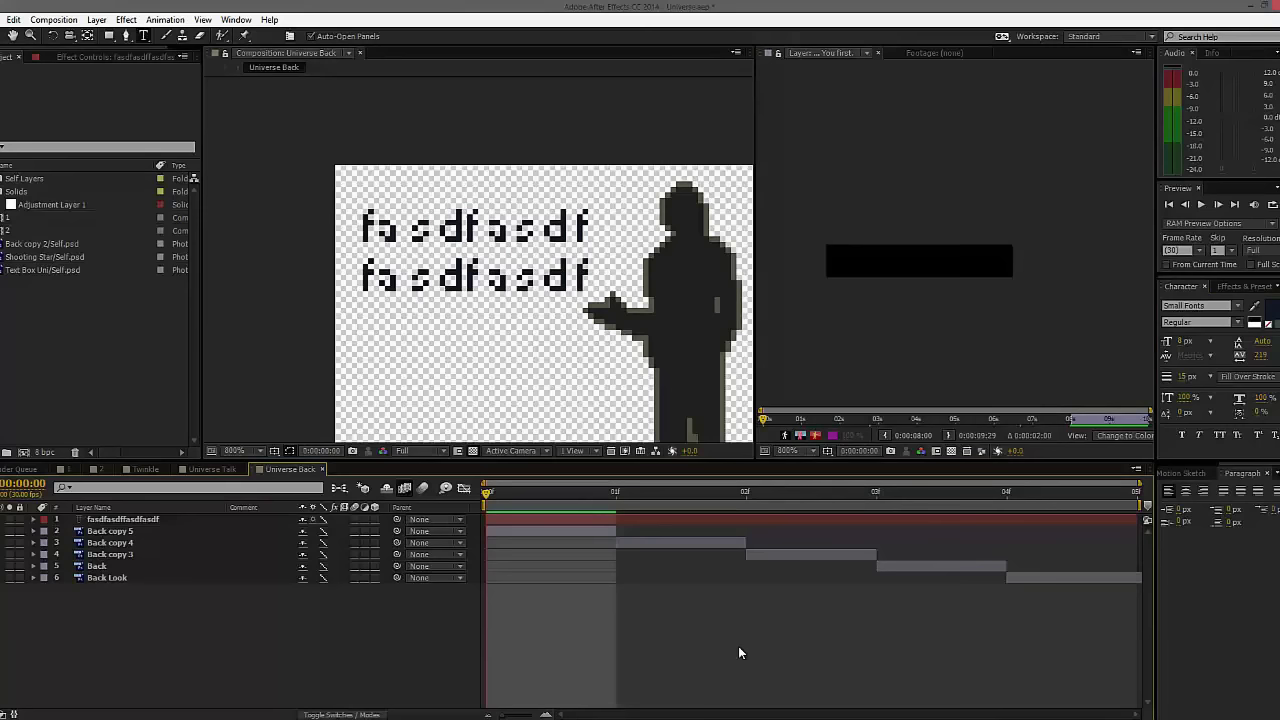
Delete the filler text layer from Universe Back and return to the Selection tool.
click(125, 519)
key(Delete)
scroll(506, 251, down, 1)
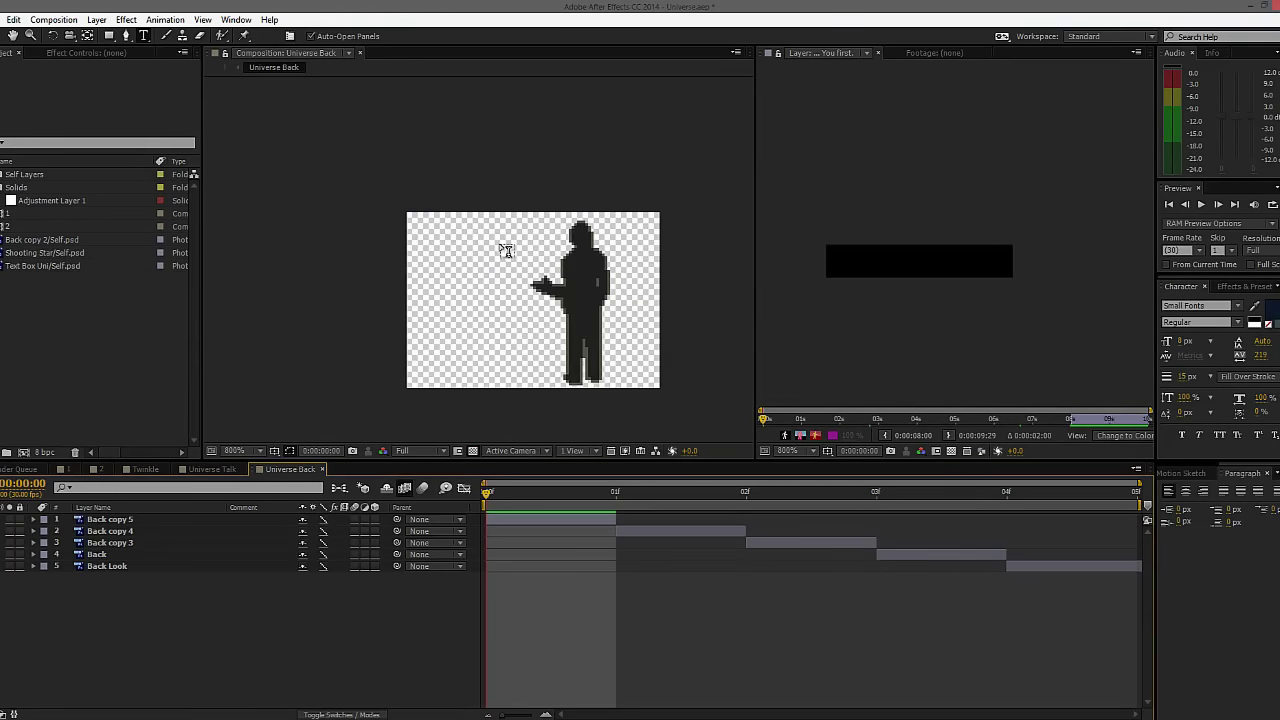
key(v)
scroll(443, 236, up, 1)
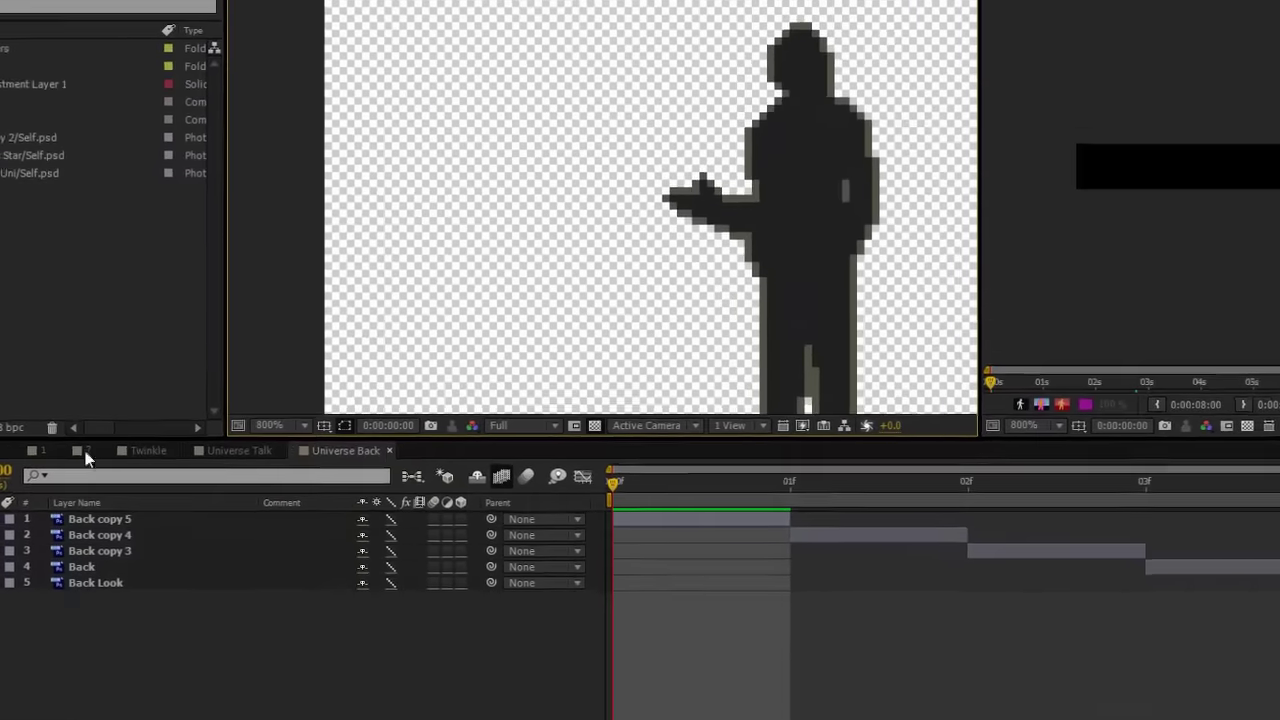
Duplicate composition 2's render queue item with its file name, and set the copy's Render Settings to Current Settings.
click(18, 469)
right_click(68, 597)
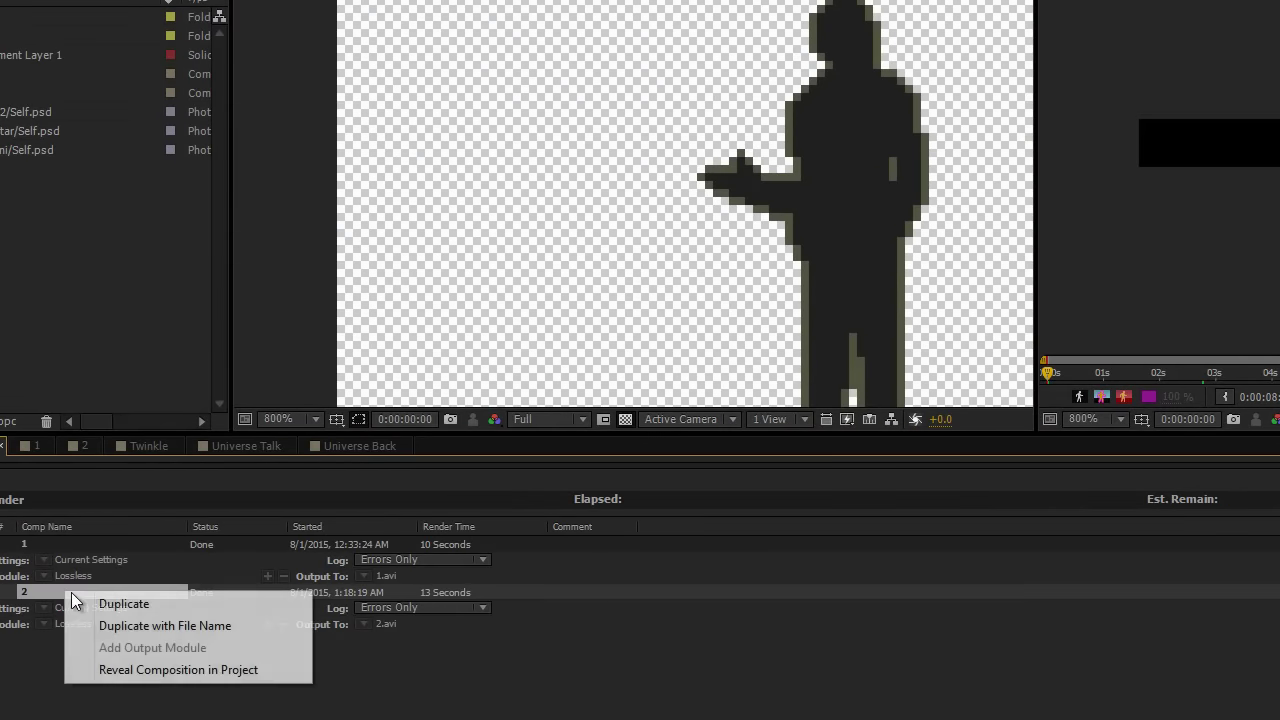
click(128, 626)
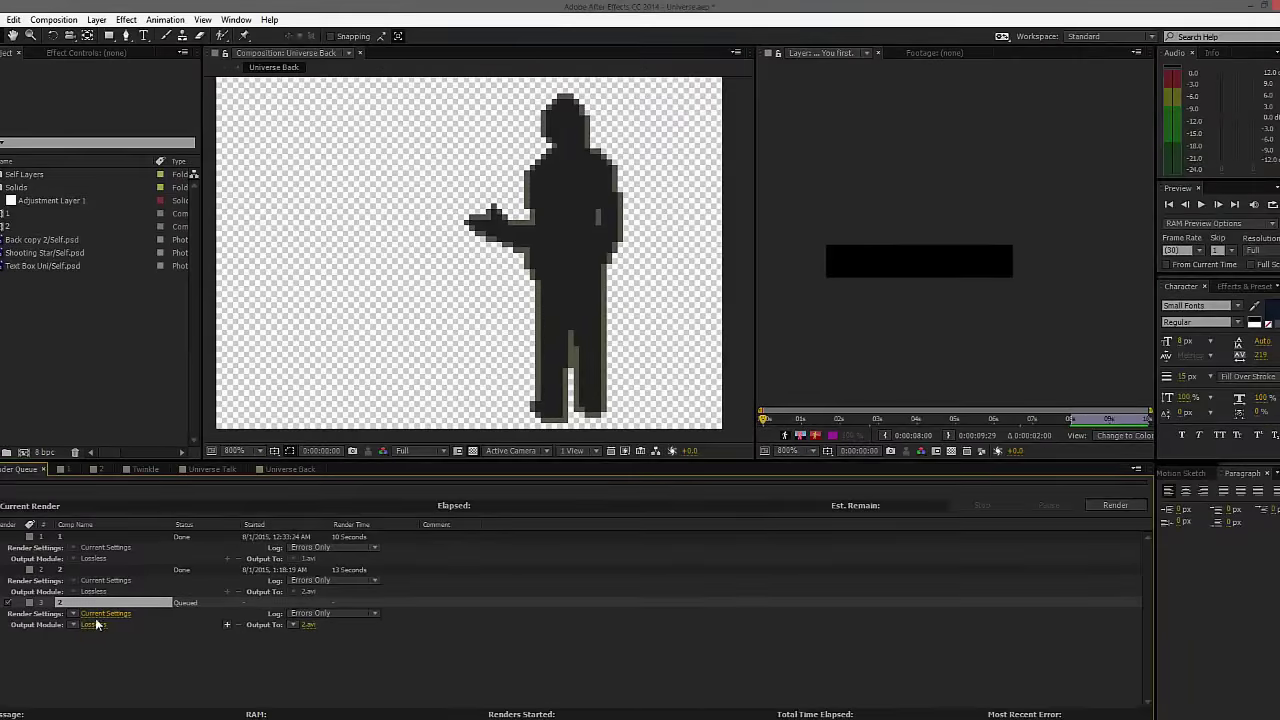
click(76, 613)
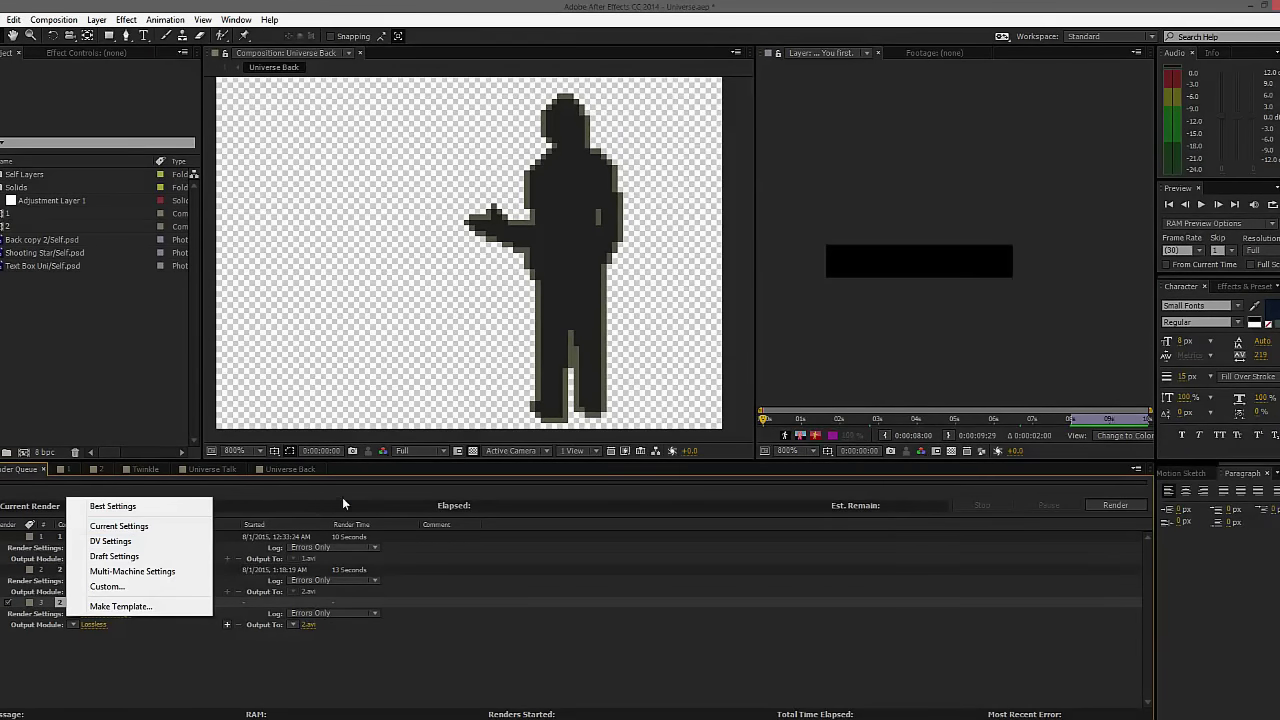
click(113, 528)
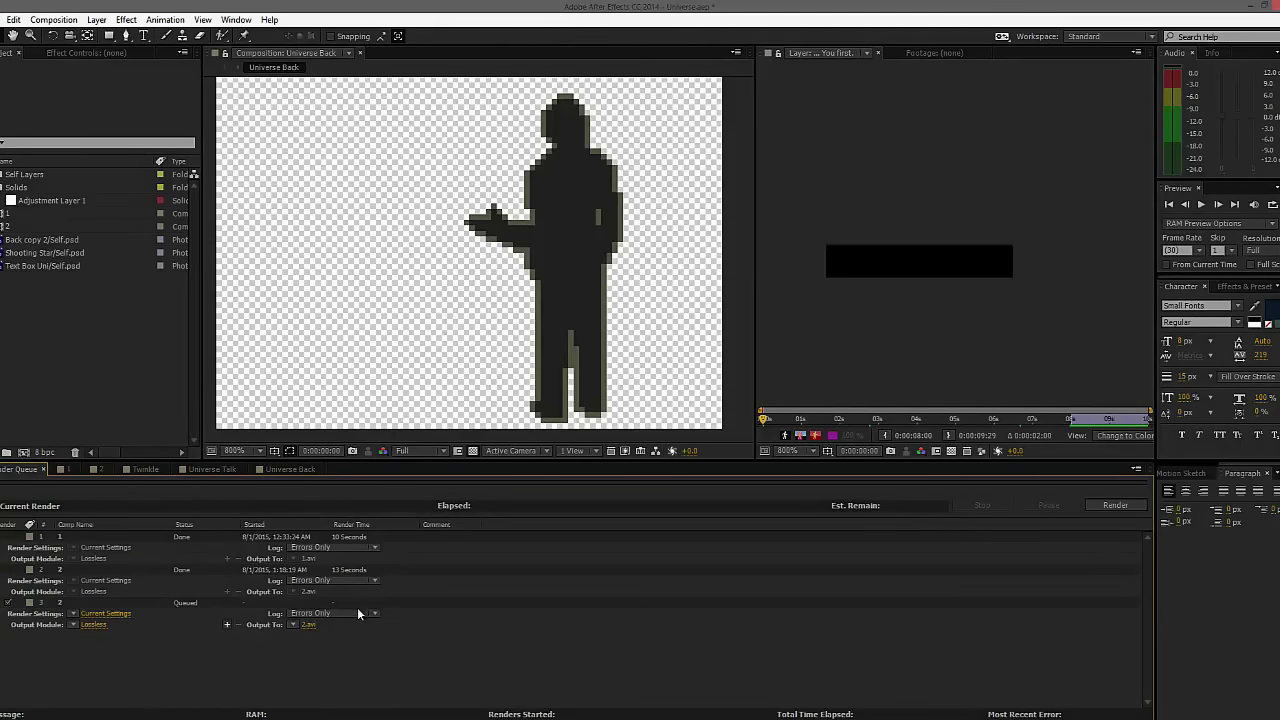
Return to composition 1 and view the standing figure's night-sky scene.
click(126, 467)
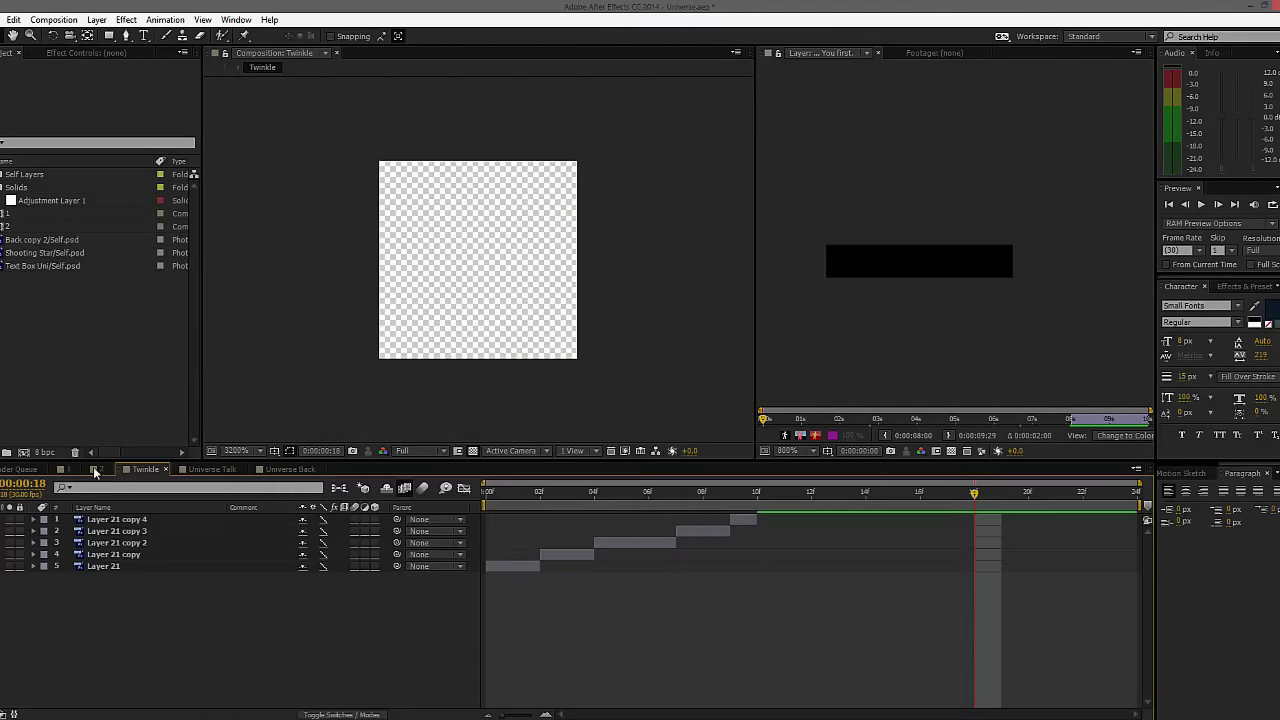
click(66, 469)
drag(578, 258, 612, 228)
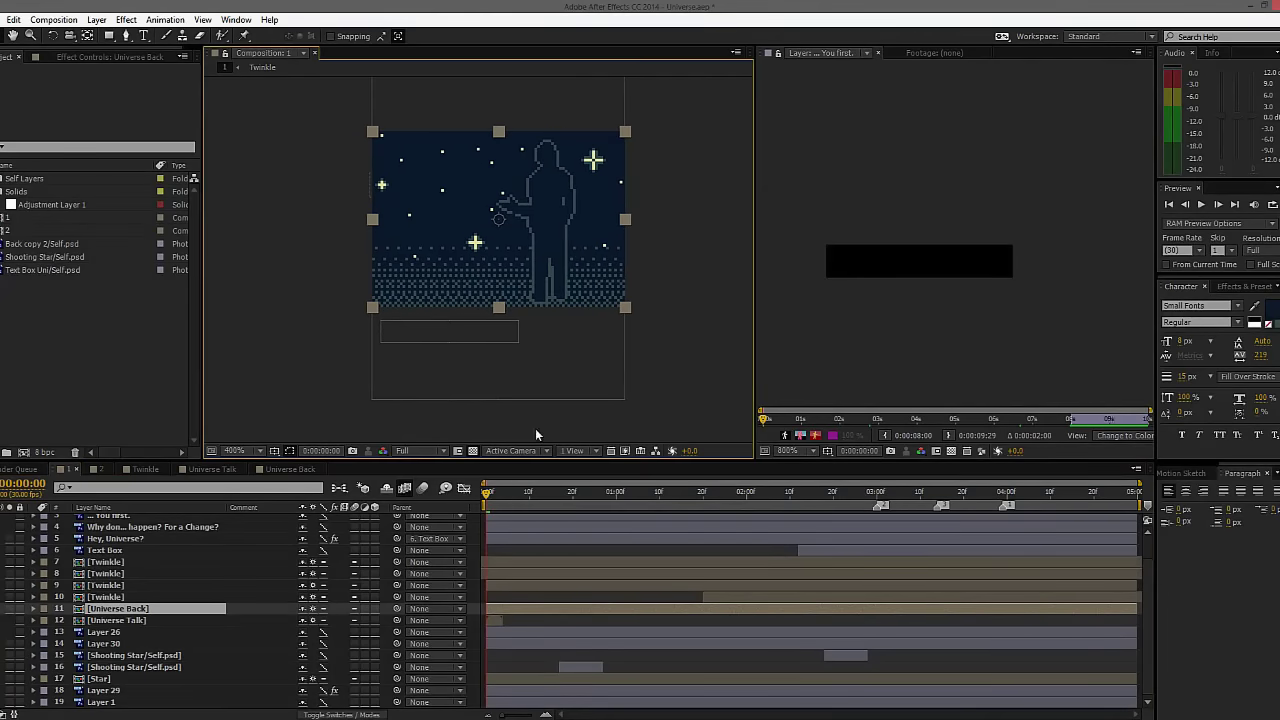
Go to 0:00:01:02 and show the CC RepeTile and Wave Warp effects applied to Layer 29.
drag(506, 501, 624, 489)
click(108, 703)
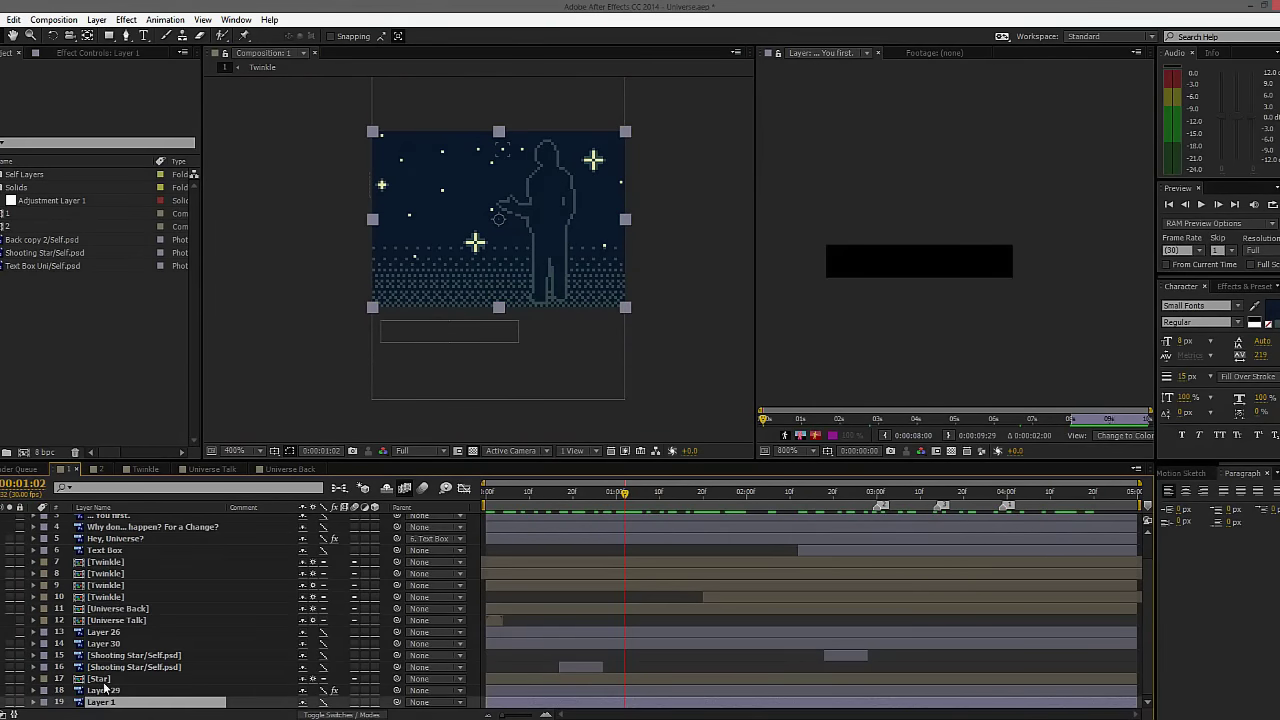
click(92, 54)
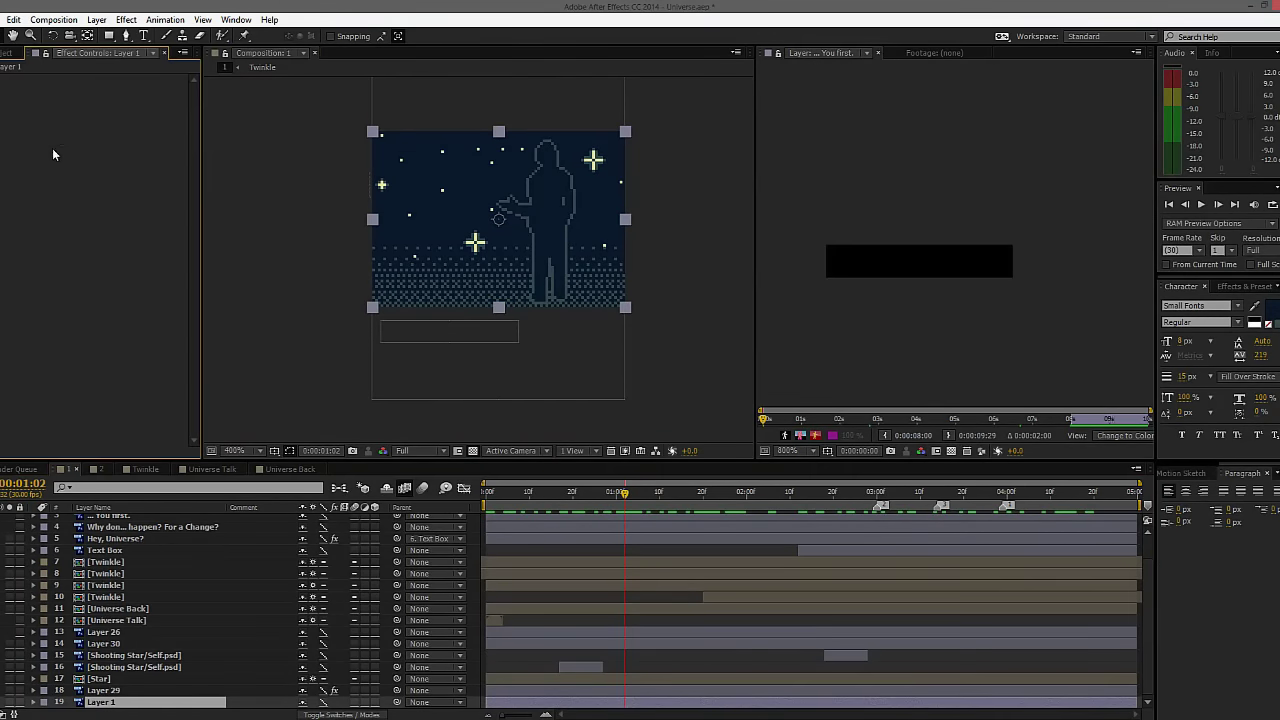
click(104, 690)
Examine the wavy dithered horizon that Layer 29 draws around the standing figure, both up close and at full scene size.
key(period)
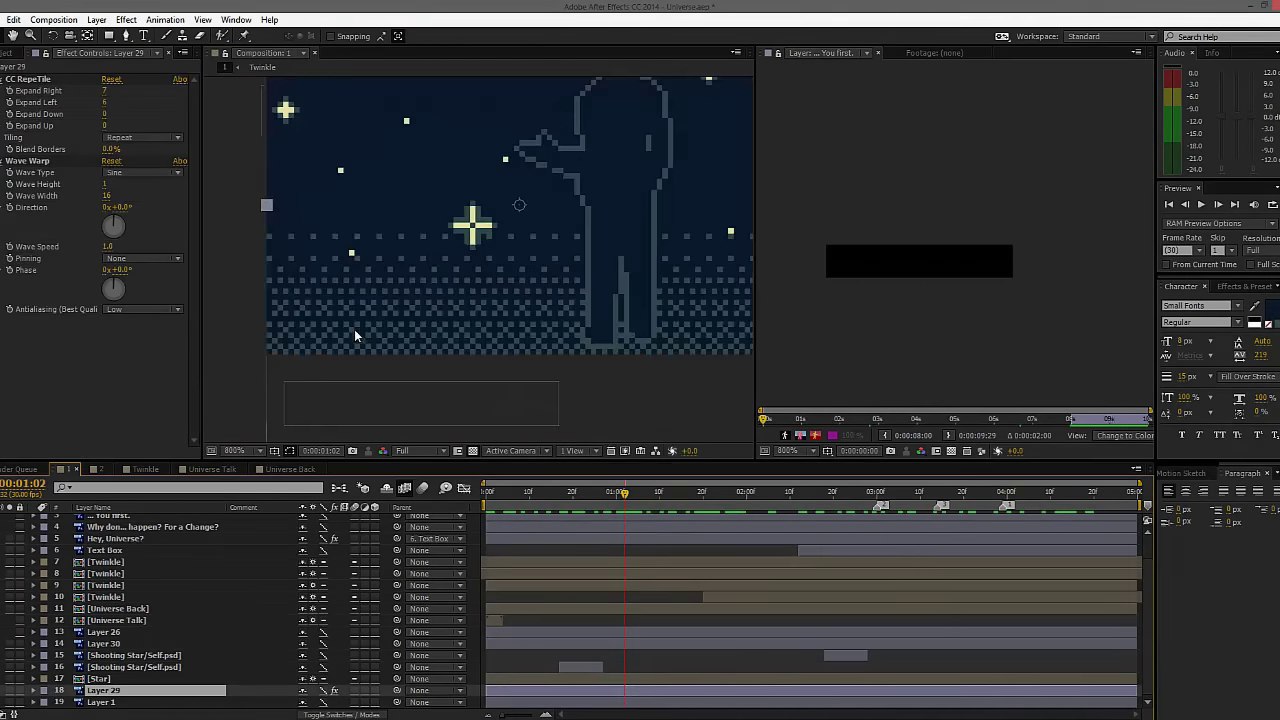
drag(563, 270, 550, 352)
scroll(577, 292, down, 1)
drag(642, 346, 548, 265)
scroll(593, 305, up, 1)
scroll(615, 299, down, 1)
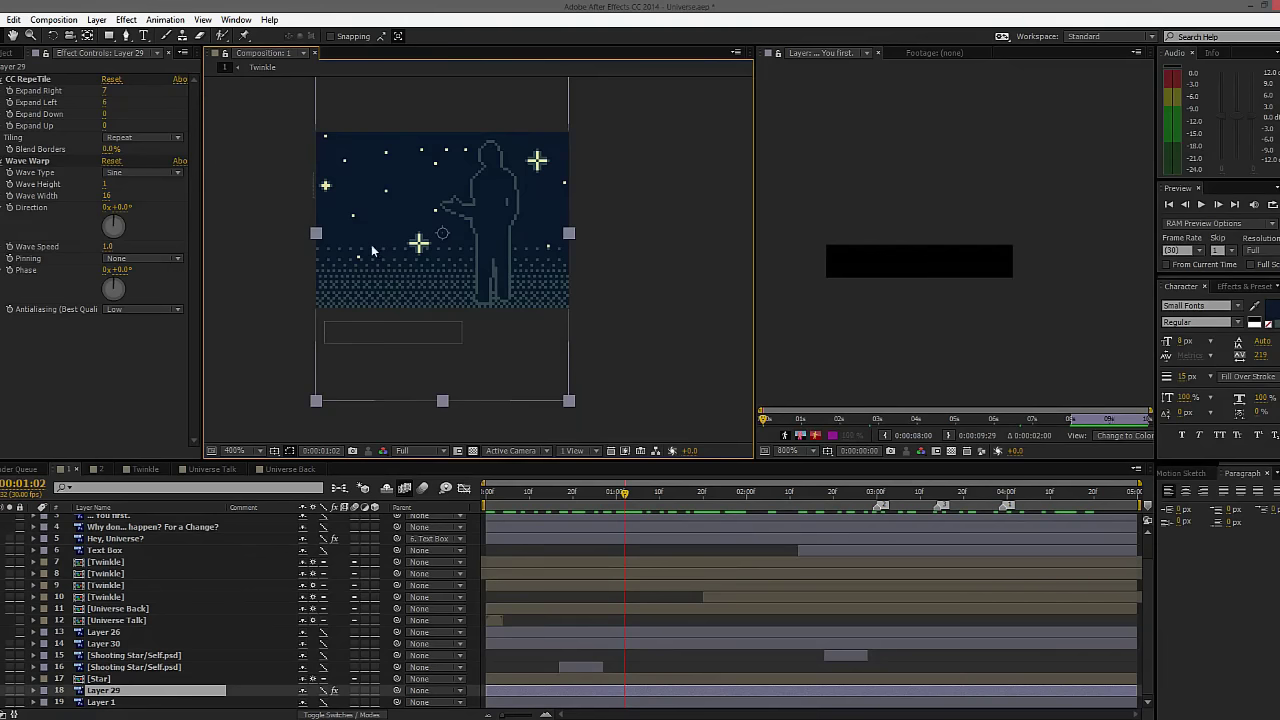
scroll(560, 208, up, 1)
scroll(615, 225, down, 1)
Shift Layer 29 sideways so its edge is exposed inside the frame, and preview the wave motion along that edge.
click(1, 161)
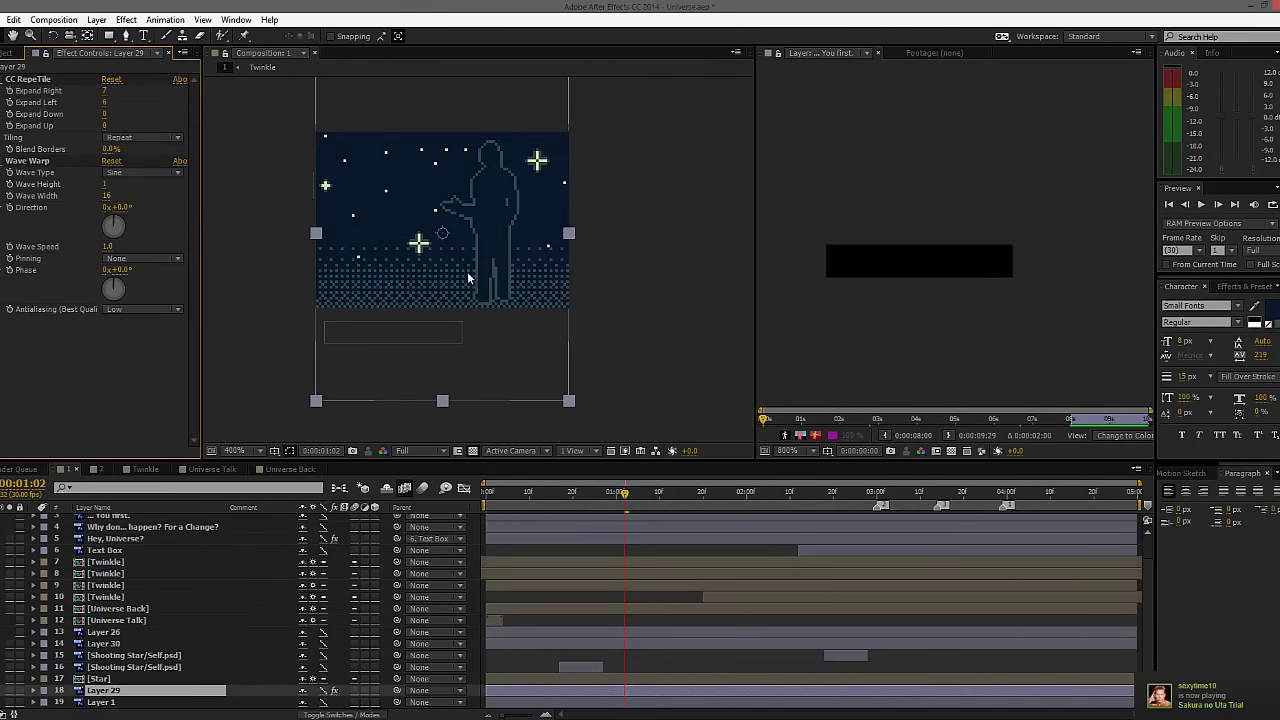
drag(457, 280, 418, 280)
key(period)
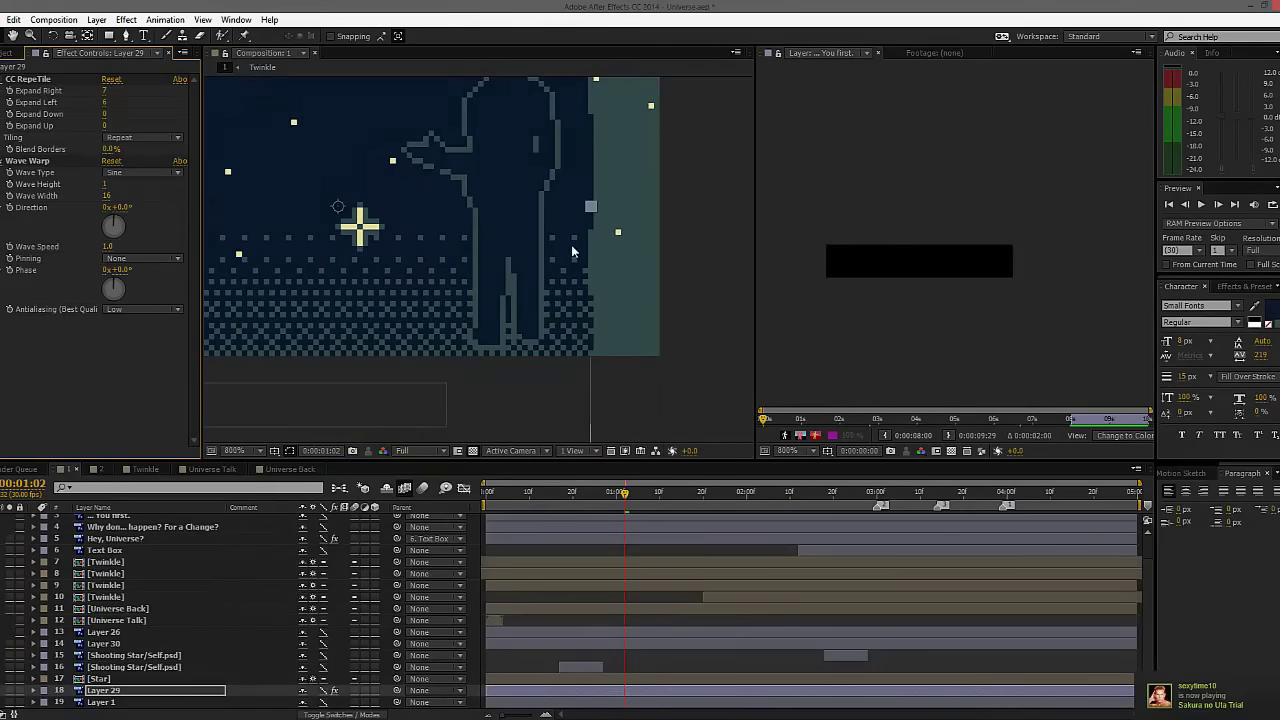
key(space)
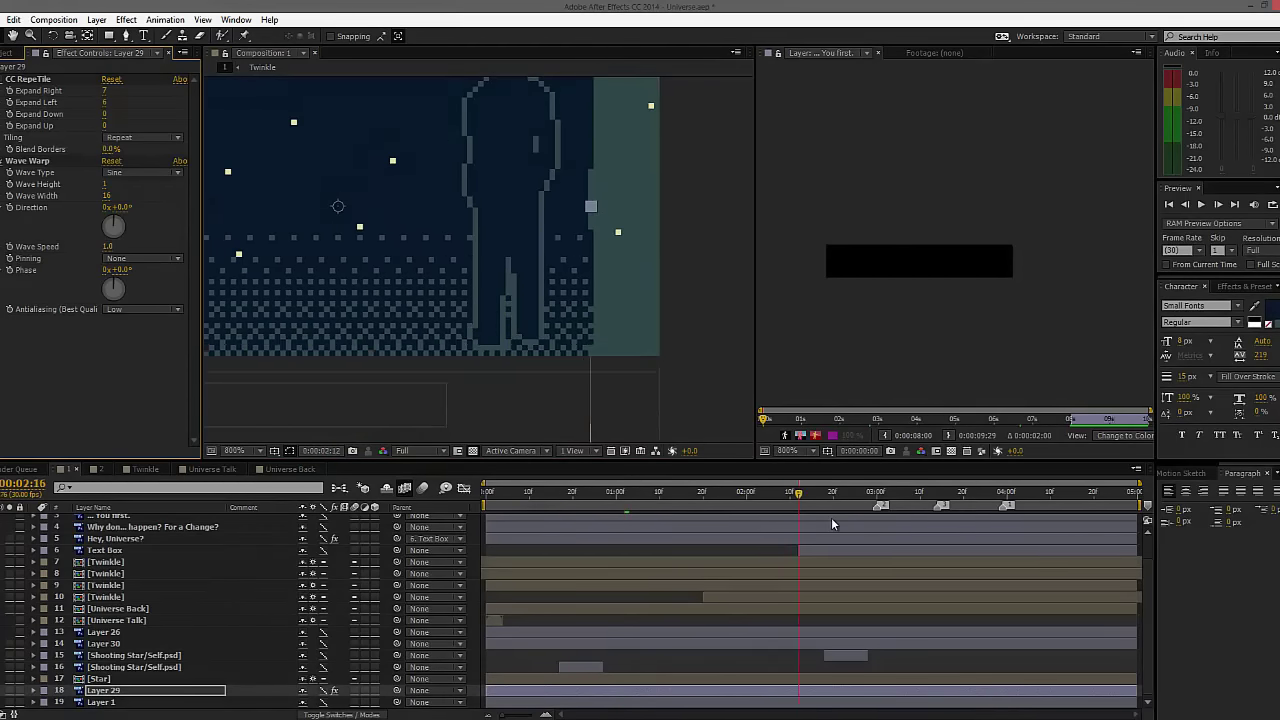
drag(811, 516, 536, 523)
scroll(626, 258, up, 2)
scroll(626, 258, down, 2)
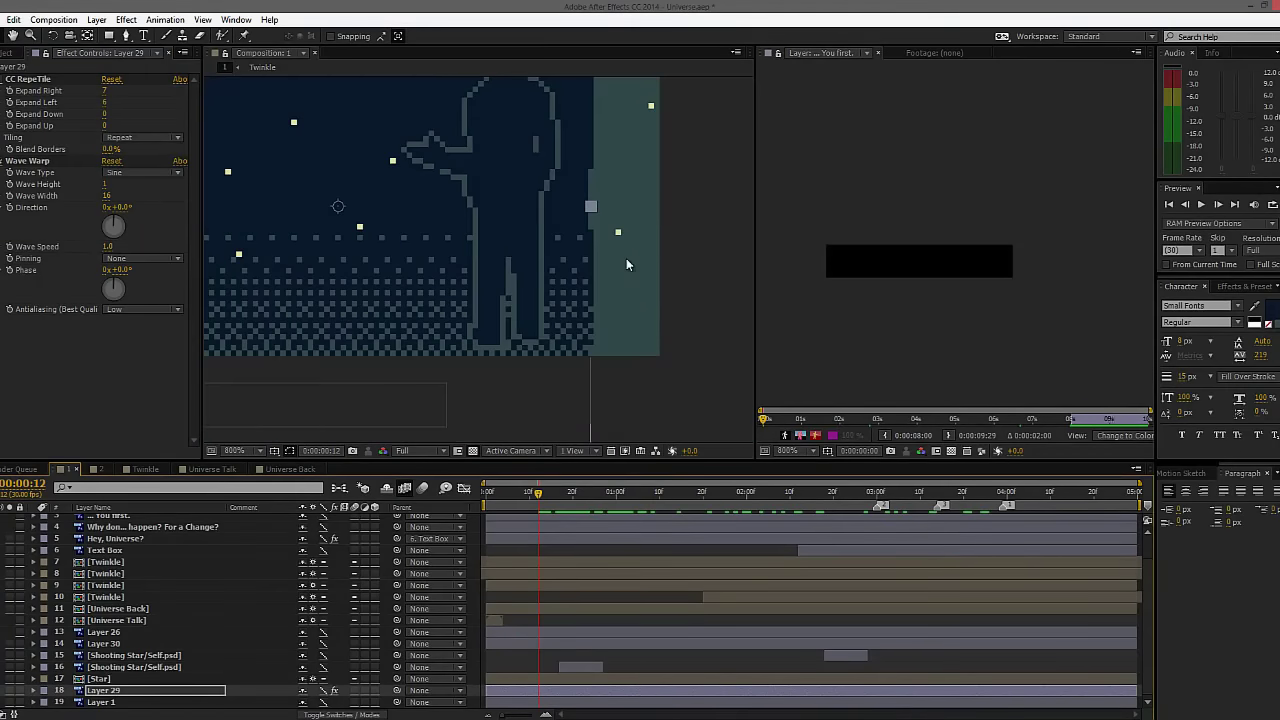
Compare the exposed edge of the shifted Layer 29 with Wave Warp switched off and on at 0:00:01:02.
key(ctrl+z)
key(Return)
drag(658, 244, 581, 224)
drag(622, 493, 522, 494)
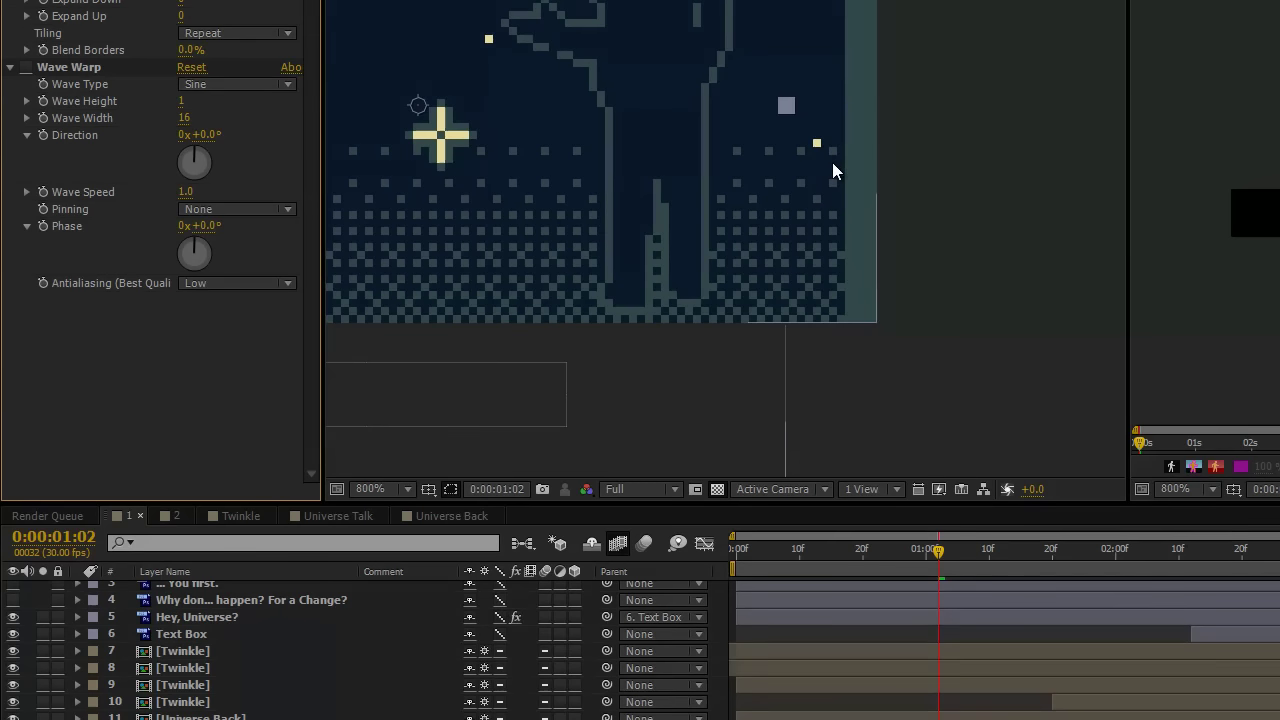
click(59, 69)
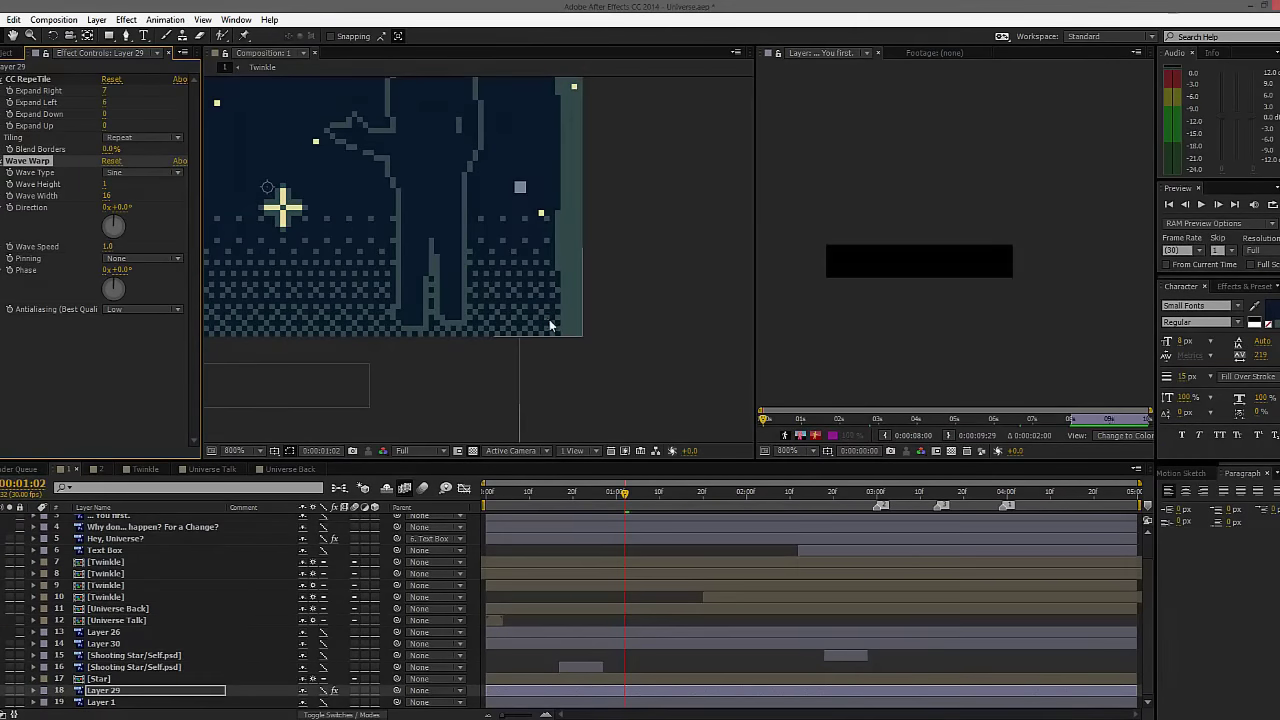
Undo the sideways shift of Layer 29.
key(ctrl+z)
key(ctrl+z)
key(ctrl+z)
click(681, 322)
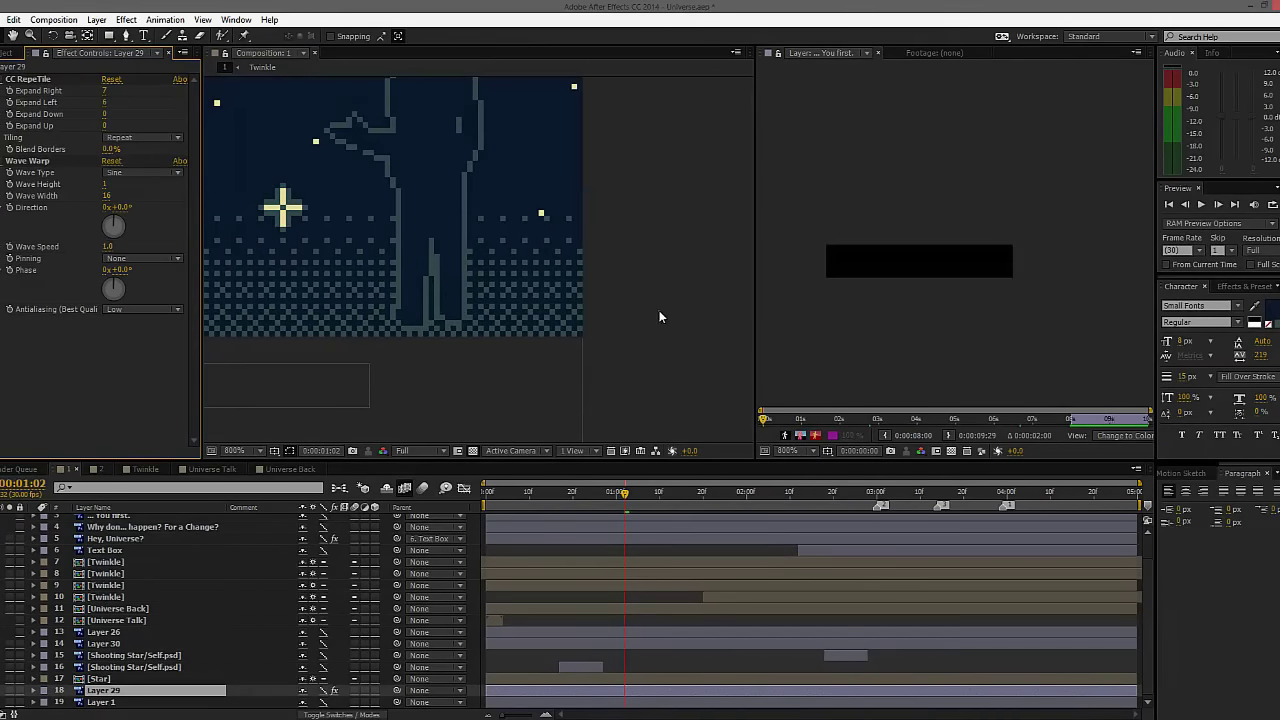
Play the scene through the dialogue box's entrance and the "Hey, Universe?" line.
scroll(534, 283, down, 1)
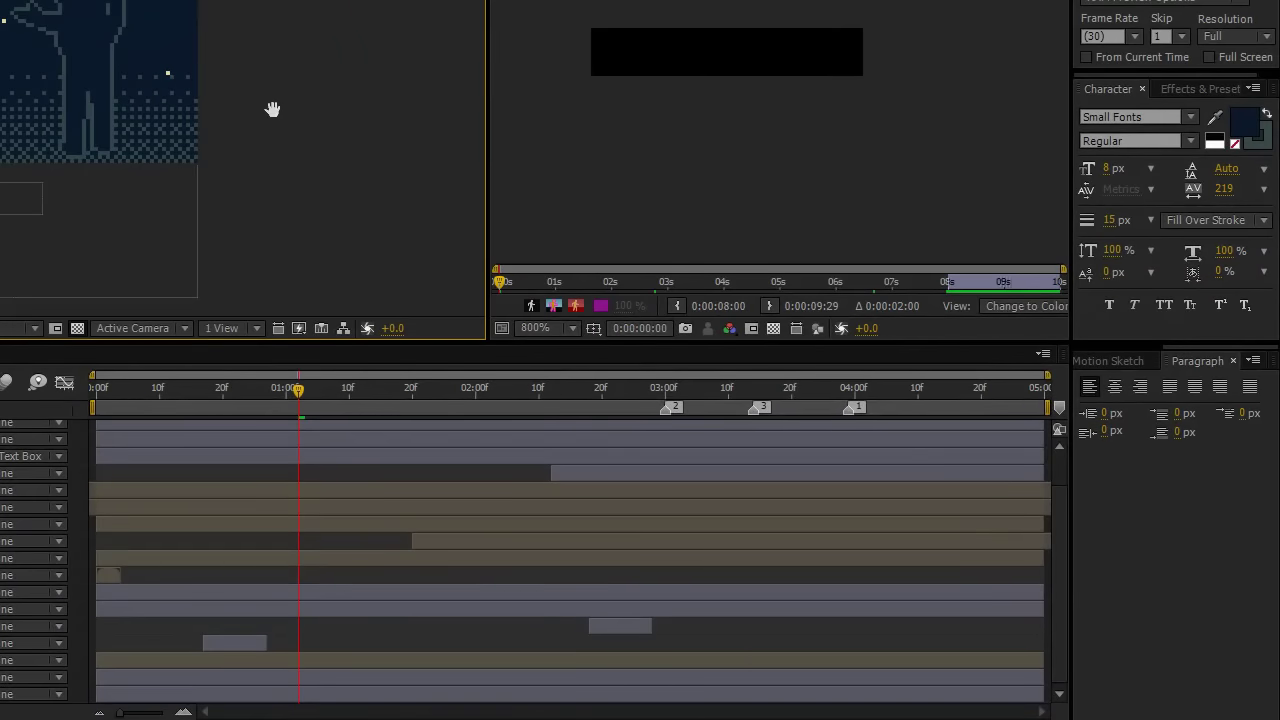
mouse_move(272, 109)
mouse_down()
mouse_move(243, 111)
mouse_move(254, 121)
mouse_up()
drag(394, 389, 621, 385)
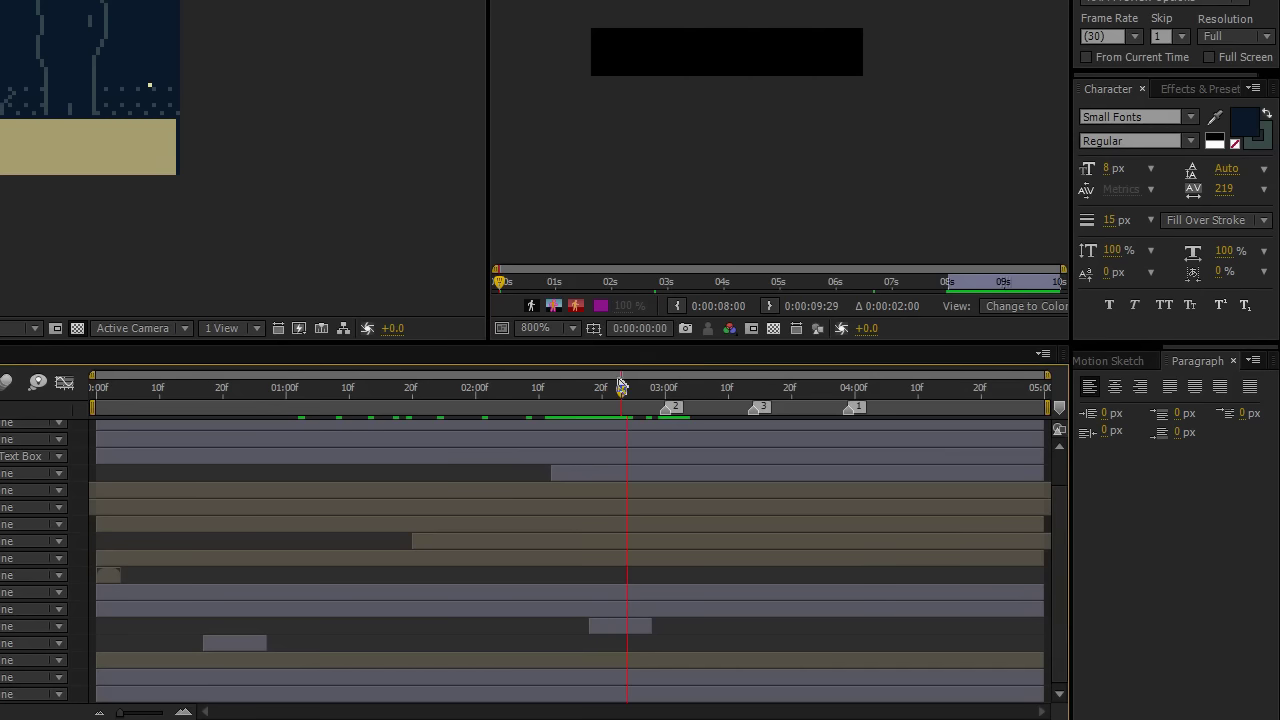
key(space)
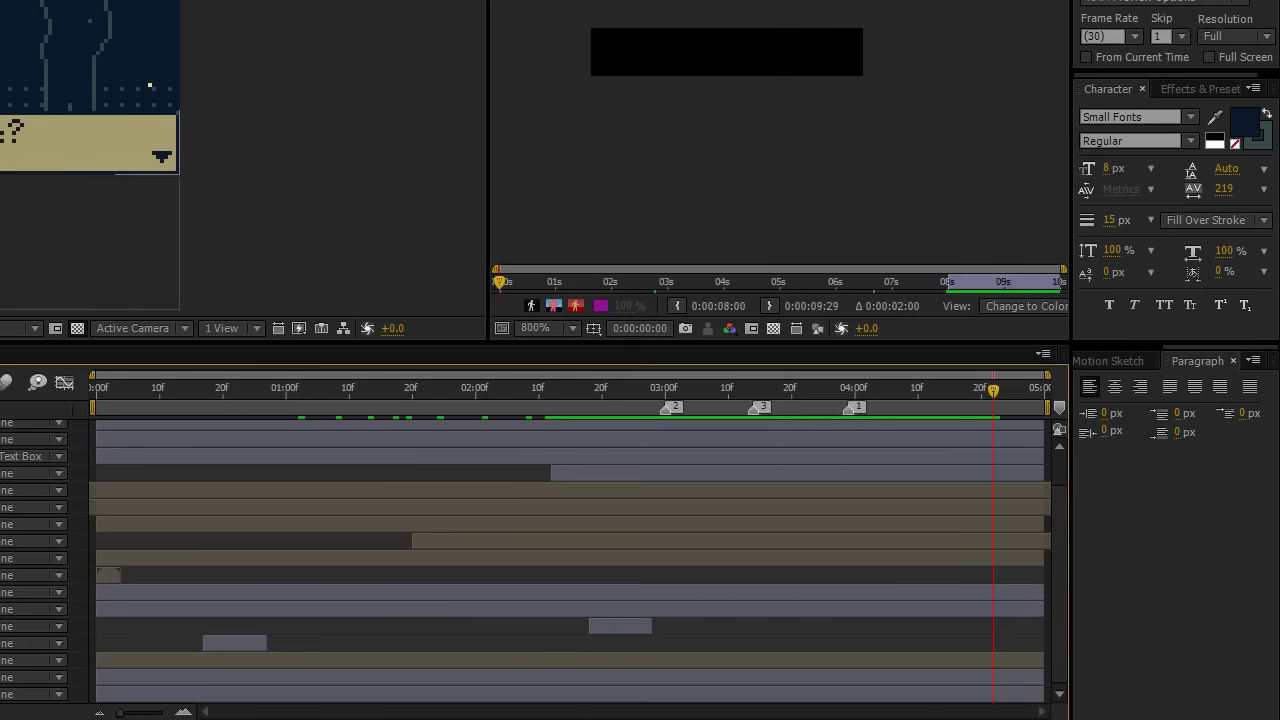
Reveal the modified properties of the "Hey, Universe?" text layer in an enlarged timeline and select its animated property's keyframes.
drag(0, 150, 23, 130)
click(4, 130)
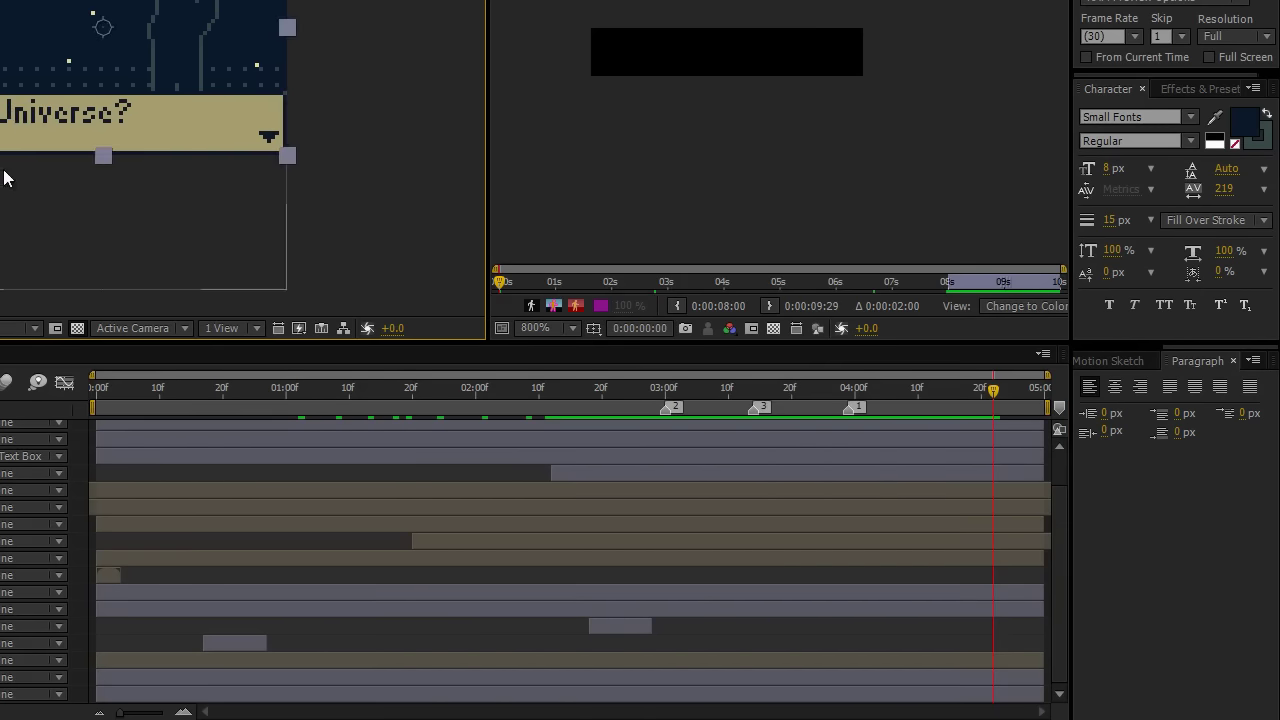
scroll(115, 194, up, 1)
click(4, 490)
scroll(534, 562, up, 1)
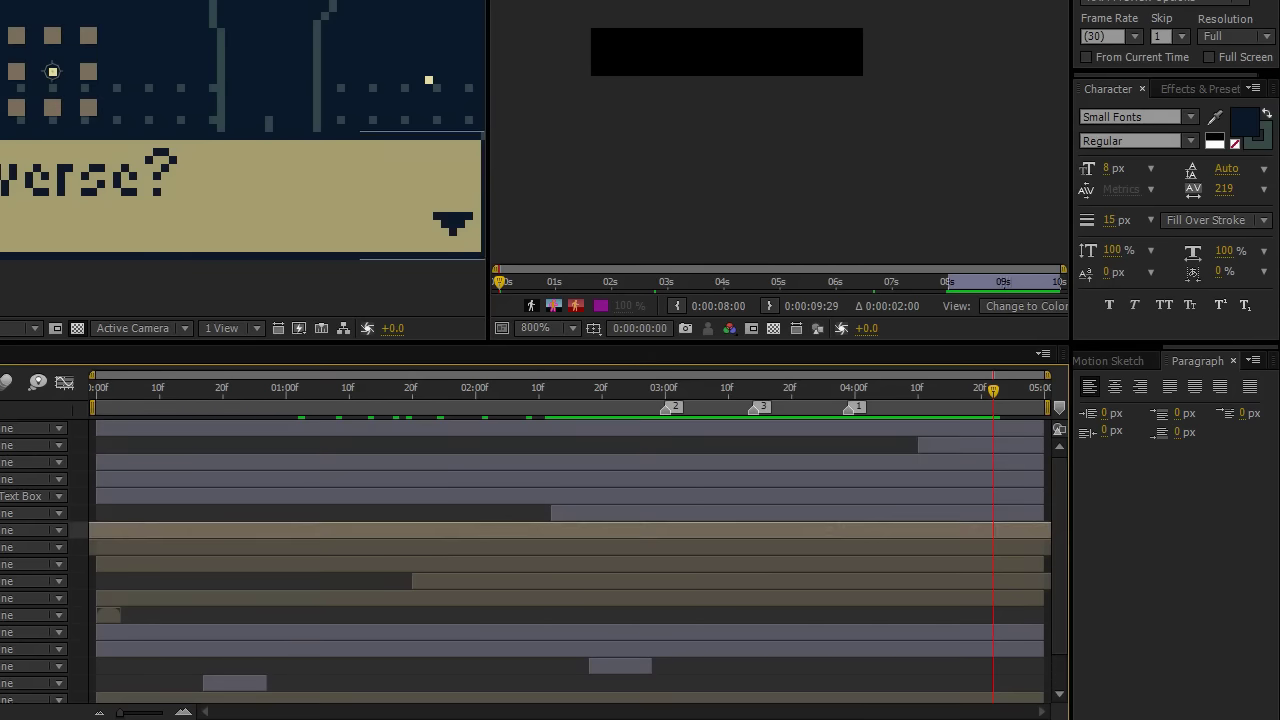
click(136, 181)
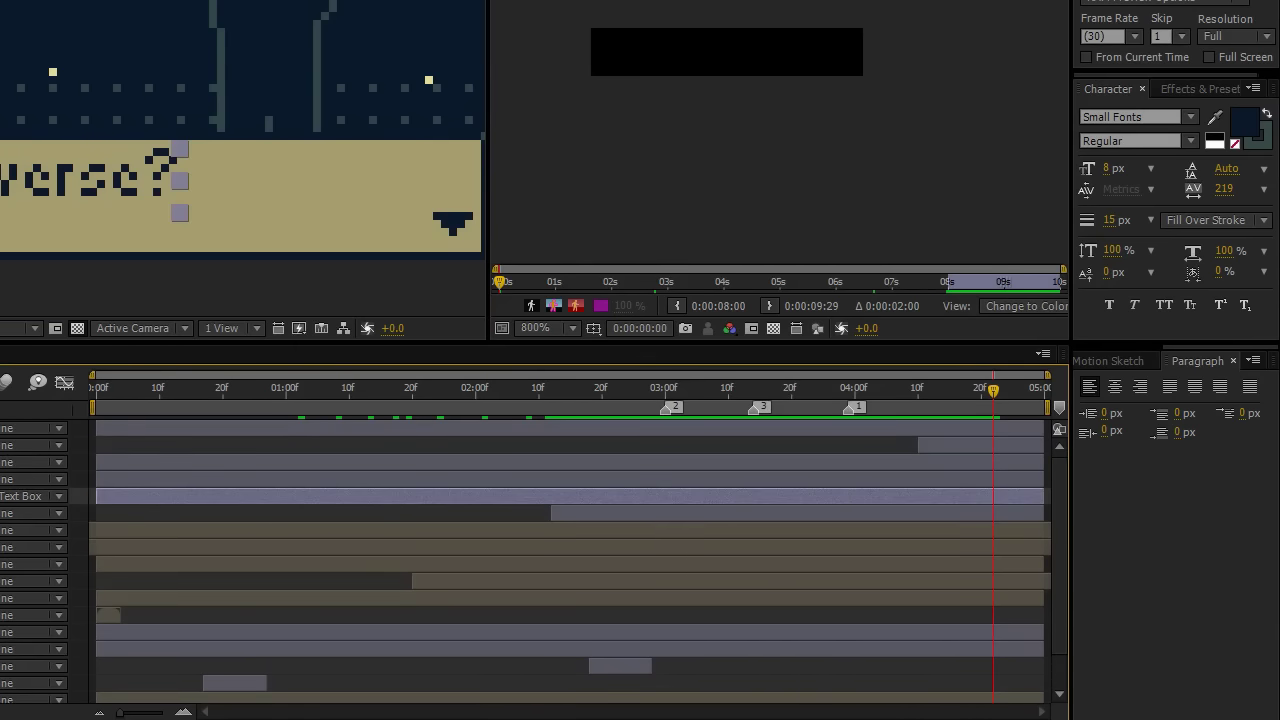
key(u)
key(u)
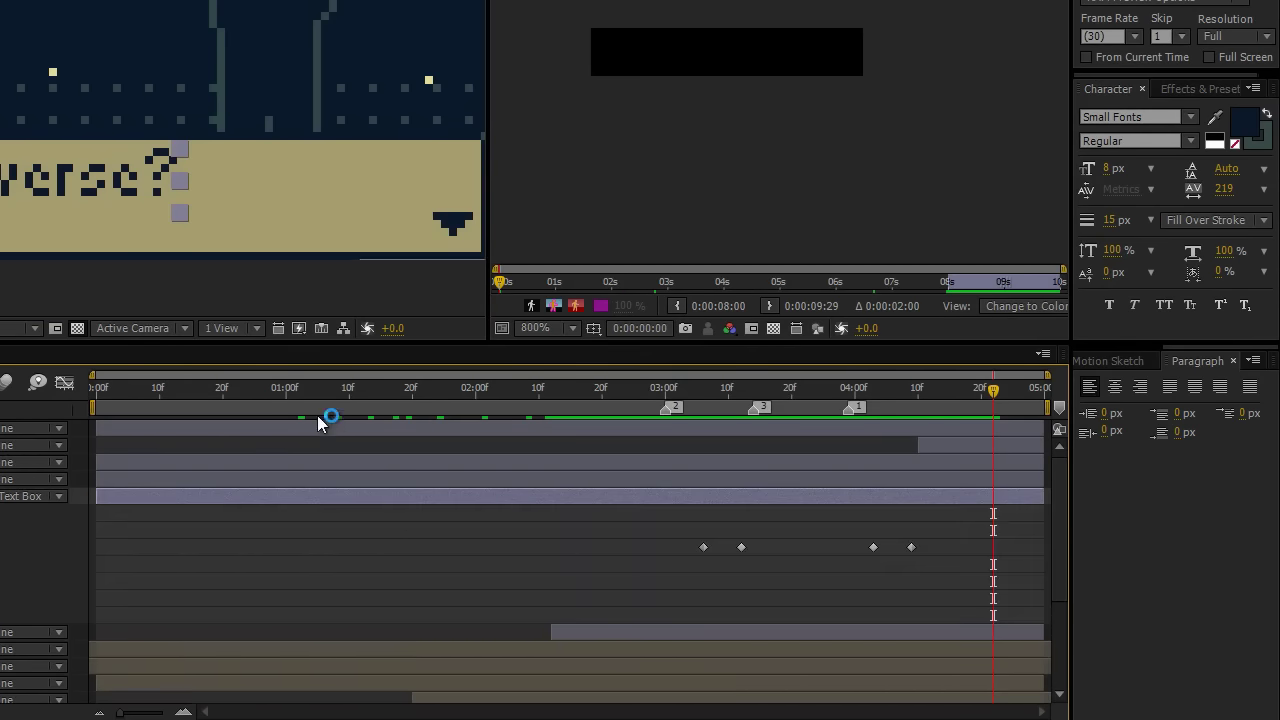
drag(306, 343, 309, 183)
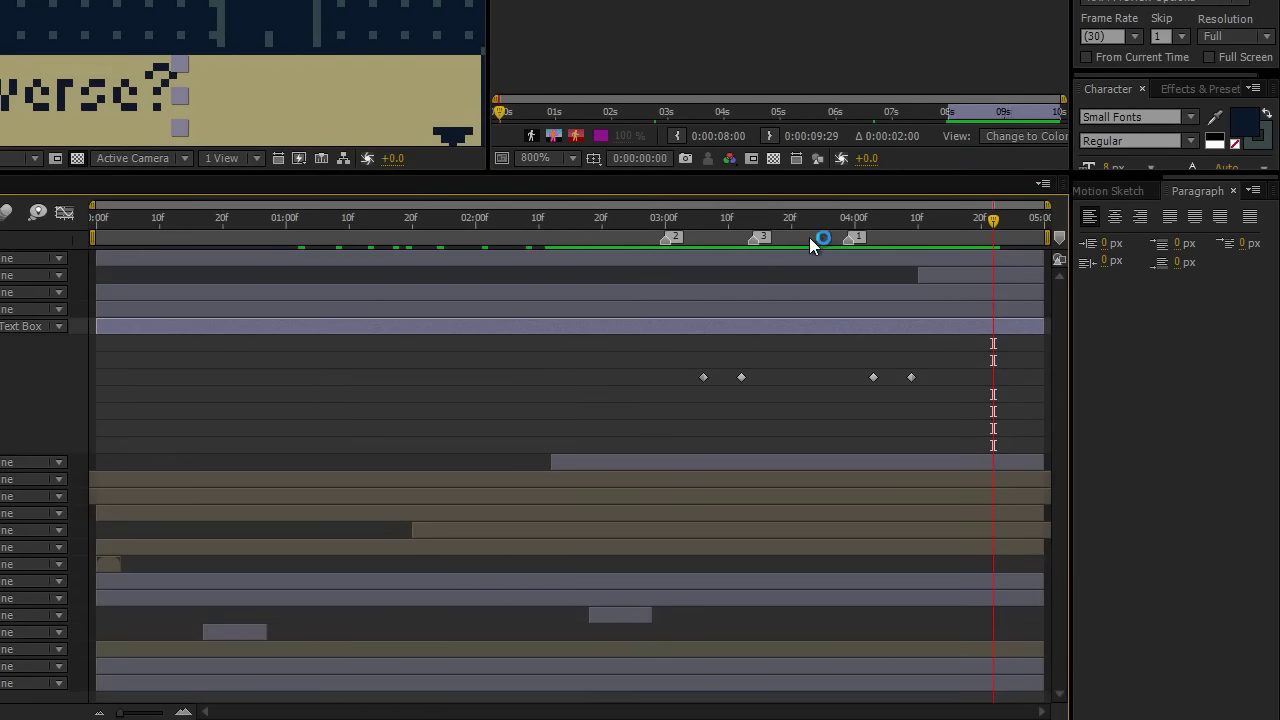
drag(809, 237, 943, 241)
click(8, 377)
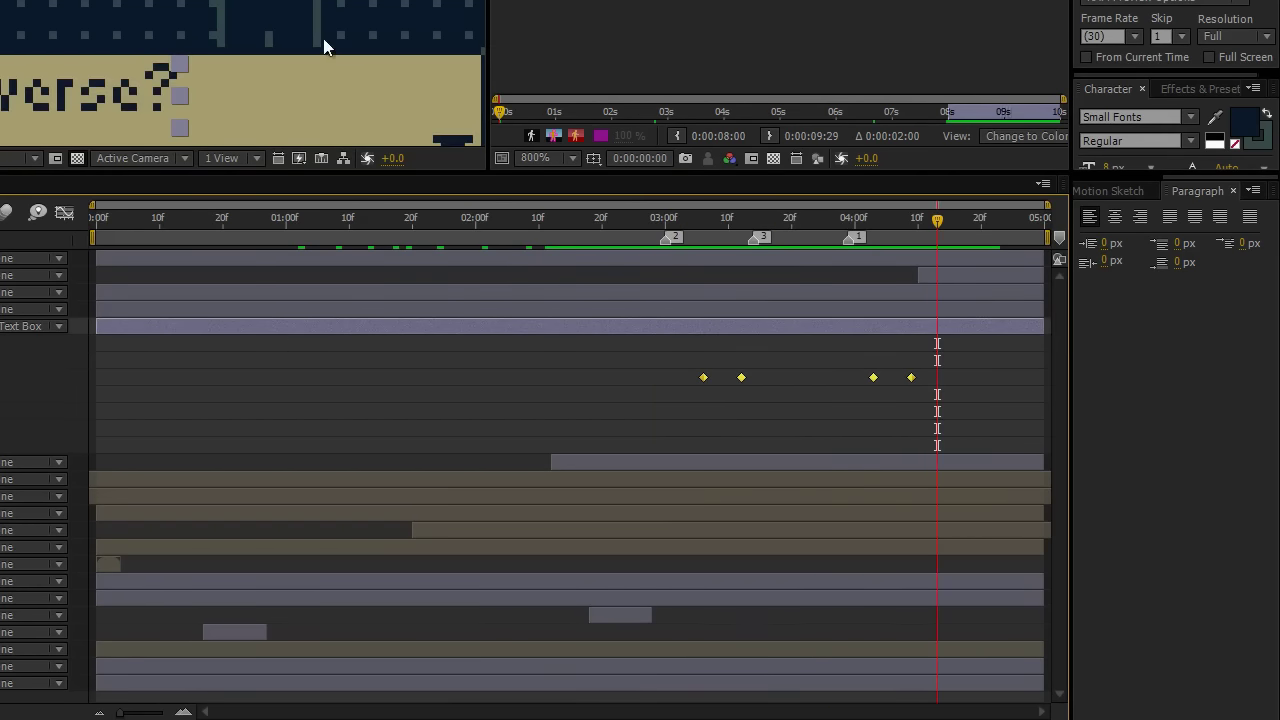
Collapse the "Hey, Universe?" layer's properties and select the Text Box layer.
drag(373, 88, 170, 4)
click(203, 277)
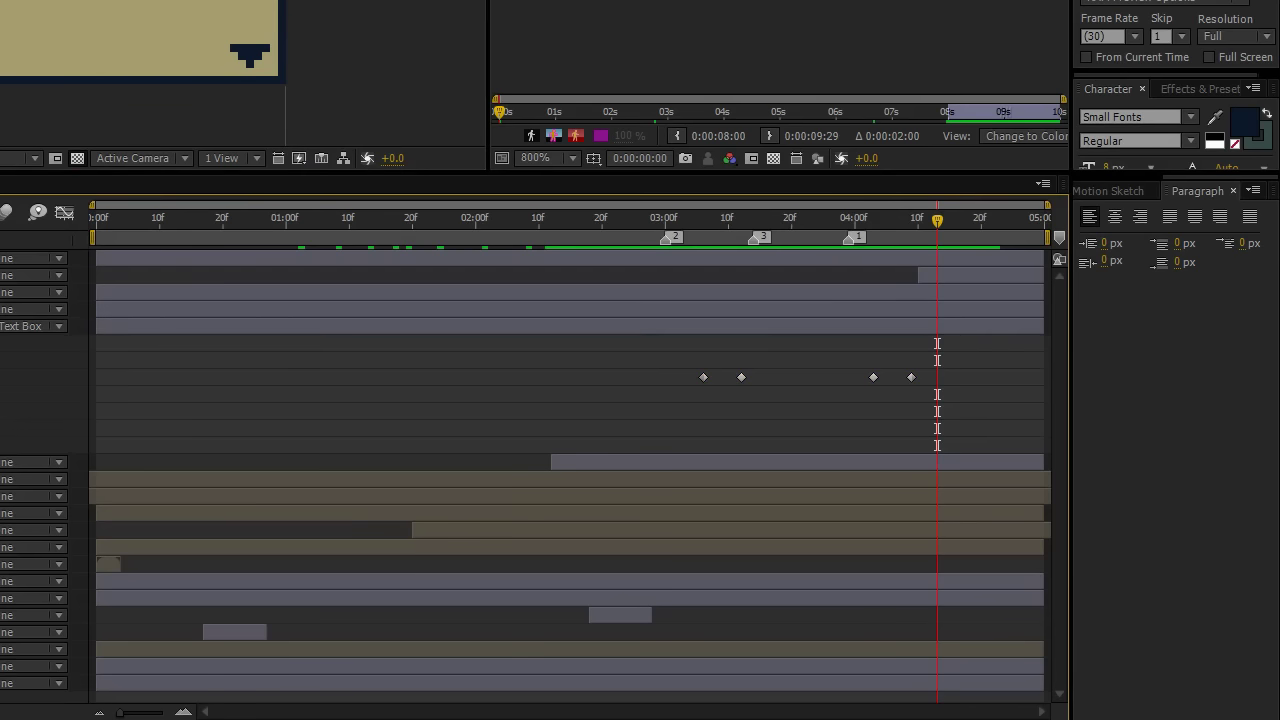
key(u)
click(600, 377)
click(600, 343)
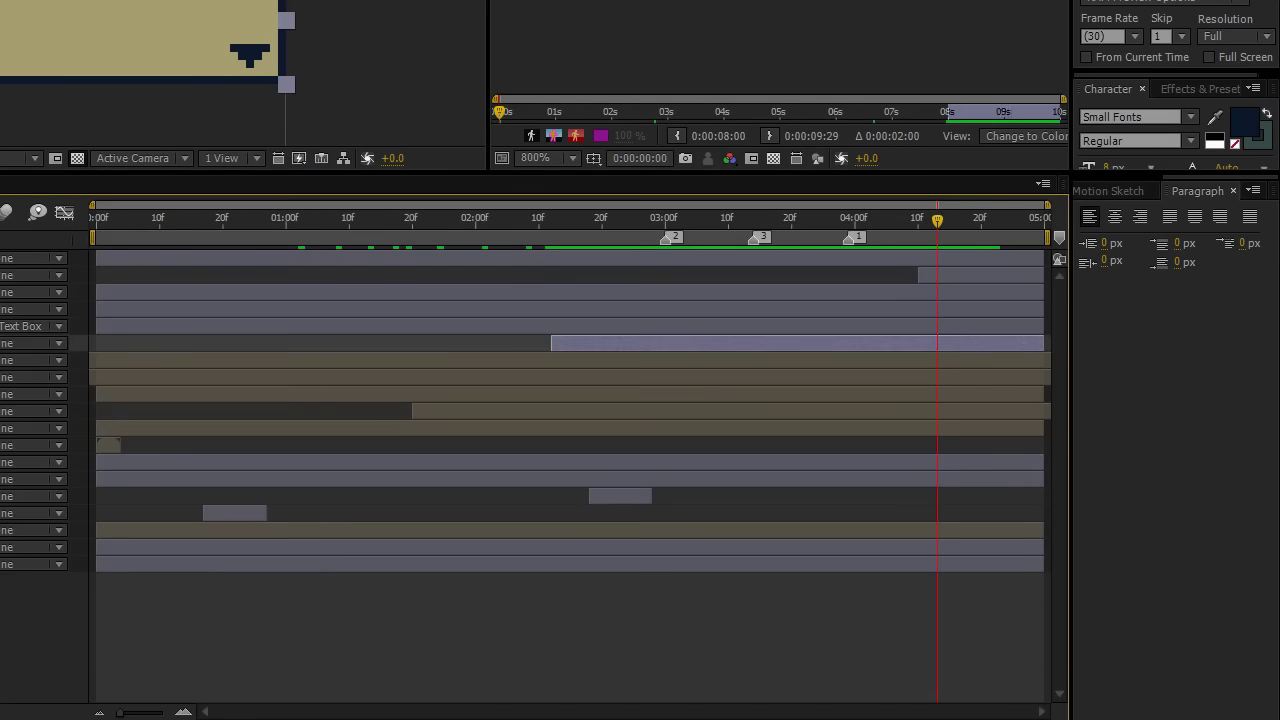
Scrub the scene from near its start to 0:00:03:22 to view the waving figure and the stars.
drag(0, 50, 32, 168)
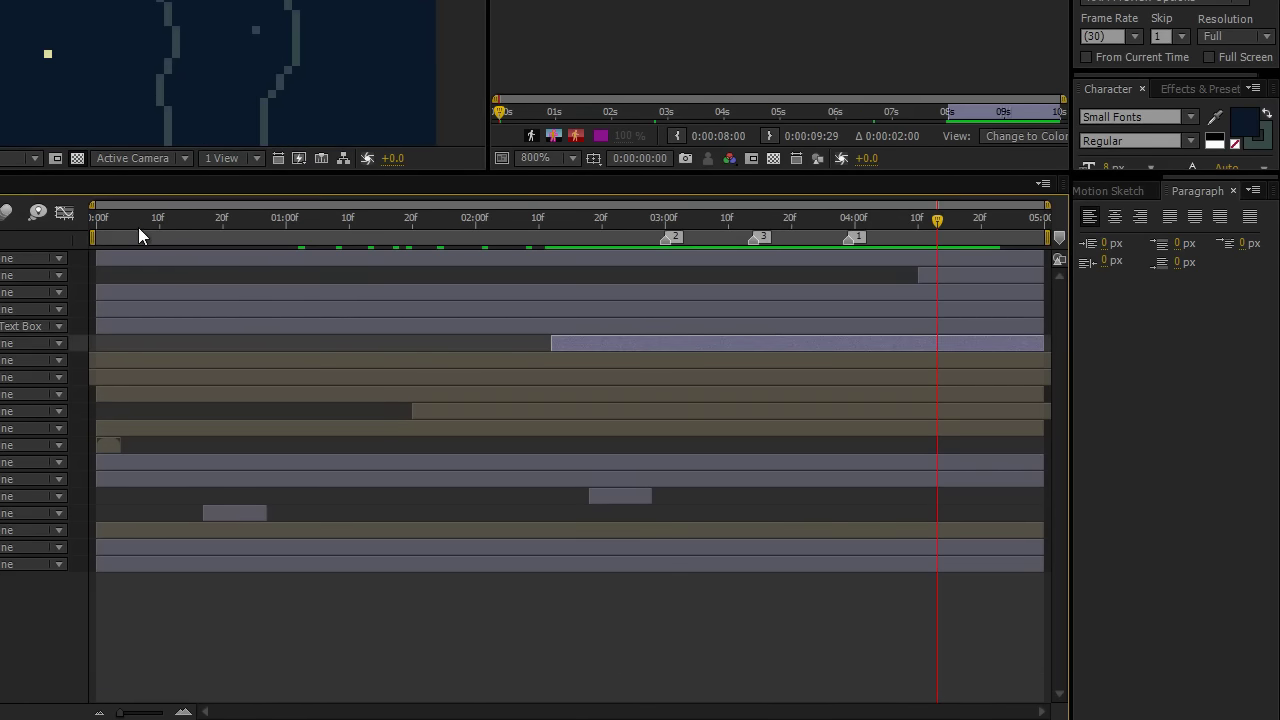
drag(149, 228, 210, 232)
drag(299, 244, 572, 246)
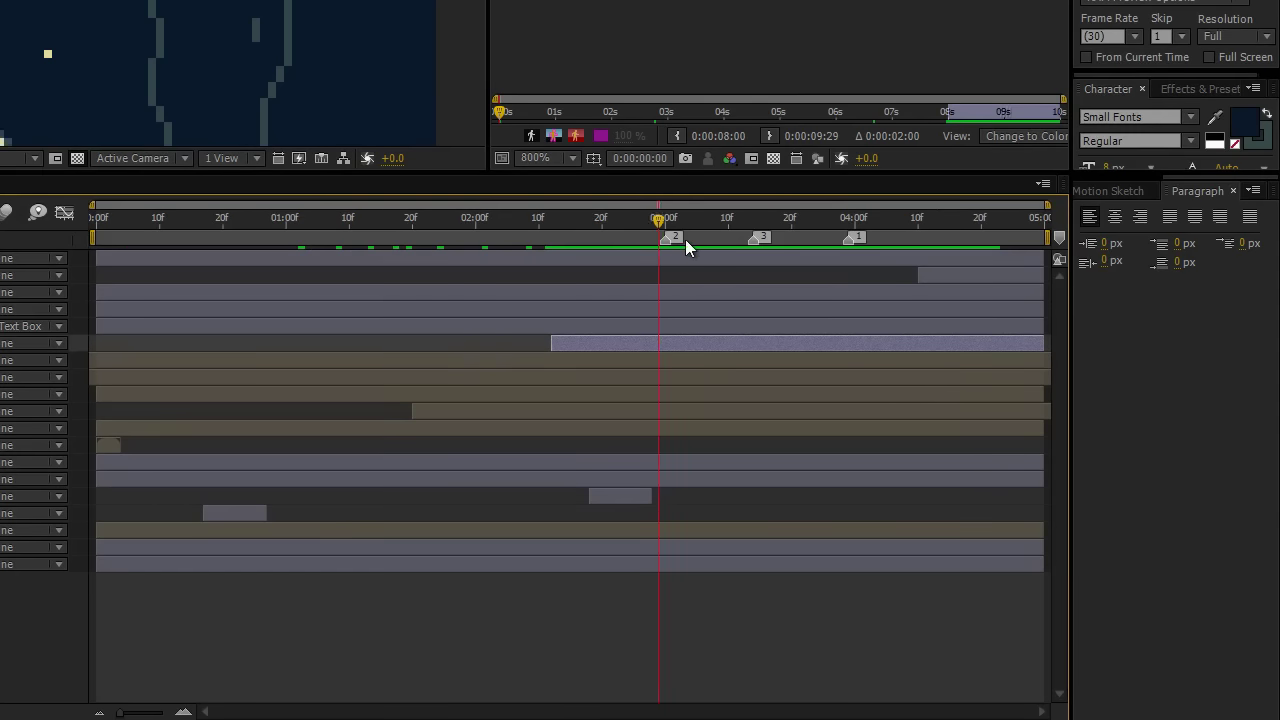
drag(685, 239, 804, 240)
Reveal the uppermost Twinkle layer's Time Remap property together with its loopOut("cycle",0) expression.
key(ctrl+Down)
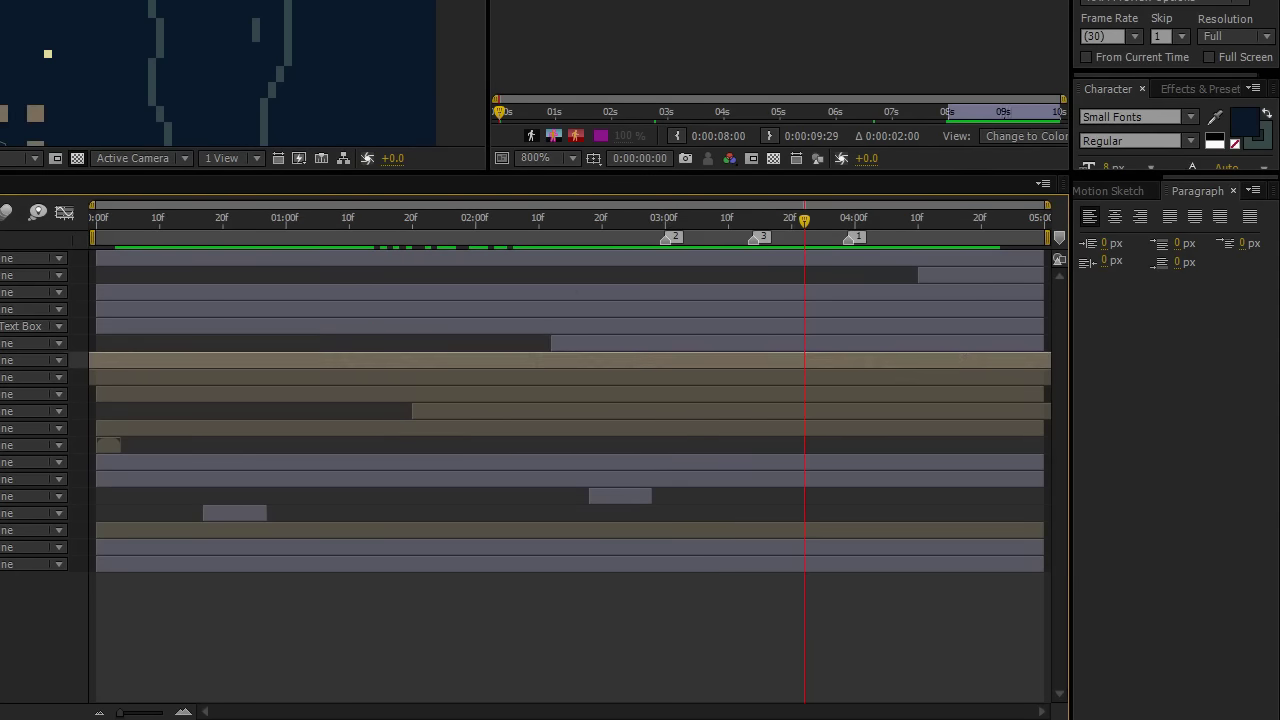
key(ctrl+grave)
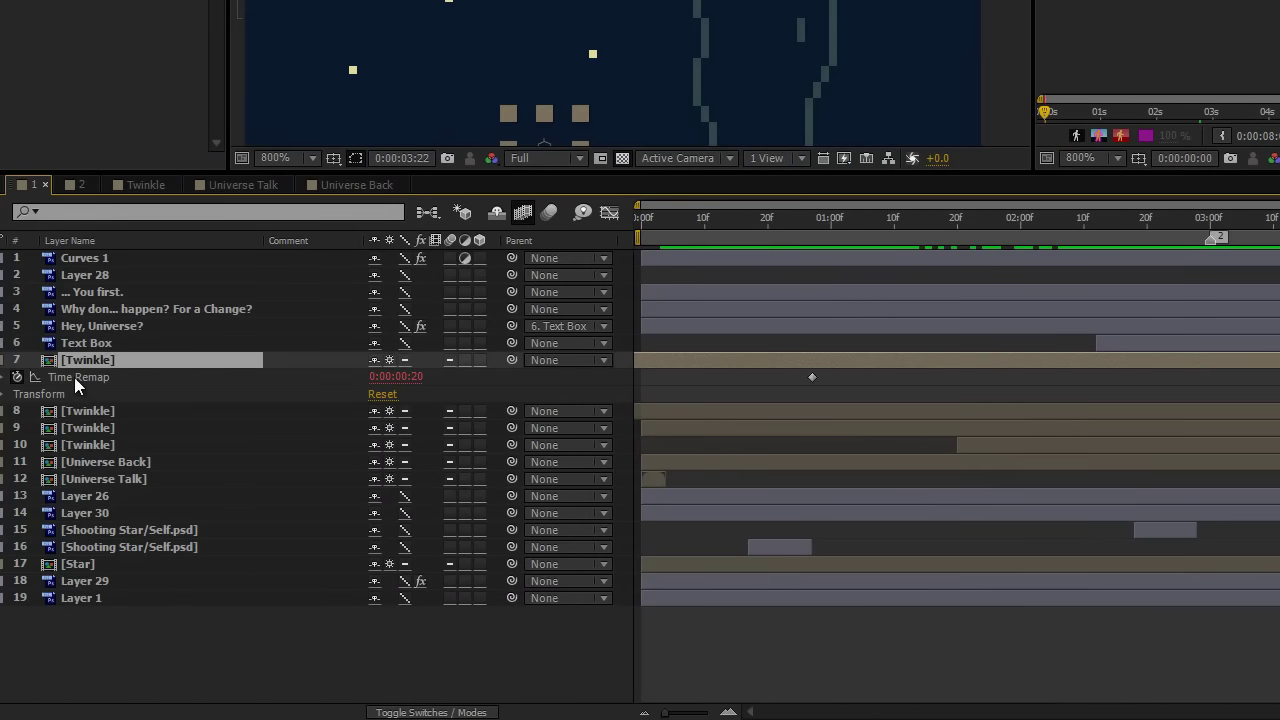
click(4, 377)
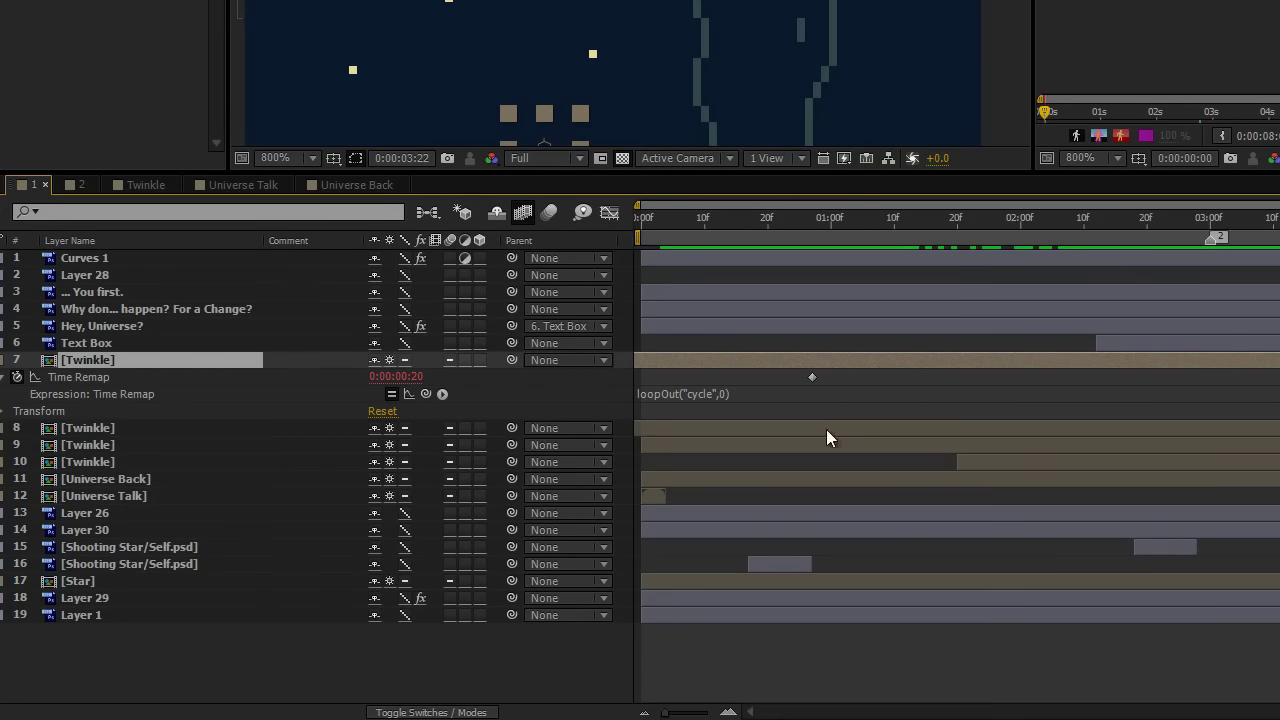
Slide the uppermost Twinkle layer in time so its first Time Remap keyframe sits at 0:00:00:00.
mouse_move(656, 221)
mouse_down()
mouse_move(631, 224)
mouse_move(705, 232)
mouse_up()
key(Home)
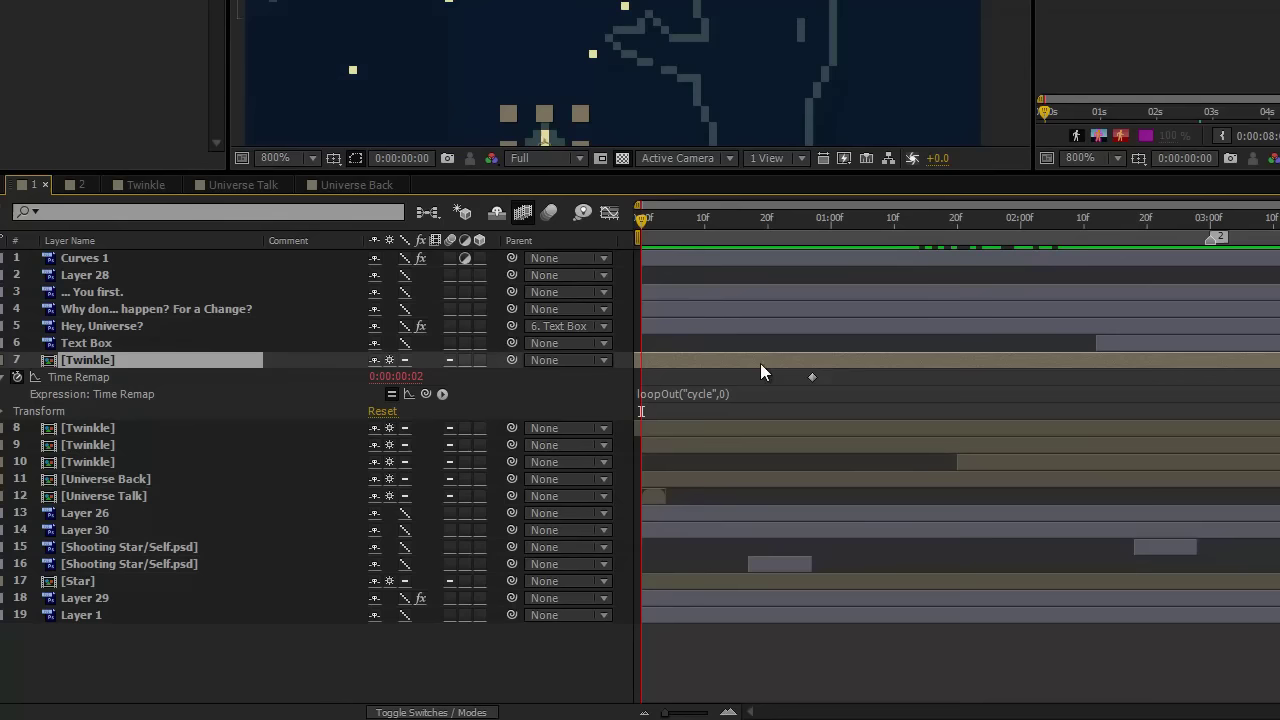
drag(760, 364, 711, 355)
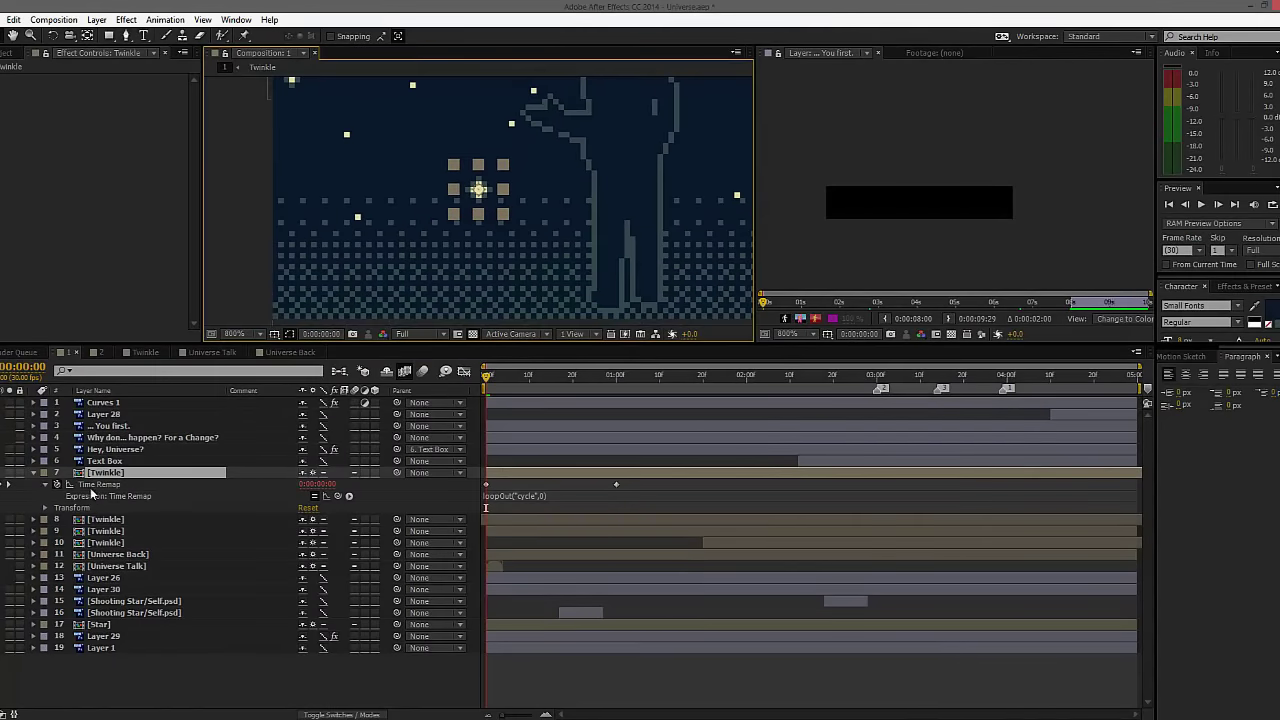
Turn off Time Remap on the uppermost Twinkle layer and preview its plain playback from the start.
click(55, 485)
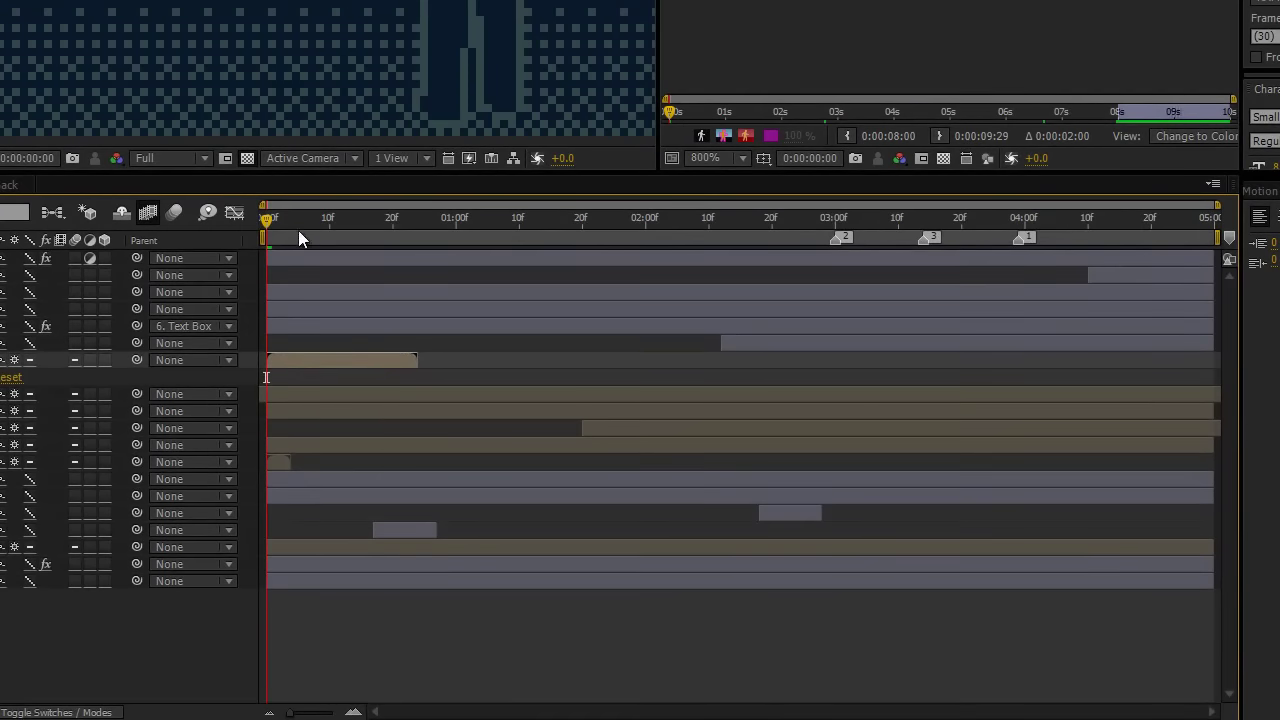
drag(300, 222, 364, 228)
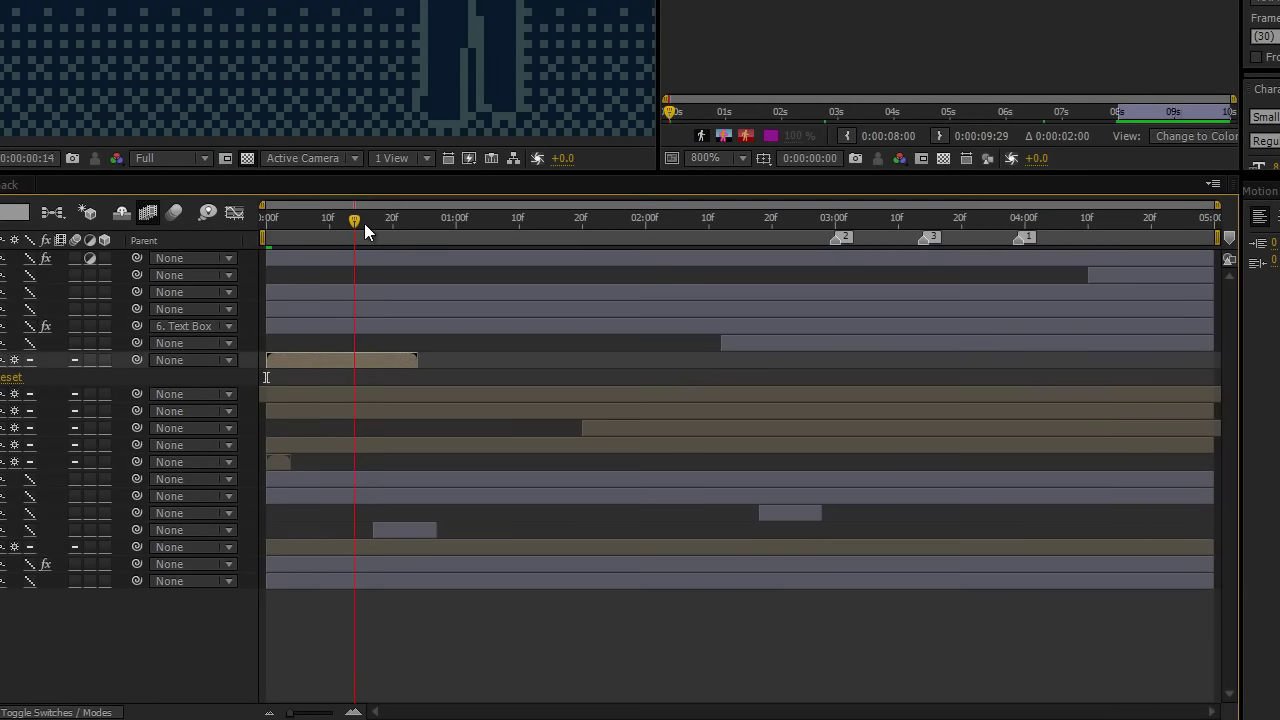
key(KP_0)
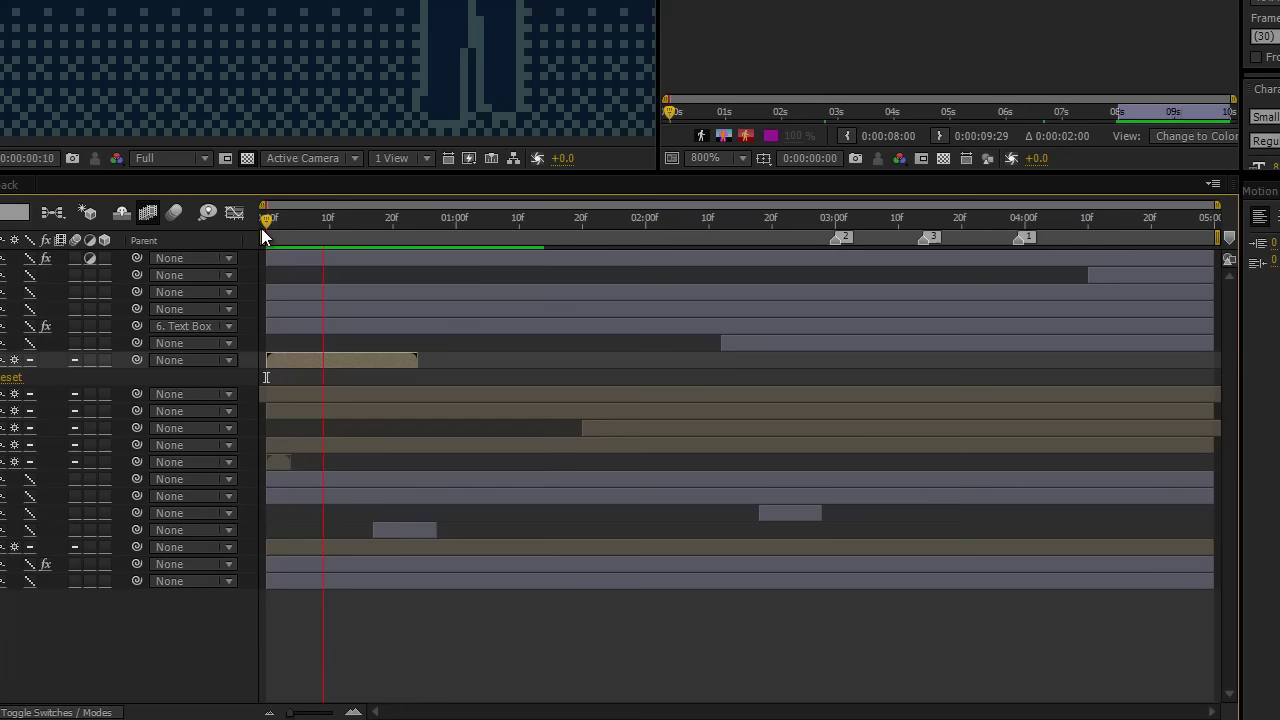
drag(449, 220, 70, 206)
Enable time remapping on the uppermost Twinkle layer again and preview the twinkle.
mouse_move(40, 133)
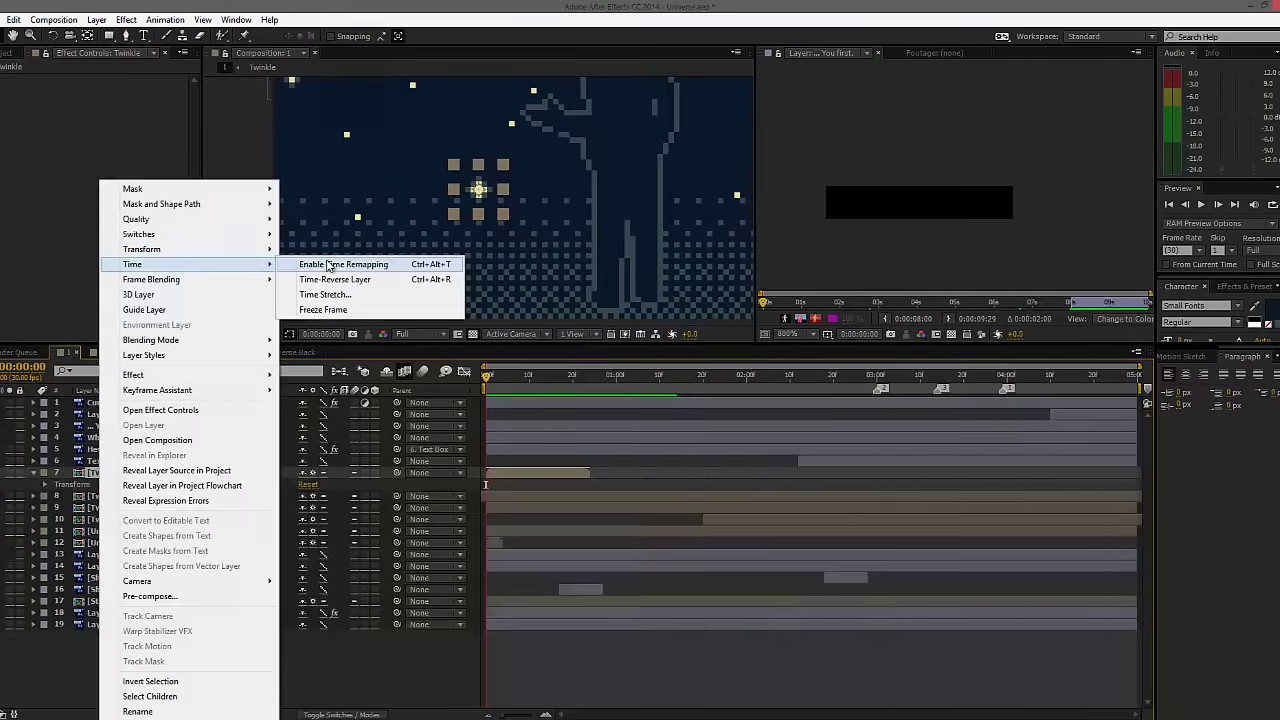
click(329, 265)
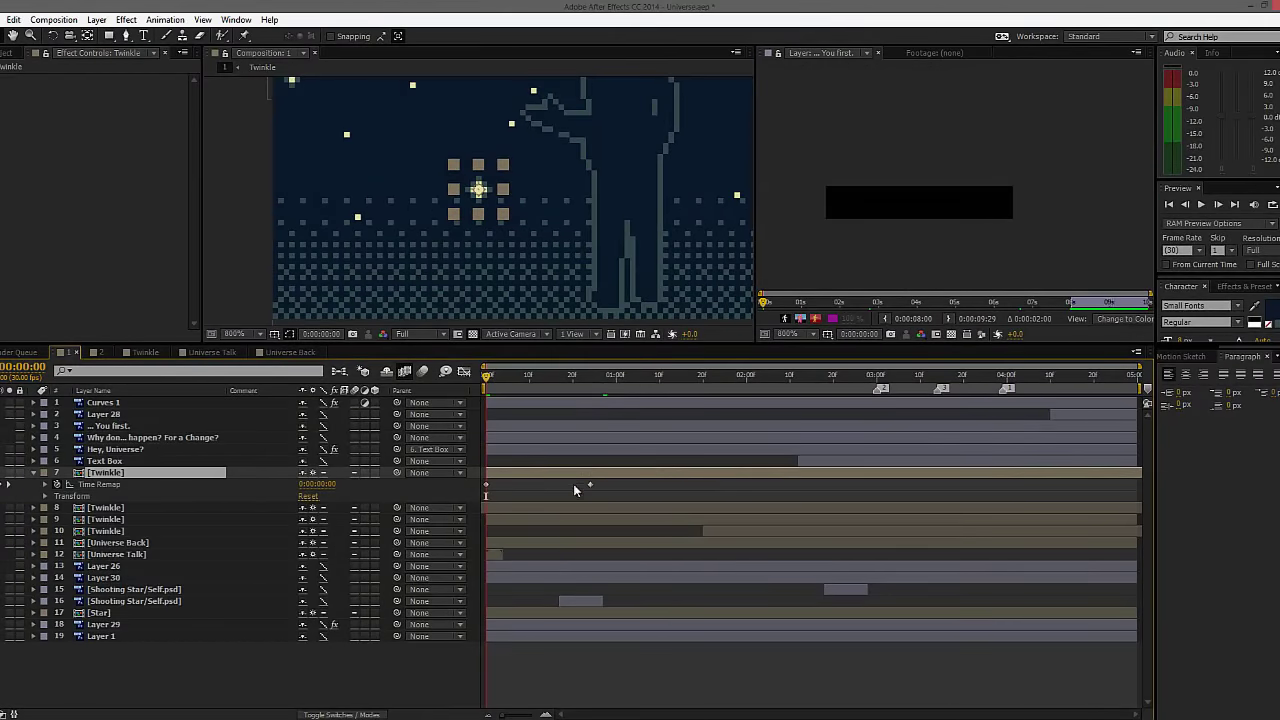
click(590, 376)
key(KP_0)
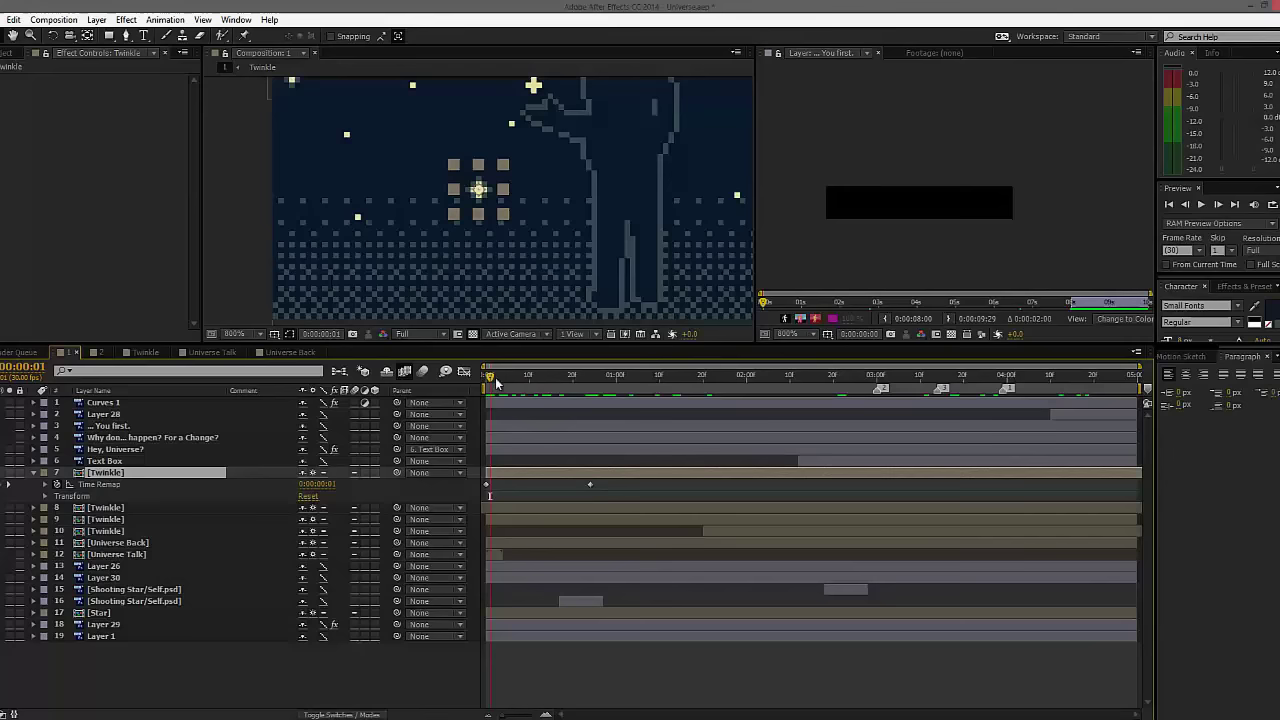
Try moving the uppermost Twinkle layer's last Time Remap keyframe later for a slower twinkle, and undo the move.
drag(591, 484, 830, 484)
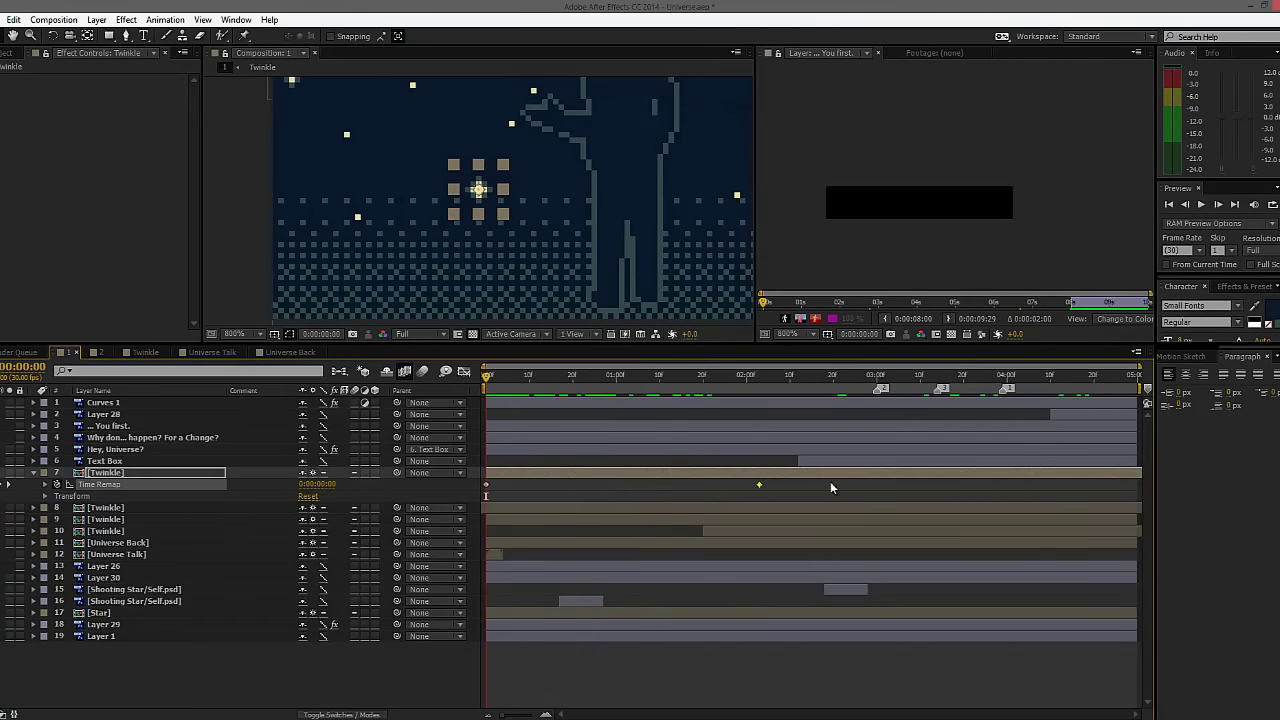
drag(512, 384, 806, 388)
key(ctrl+z)
click(556, 500)
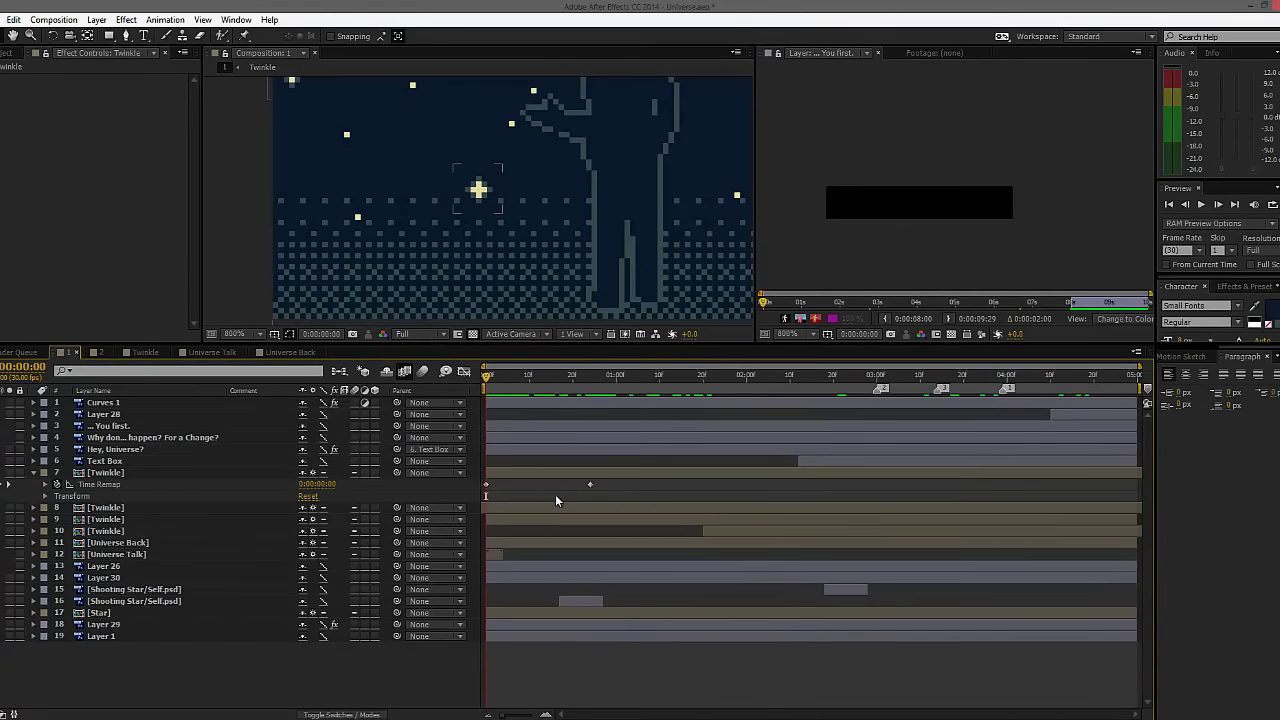
click(514, 386)
key(Home)
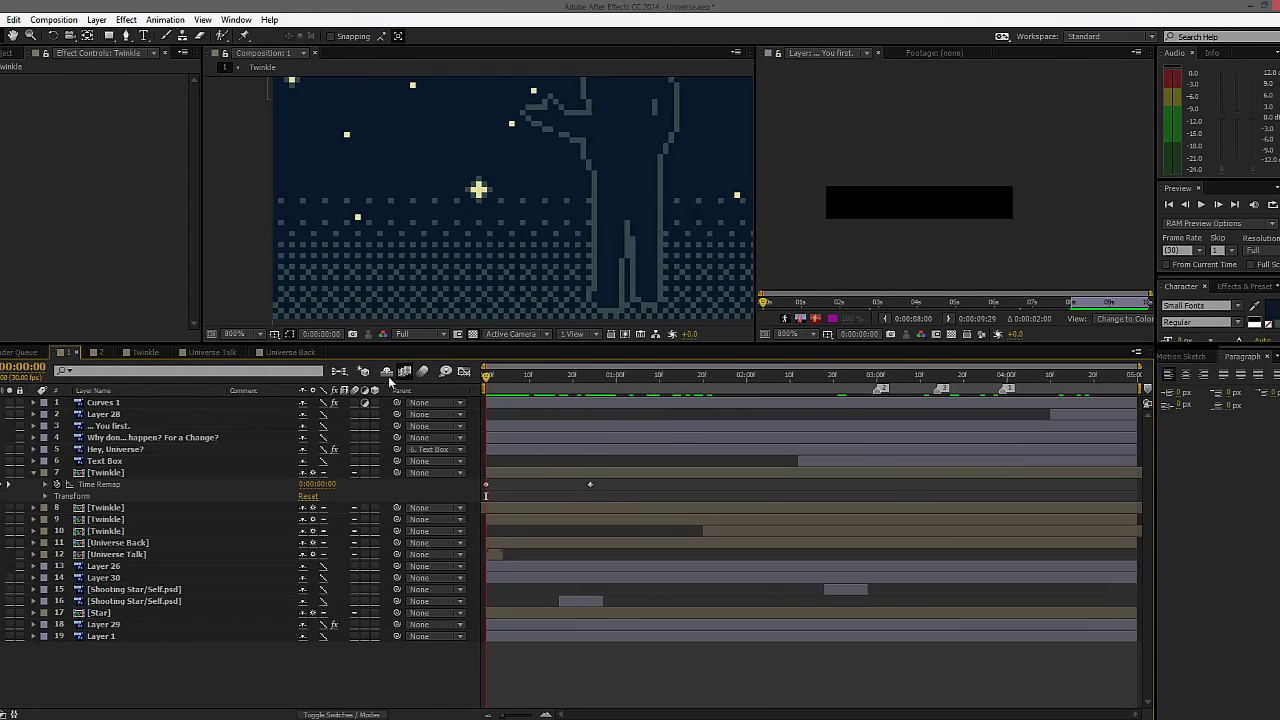
Reveal the uppermost Twinkle layer's Time Remap expression and display its Time Remap curve in the Graph Editor.
click(45, 485)
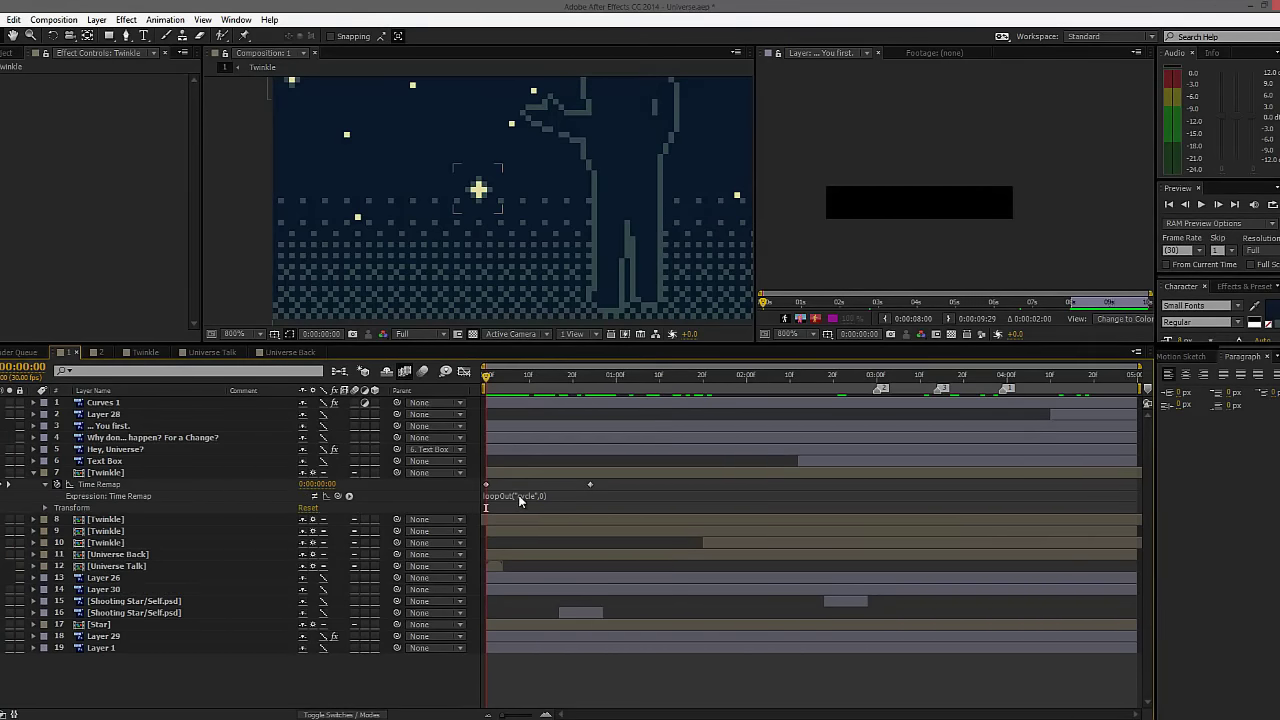
click(589, 485)
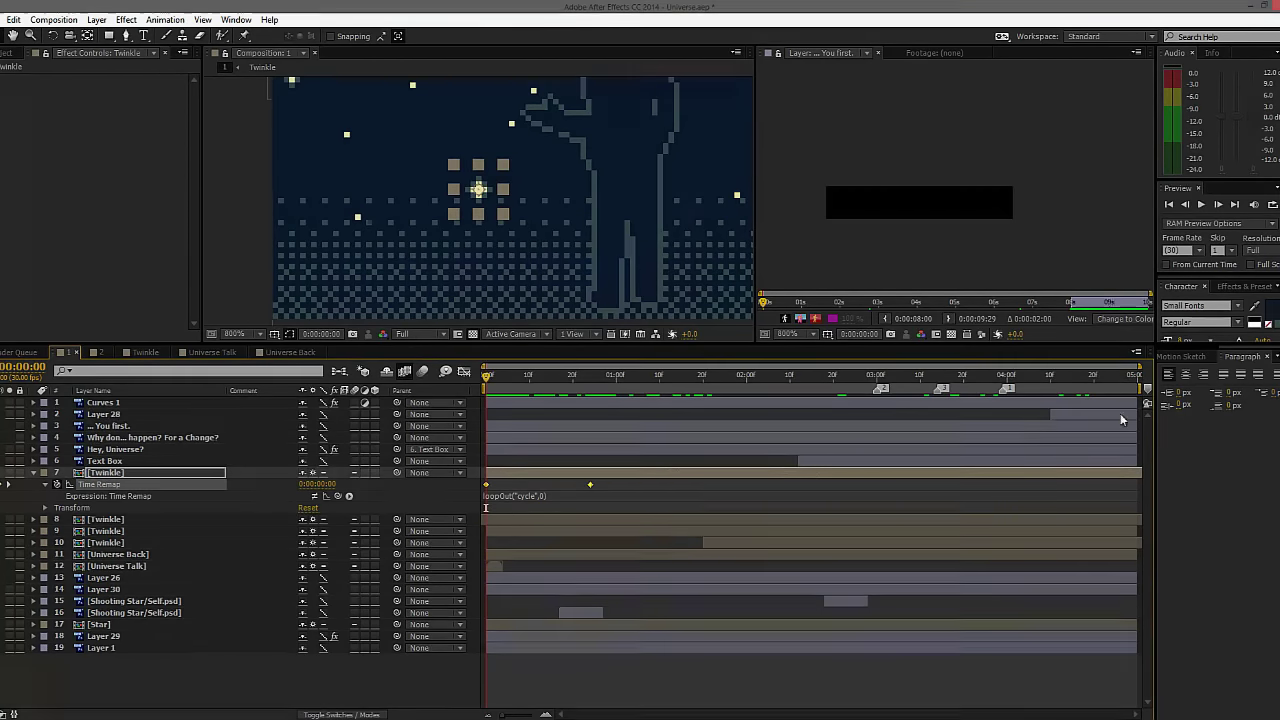
click(463, 371)
drag(489, 377, 465, 401)
key(Home)
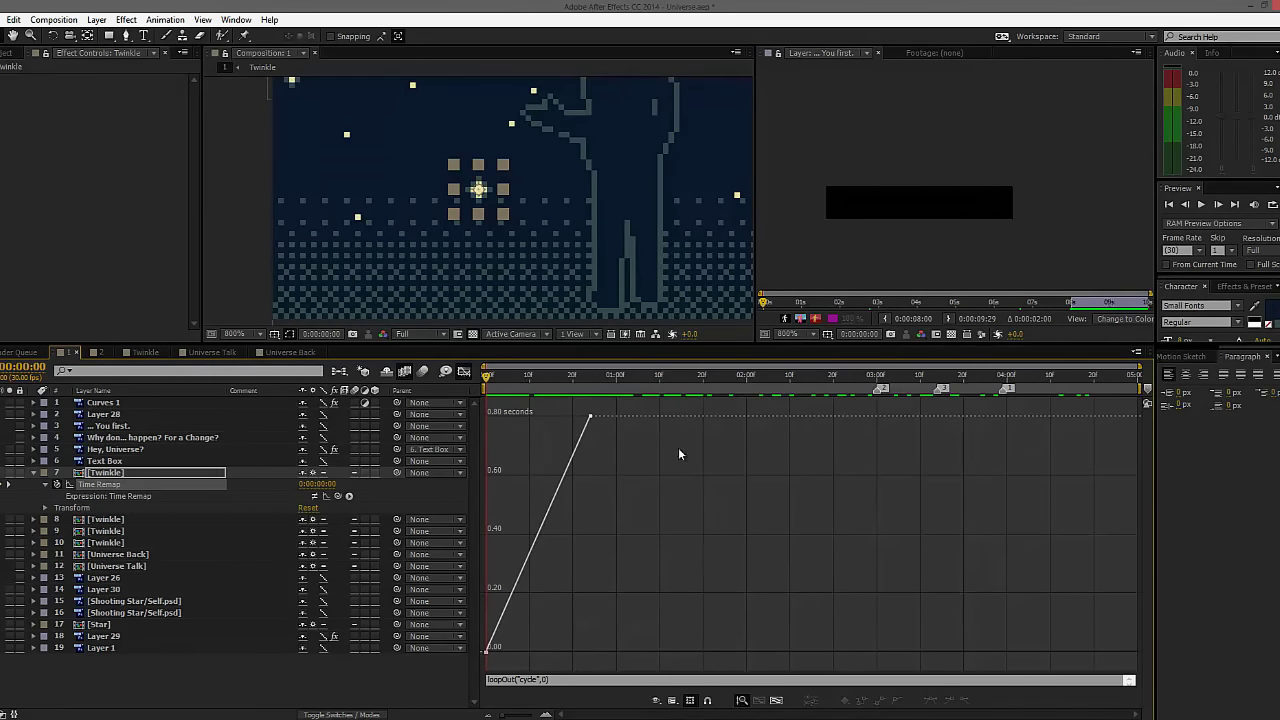
Enable the loopOut("cycle",0) expression on Time Remap, preview the looping twinkle and return to the layer bar view.
click(327, 498)
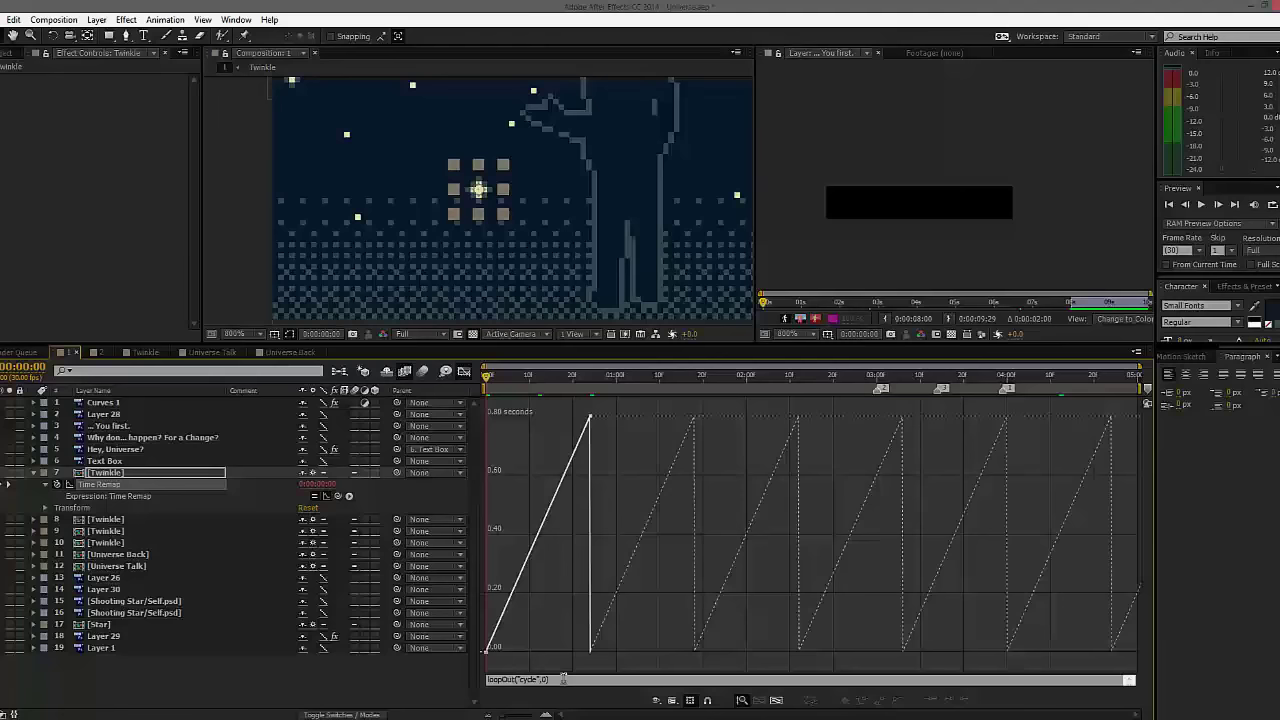
key(space)
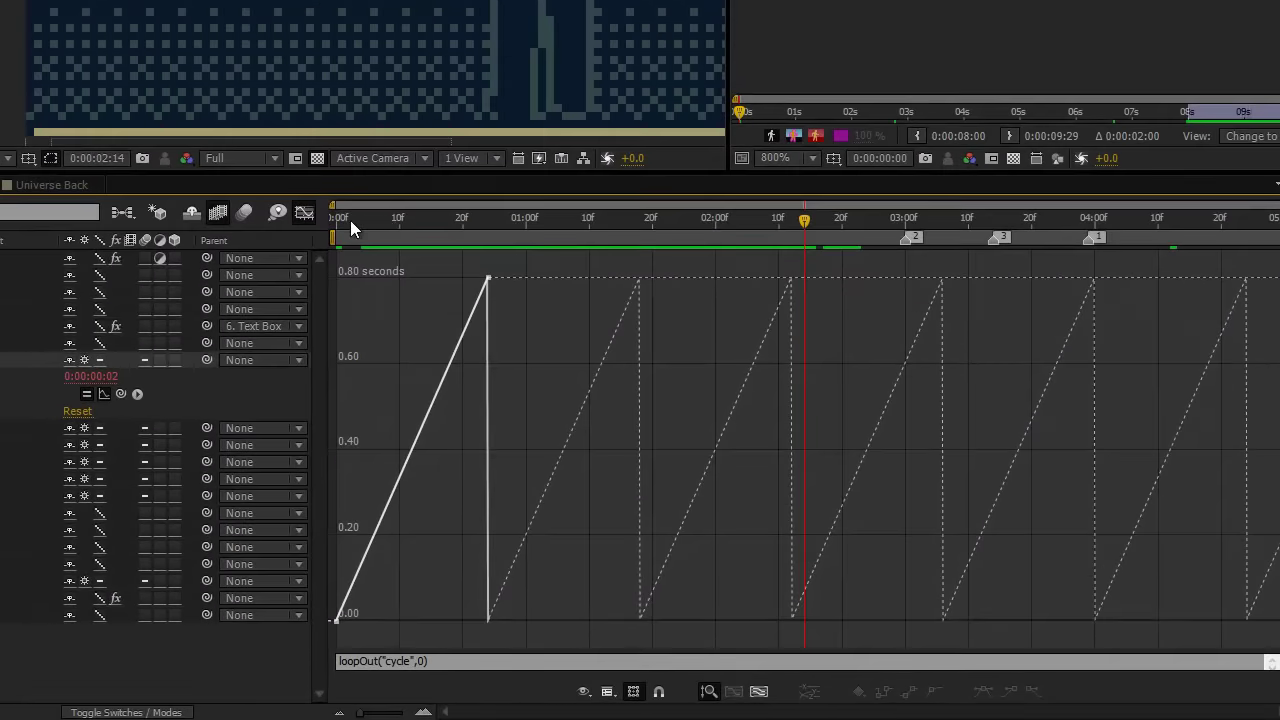
click(304, 214)
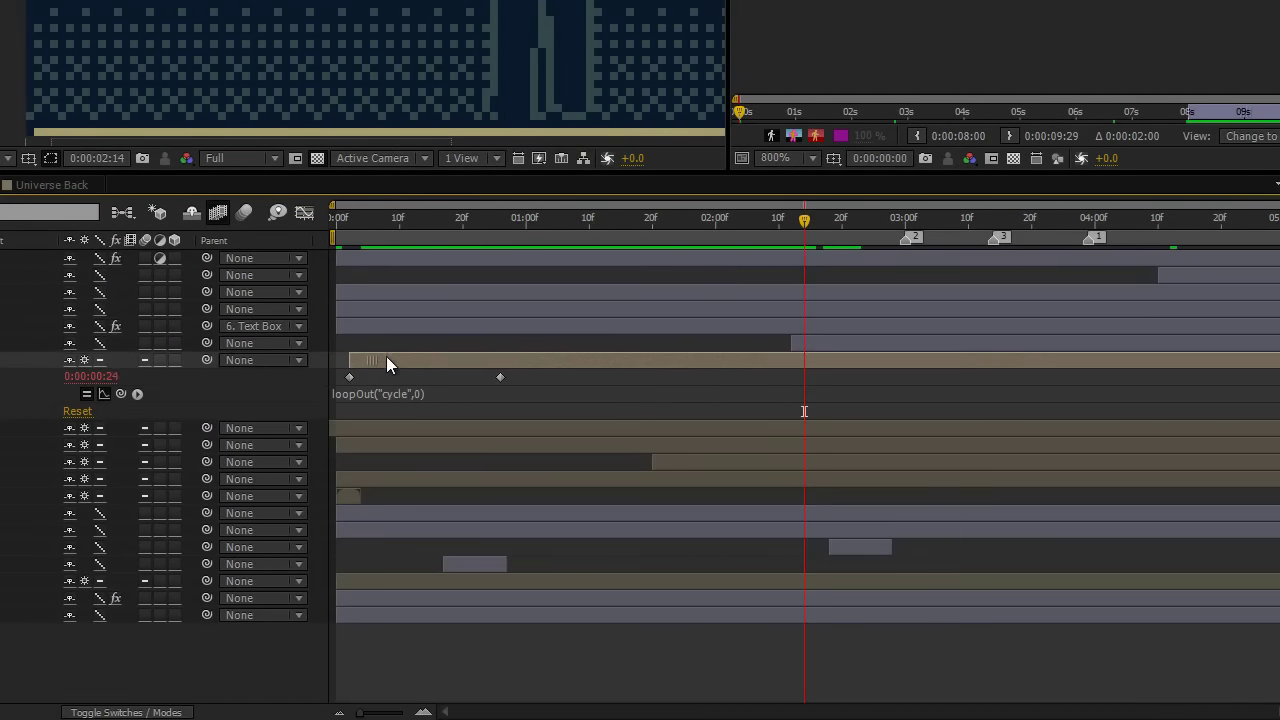
Try sliding the uppermost Twinkle layer later in time, preview the delayed loop and undo the shift.
drag(386, 360, 420, 362)
key(KP_0)
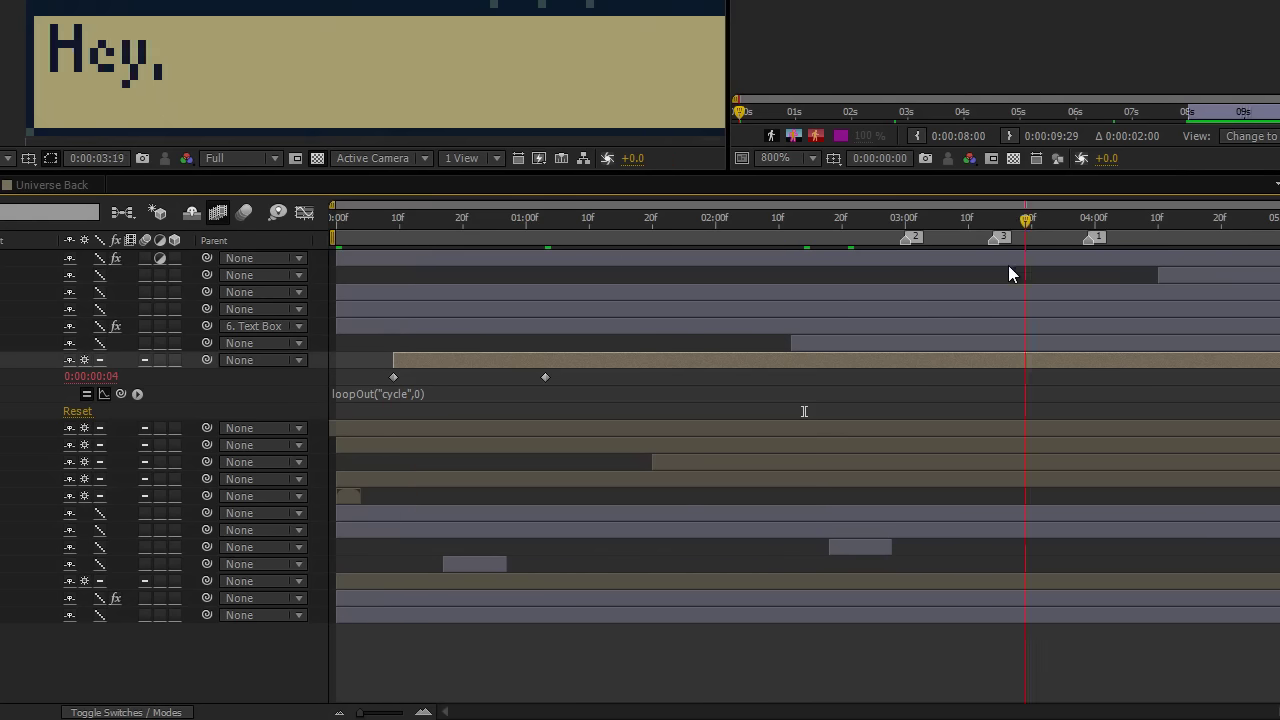
drag(1009, 266, 241, 279)
key(ctrl+z)
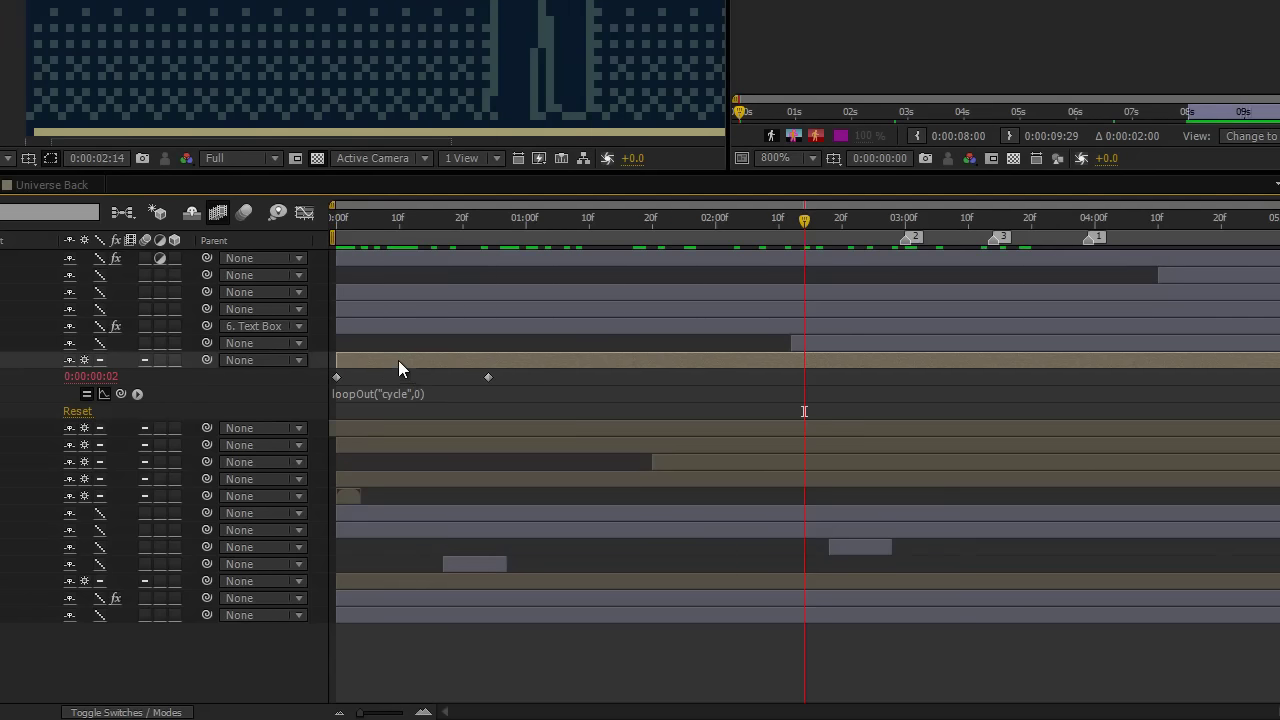
Try adding a Time Remap keyframe with the value 0:00:00:10 at 0:00:00:11 on the uppermost Twinkle layer.
click(365, 338)
mouse_move(317, 13)
mouse_down()
mouse_move(317, 31)
mouse_move(351, 43)
mouse_move(313, 38)
mouse_up()
scroll(329, 26, down, 1)
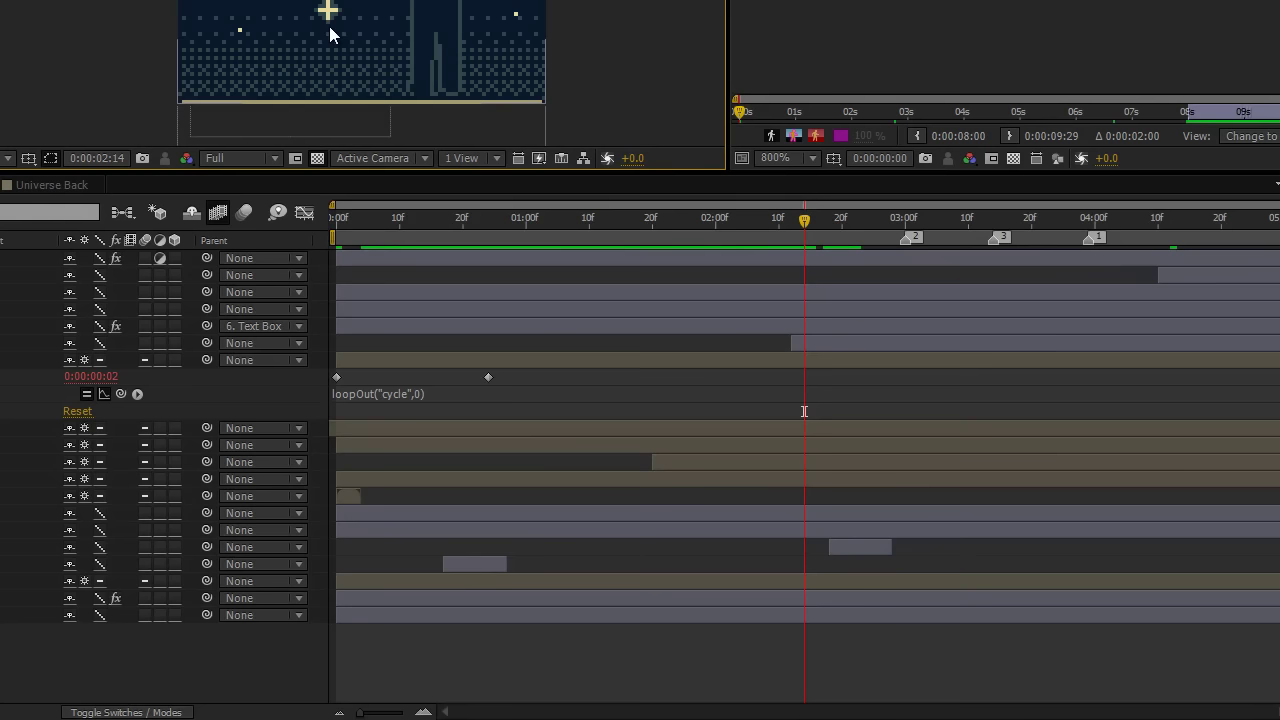
drag(337, 219, 429, 261)
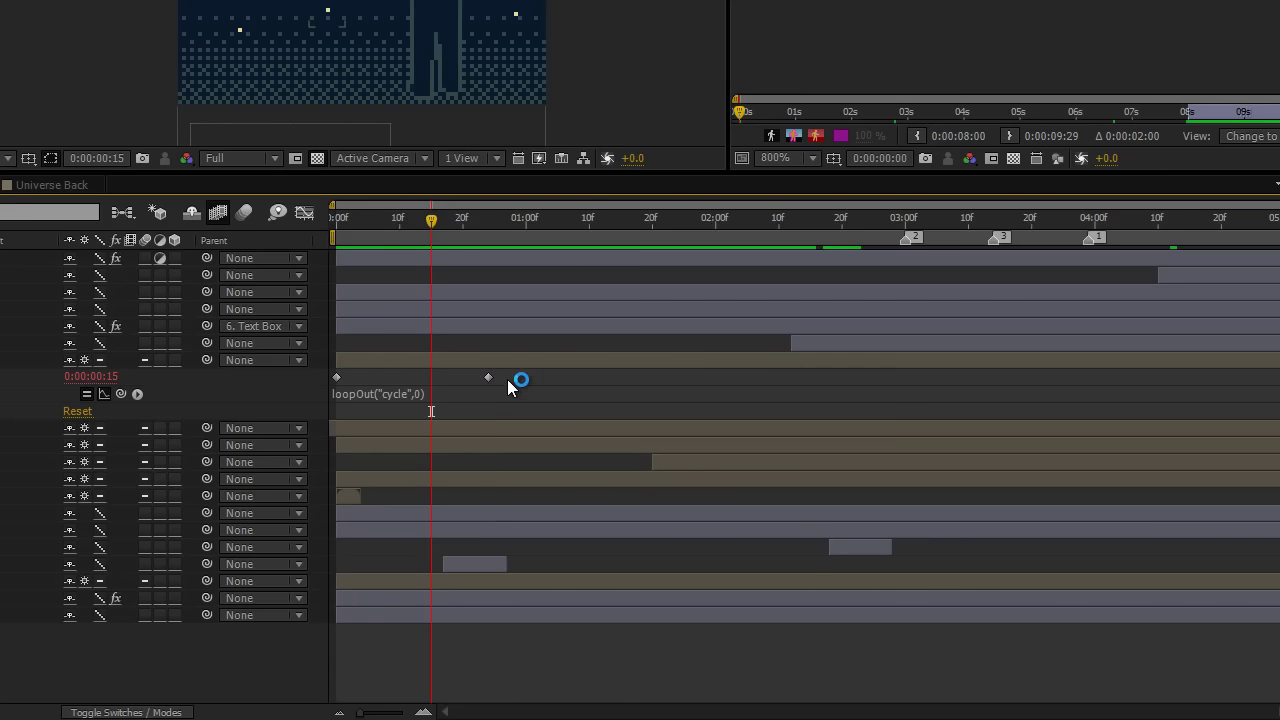
drag(508, 372, 298, 375)
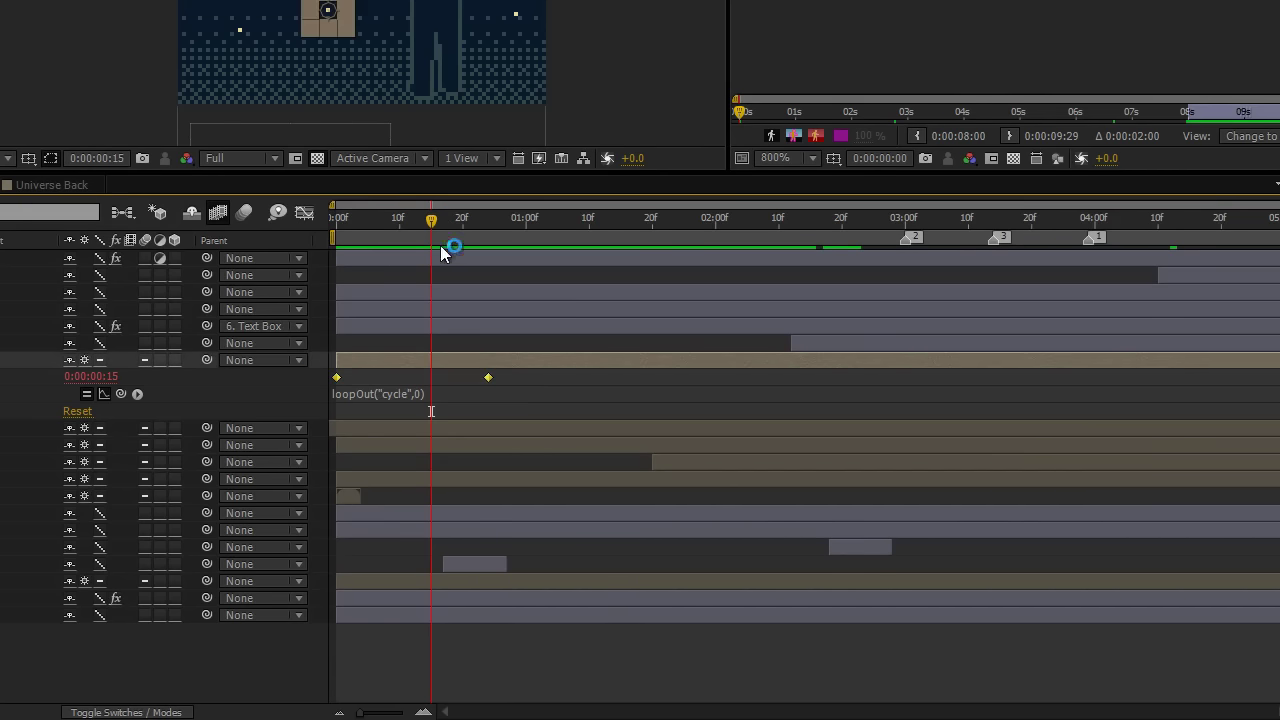
click(407, 218)
click(436, 390)
click(434, 377)
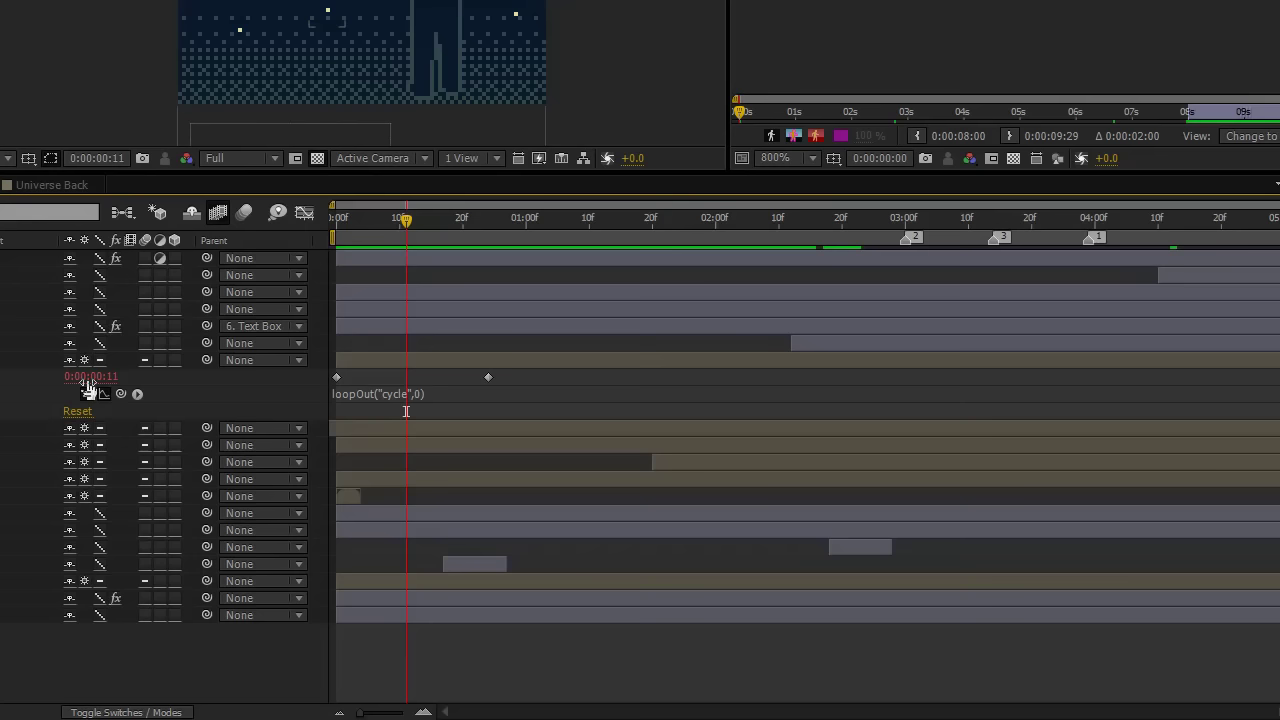
drag(80, 377, 69, 377)
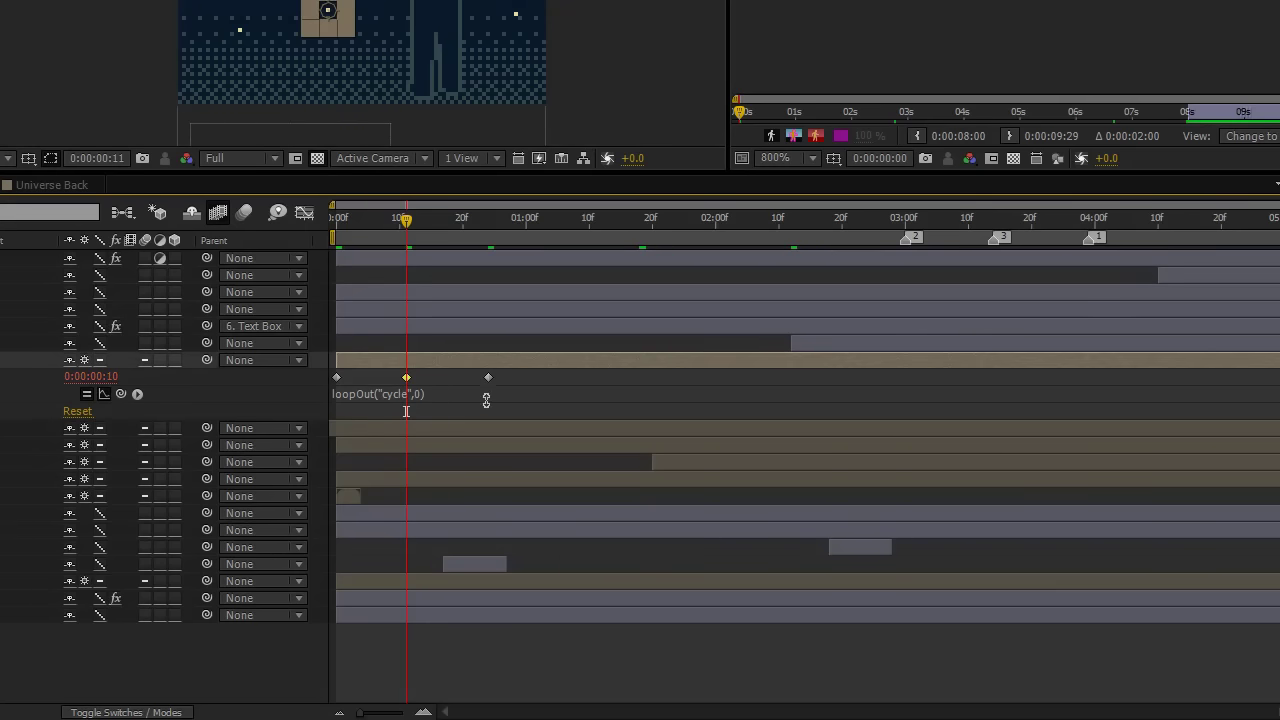
Try retiming the middle and last Time Remap keyframes in the Graph Editor, undo all keyframe changes and return to the layer bars.
click(305, 214)
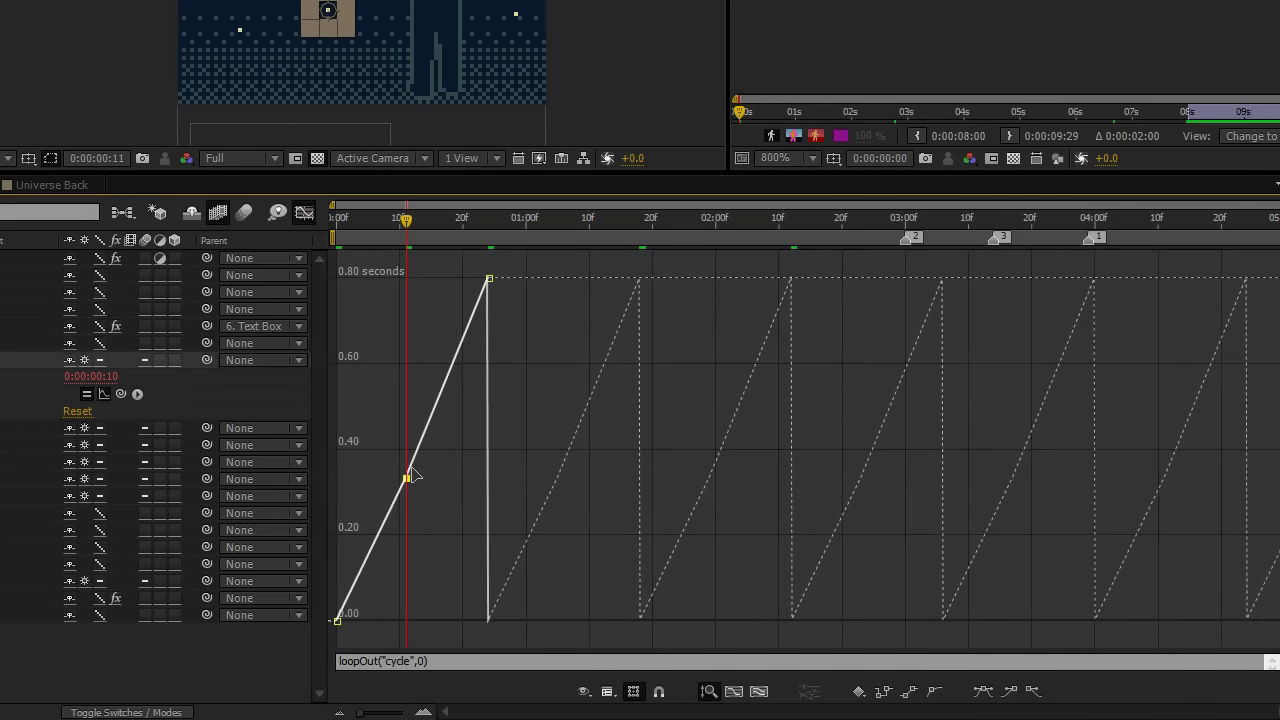
drag(413, 476, 450, 479)
click(506, 286)
drag(480, 275, 696, 283)
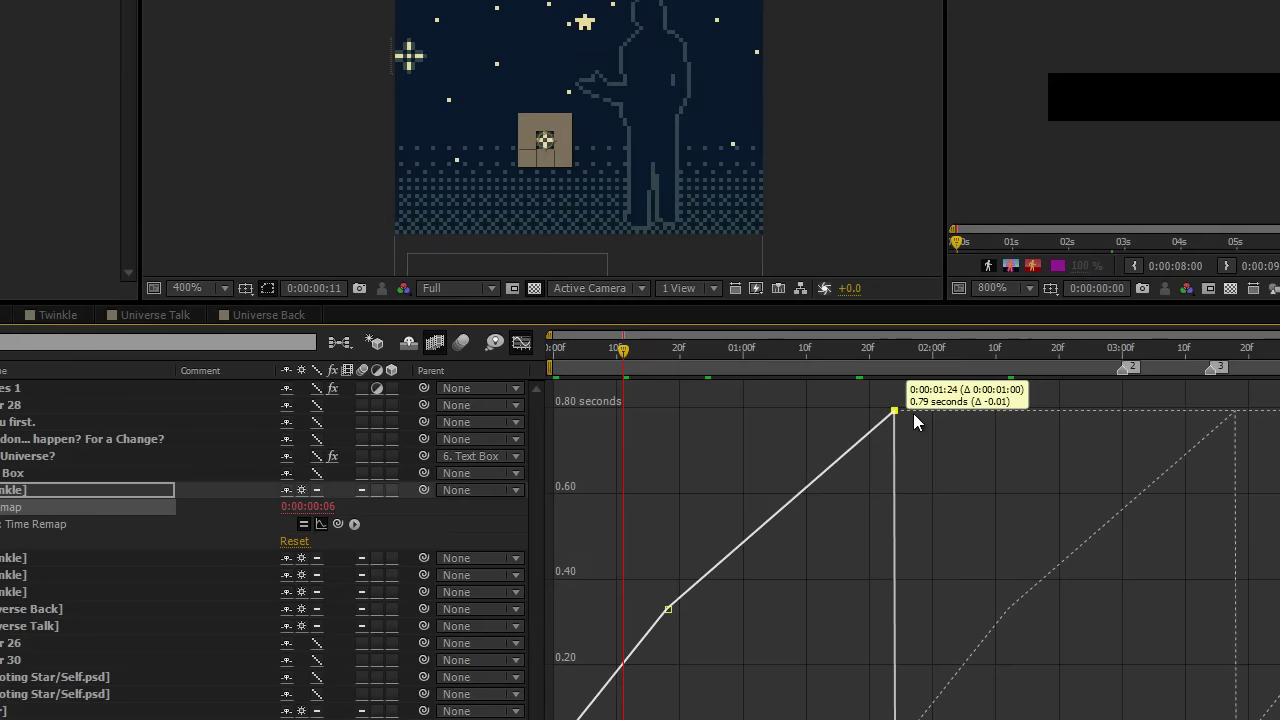
drag(913, 413, 743, 408)
key(ctrl+z)
key(ctrl+z)
key(ctrl+z)
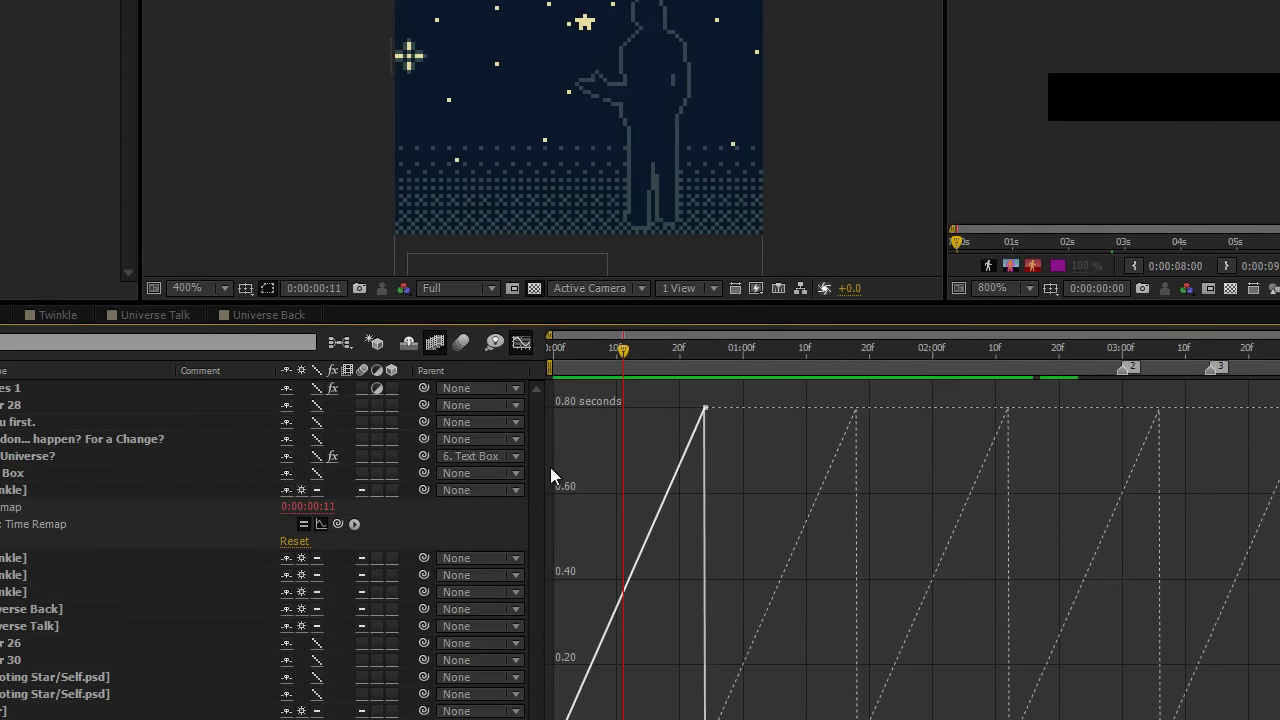
click(523, 343)
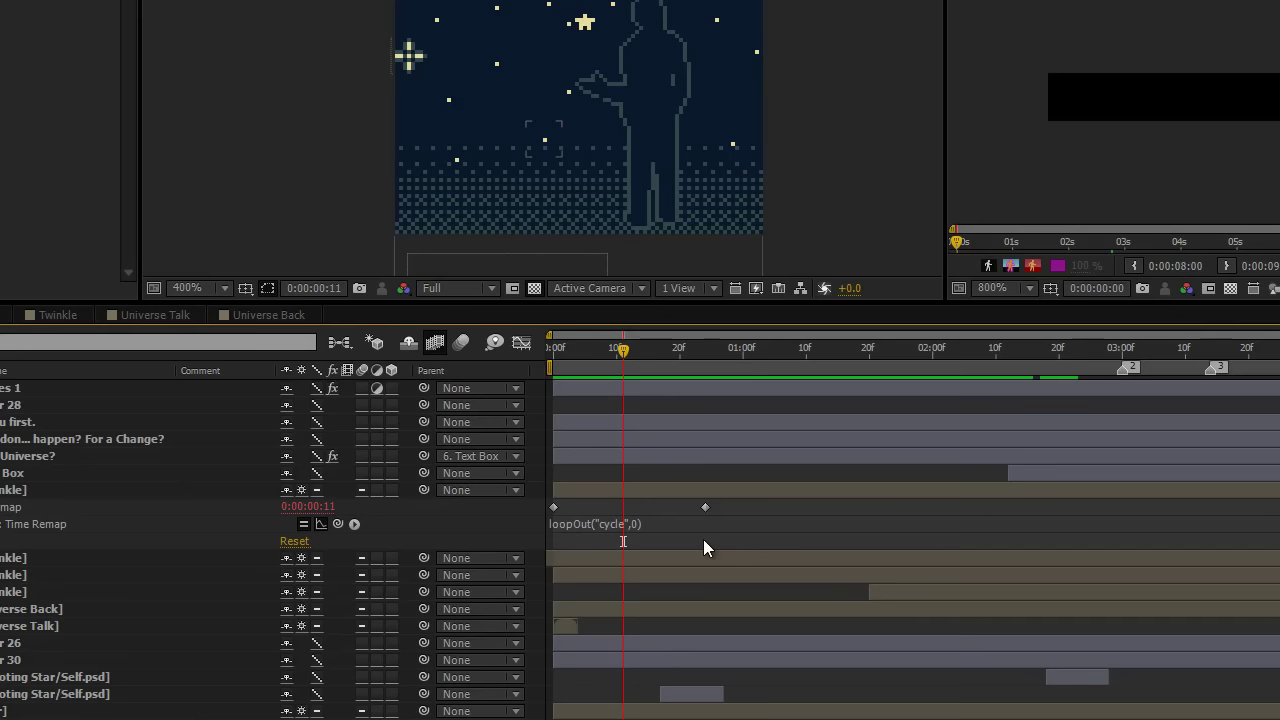
Duplicate the looping Twinkle layer and place the copy in the upper sky to the left of the standing figure.
click(29, 490)
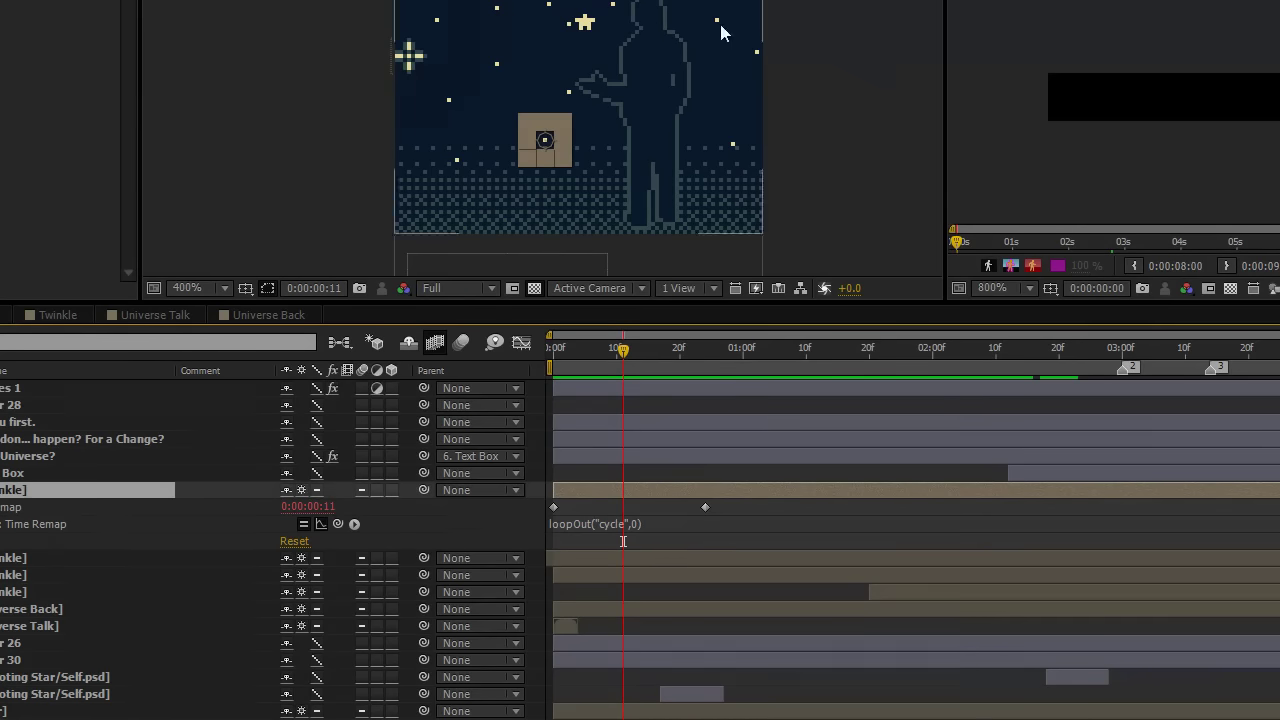
key(ctrl+d)
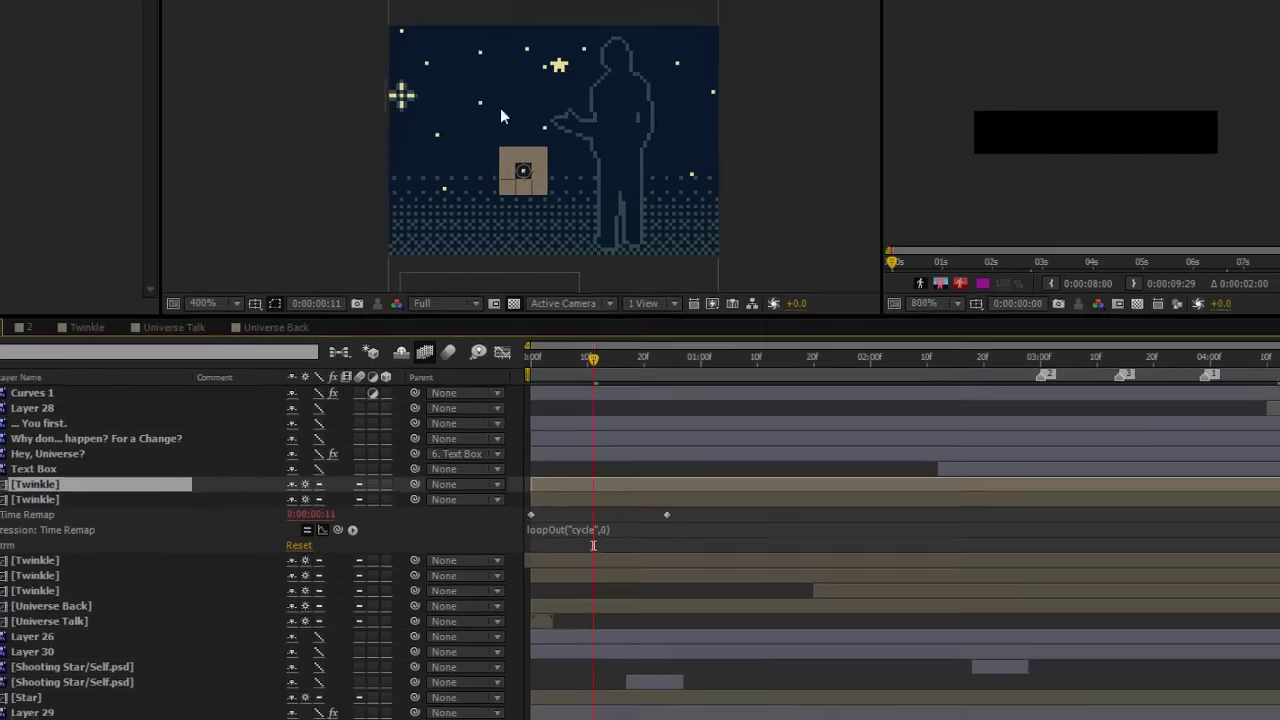
drag(549, 135, 481, 44)
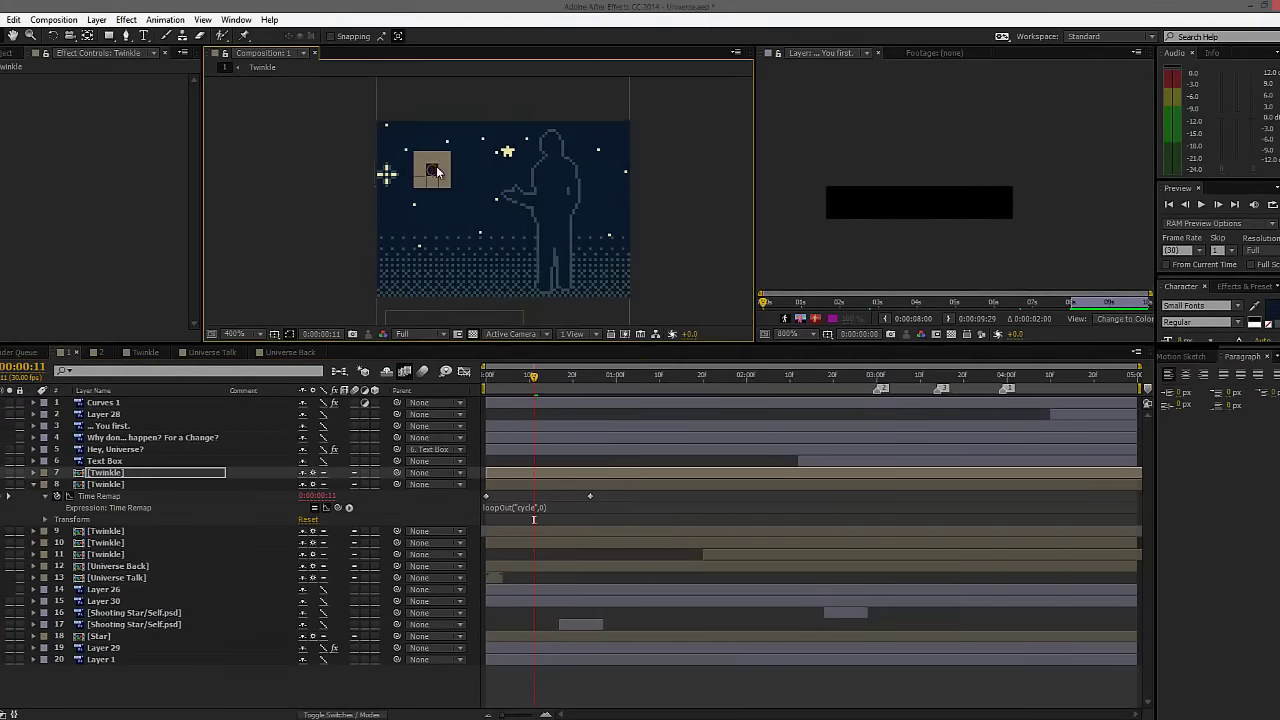
scroll(436, 166, up, 2)
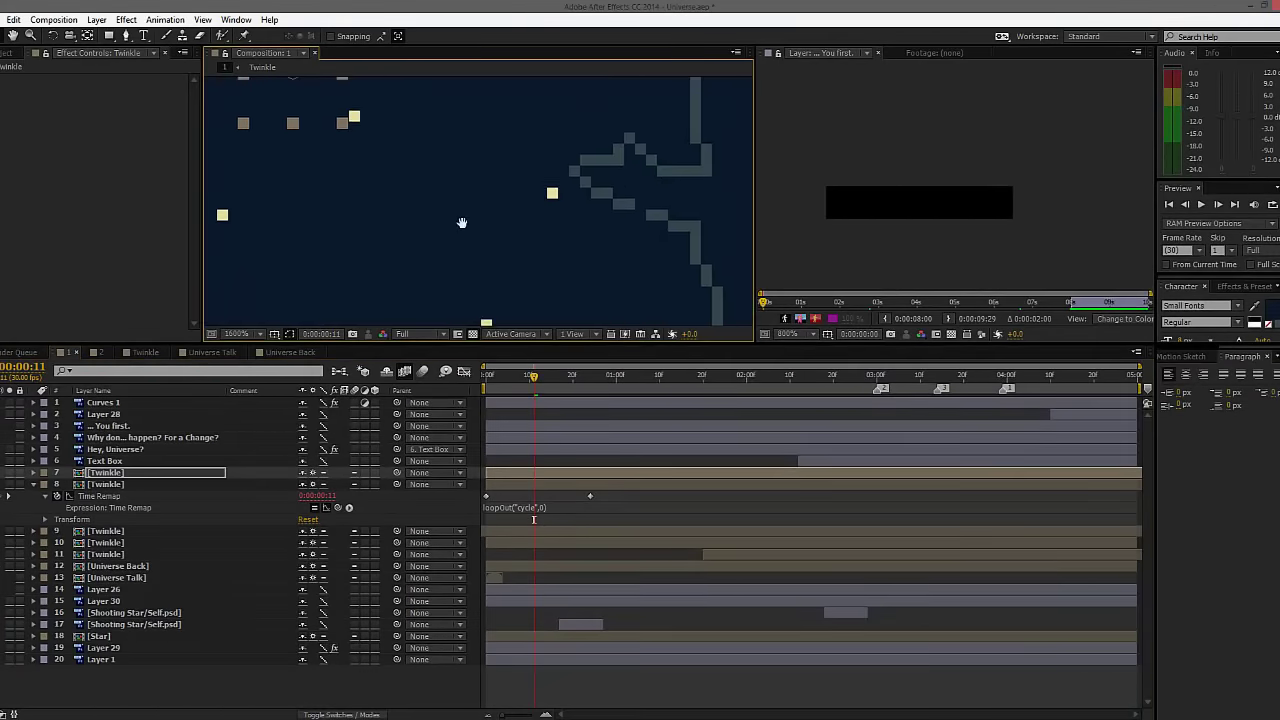
drag(459, 219, 484, 240)
Duplicate the Twinkle copy and place the new star near the horizon, left of the original twinkle.
scroll(484, 240, down, 1)
key(ctrl+d)
drag(441, 167, 404, 265)
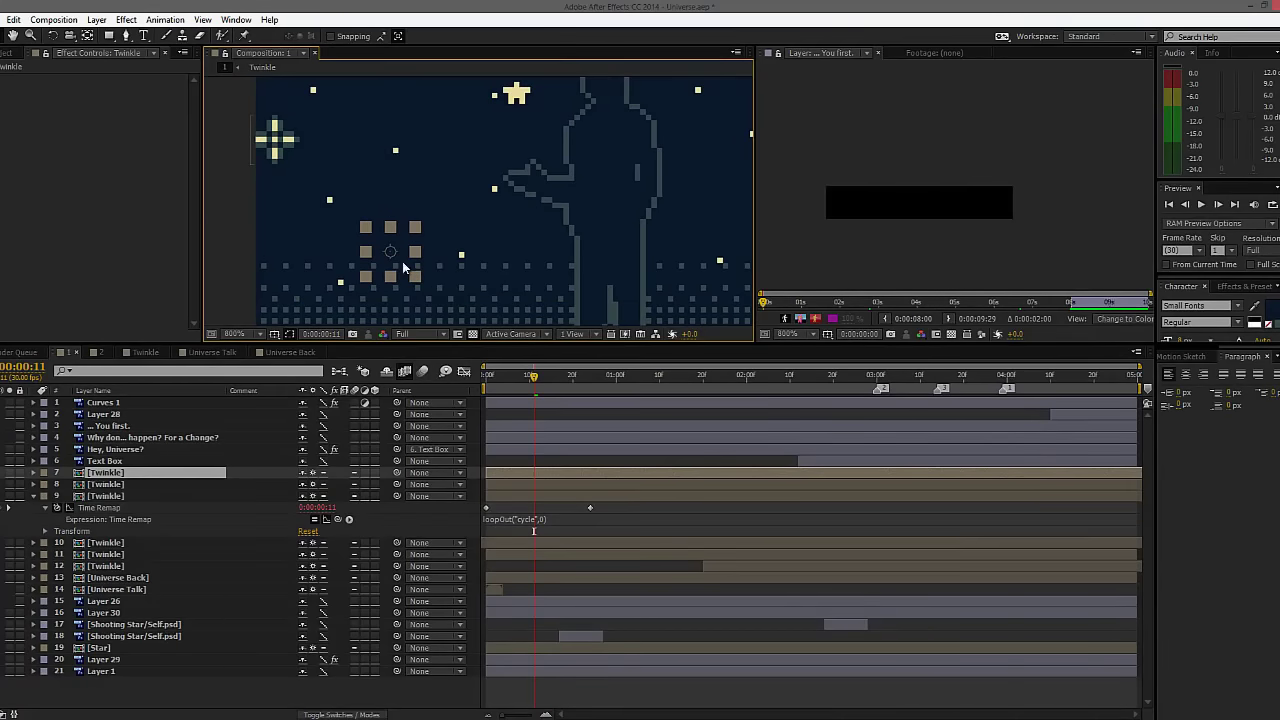
Stagger the two Twinkle copies to start about 6 and 15 frames in, and preview the offset twinkles from the beginning.
drag(523, 379, 603, 386)
scroll(443, 206, down, 1)
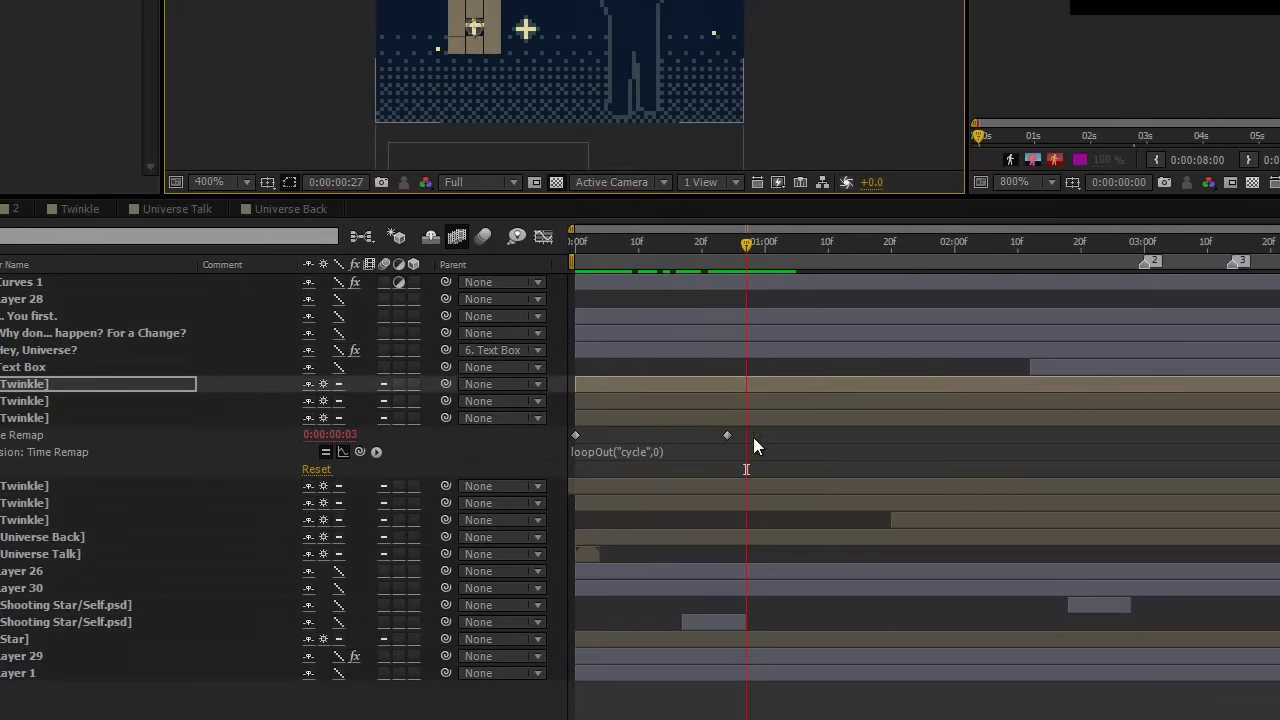
click(672, 419)
drag(649, 383, 742, 384)
drag(640, 256, 562, 258)
key(space)
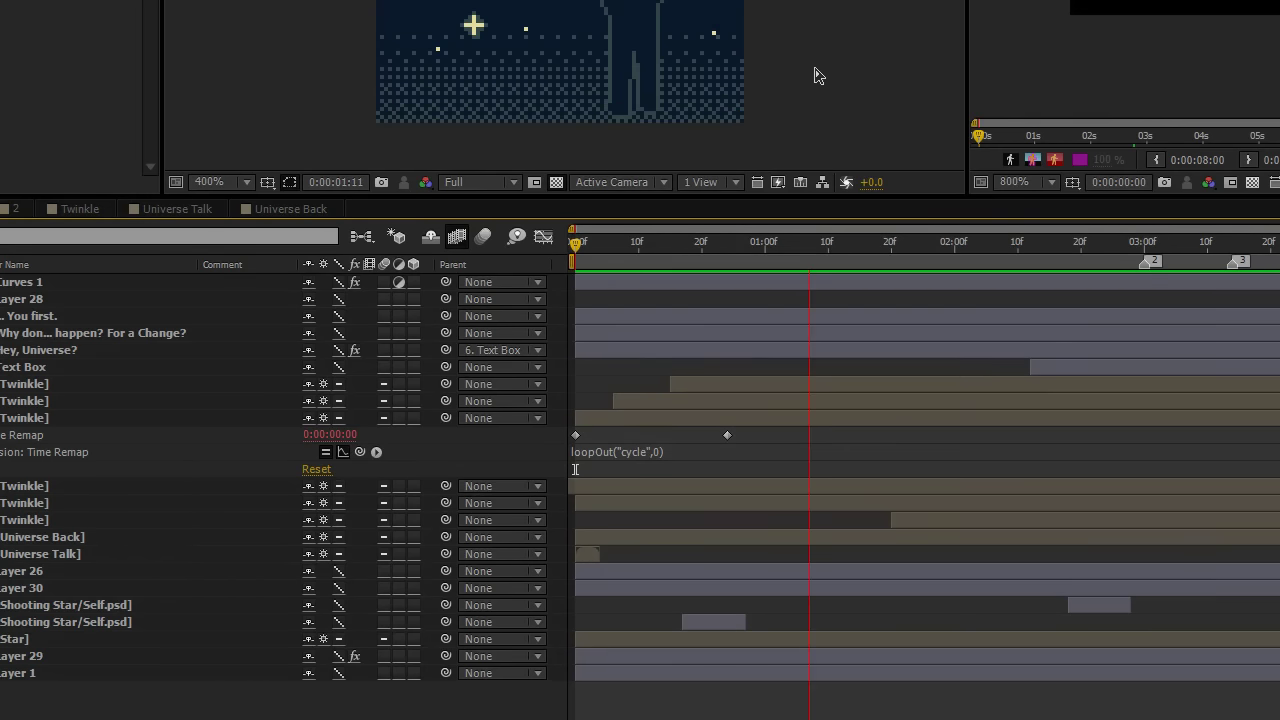
key(space)
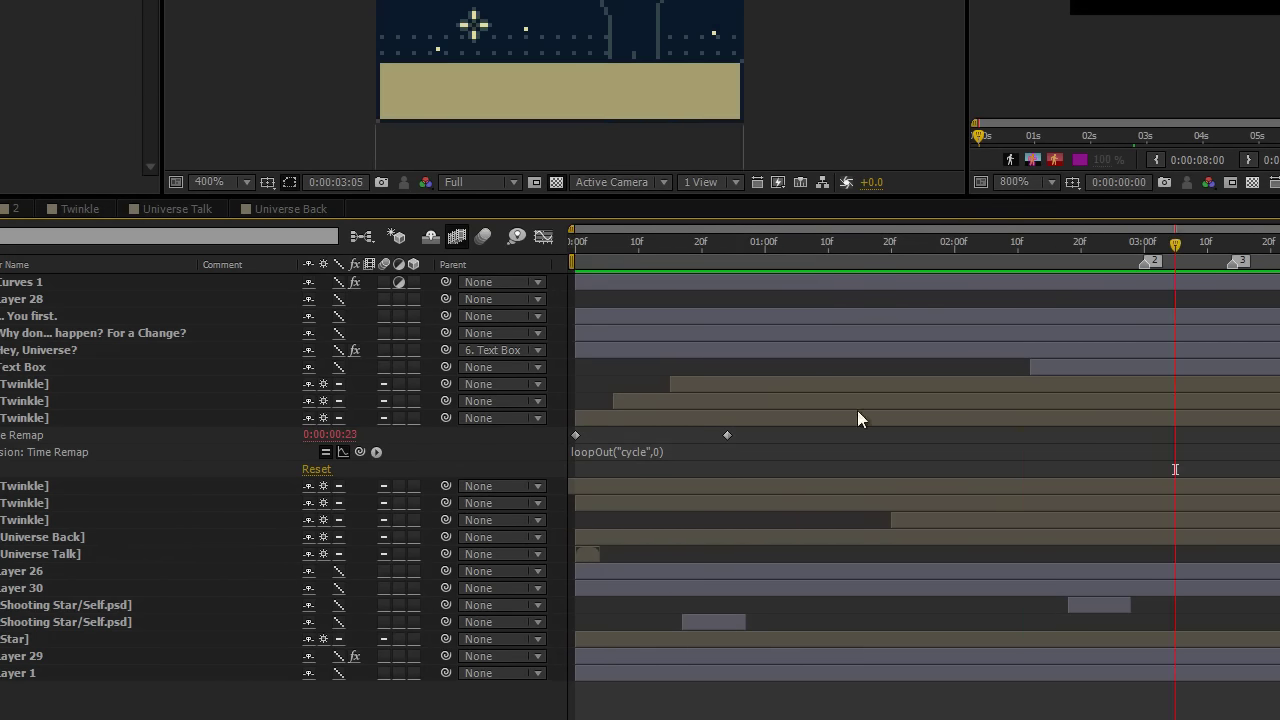
View the Universe Talk composition, switch to composition 2 and scrub its dialogue to 0:00:04:22.
click(640, 452)
click(623, 371)
click(157, 210)
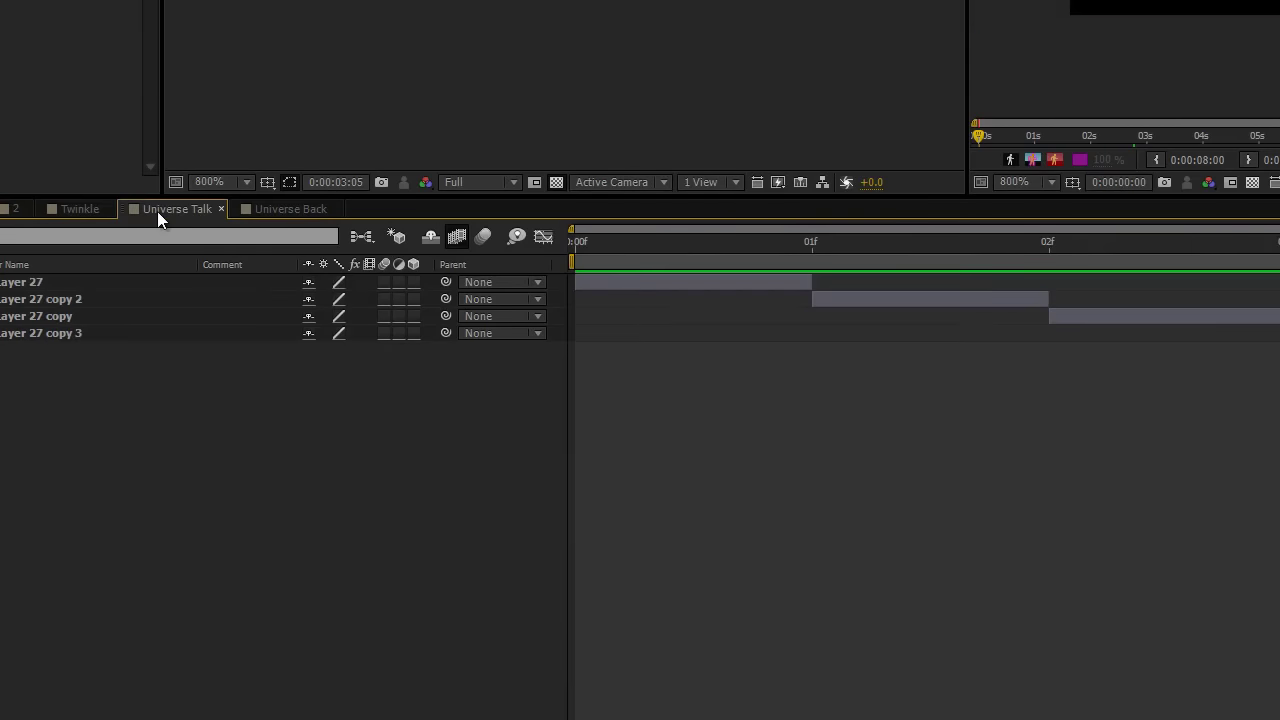
click(10, 209)
drag(668, 250, 812, 254)
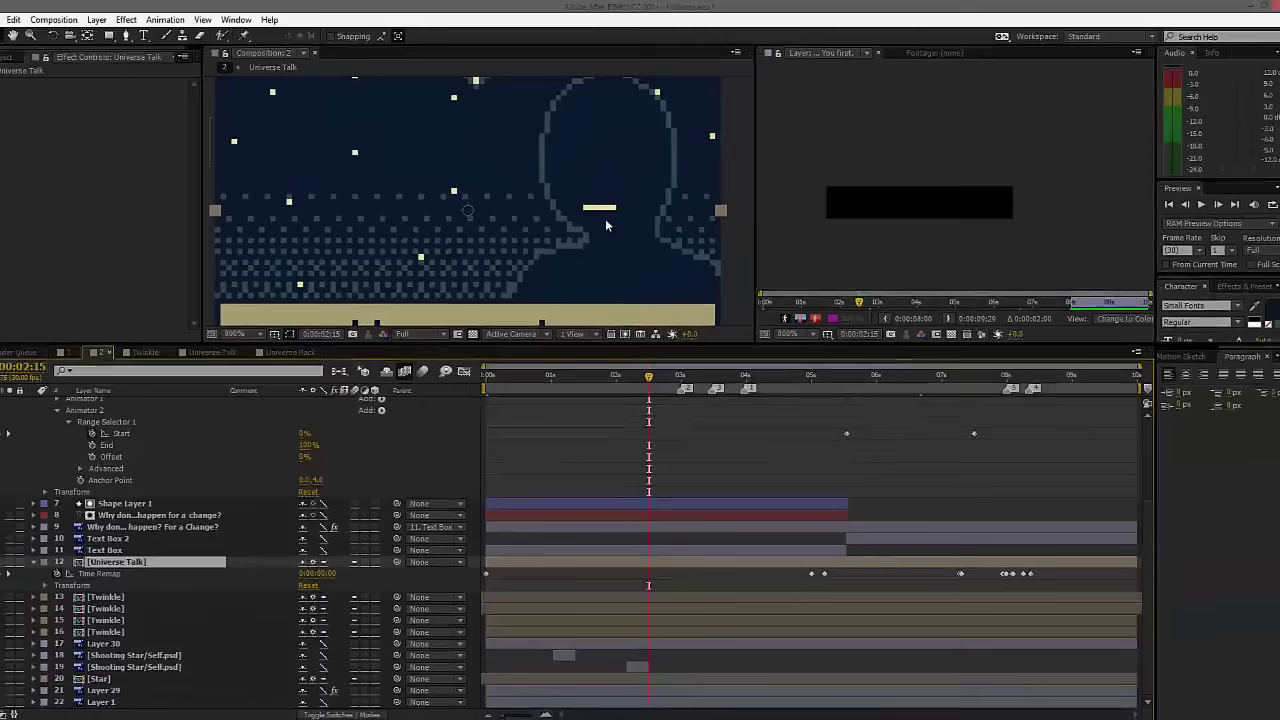
scroll(748, 18, down, 1)
drag(656, 376, 795, 384)
scroll(597, 279, up, 1)
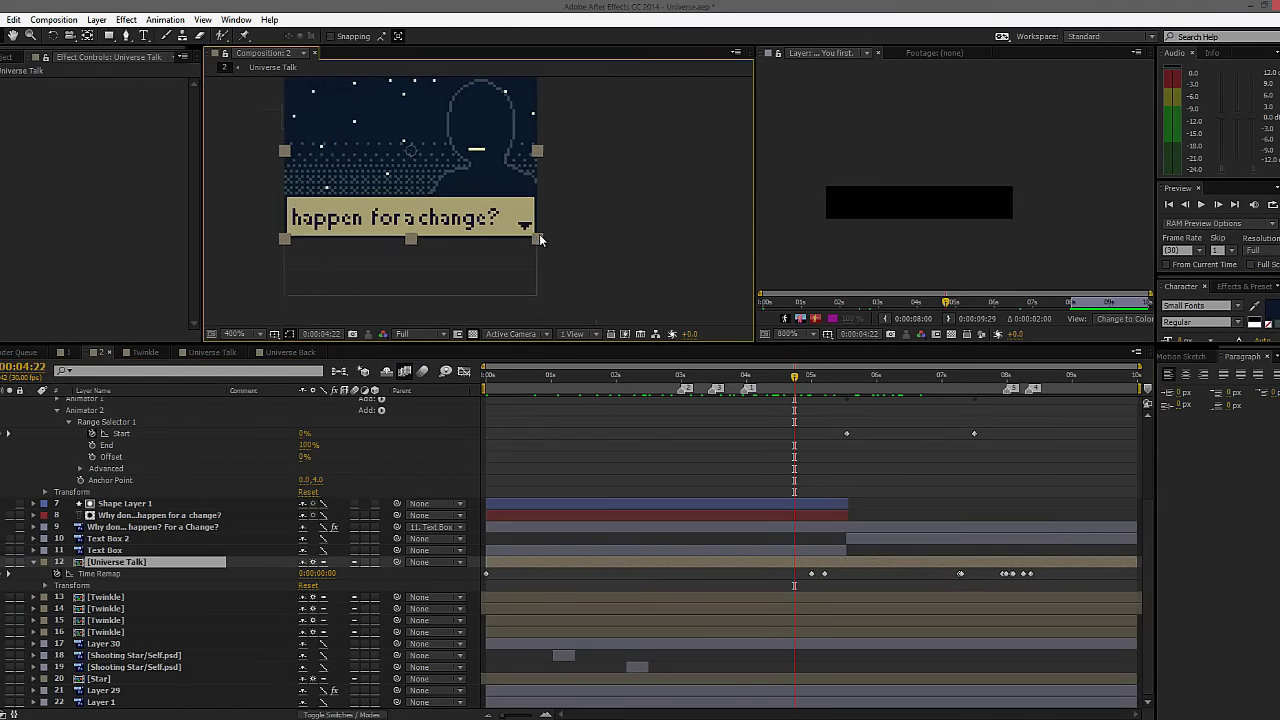
Inspect Layers 32, 31 and 28 in composition 2 and reveal the Transform properties of Layer 28, the text box arrow.
scroll(190, 468, up, 4)
click(114, 441)
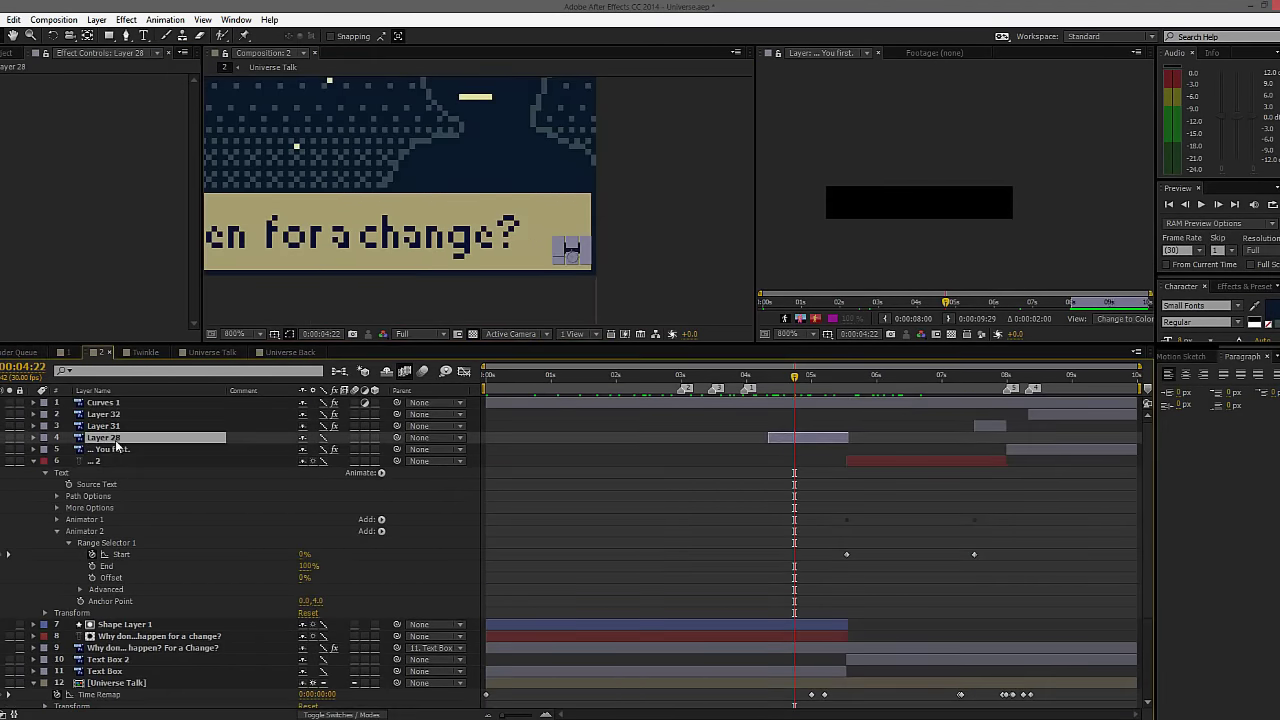
click(106, 414)
click(96, 426)
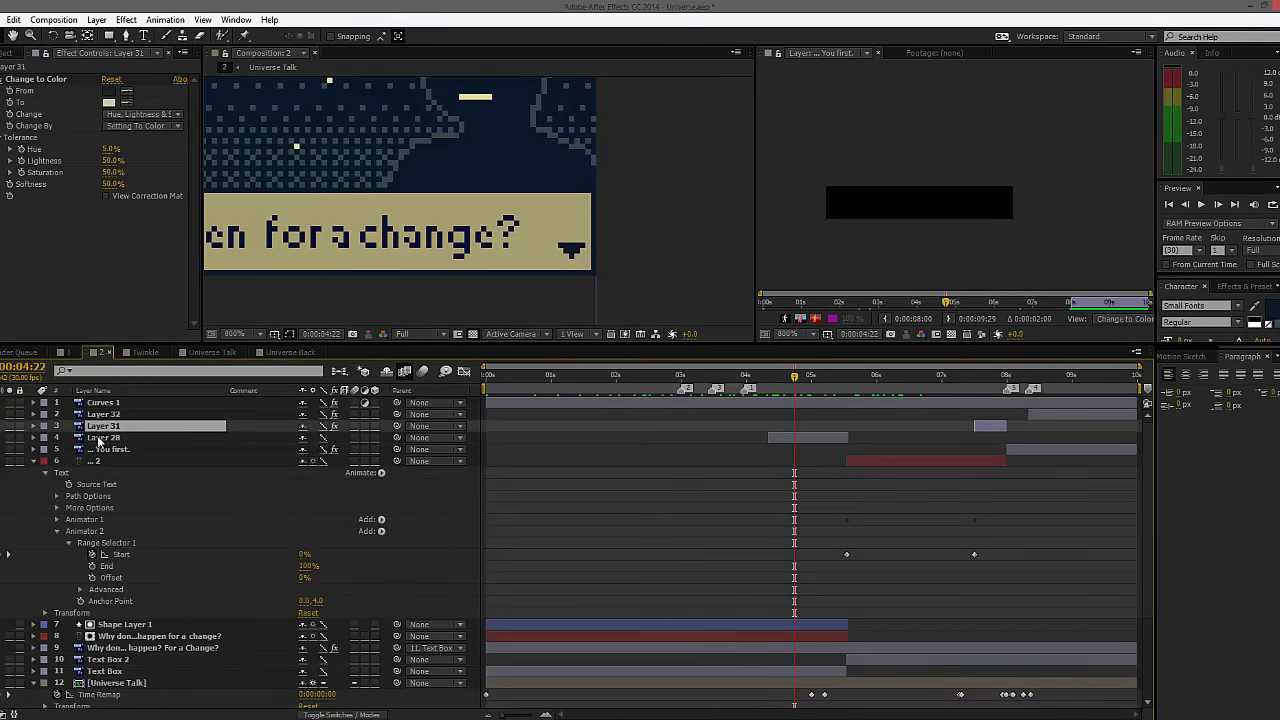
click(110, 438)
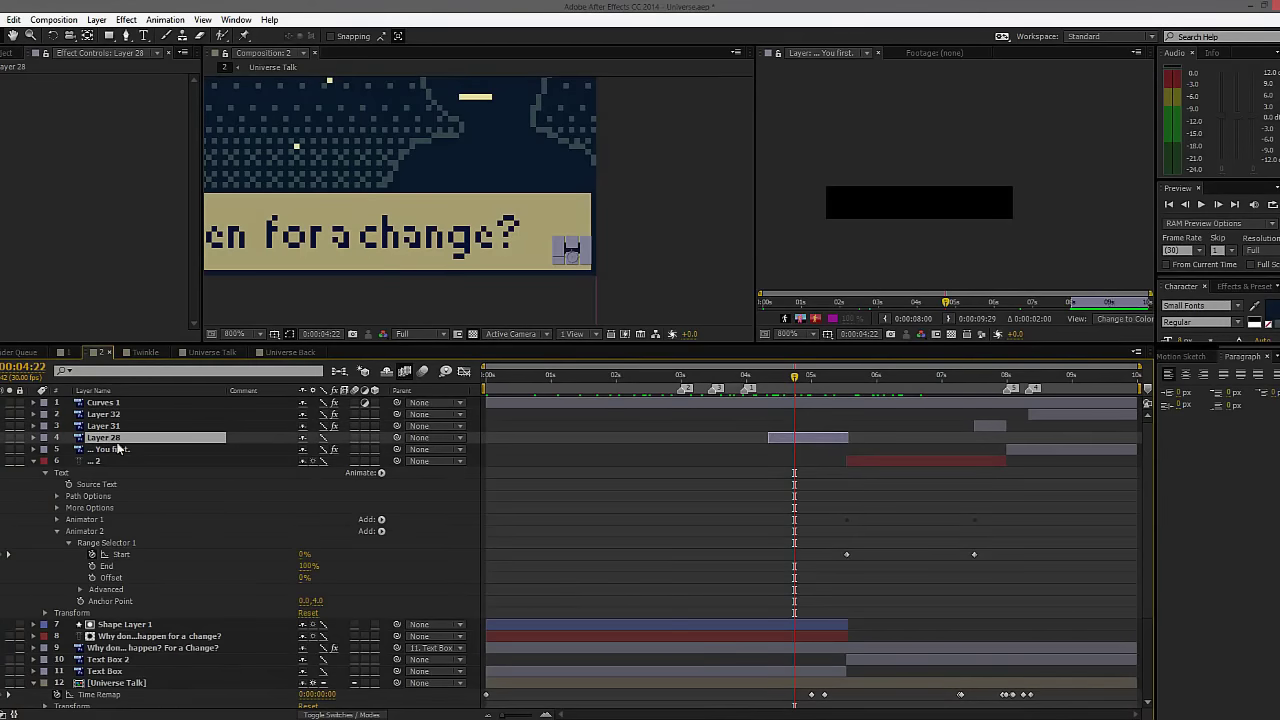
click(34, 438)
click(45, 450)
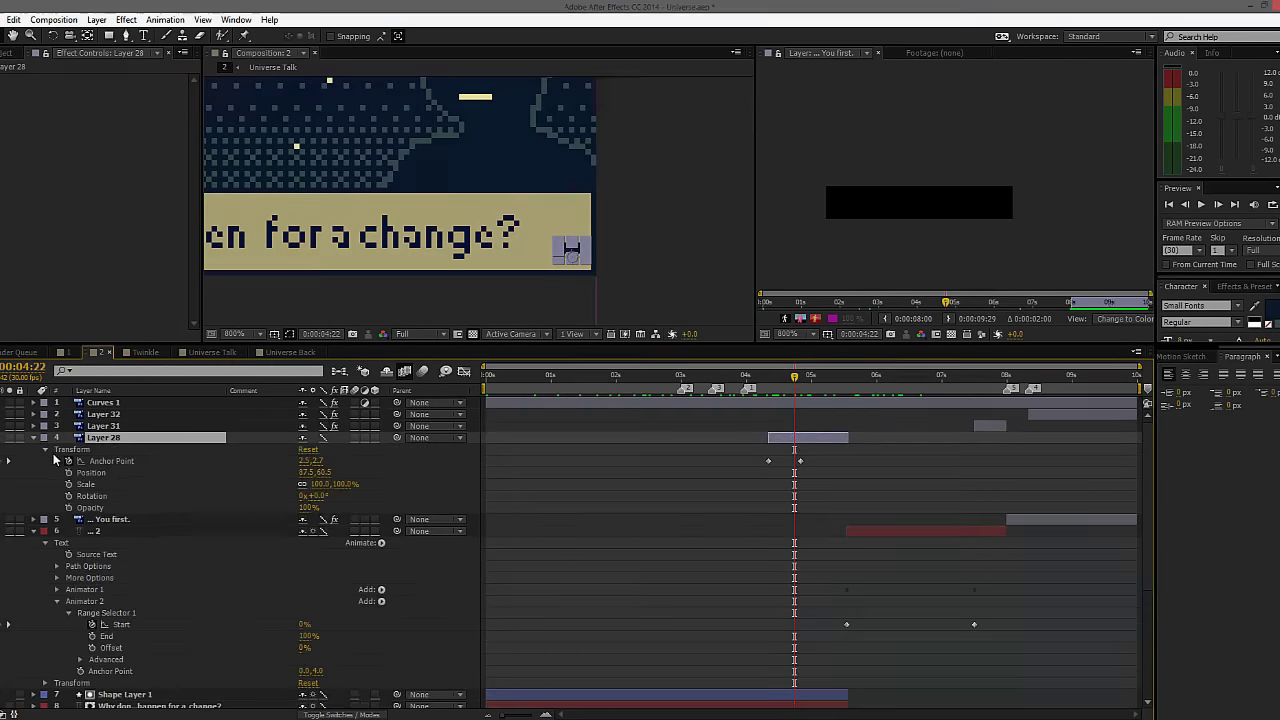
Scrub Layer 28's Anchor Point animation between 0:00:04:10 and 0:00:04:22, and preview the arrow from 0:00:04:09.
drag(788, 382, 760, 381)
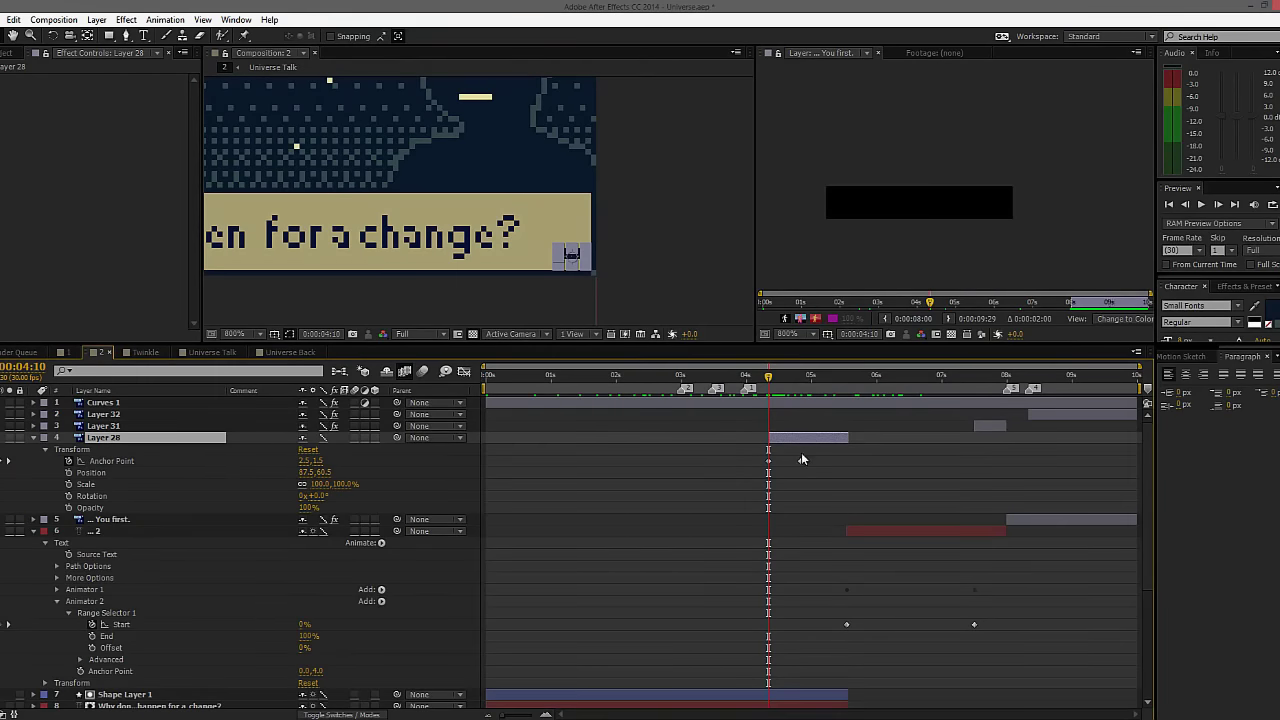
drag(770, 381, 793, 408)
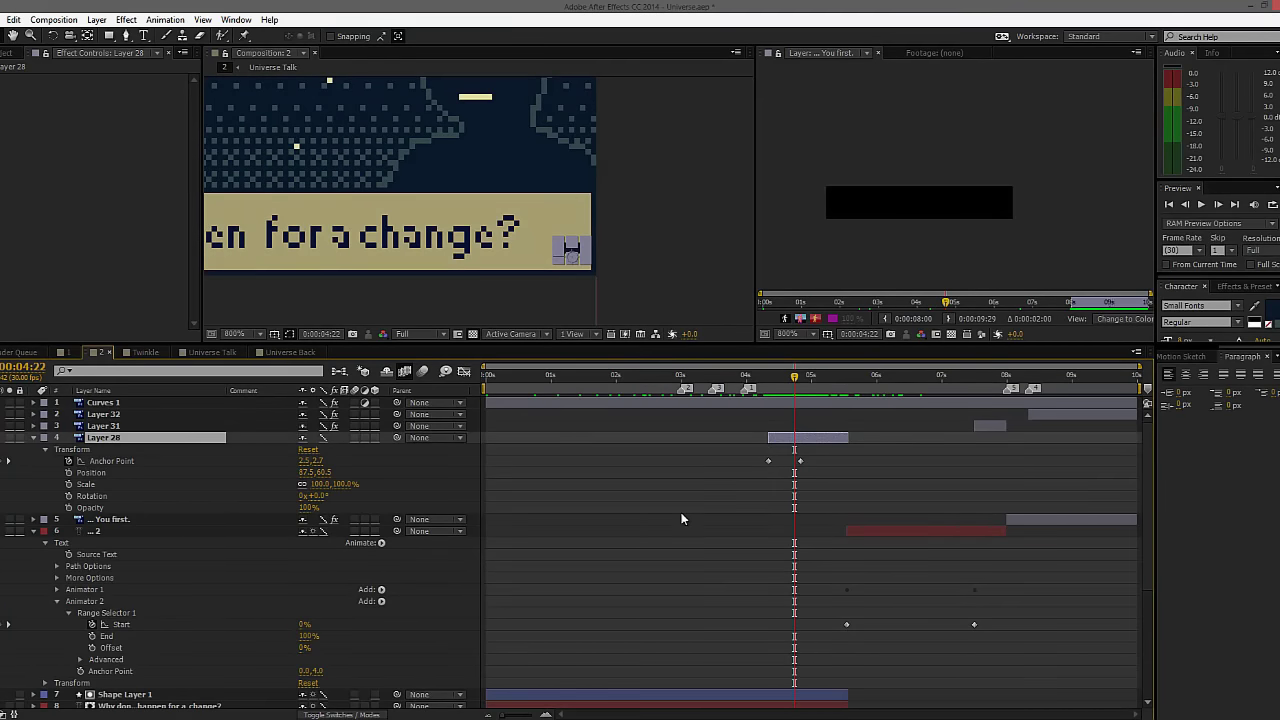
click(681, 514)
click(766, 378)
key(space)
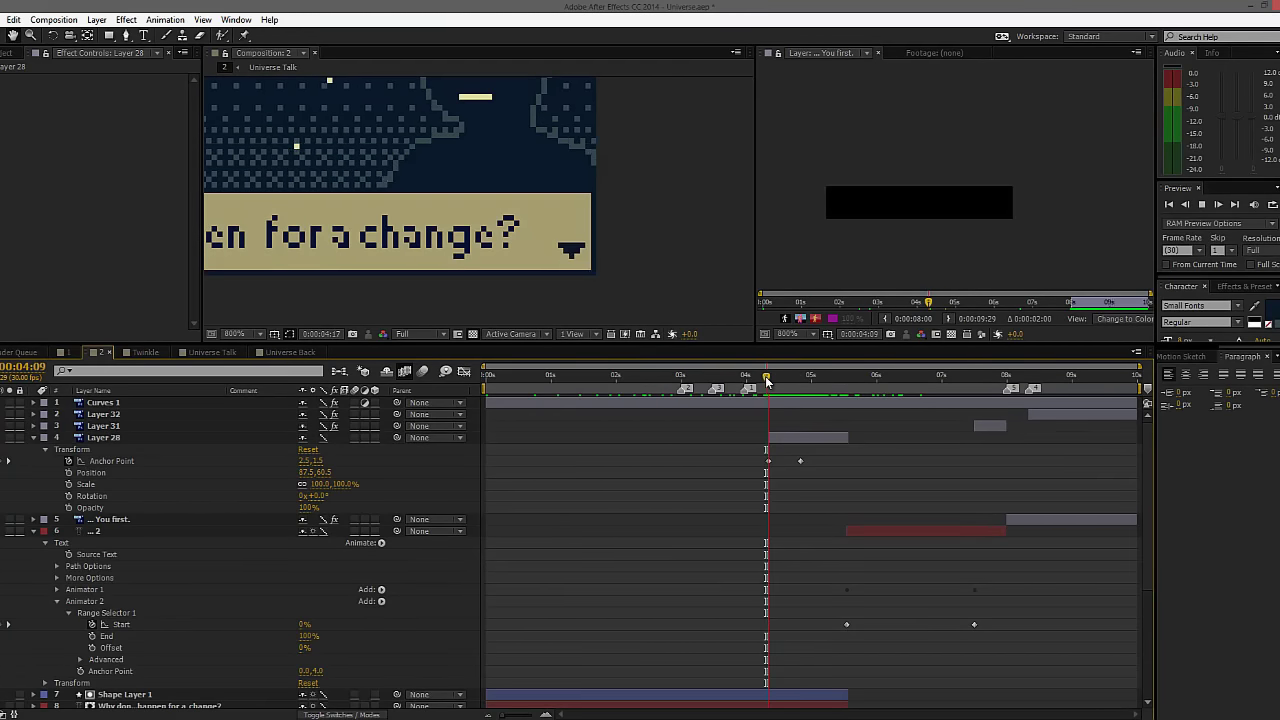
Preview composition 2 at full frame through the closing "You first." dialogue.
key(space)
scroll(554, 200, down, 1)
drag(554, 203, 621, 277)
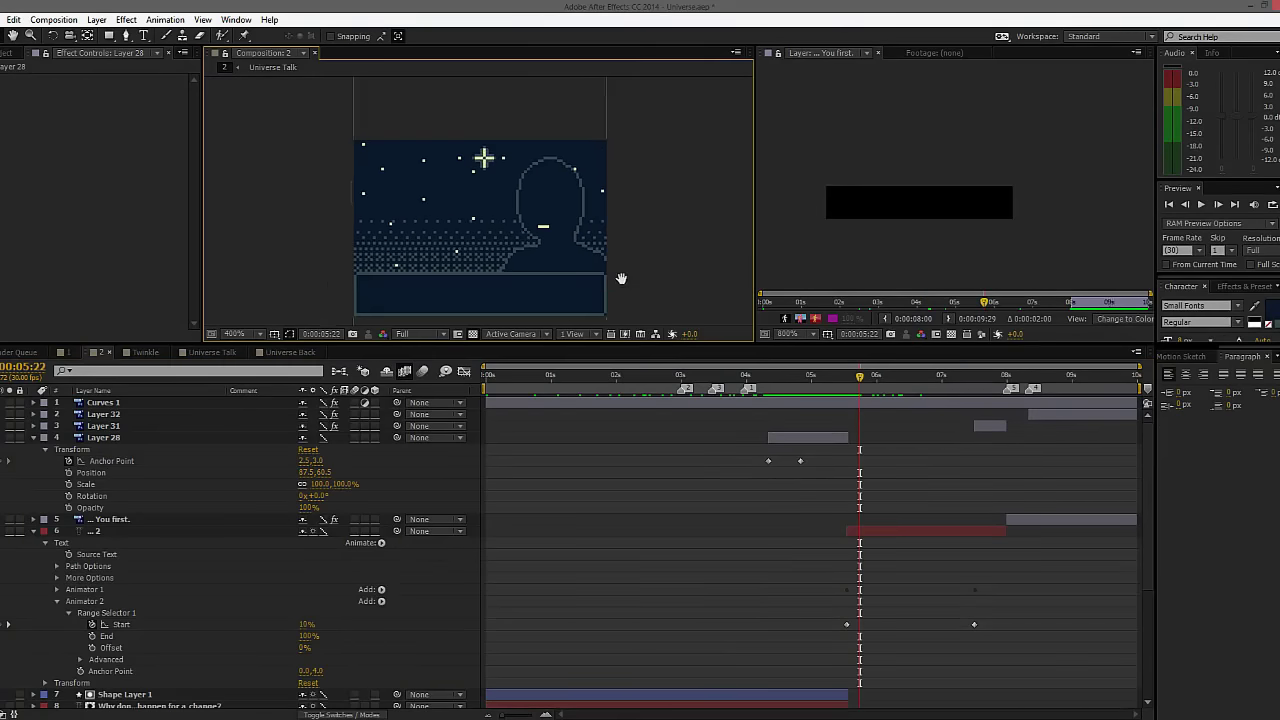
key(space)
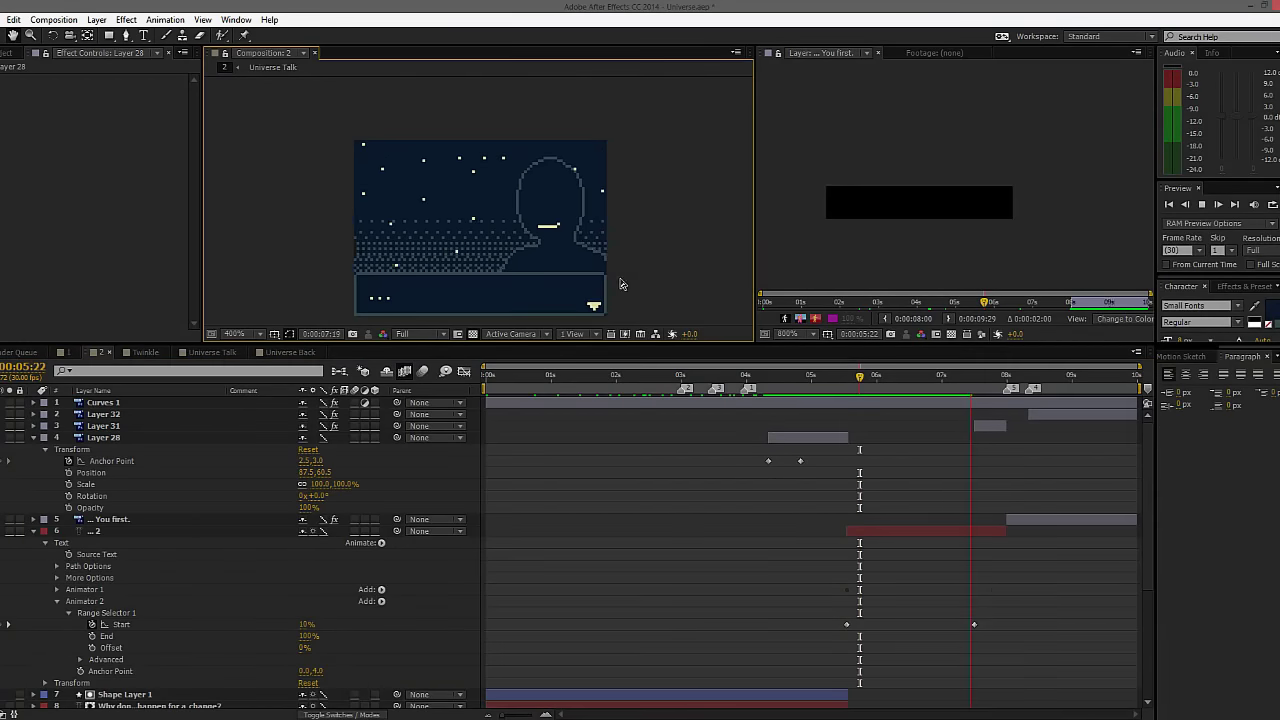
drag(618, 285, 609, 209)
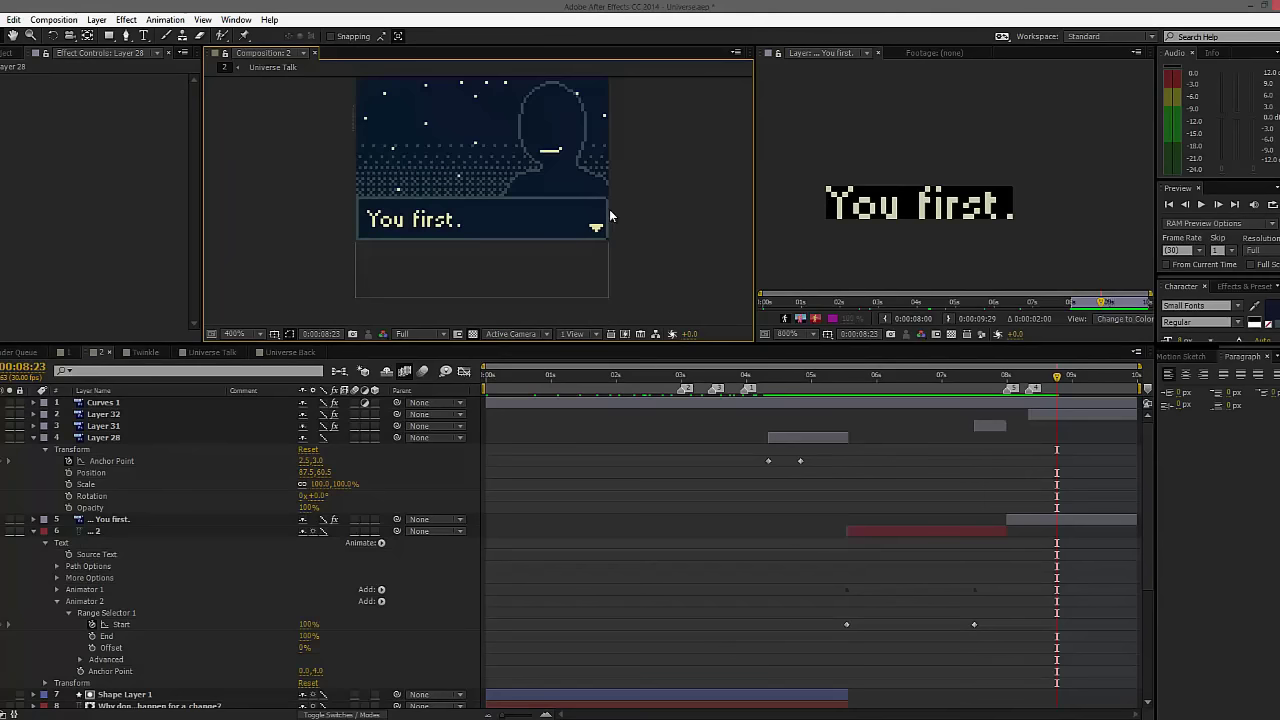
drag(350, 152, 325, 198)
Preview composition 2 from its start, check the Twinkle and Universe Talk compositions, and return to composition 2.
drag(1056, 380, 485, 388)
key(space)
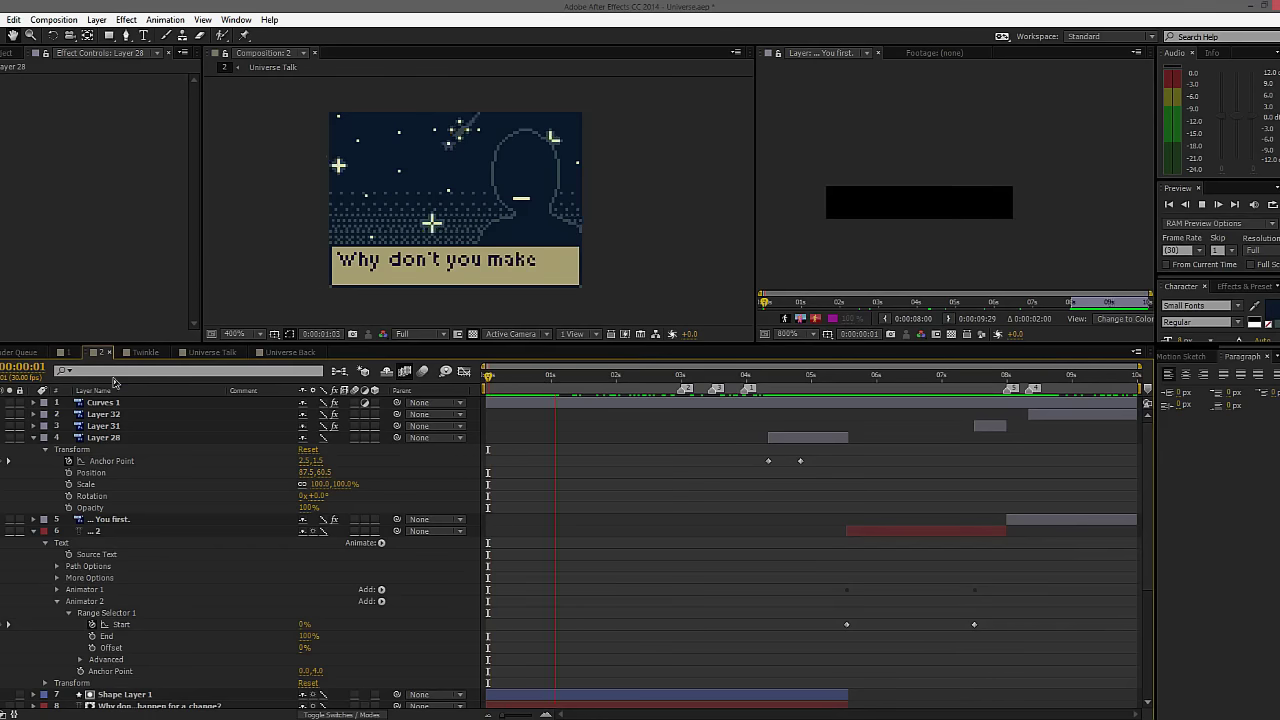
click(145, 352)
click(210, 352)
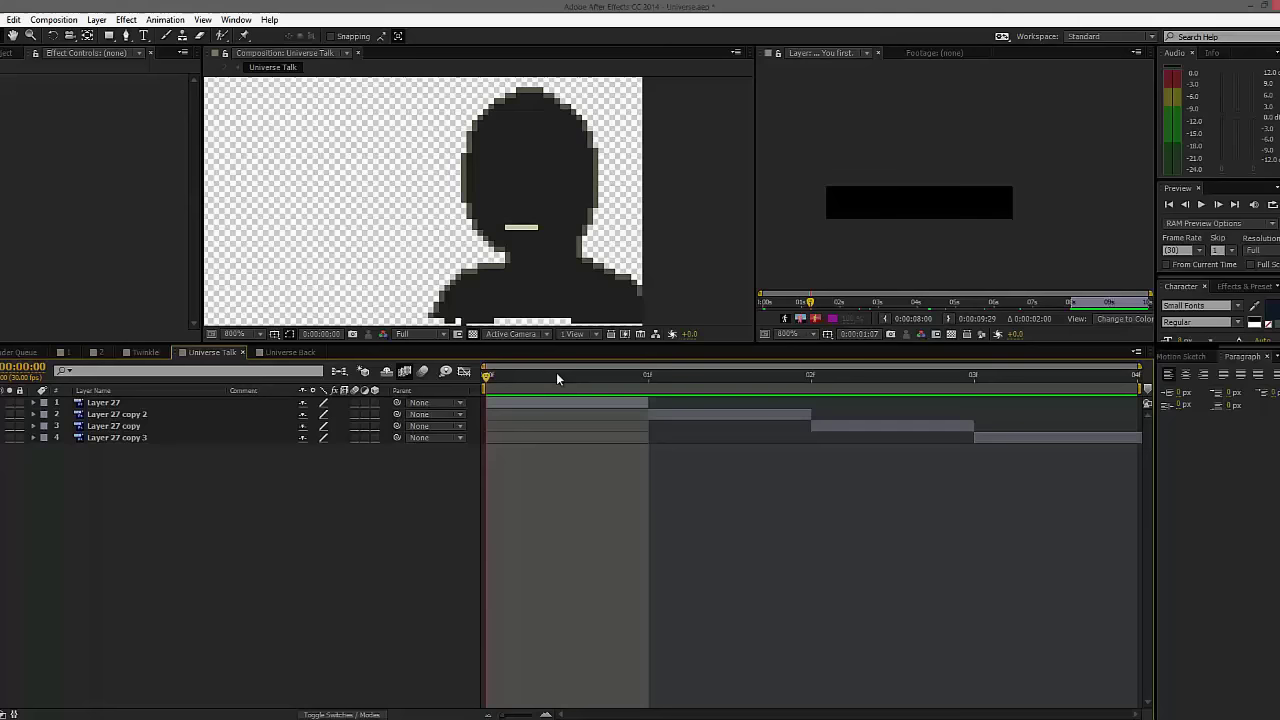
click(86, 352)
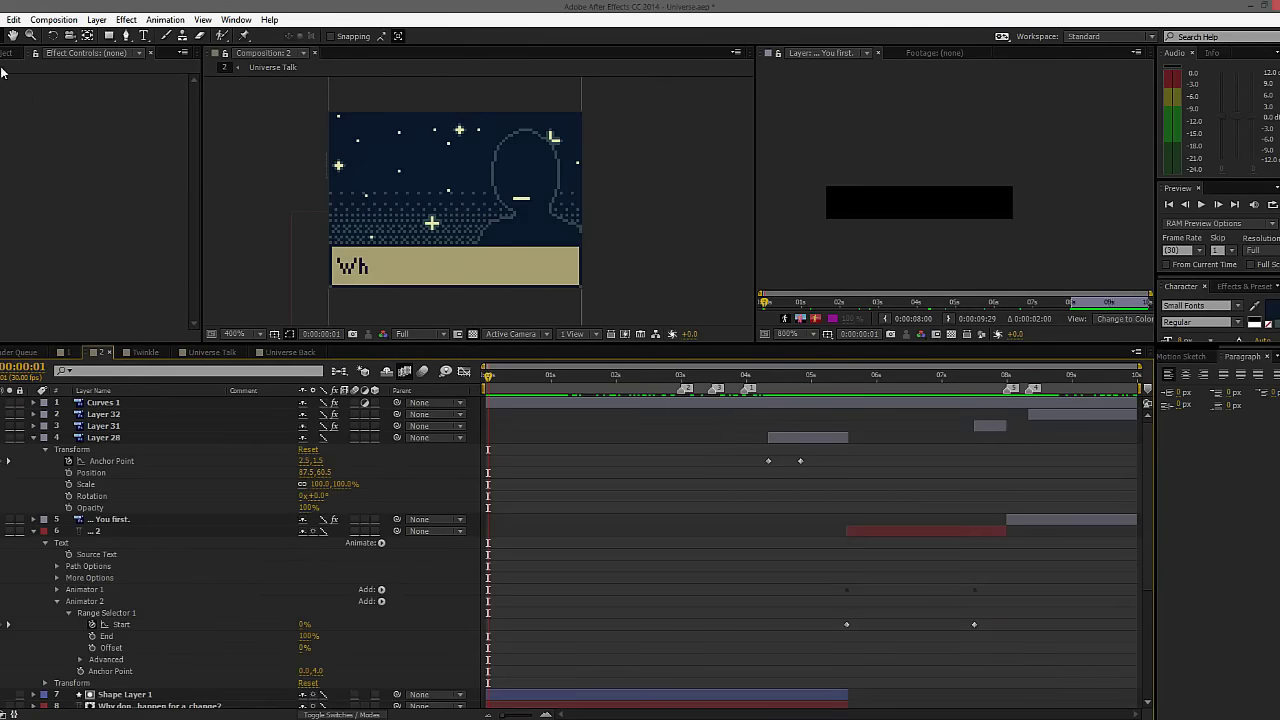
Switch to Photoshop, collapse the Universe Talk group and examine the Shooting Star, "... You first." and Layer 29 layers of Self.psd.
click(2, 174)
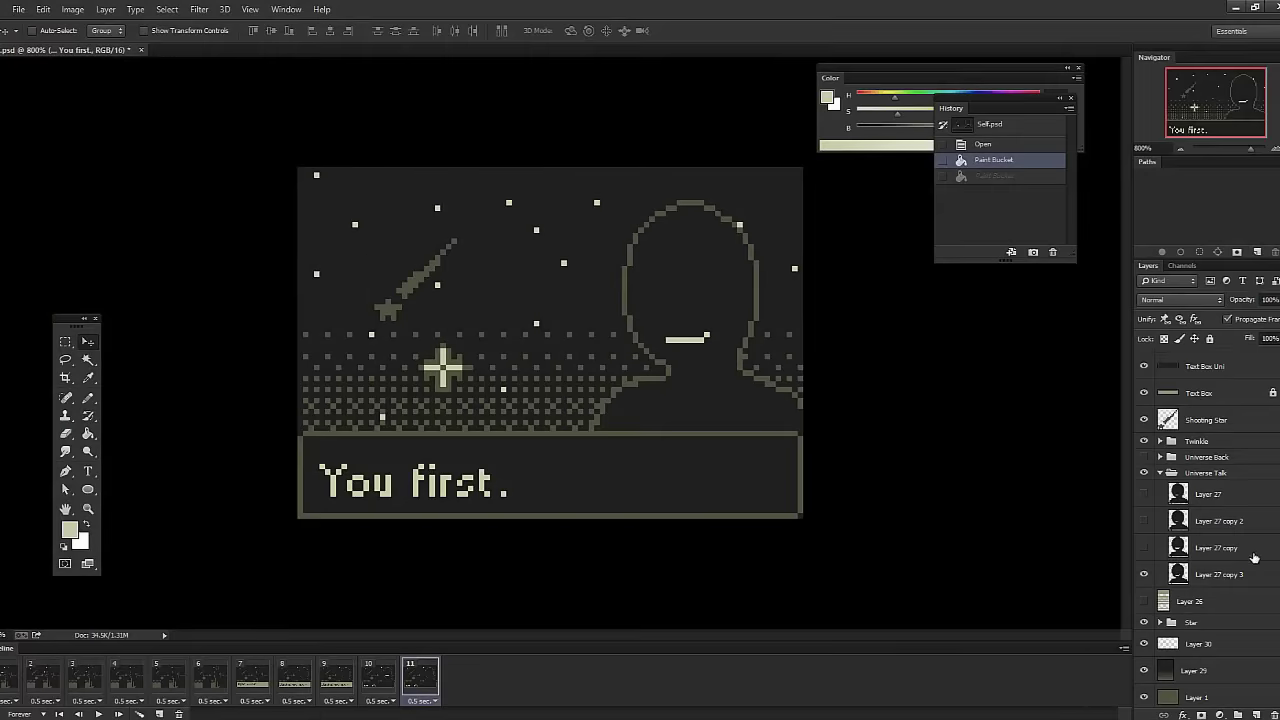
click(1223, 545)
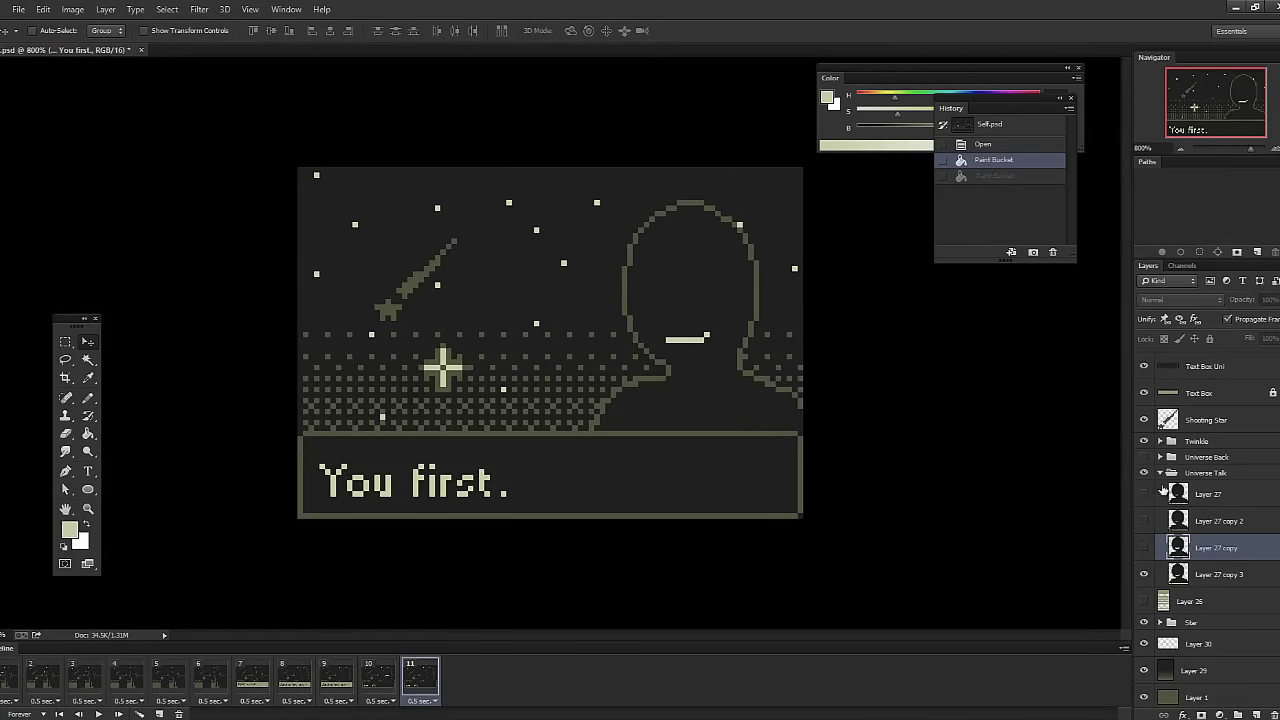
click(1162, 472)
click(1208, 528)
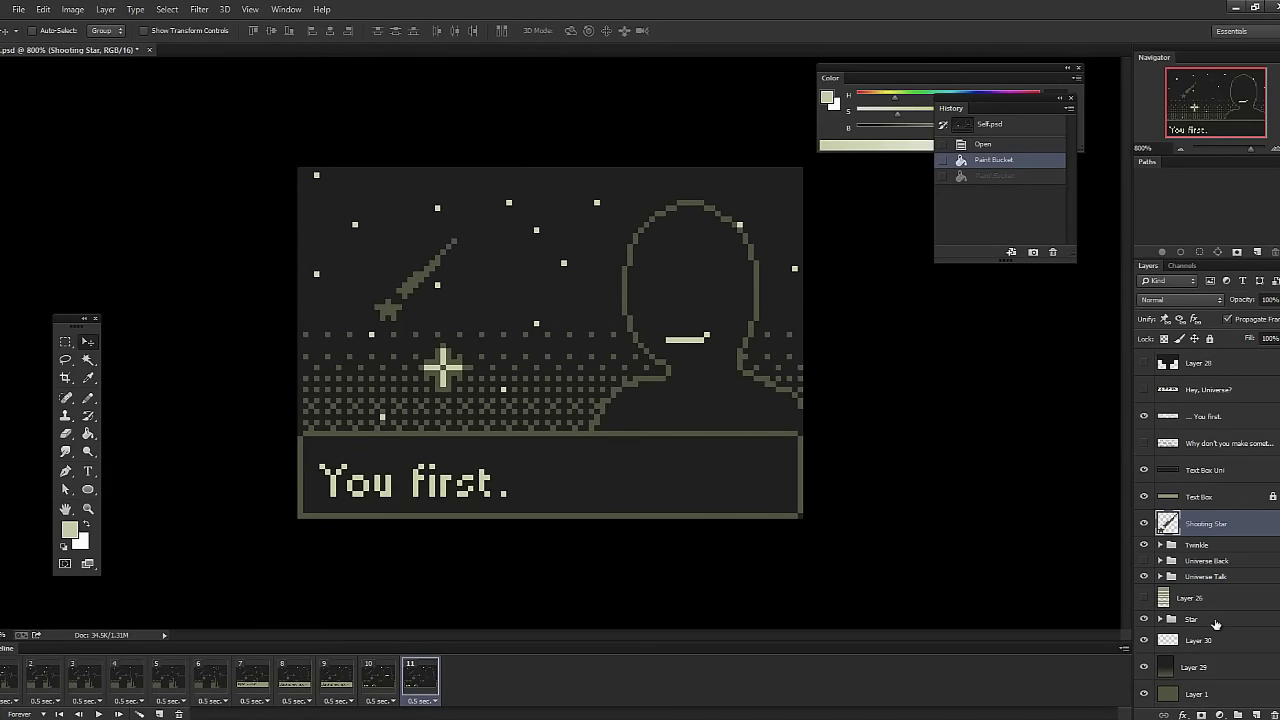
click(1198, 422)
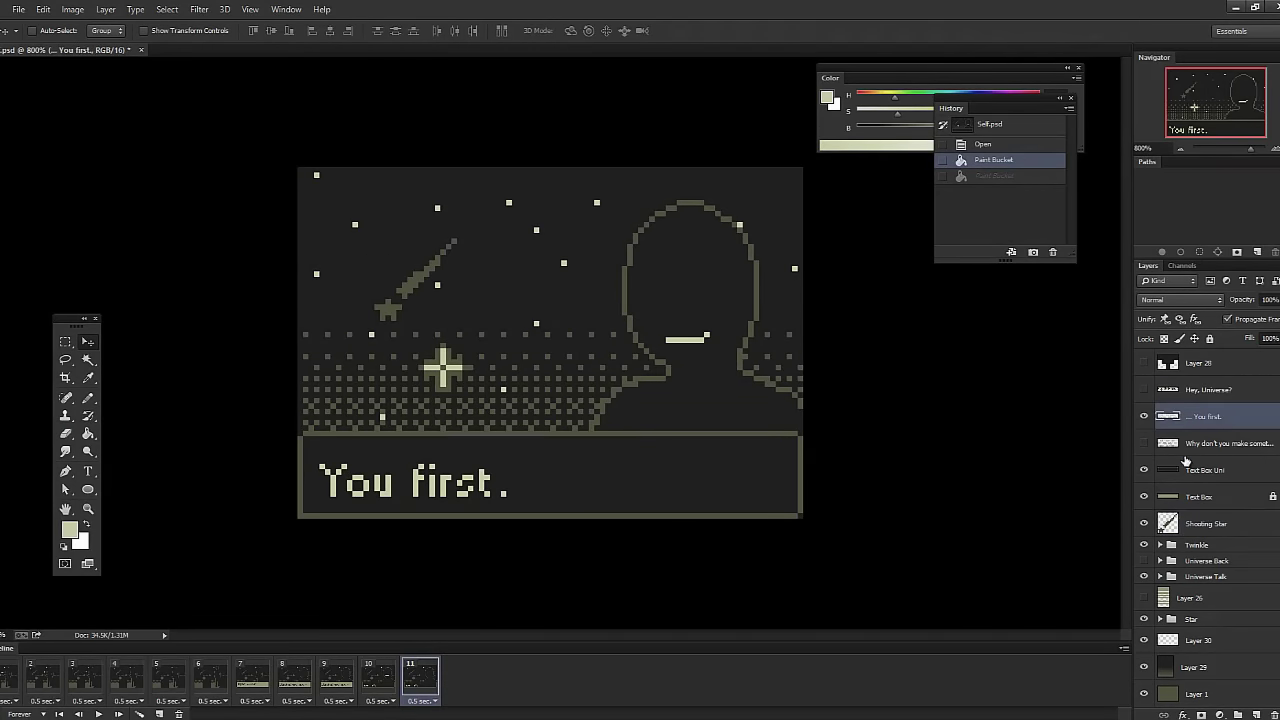
click(1195, 667)
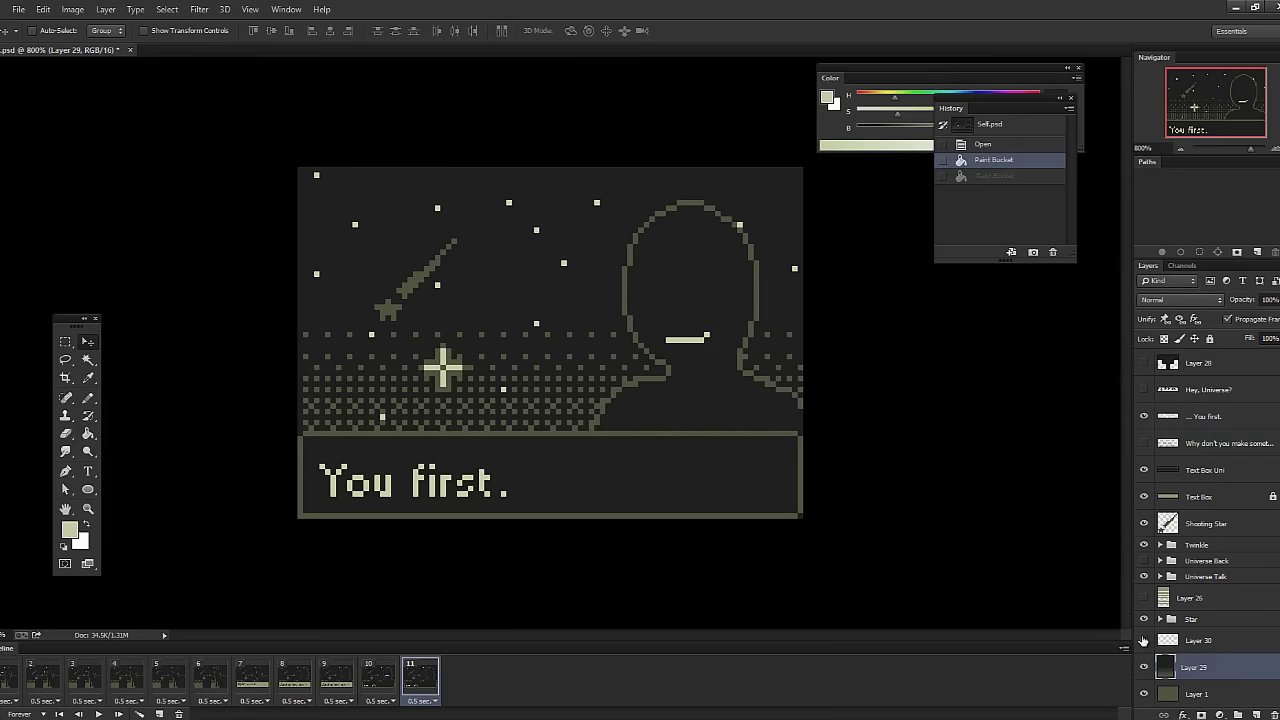
click(1206, 523)
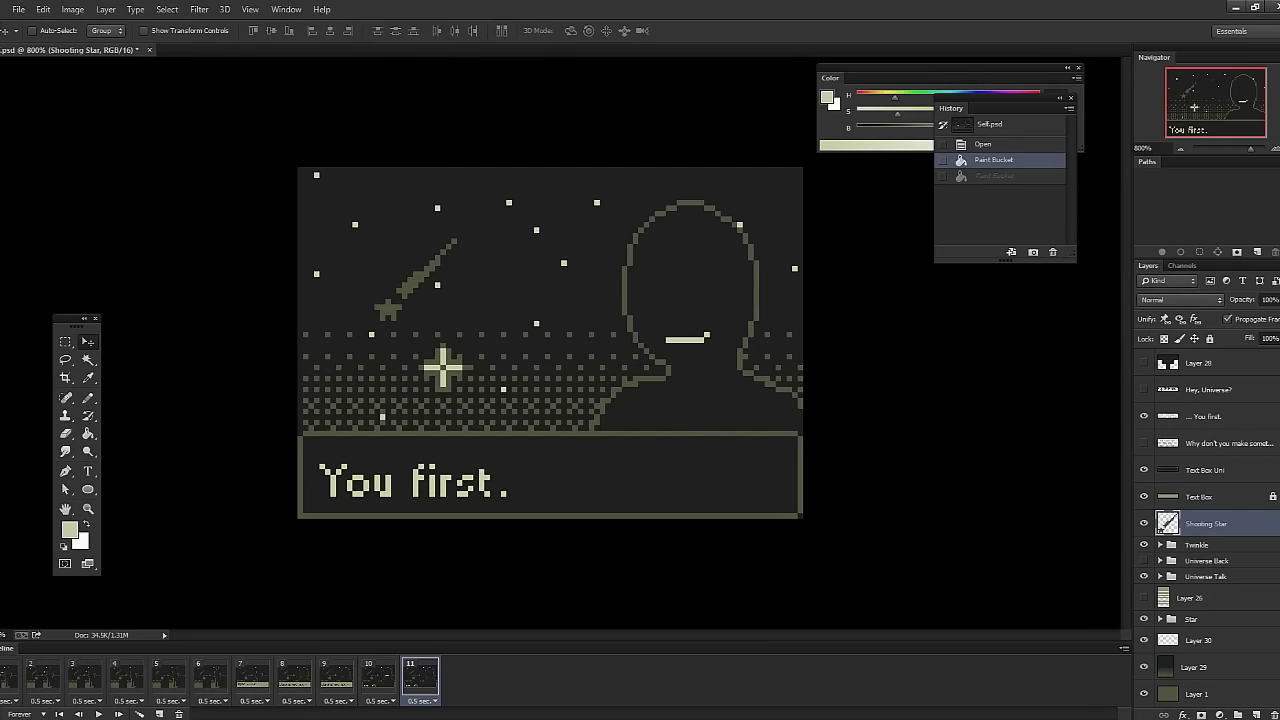
click(14, 8)
click(265, 37)
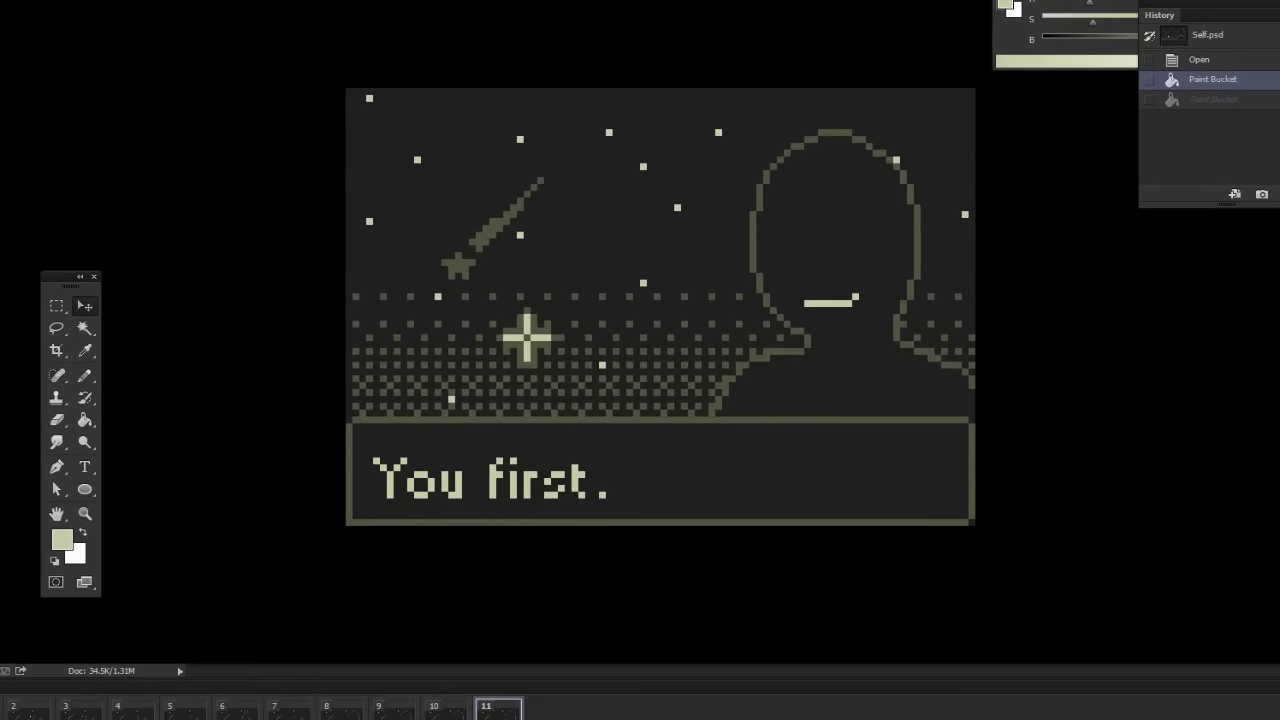
Switch to XnView and examine the dither patterns in StippleGradient.gif and StippleGradient64.gif at different magnifications.
key(alt+Tab)
drag(357, 2, 441, 15)
scroll(594, 417, up, 1)
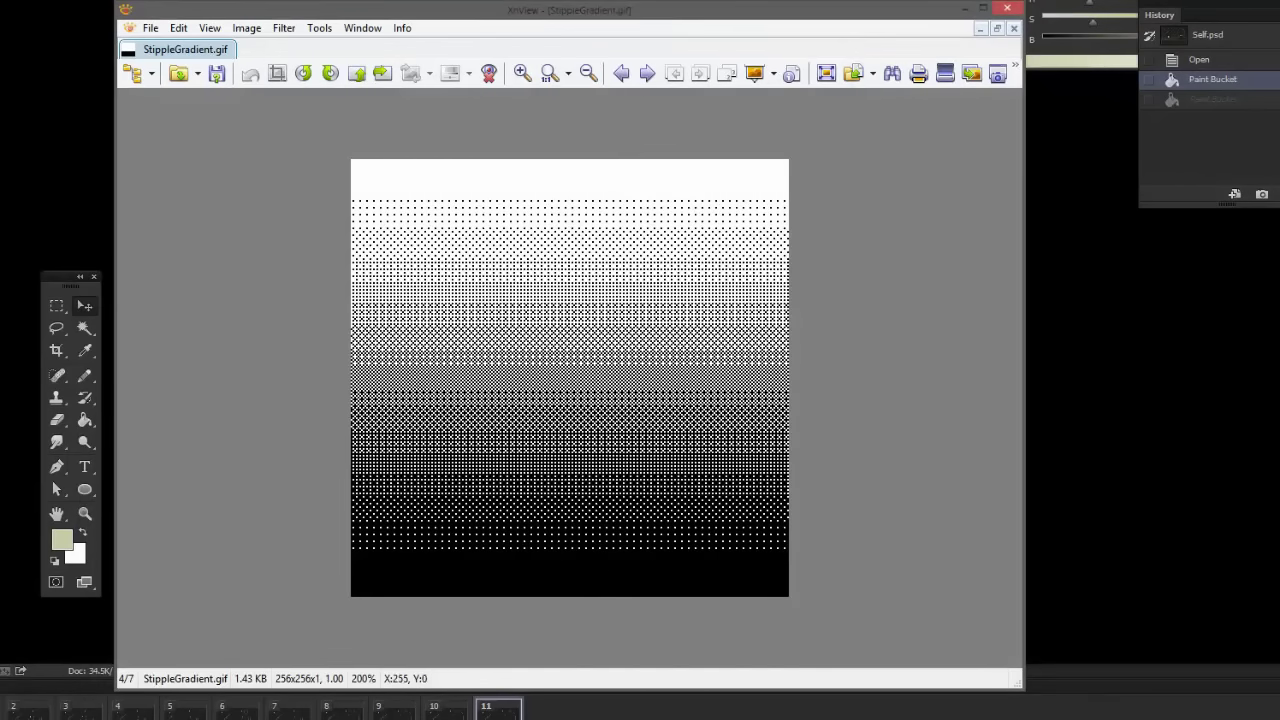
key(alt+Tab)
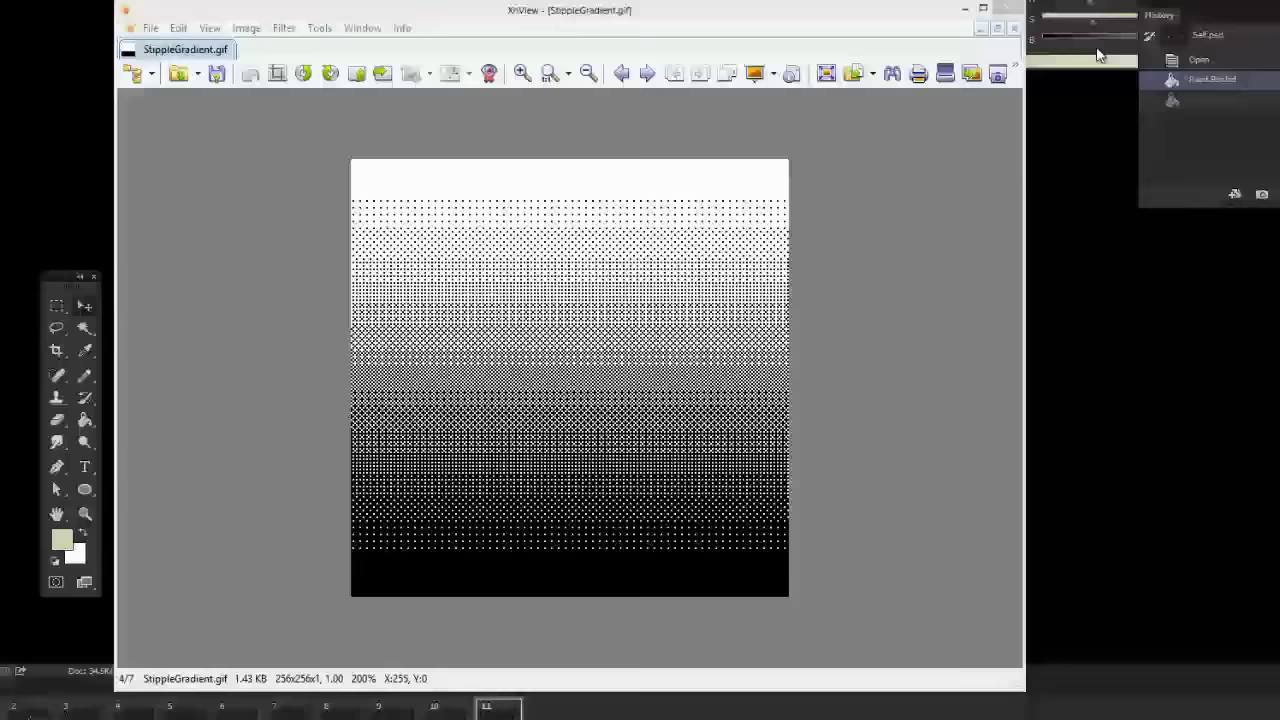
scroll(716, 381, up, 3)
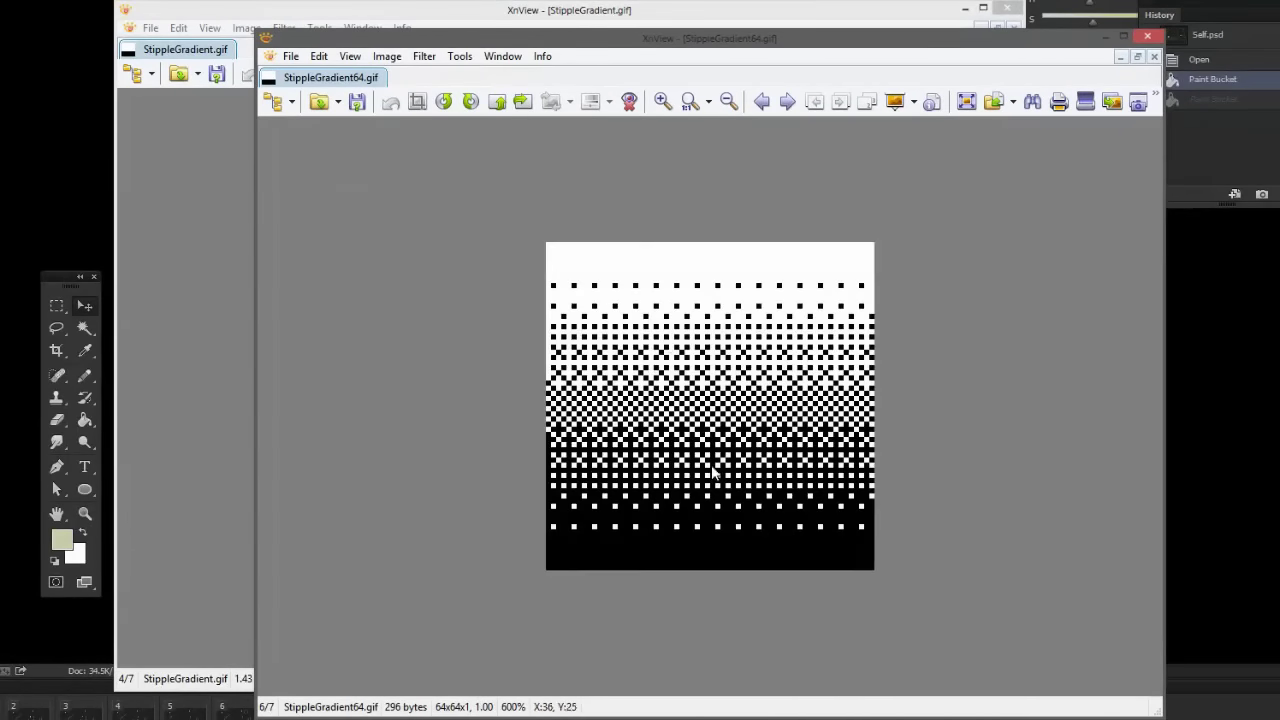
scroll(695, 340, down, 4)
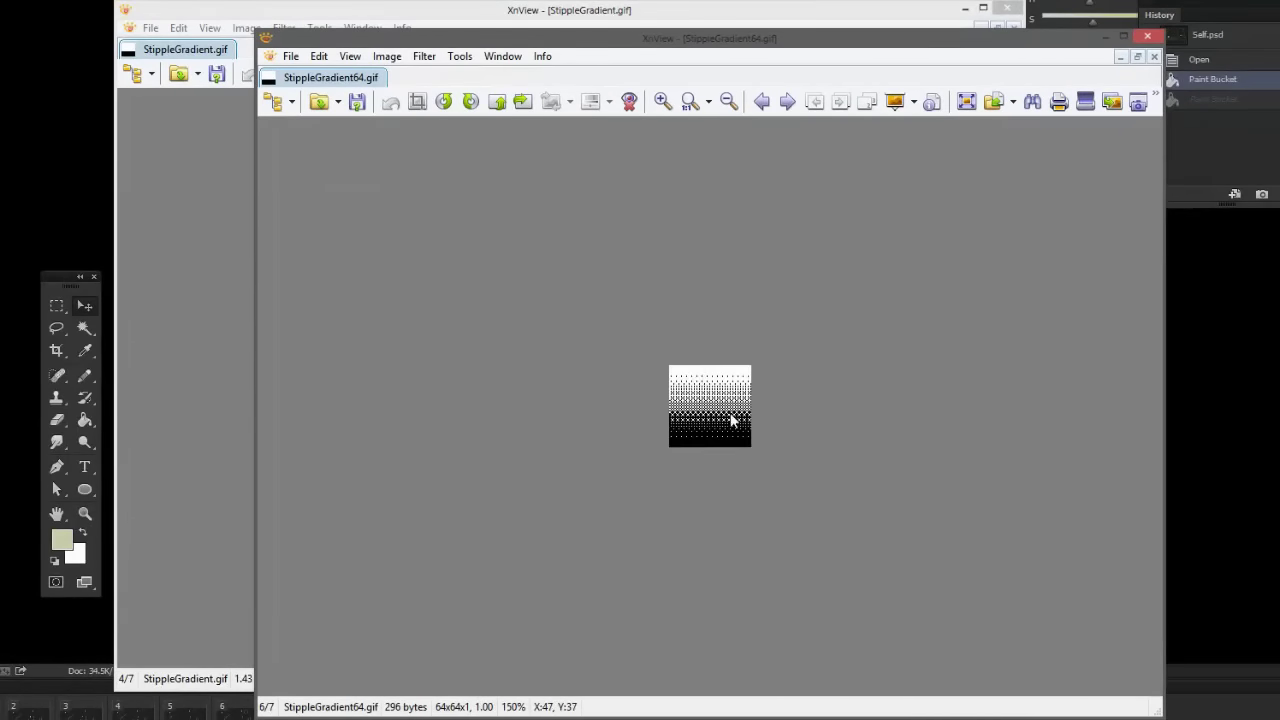
scroll(734, 423, up, 1)
scroll(798, 436, up, 4)
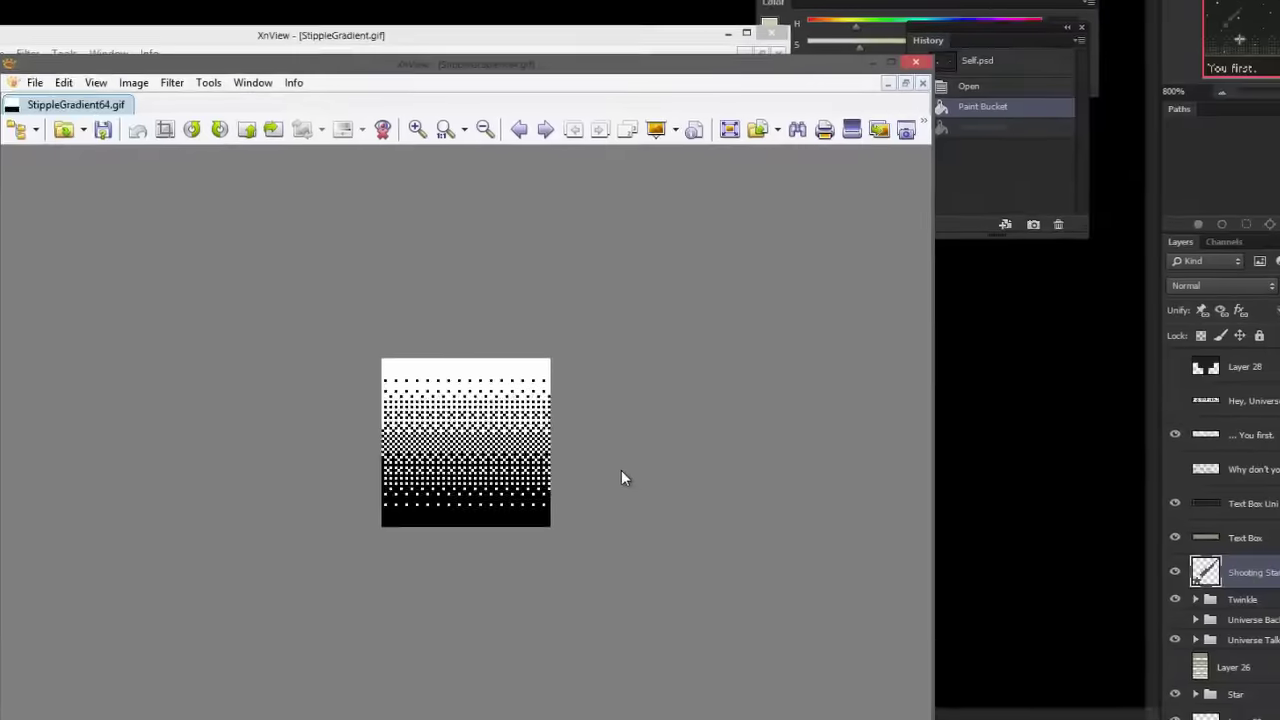
scroll(674, 451, down, 1)
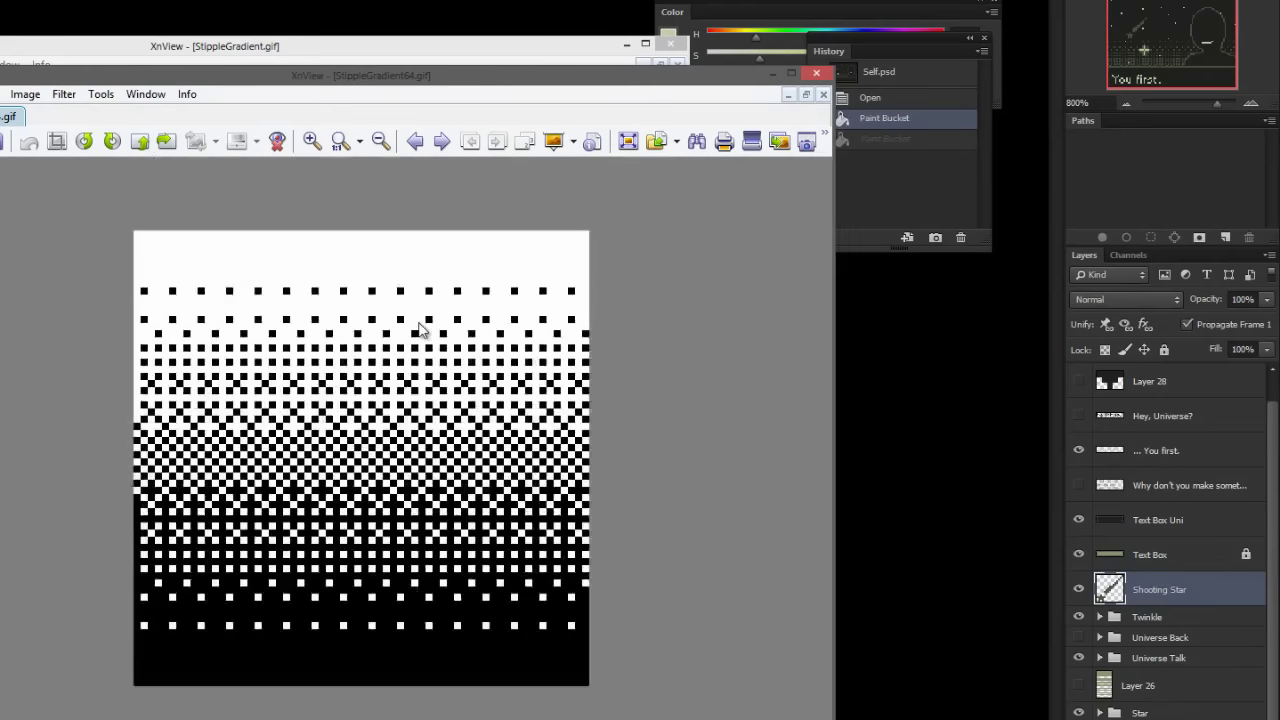
Review the StippleGradient, StippleGradient64 and StippleGradient128 images, closing each to return to Photoshop.
click(490, 52)
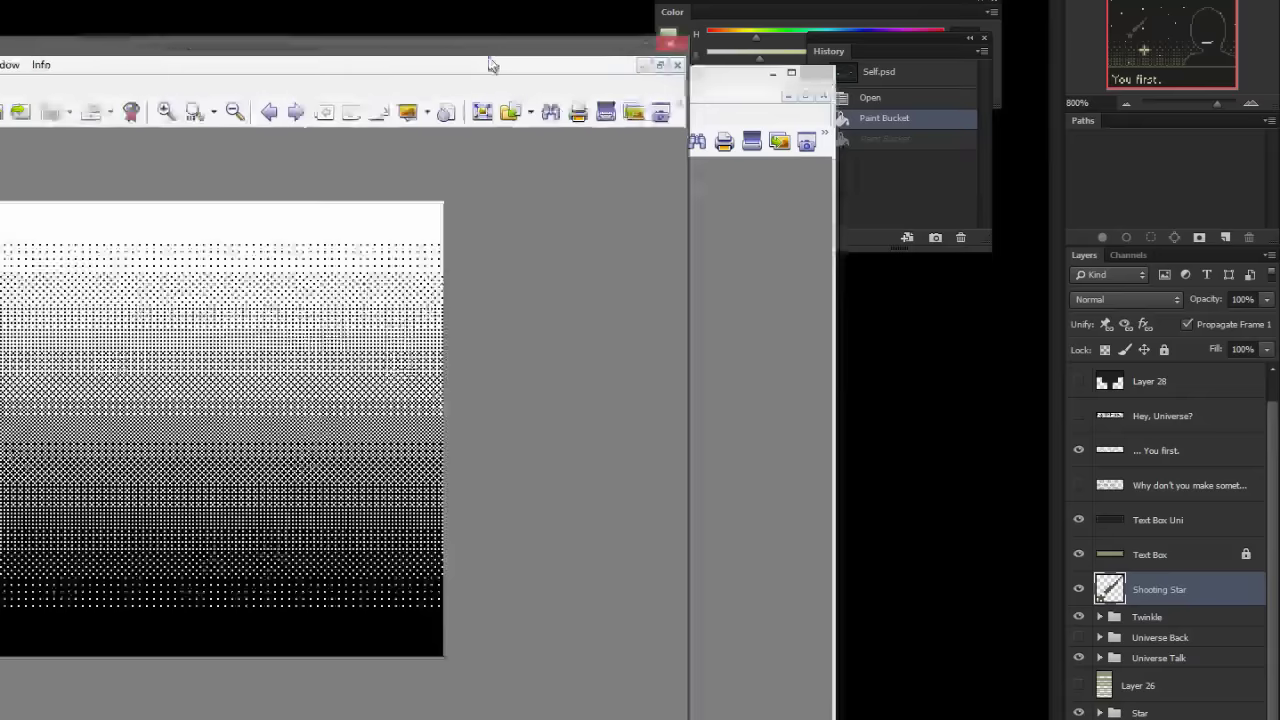
click(668, 45)
drag(600, 77, 1154, 26)
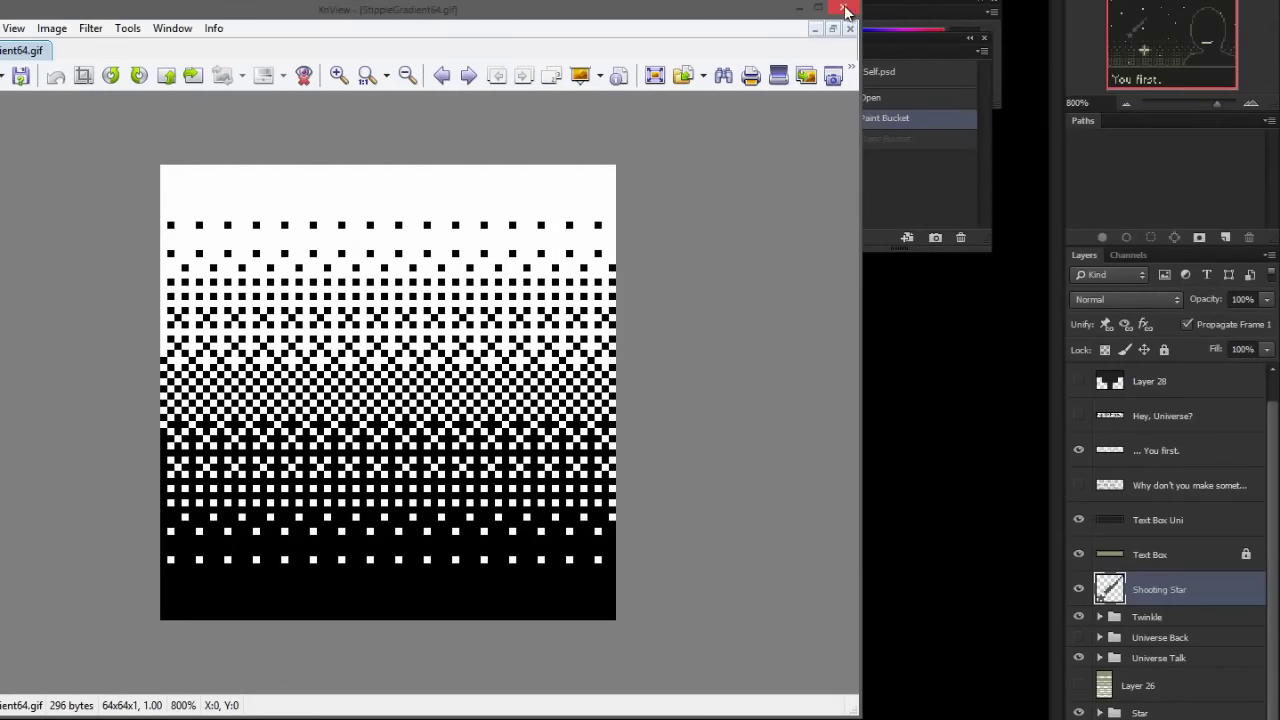
click(843, 8)
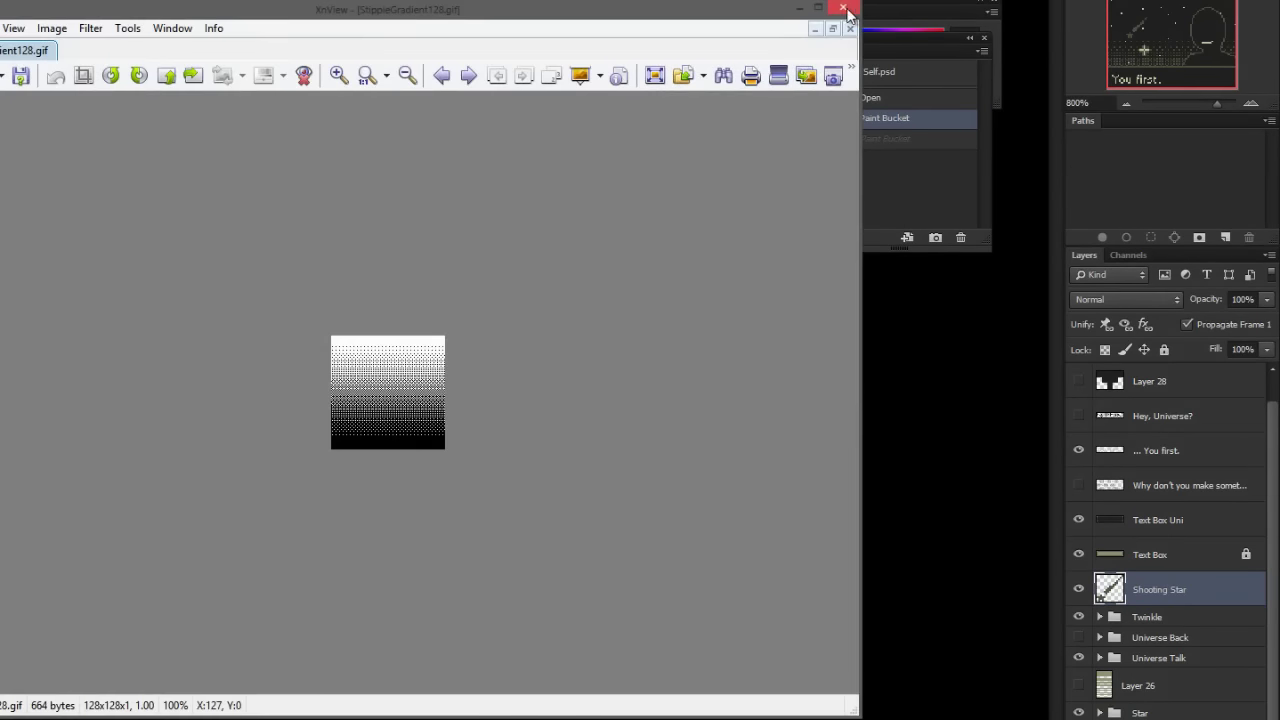
click(845, 10)
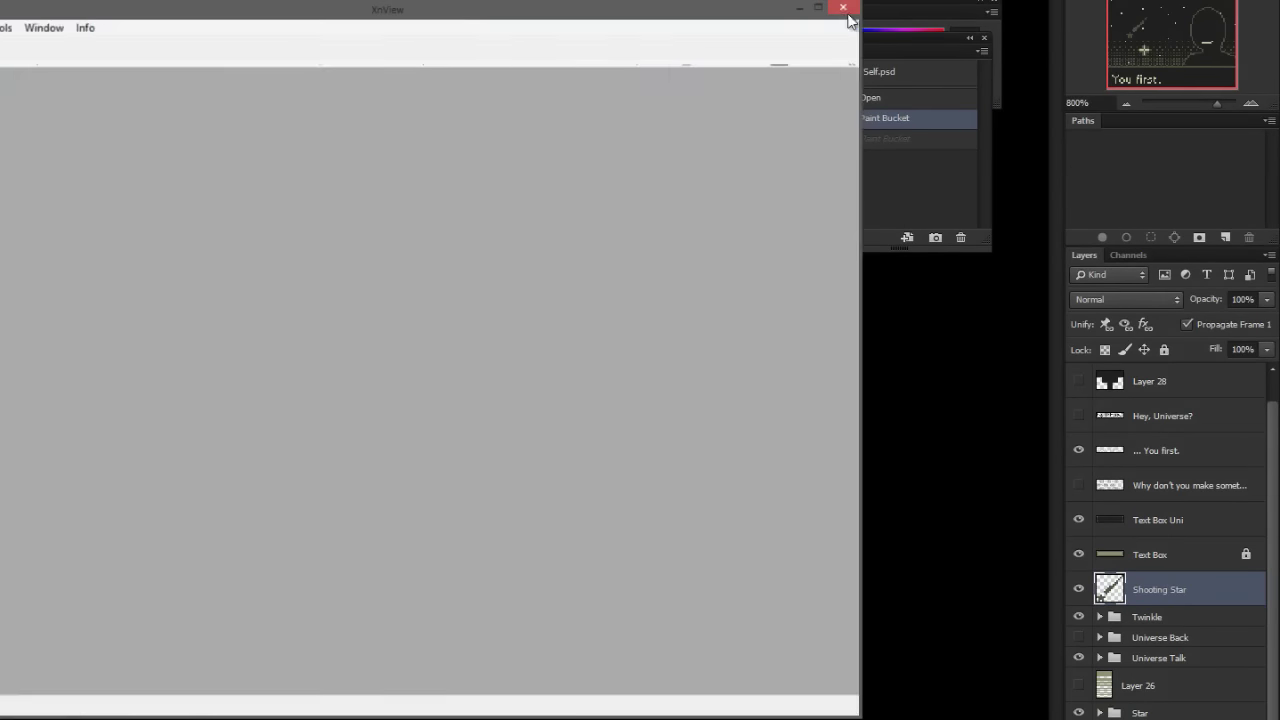
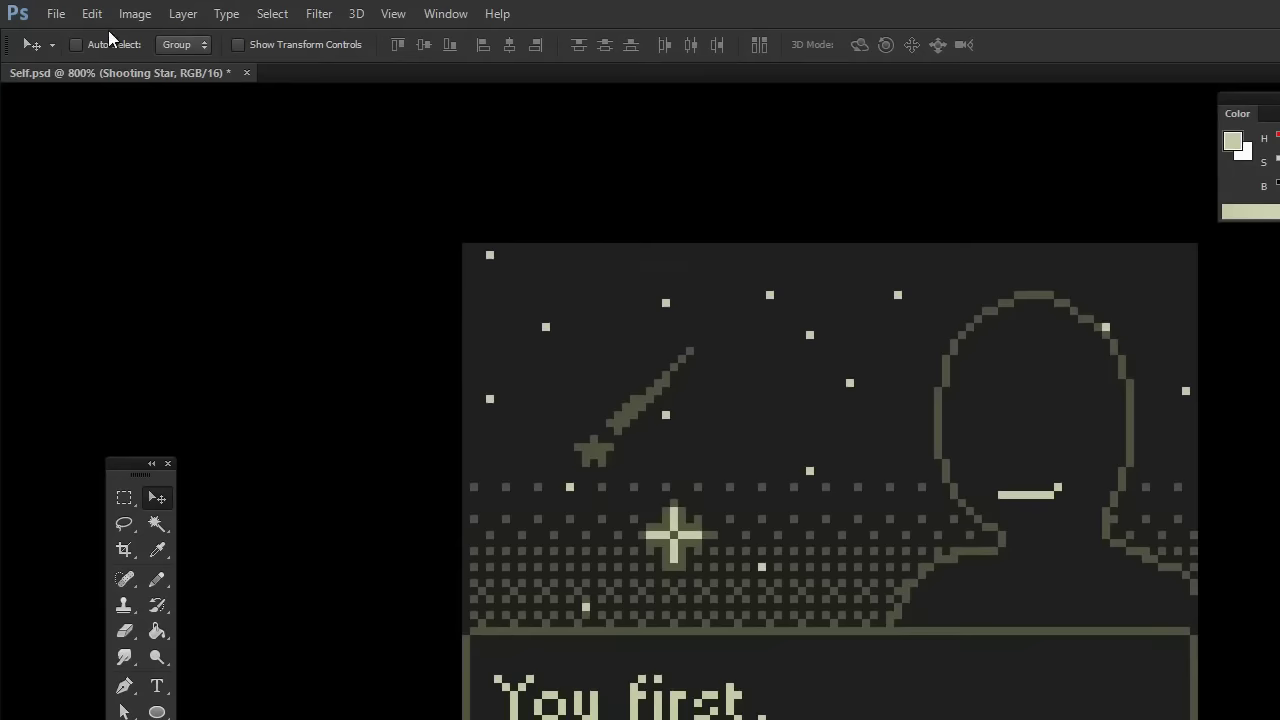
Create a new Photoshop document 32 pixels wide and 32 pixels high.
click(56, 13)
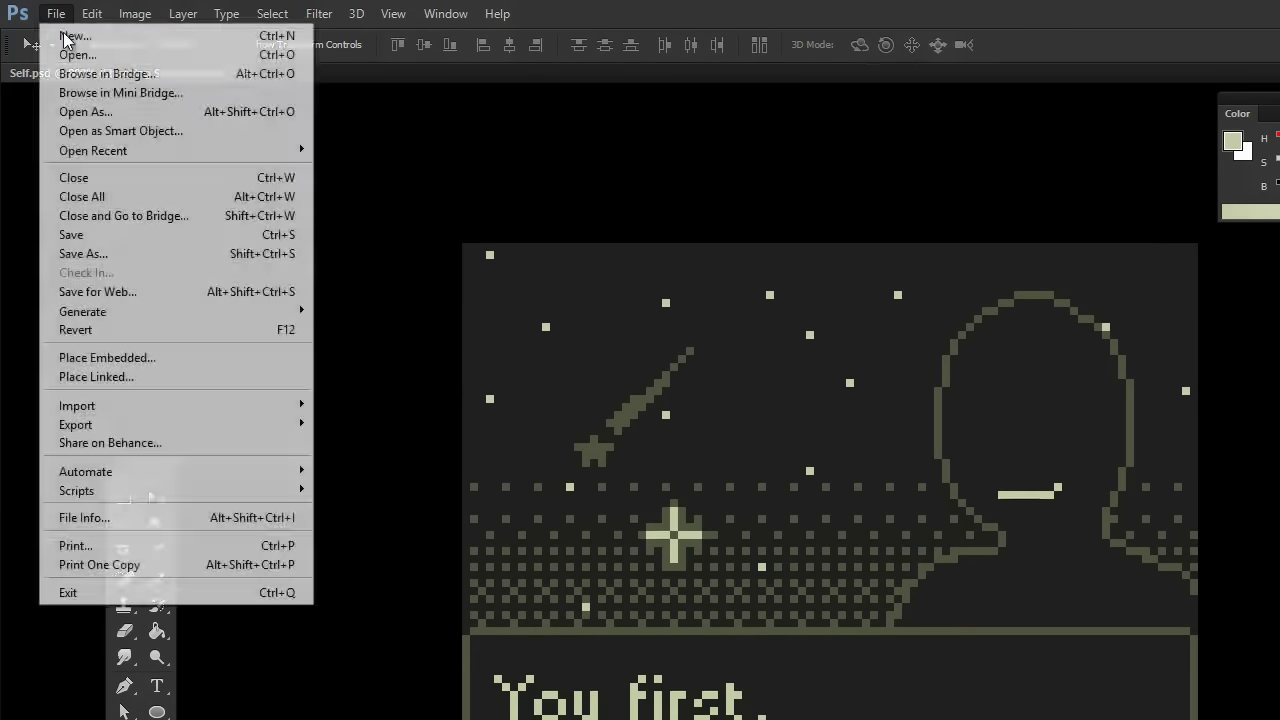
click(60, 33)
drag(894, 358, 815, 348)
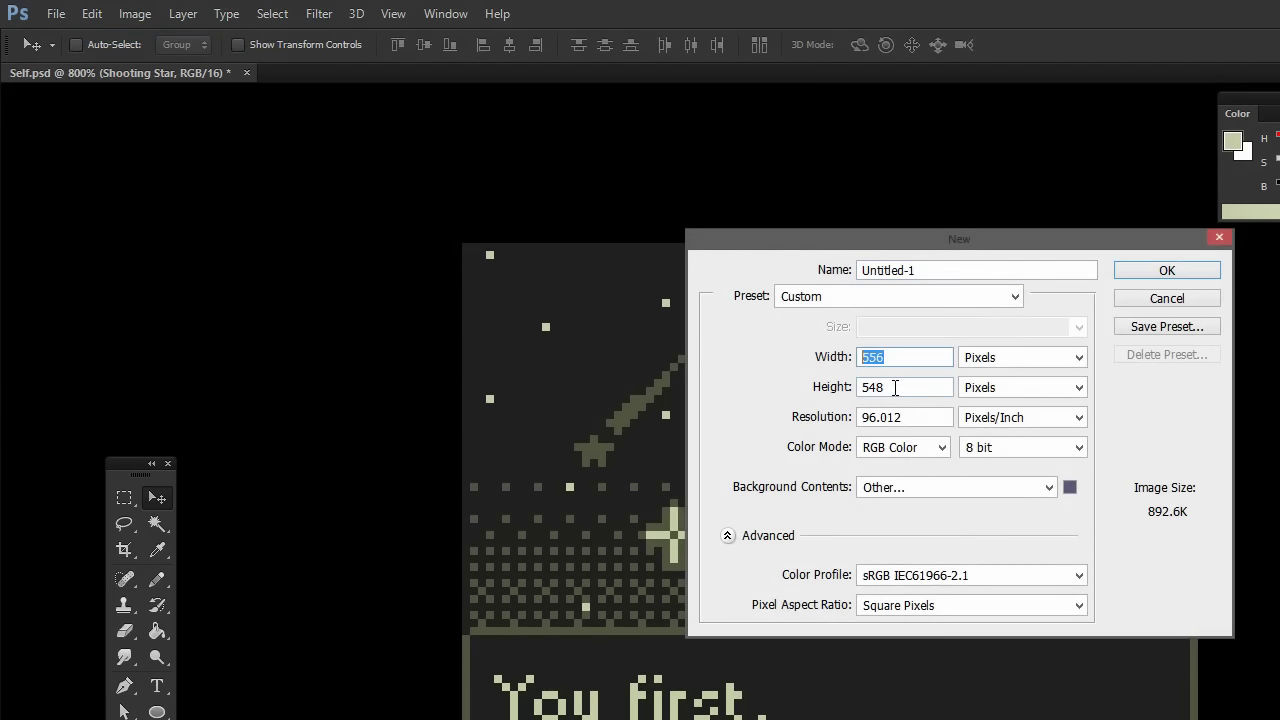
text(32)
key(Tab)
text(32)
click(1206, 273)
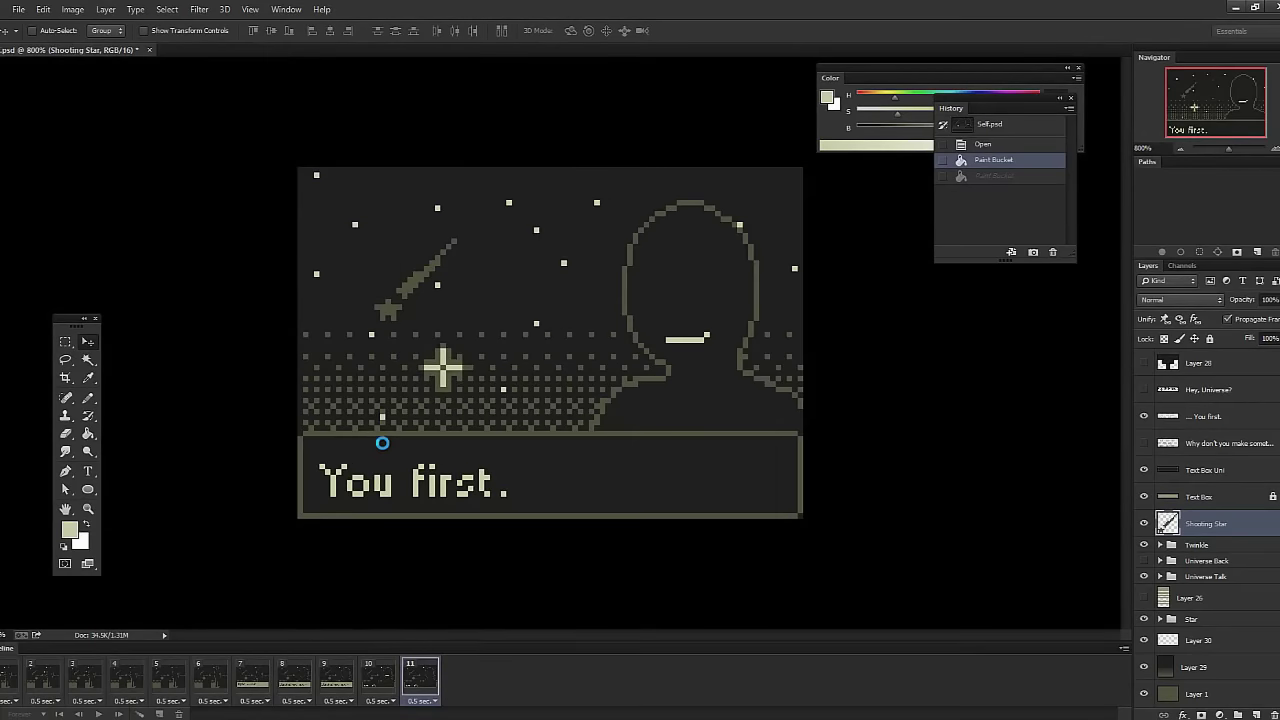
Fill the new canvas with black, swap the foreground and background colours, and refill it with white.
key(z)
mouse_move(600, 360)
mouse_down()
mouse_move(717, 277)
mouse_move(688, 304)
mouse_up()
key(g)
click(540, 340)
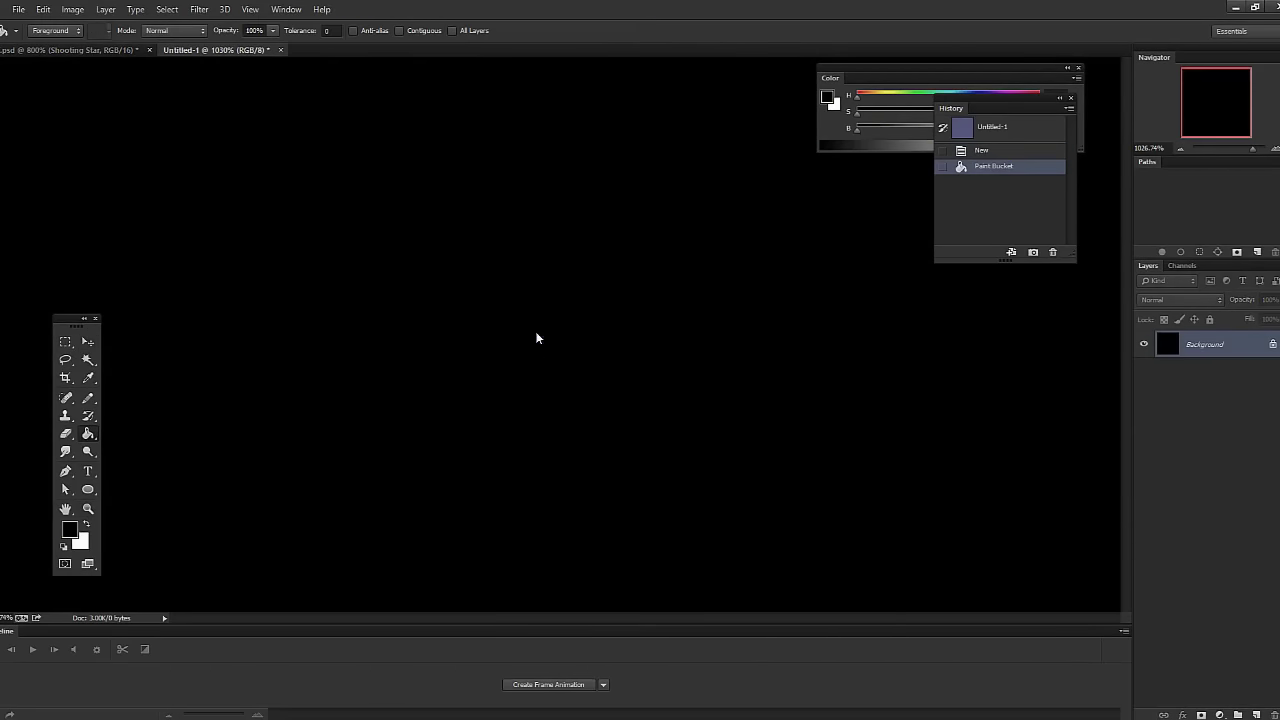
key(x)
click(447, 305)
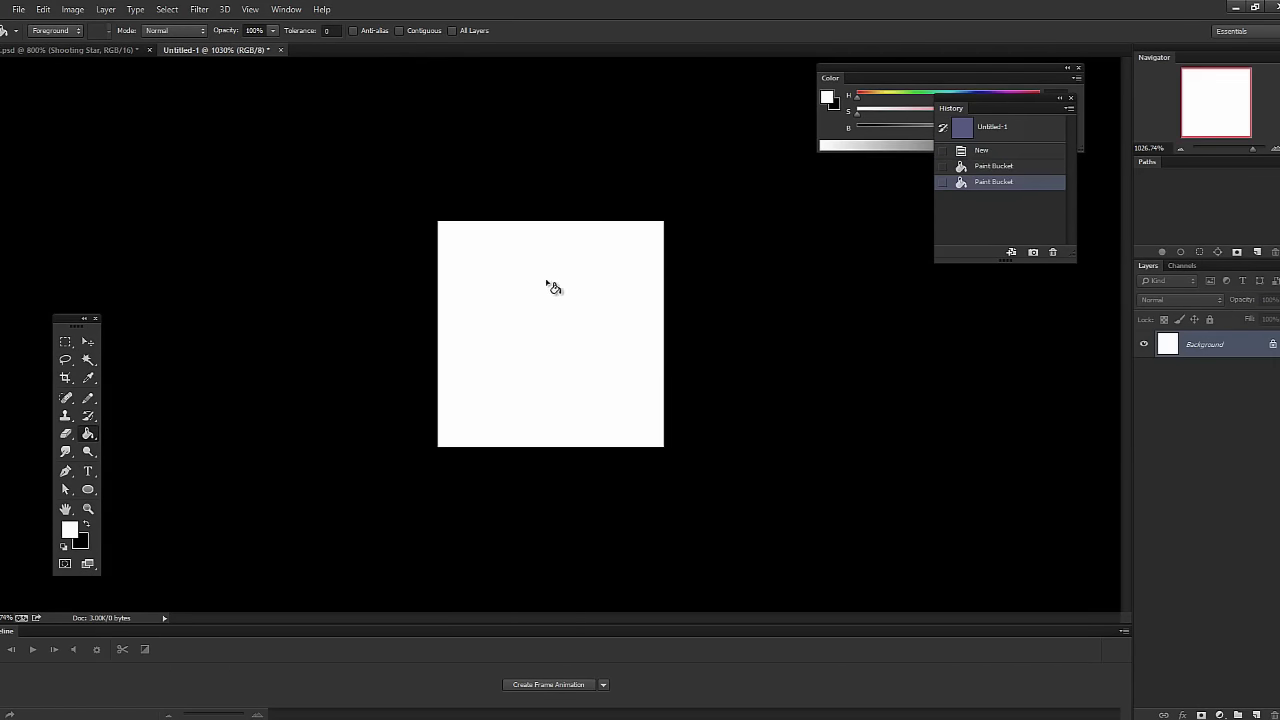
Apply a vertical black-to-white linear gradient from the canvas's top edge to its bottom edge.
key(z)
click(569, 337)
key(g)
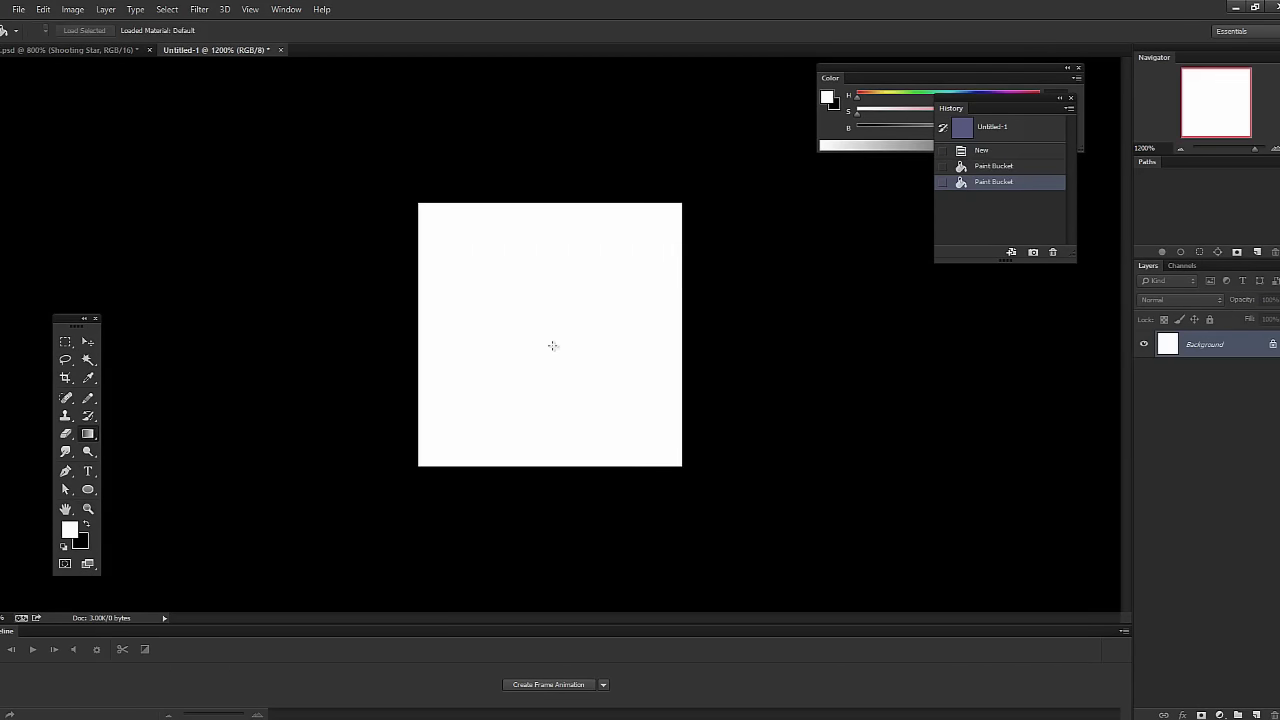
key(shift+g)
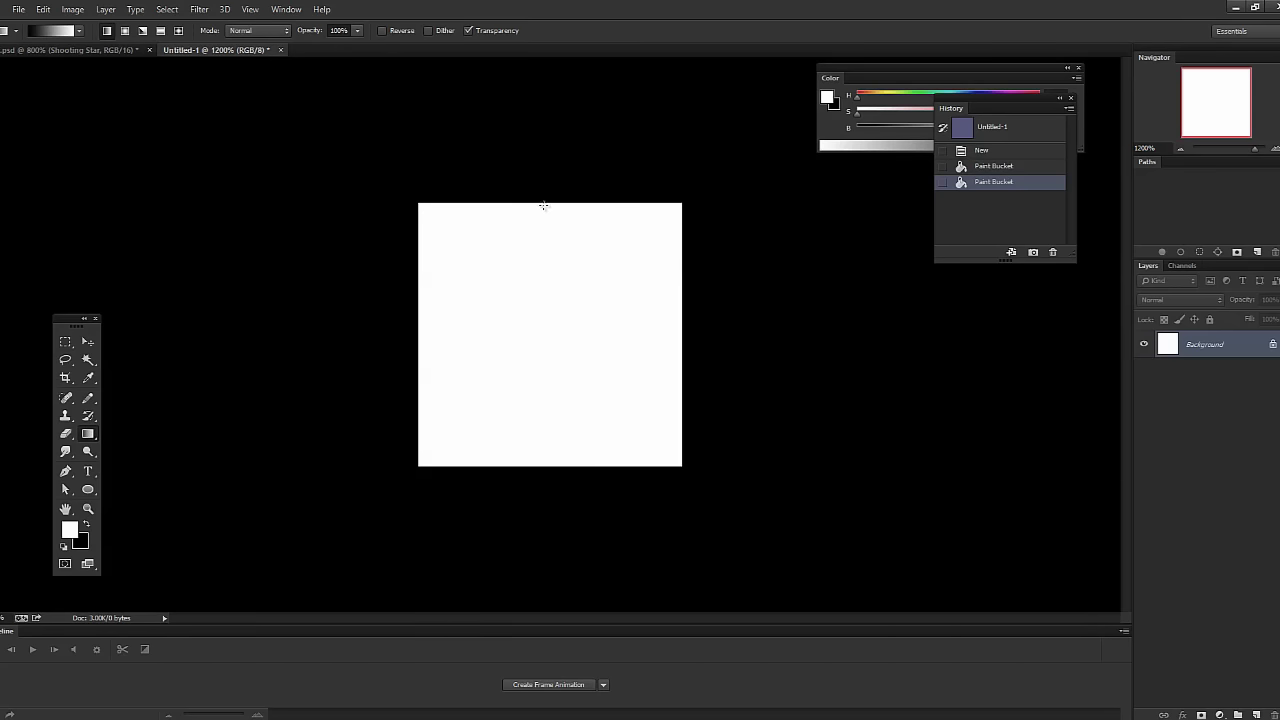
drag(541, 204, 540, 465)
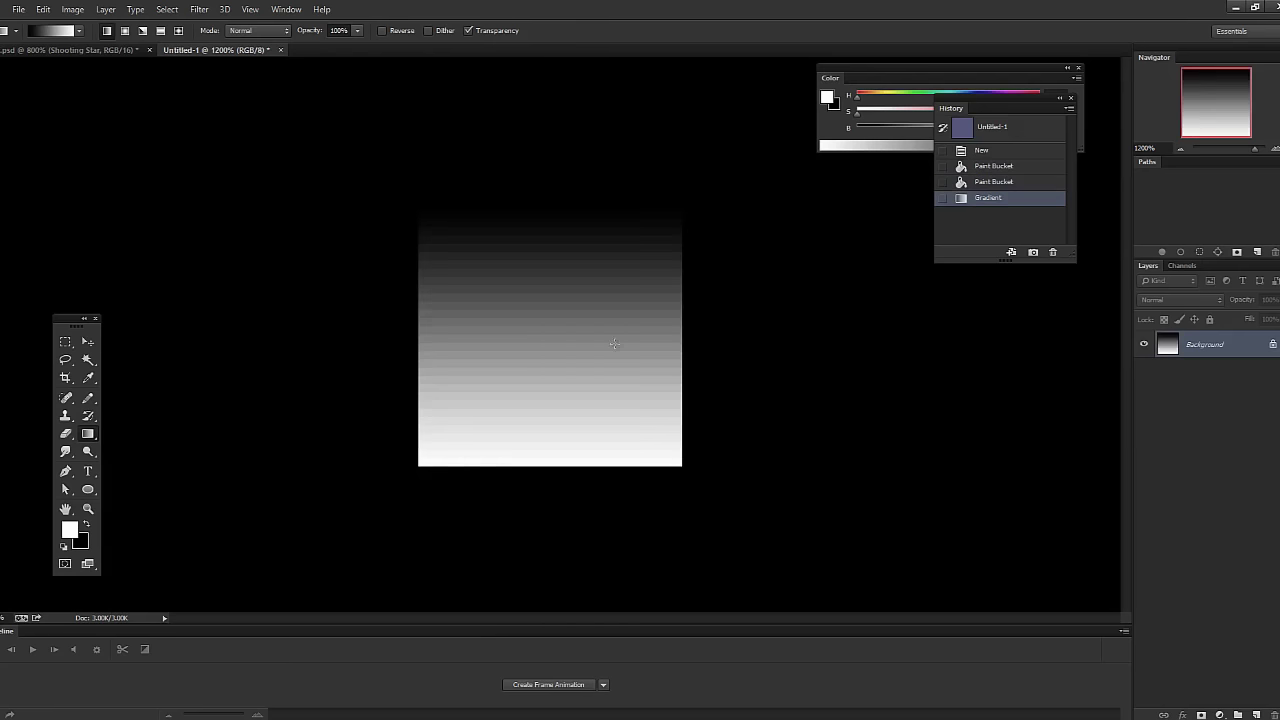
Inspect the banding of the 32-pixel gradient up close and undo the gradient.
key(z)
drag(560, 291, 393, 188)
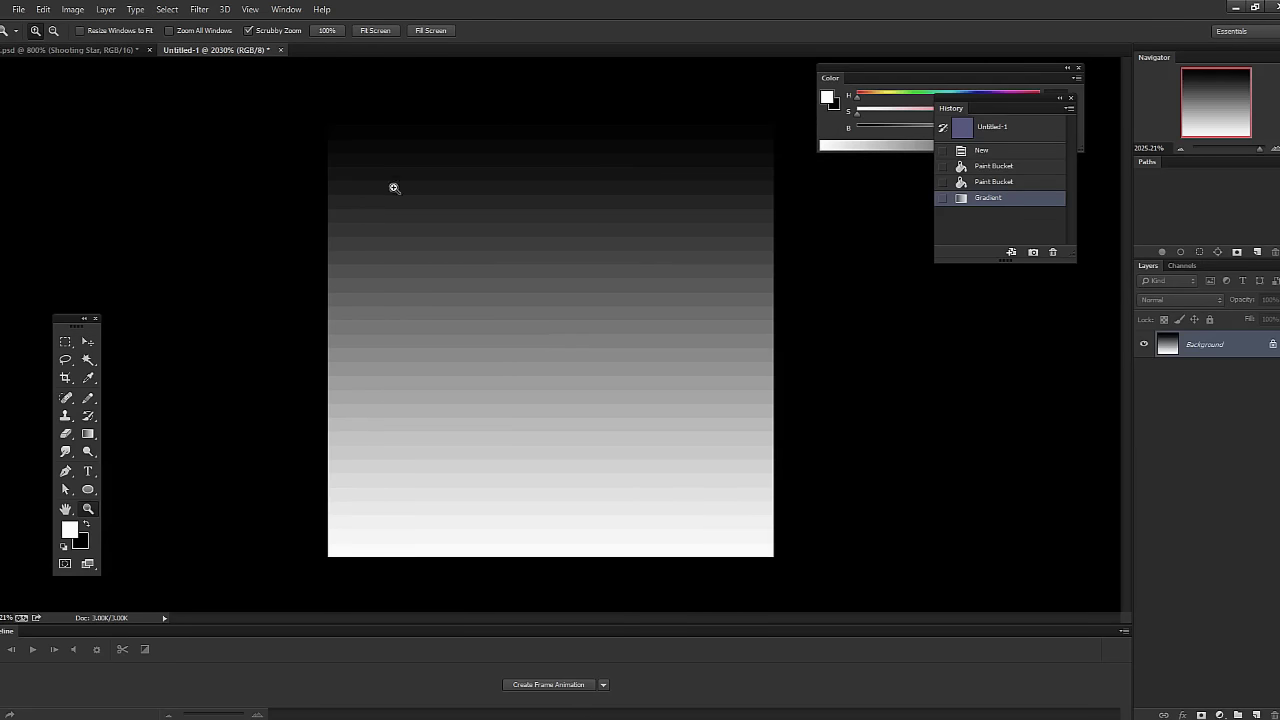
key(g)
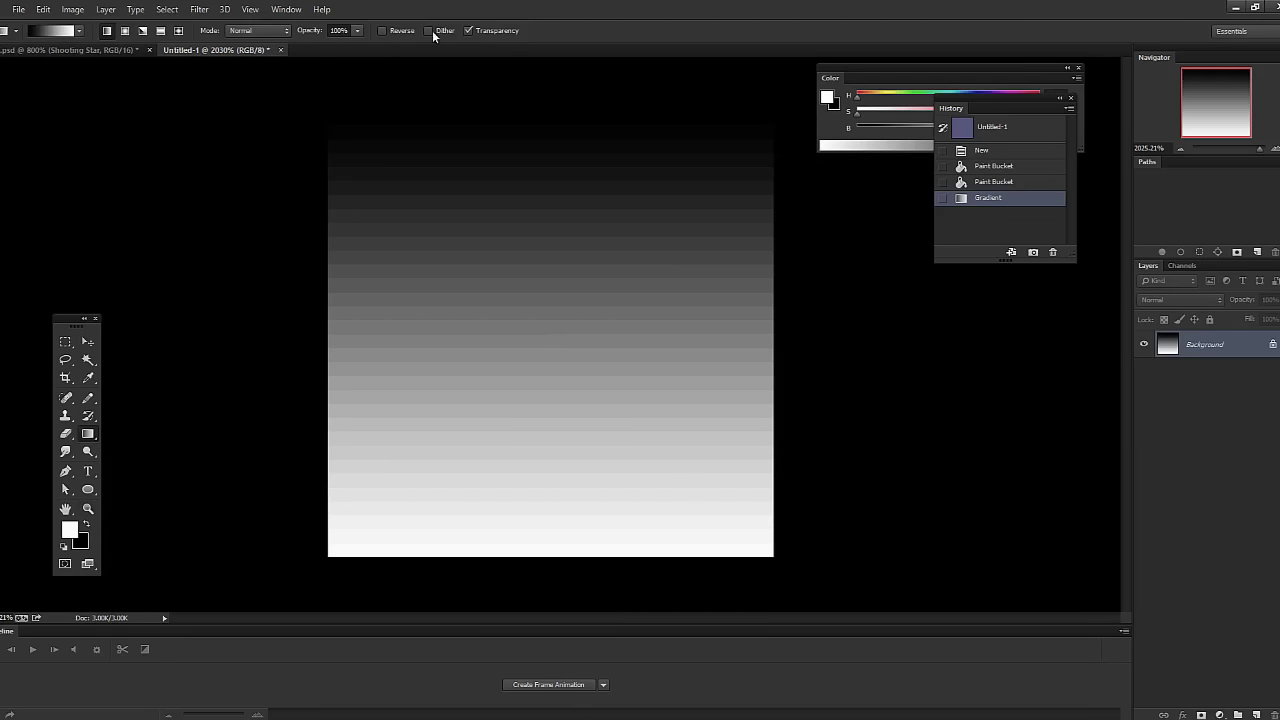
key(ctrl+z)
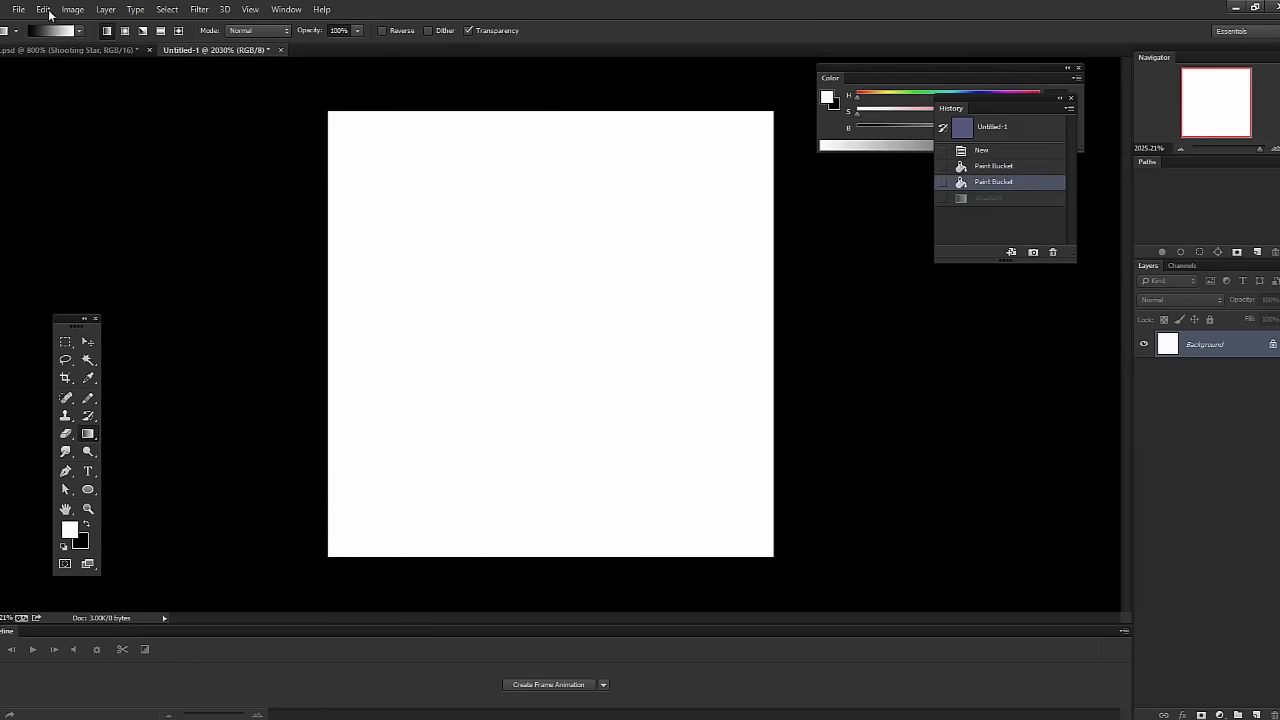
Resize the image to 128 by 128 pixels and show it at actual size.
click(72, 9)
click(90, 108)
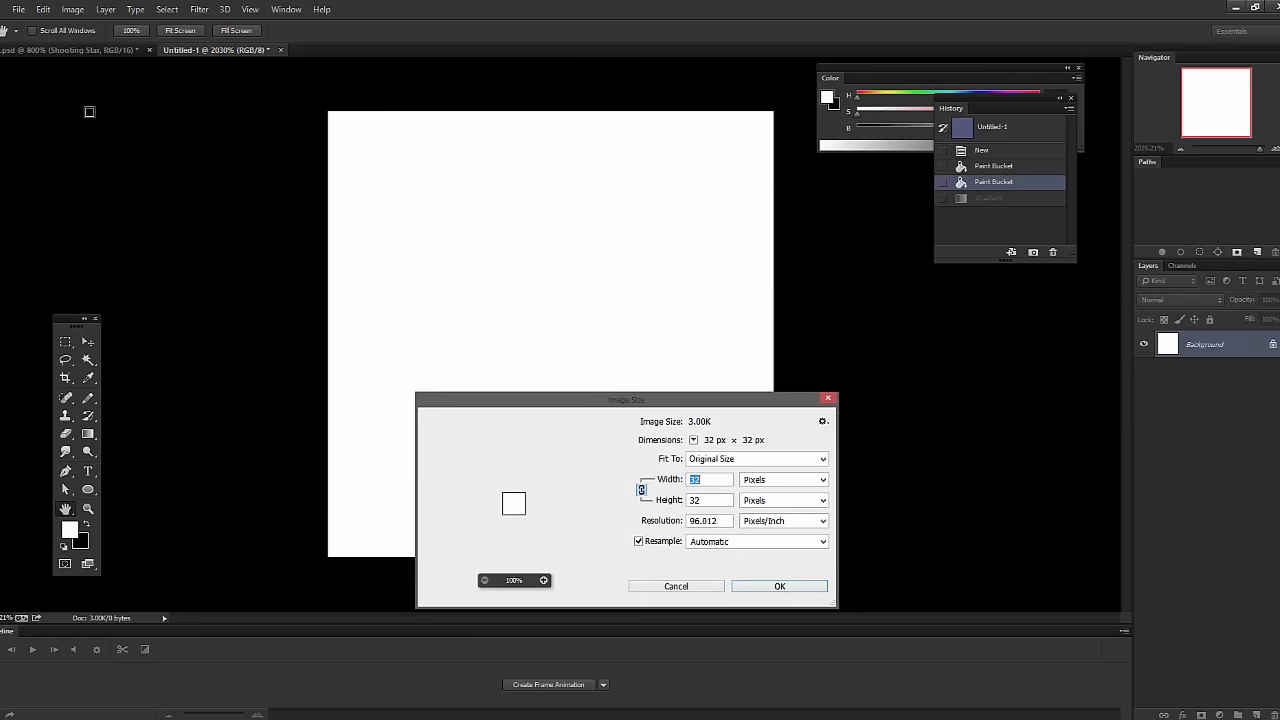
text(127)
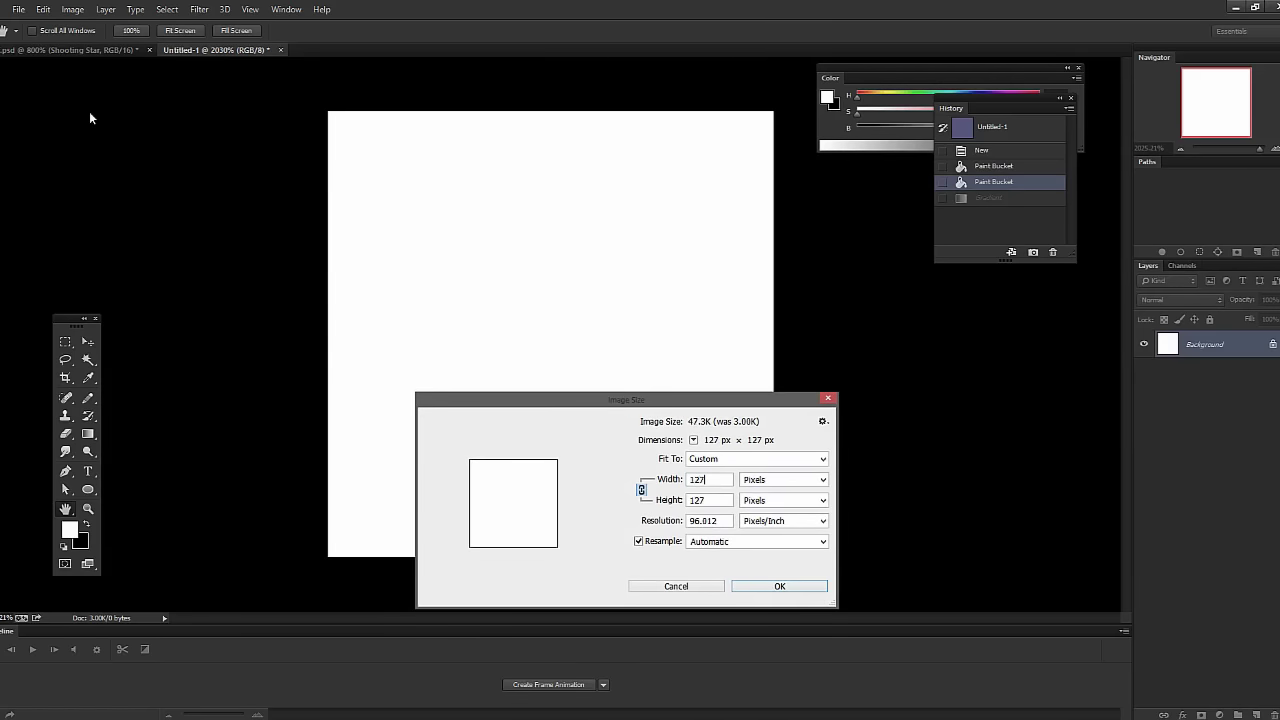
key(Return)
key(ctrl+1)
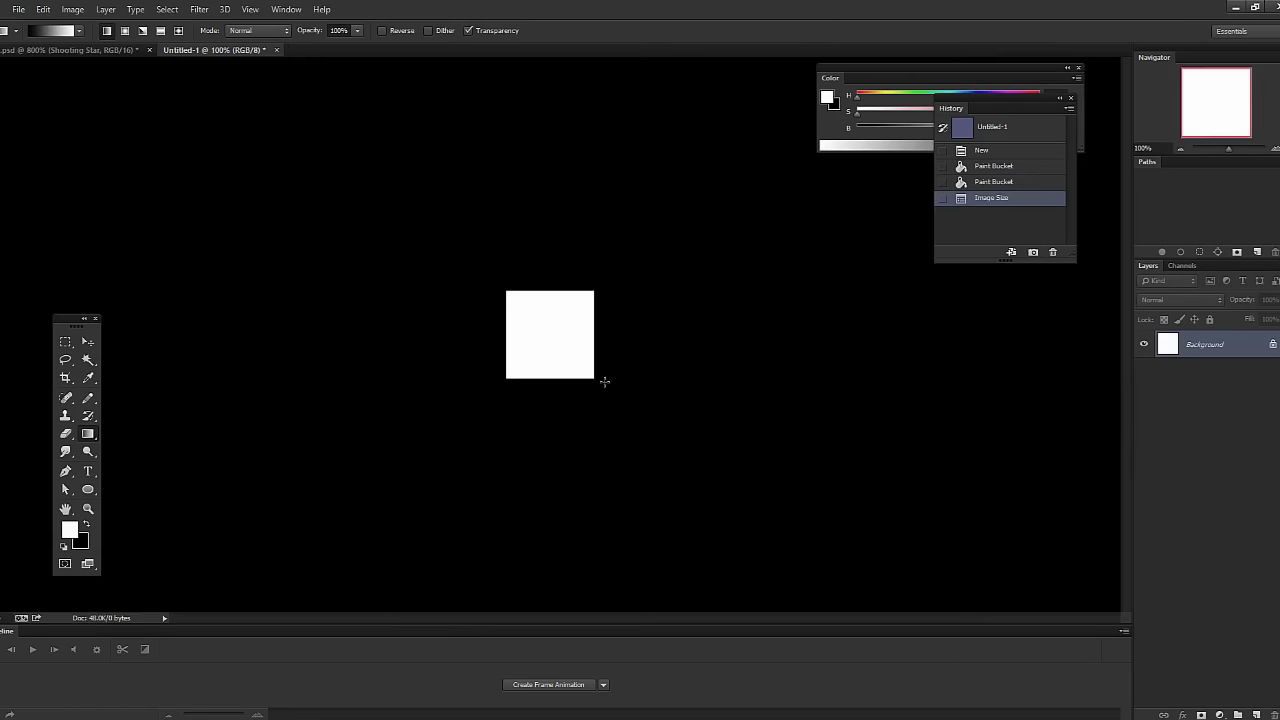
Apply a vertical black-to-white linear gradient from the enlarged canvas's top edge to its bottom edge.
key(z)
click(561, 337)
key(g)
drag(547, 243, 557, 405)
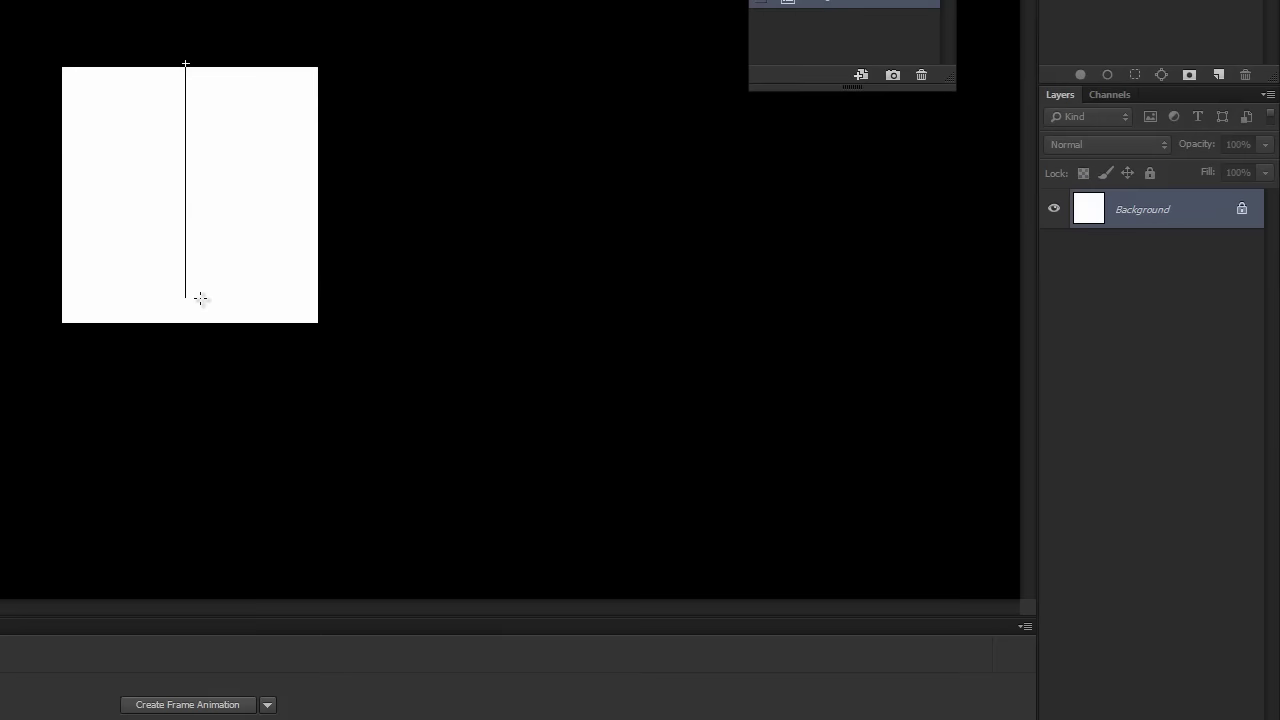
drag(203, 321, 203, 322)
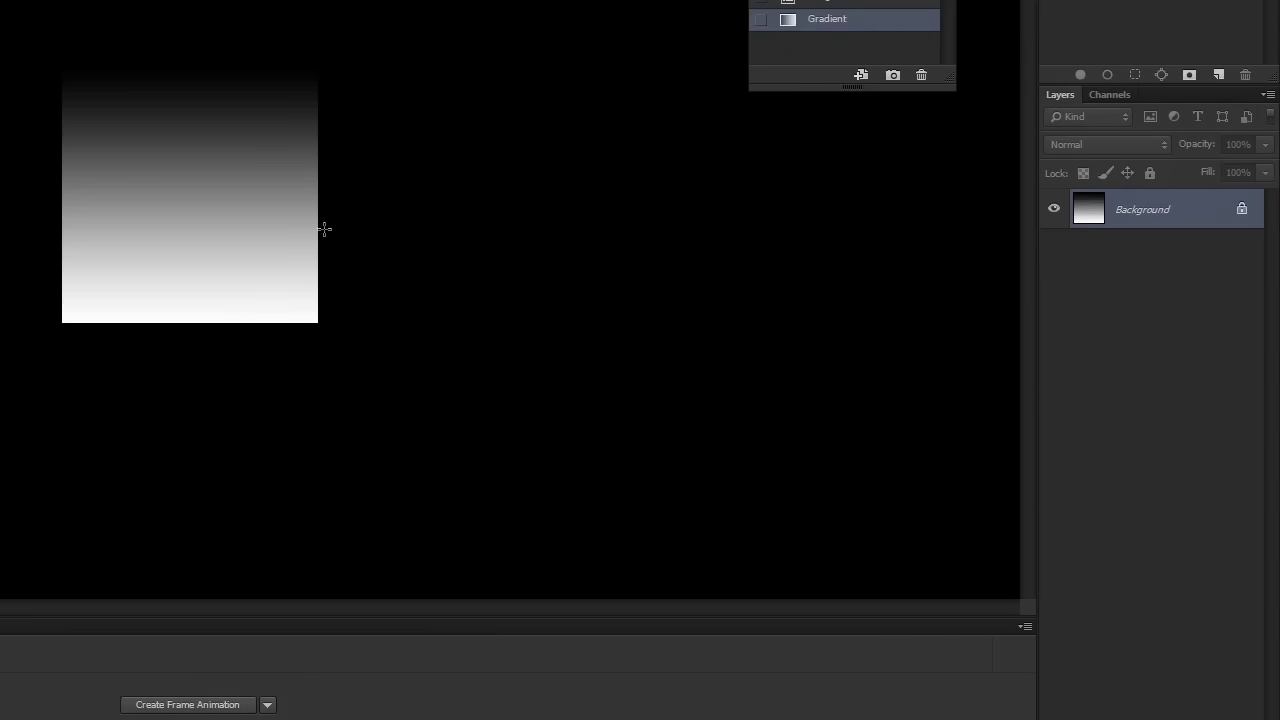
key(ctrl+plus)
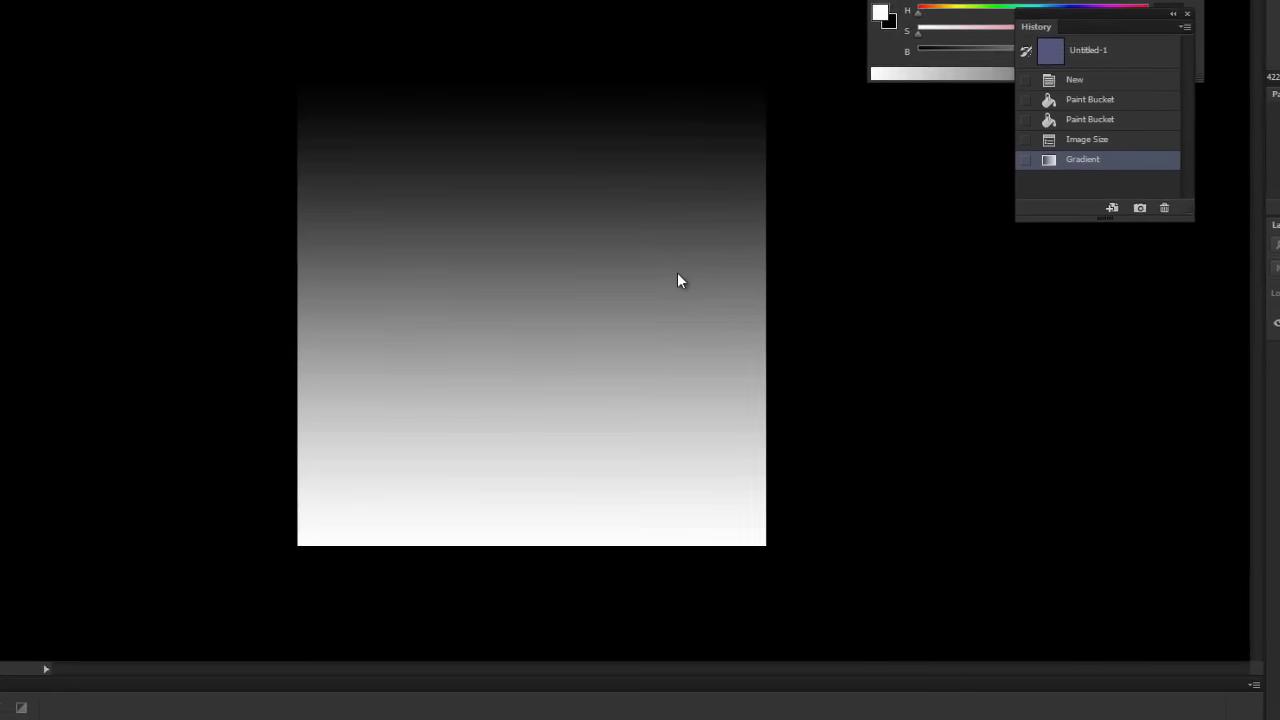
Preview the gradient as a Save for Web GIF with the Black - White palette and Pattern dither.
key(ctrl+alt+shift+s)
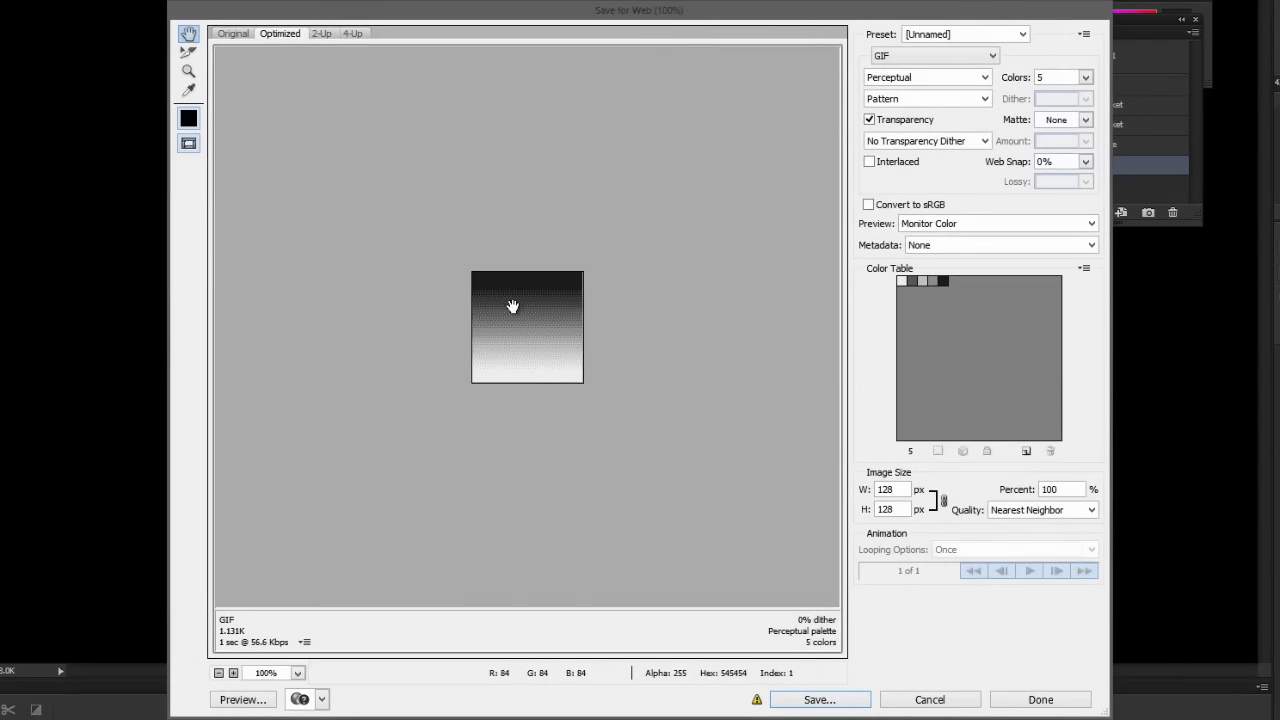
click(1085, 77)
click(920, 78)
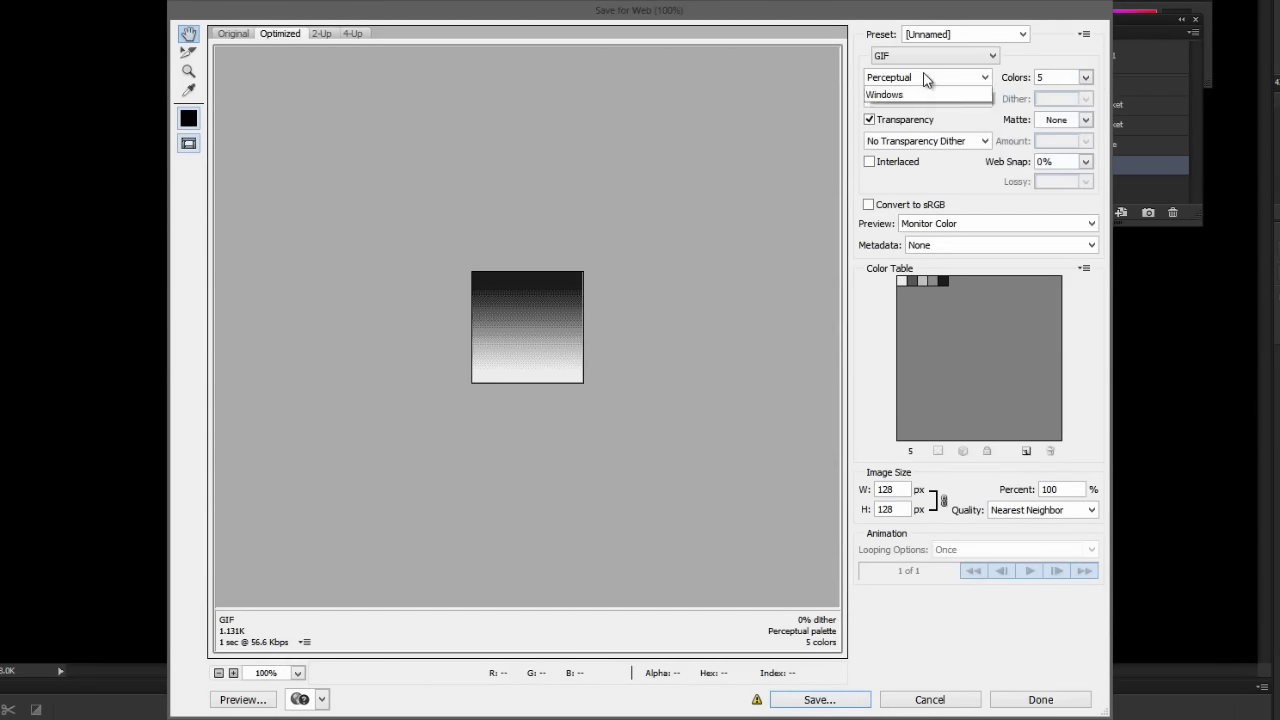
click(907, 206)
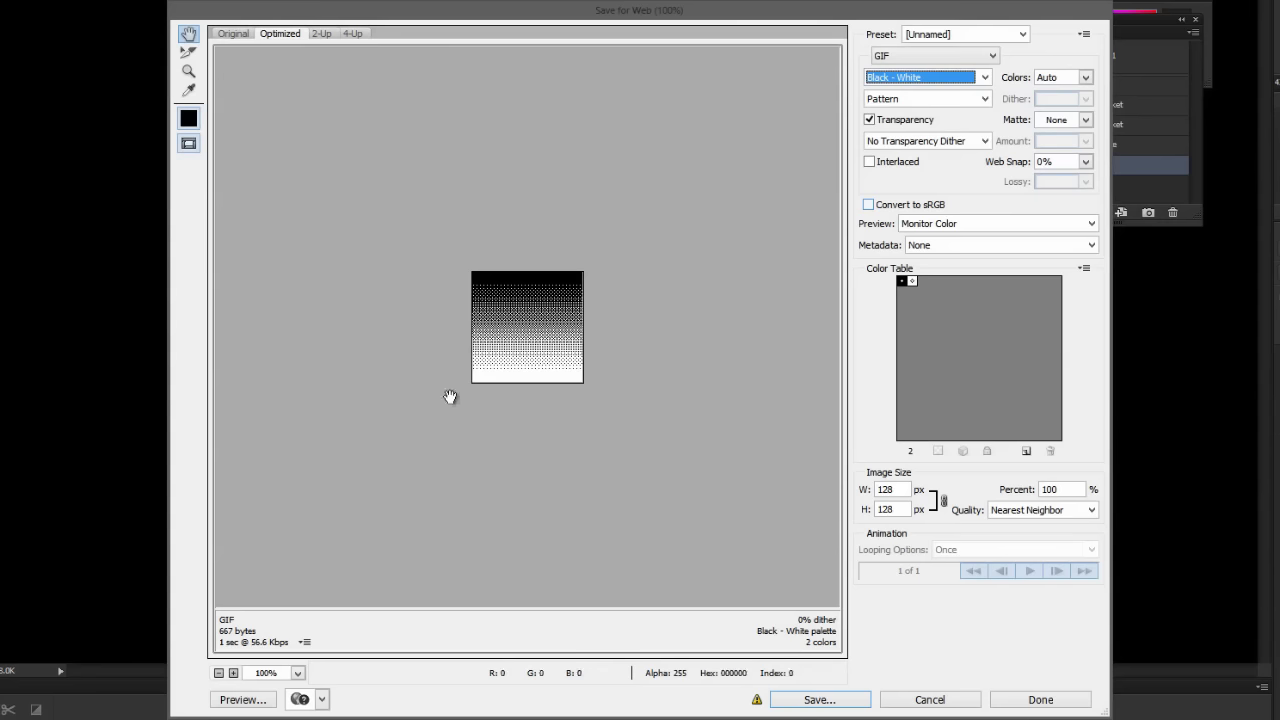
click(924, 106)
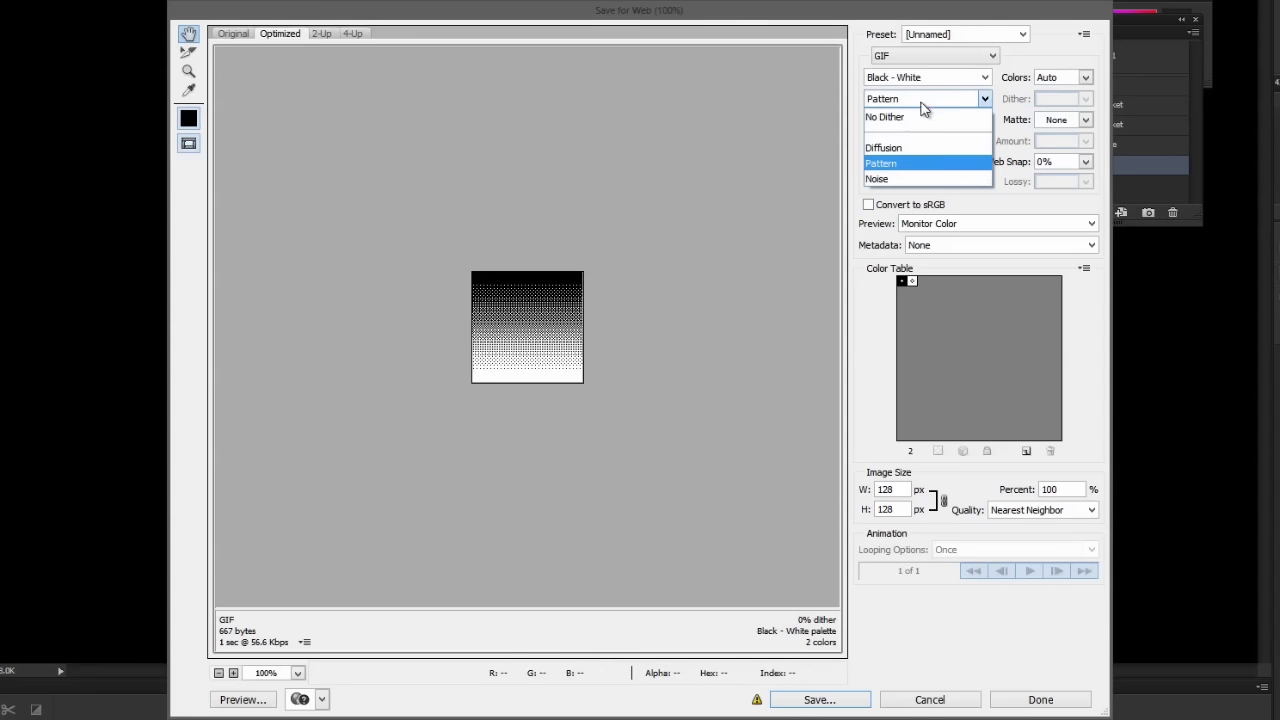
click(895, 163)
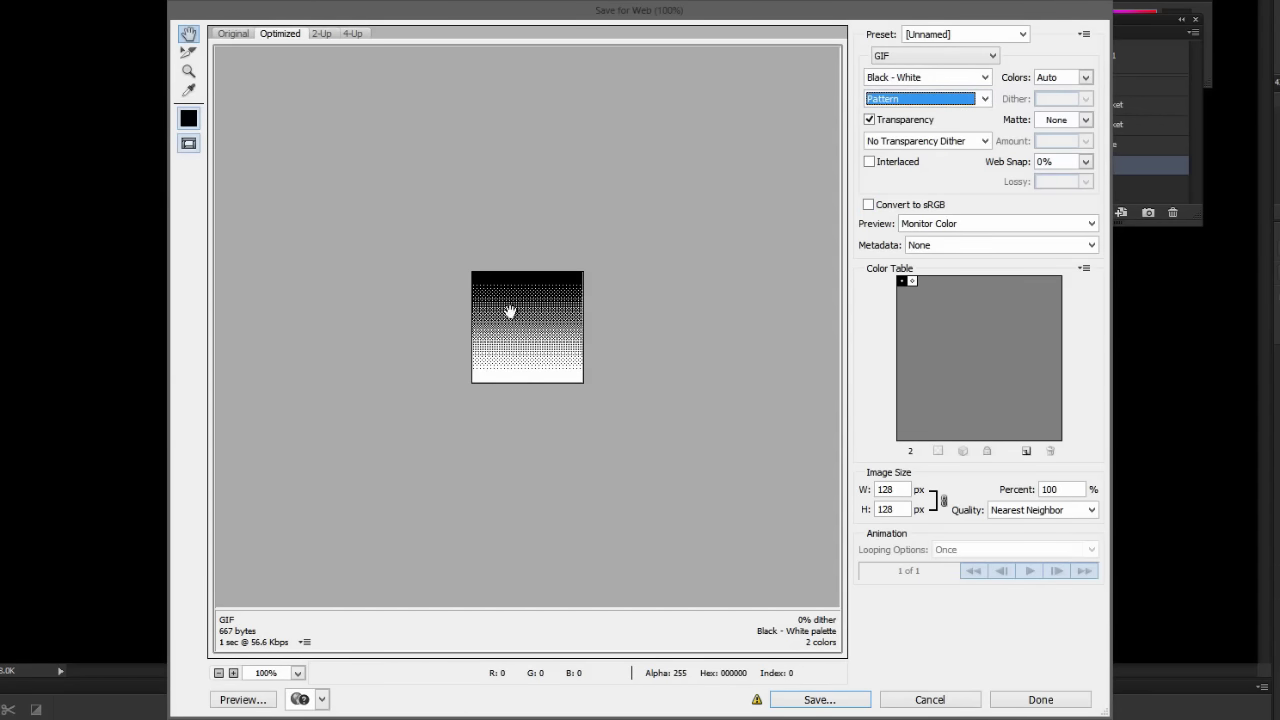
Preview the GIF with Diffusion dither at 100% instead.
click(902, 104)
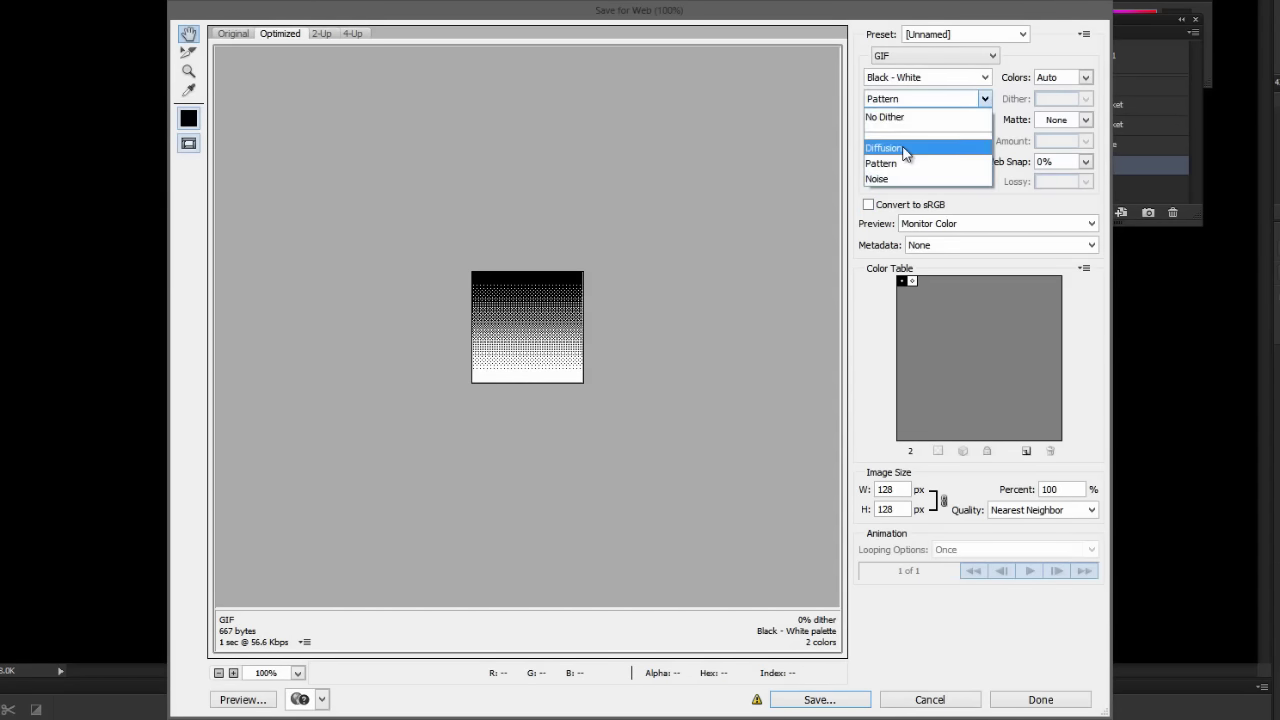
click(903, 148)
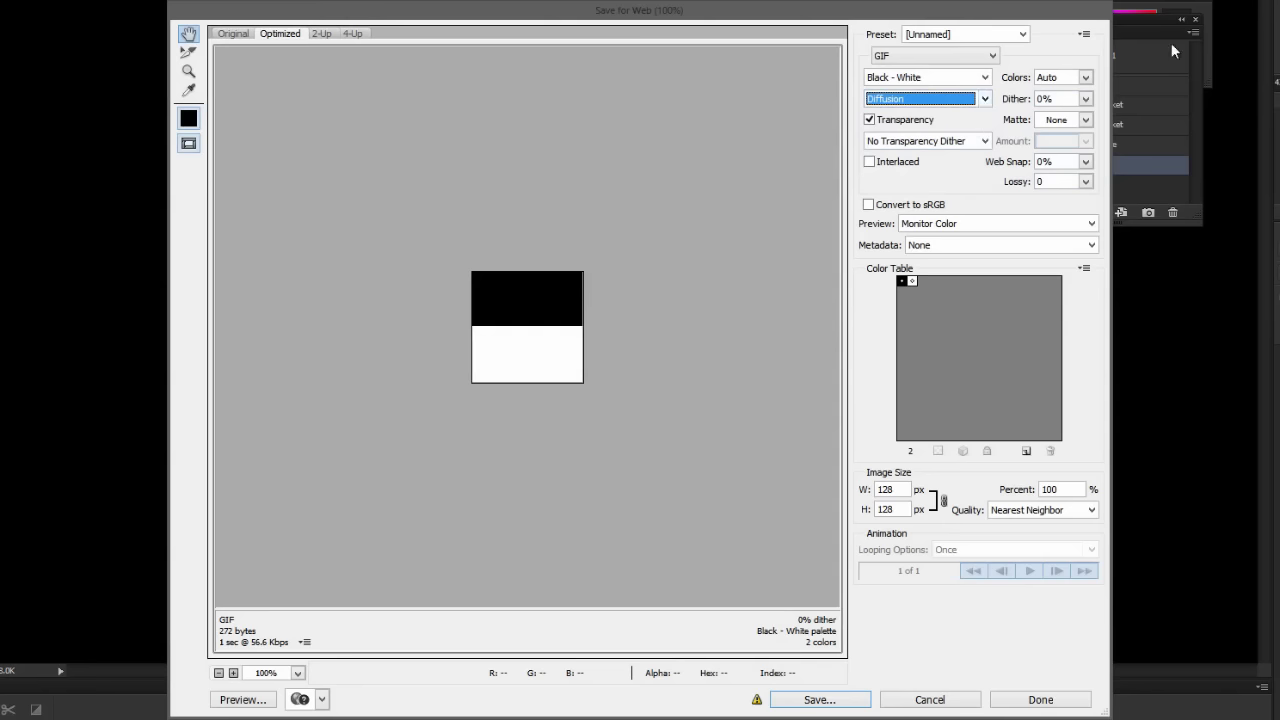
drag(1012, 106, 1139, 101)
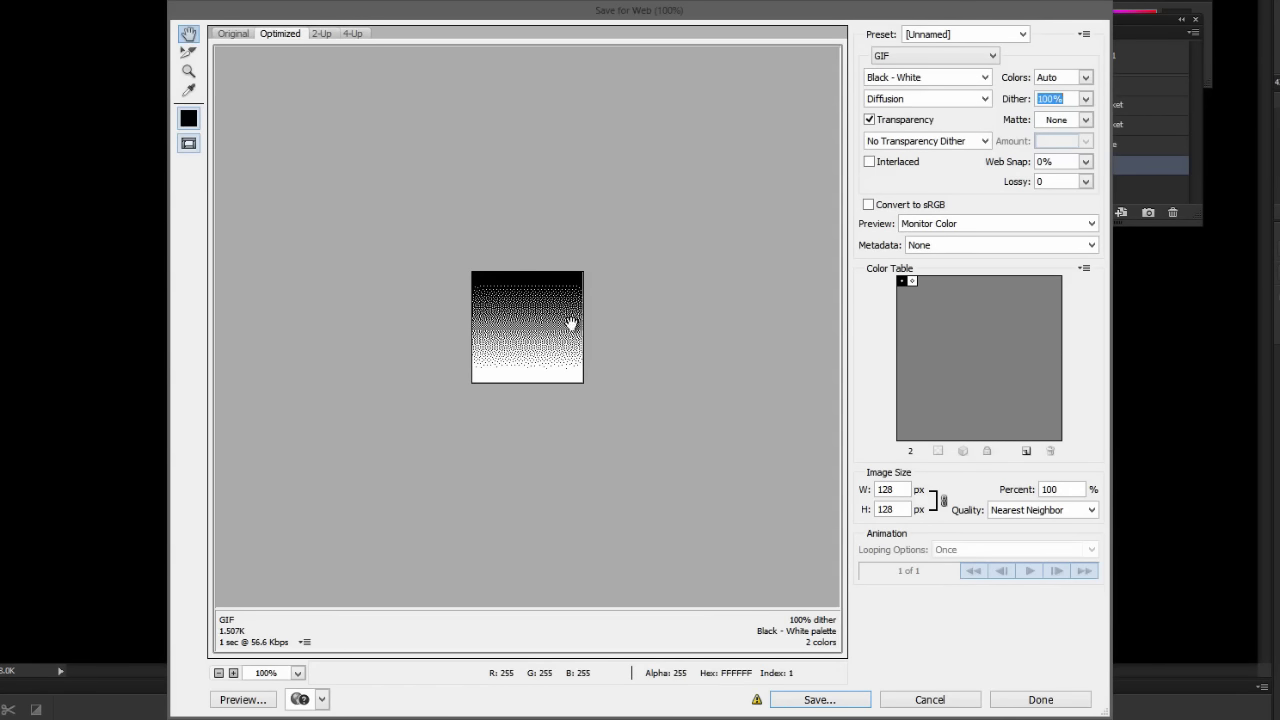
Preview the GIF with Noise dither and switch back to Pattern dither for comparison.
click(880, 104)
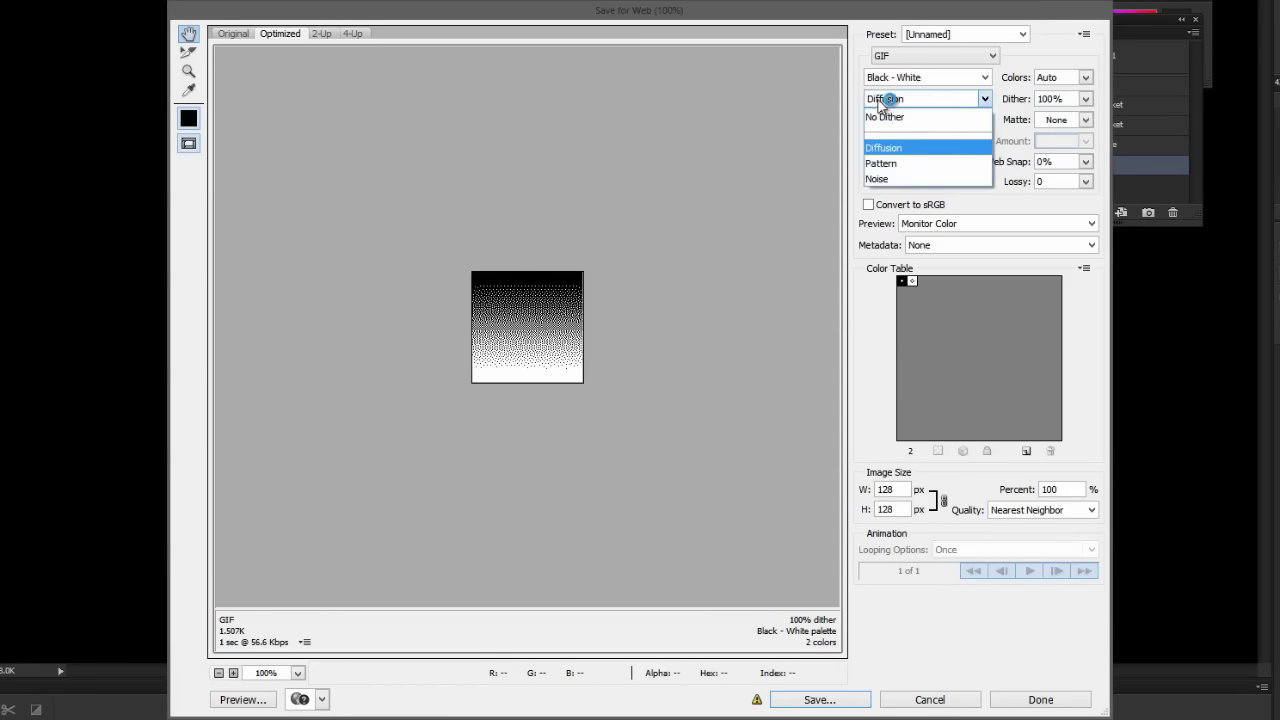
click(883, 183)
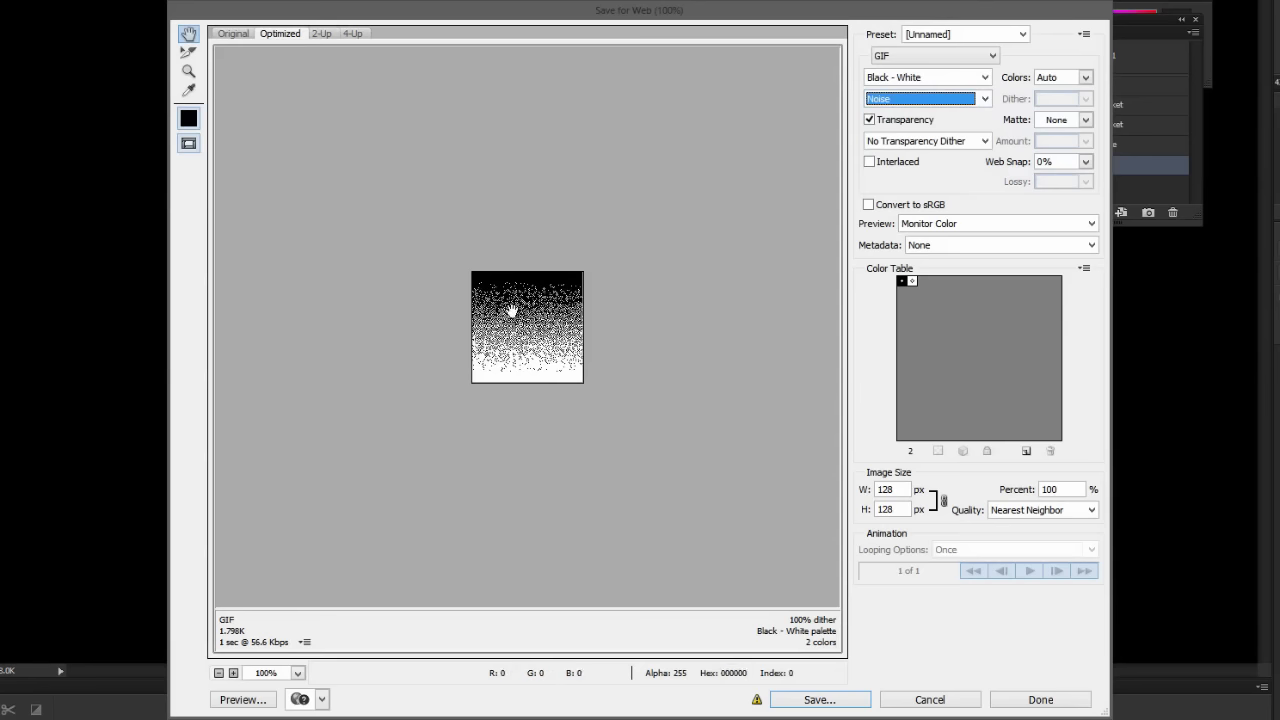
click(935, 100)
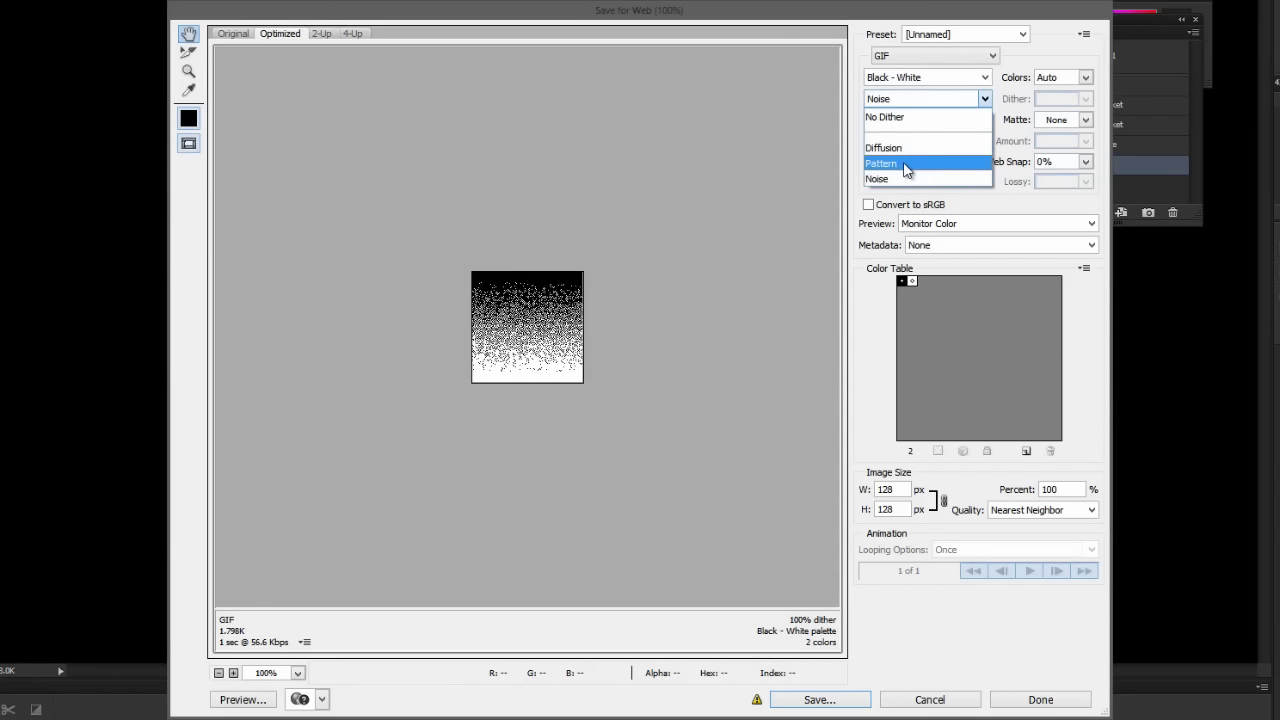
click(890, 162)
click(544, 300)
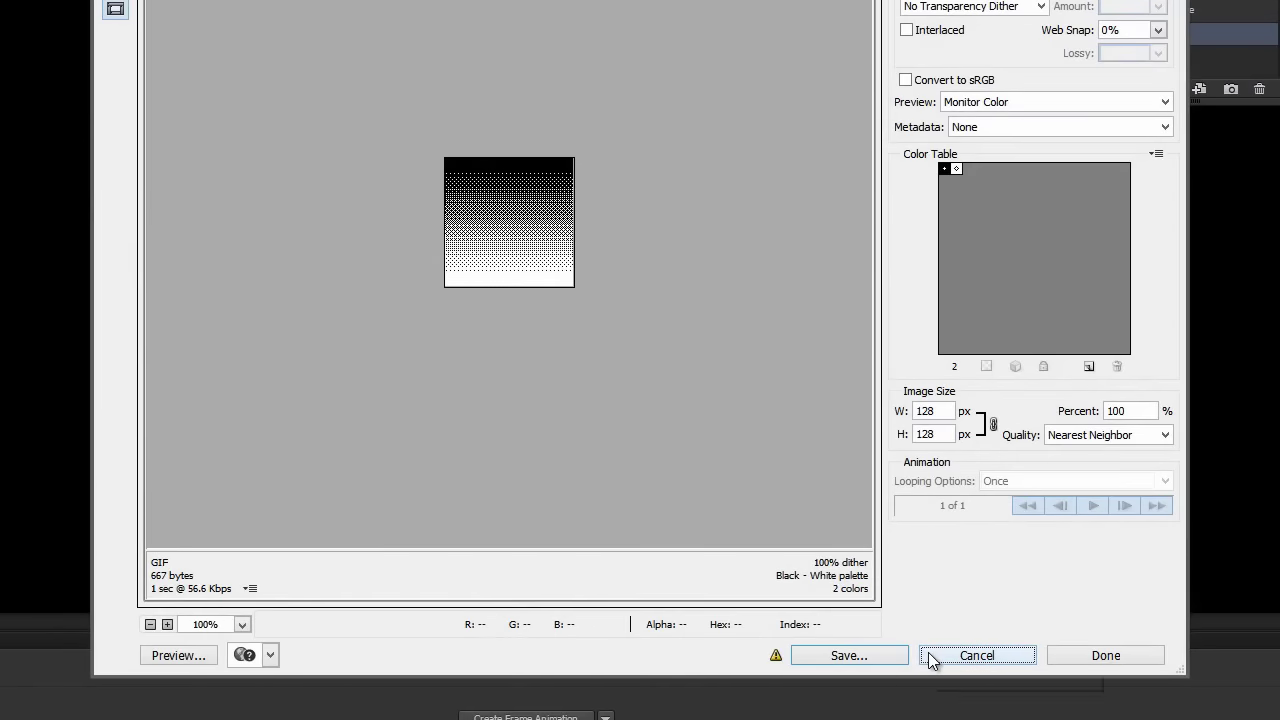
Close the Save for Web preview without exporting and return to the gradient document.
click(988, 22)
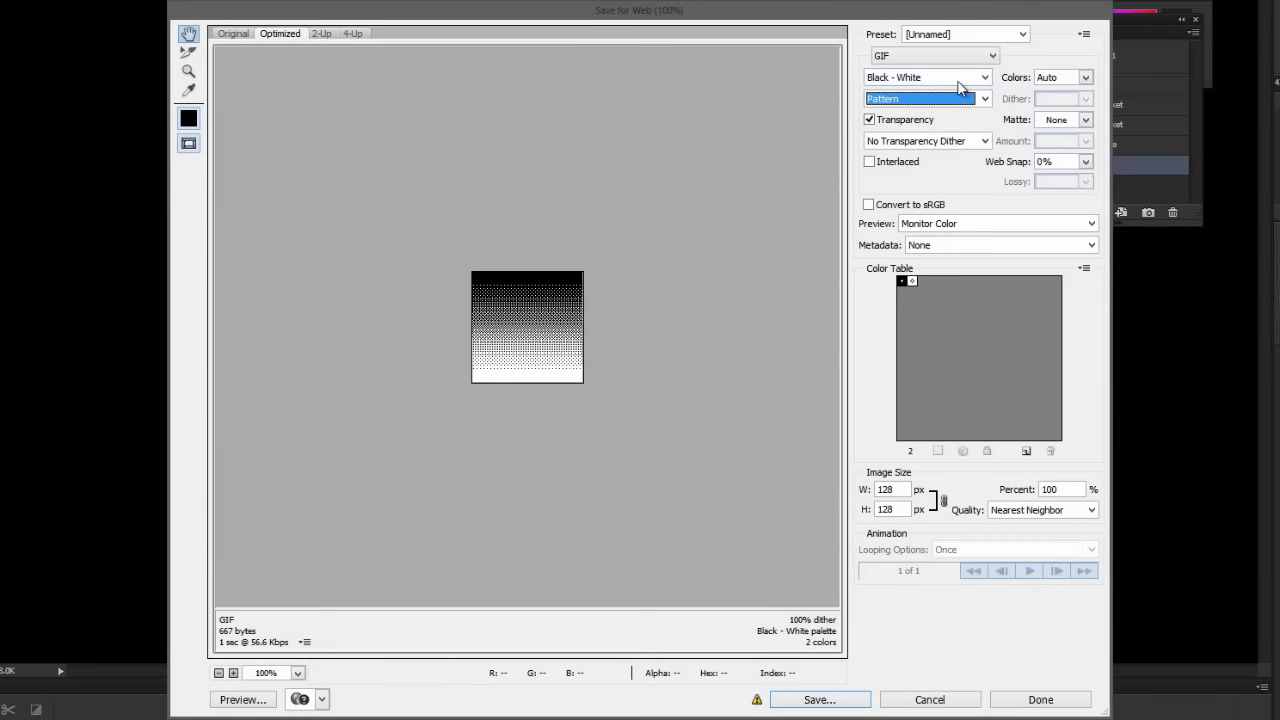
click(550, 326)
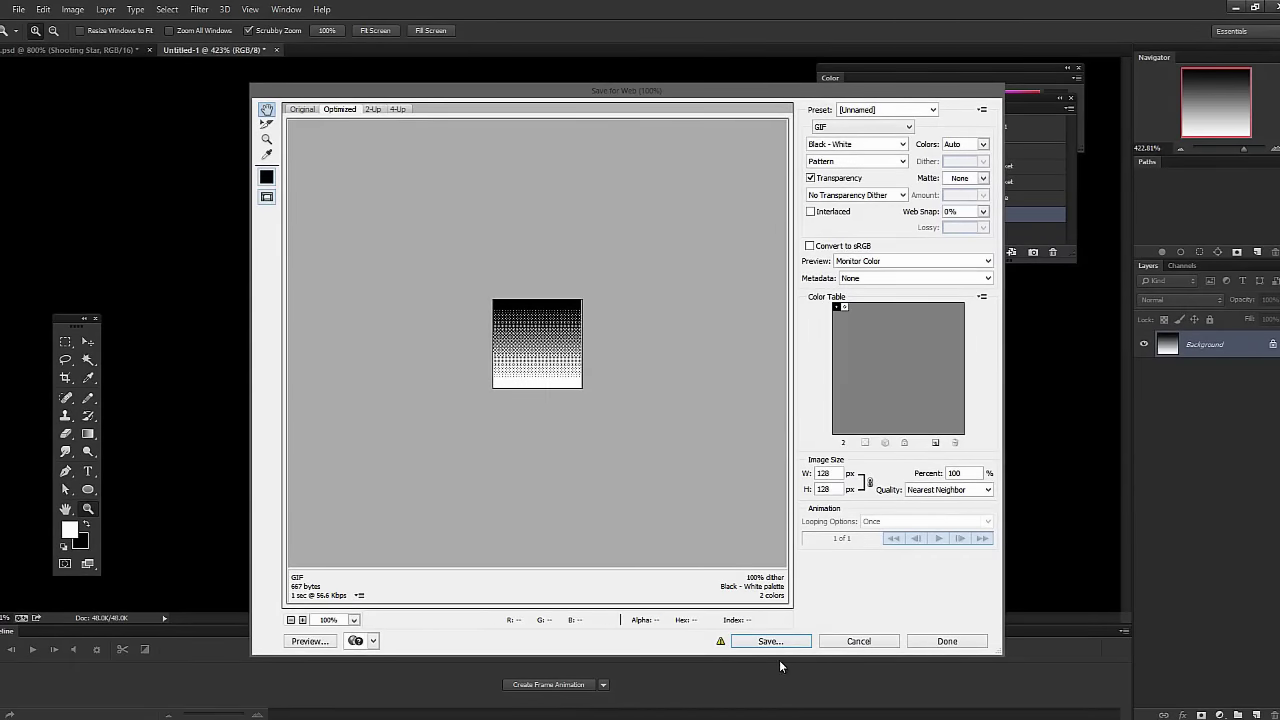
click(839, 645)
drag(624, 331, 406, 246)
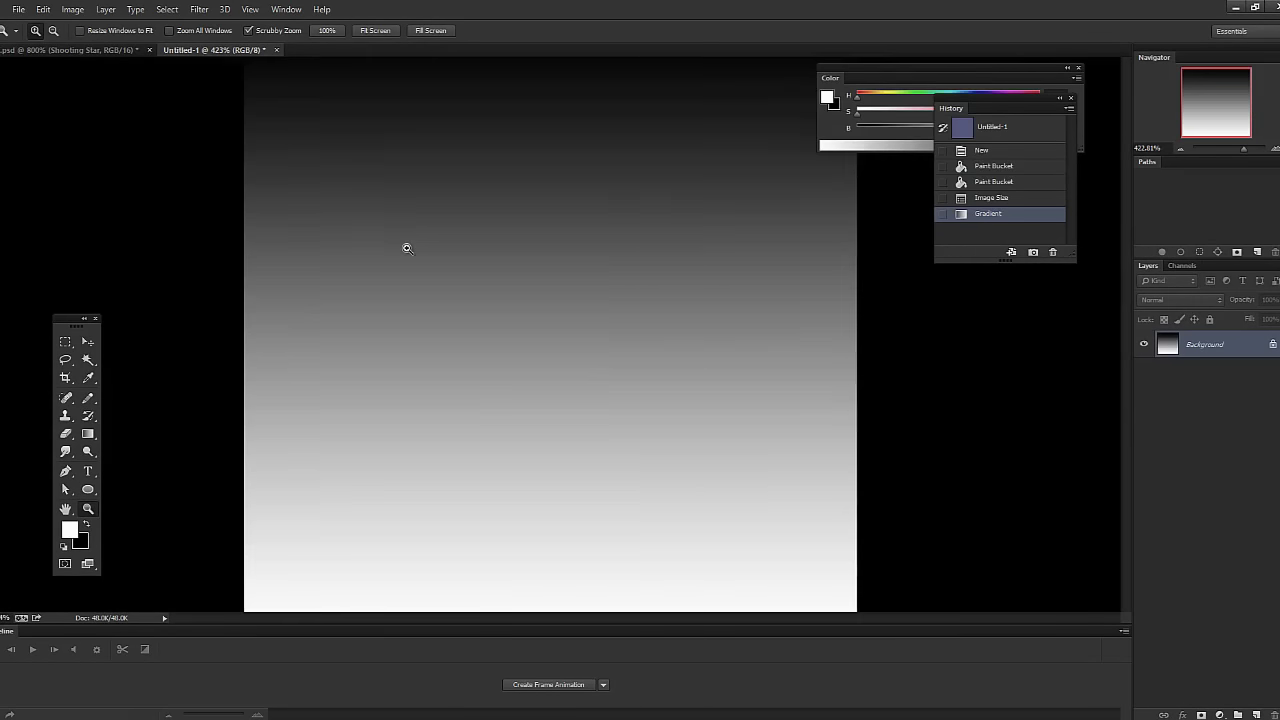
Review the pixel-art scene document and return to the gradient document.
click(119, 51)
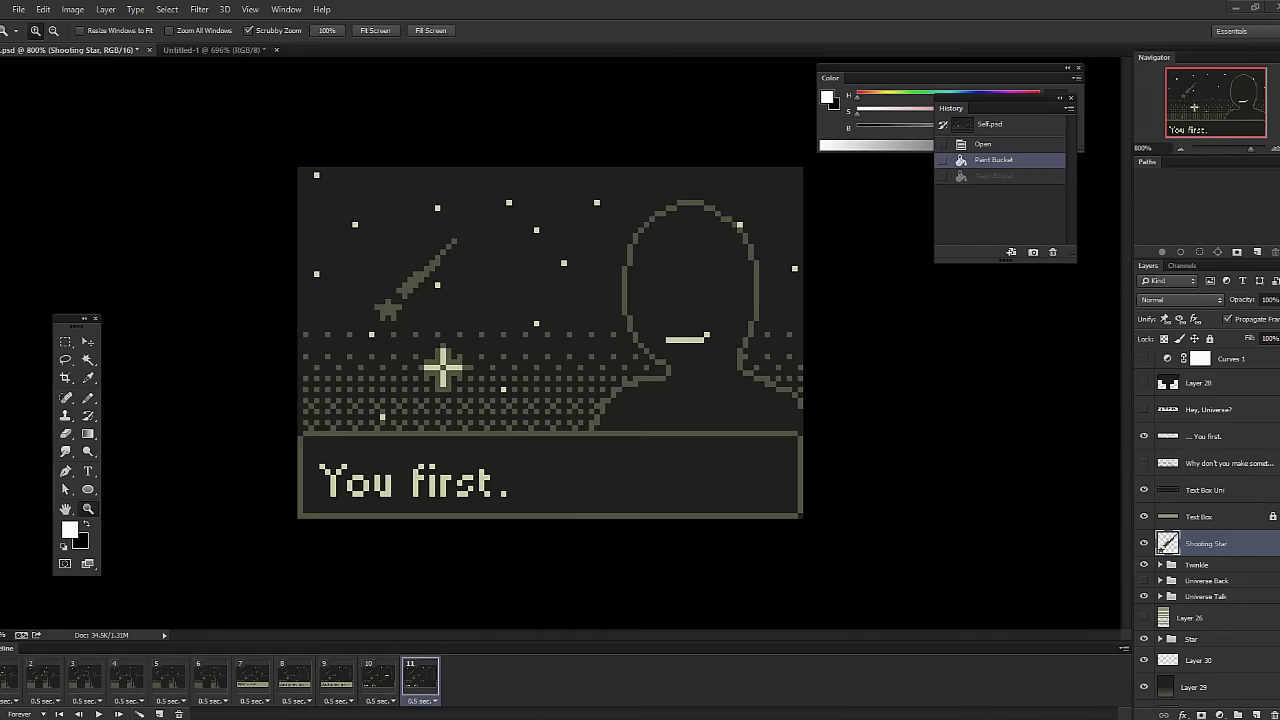
click(18, 9)
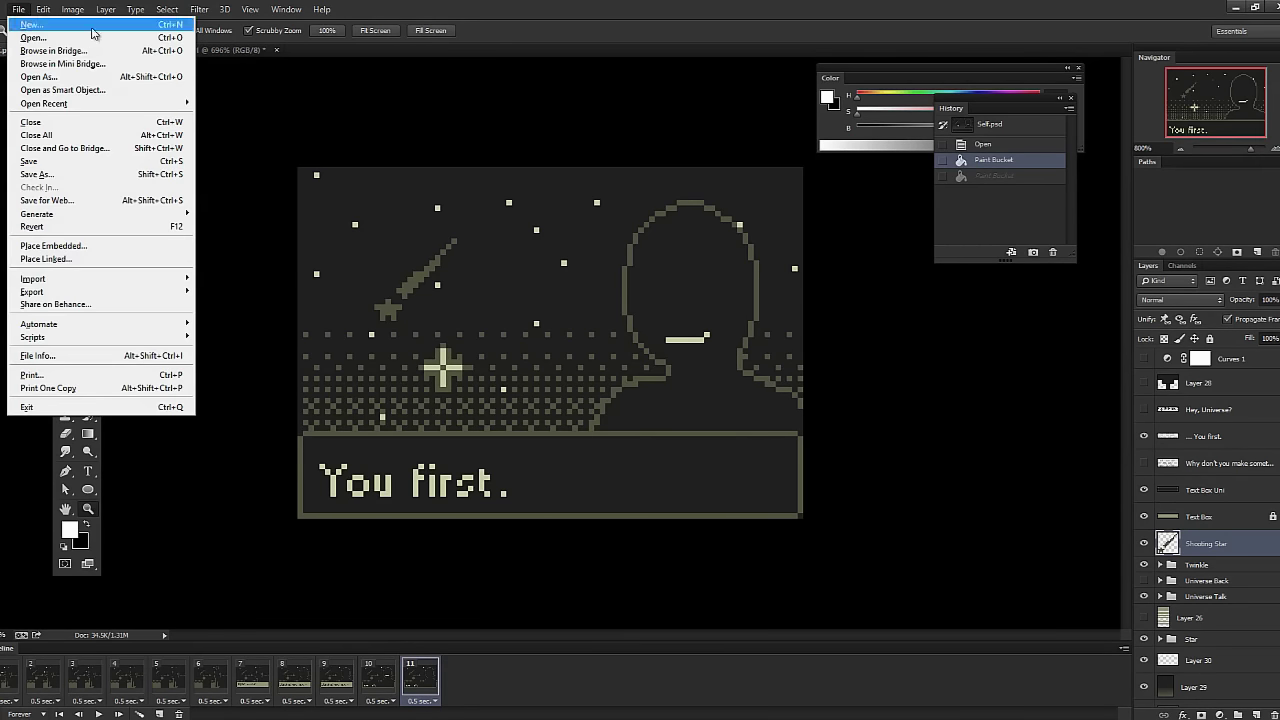
click(199, 49)
click(210, 50)
Revert the document to before the gradient and fill the 128-pixel canvas with white.
key(ctrl+1)
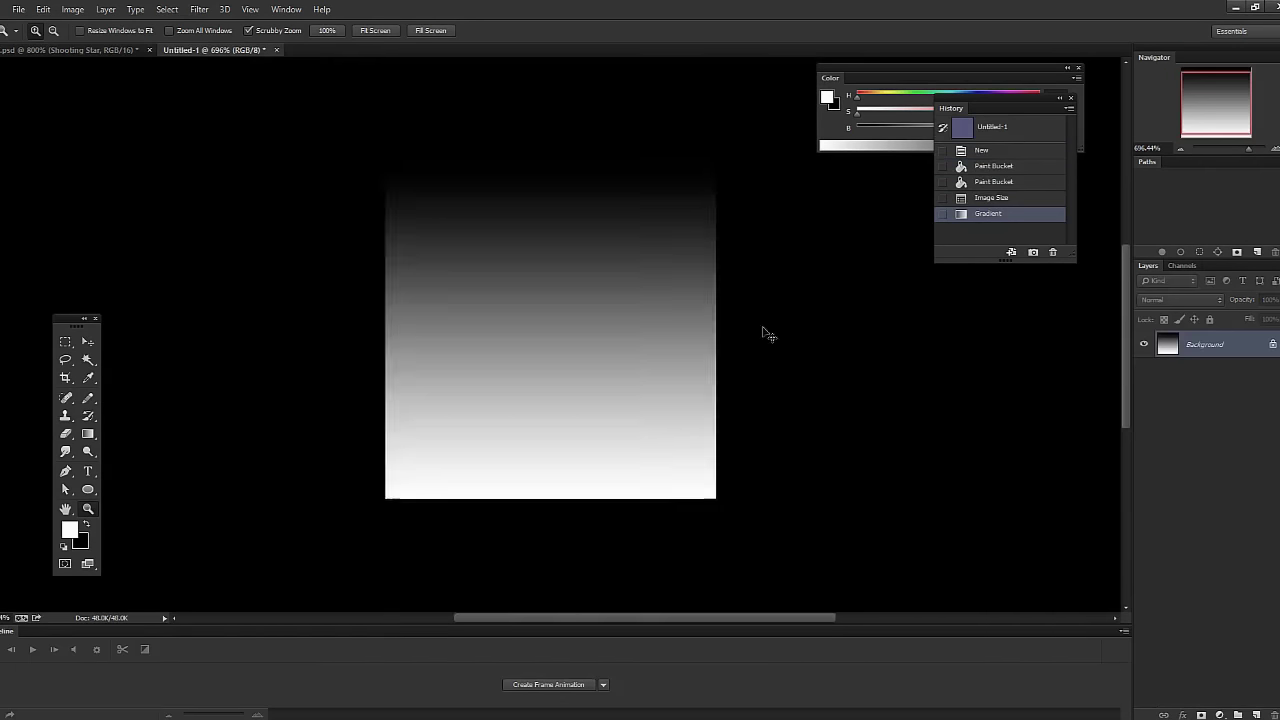
key(g)
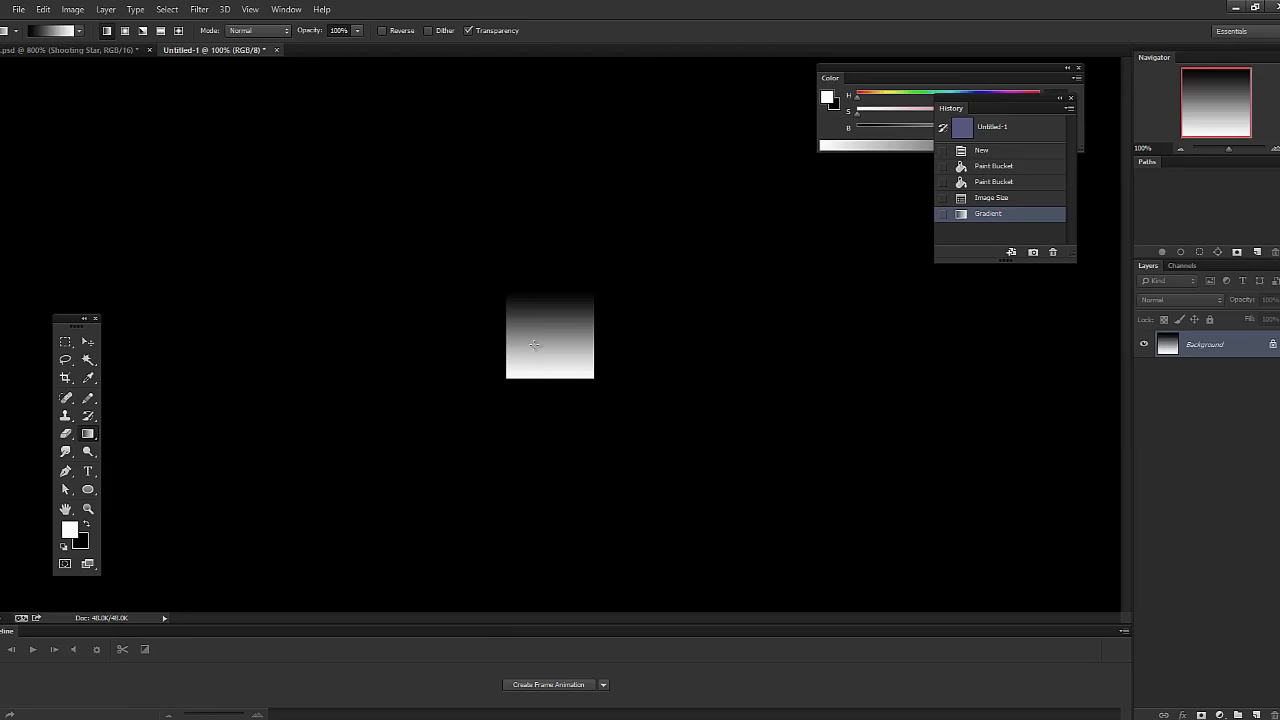
key(shift+g)
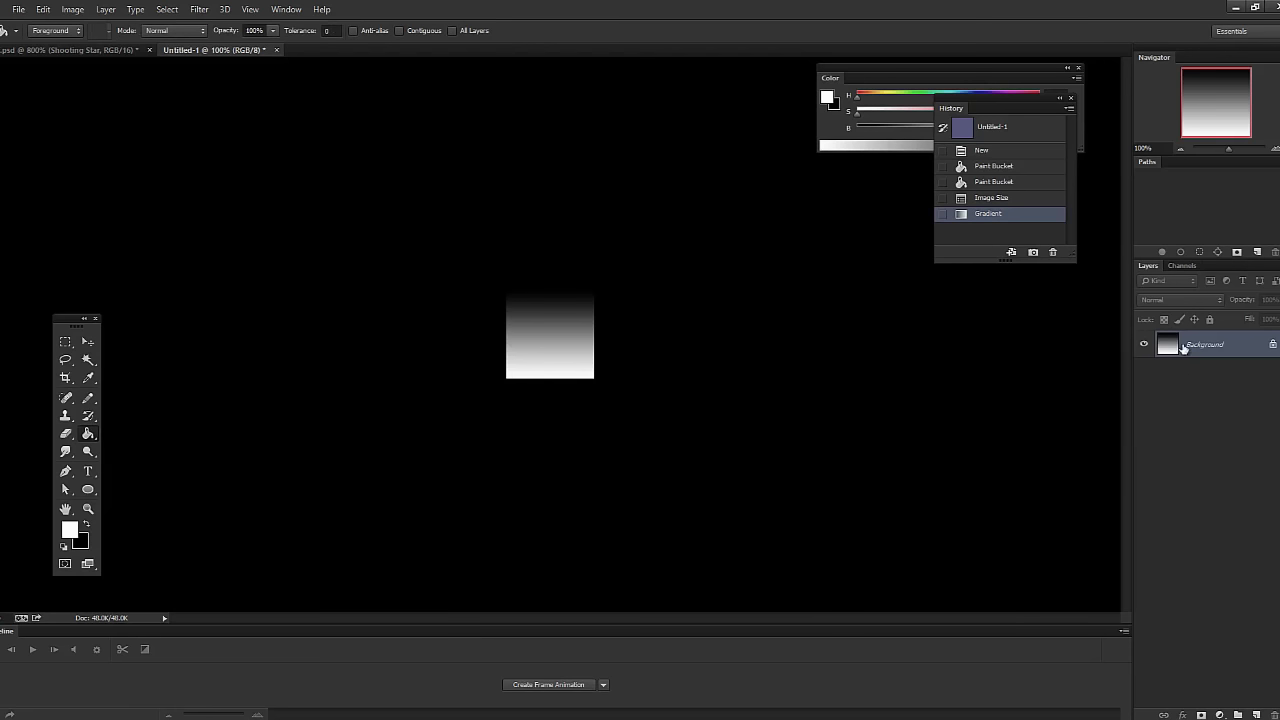
click(987, 198)
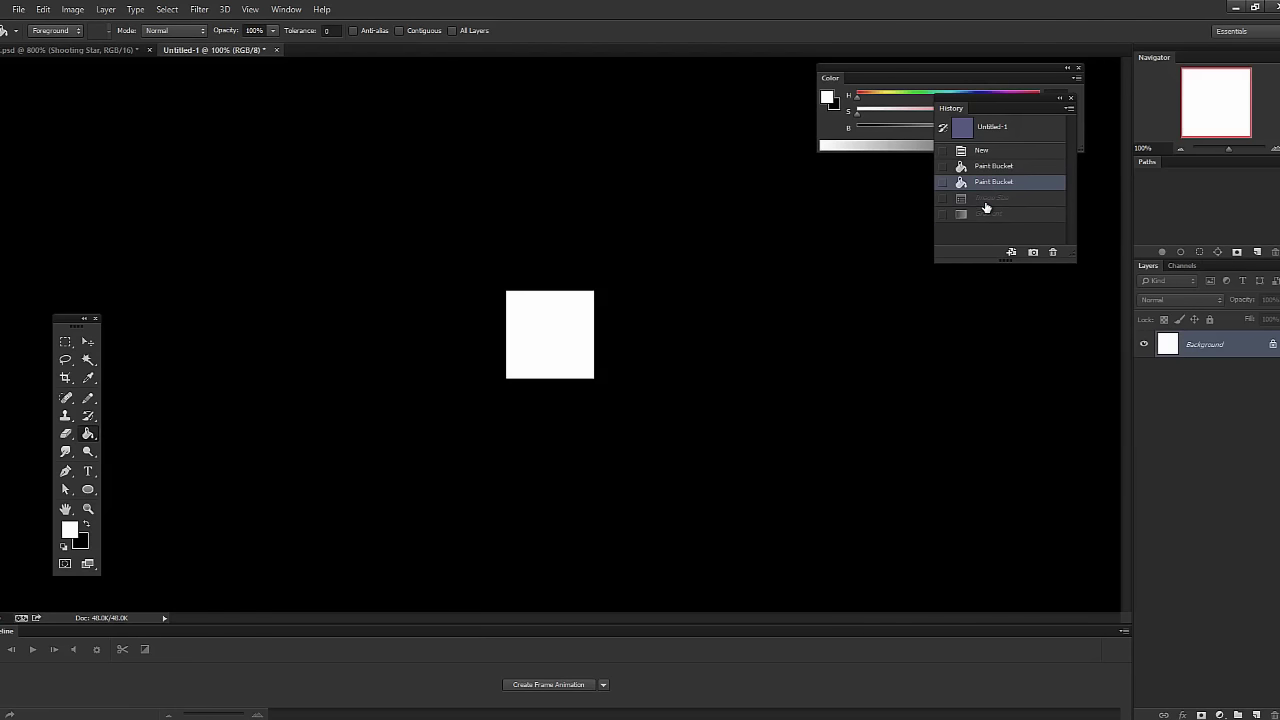
click(545, 346)
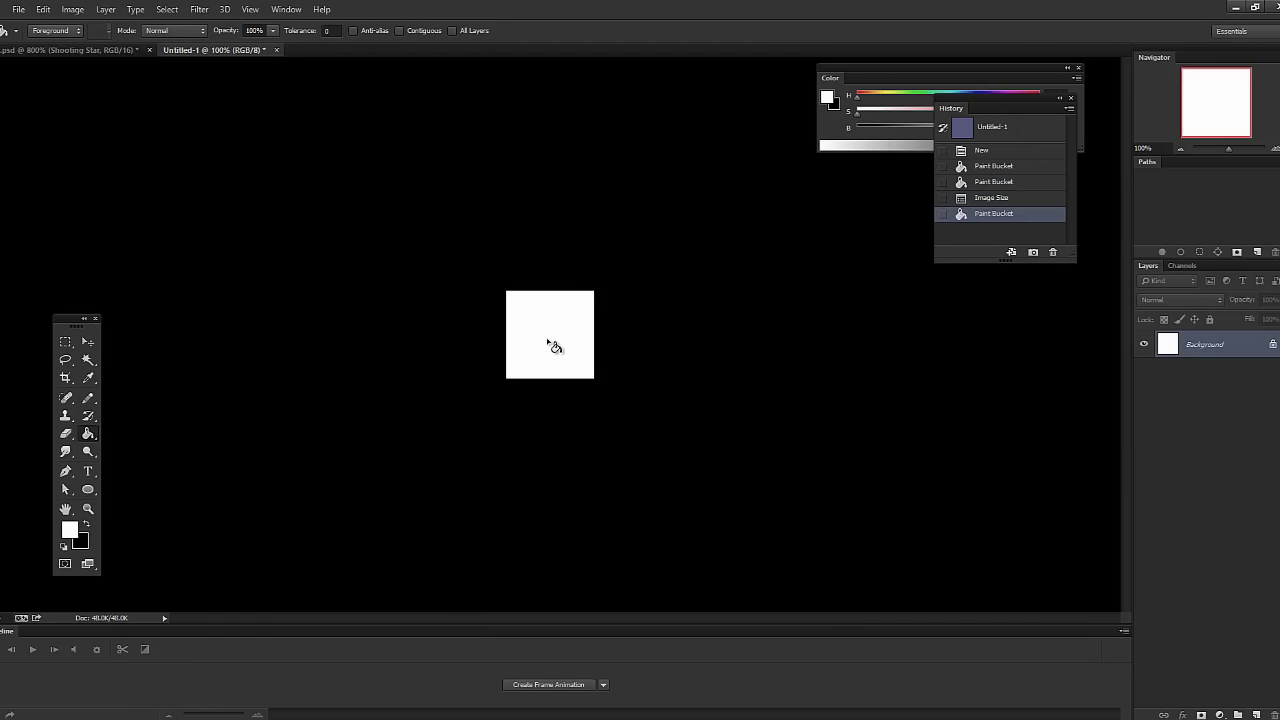
Create a frame animation and add a new layer filled with black above the white background.
click(535, 685)
key(ctrl+shift+alt+n)
key(x)
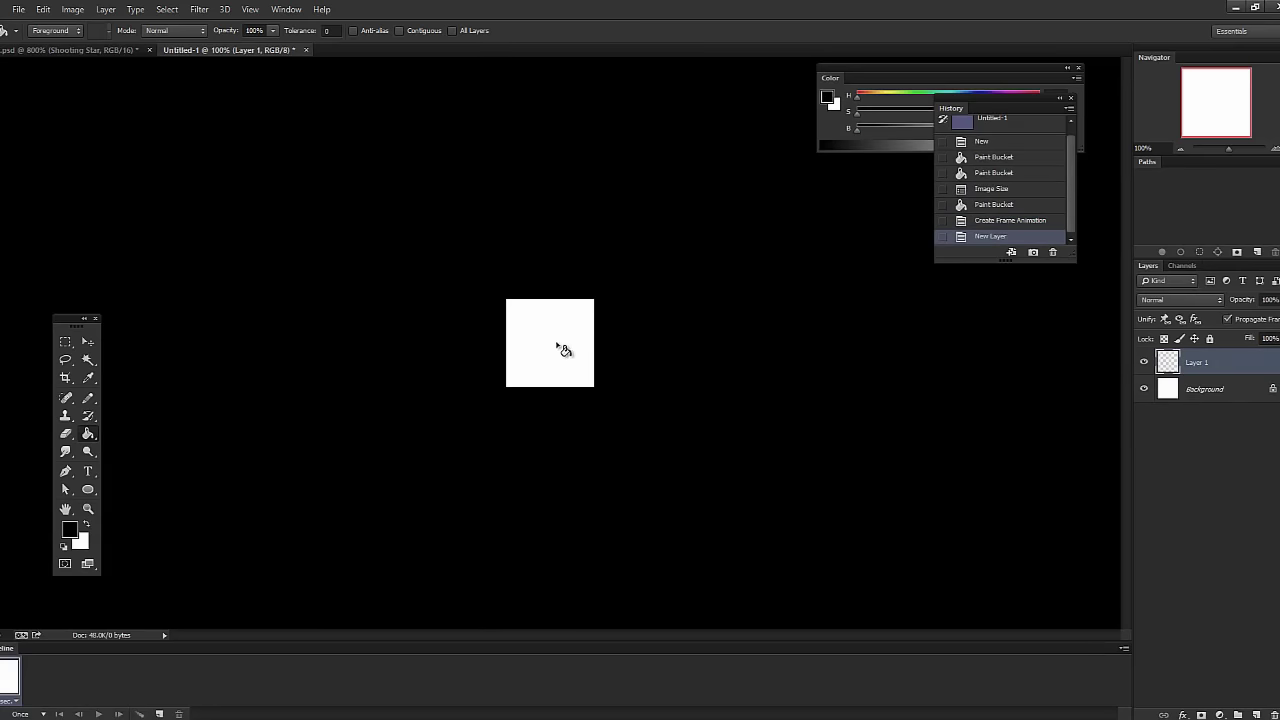
click(562, 348)
Duplicate the animation frame and set Layer 1's opacity to 0% in the first frame and 100% in the second.
click(159, 714)
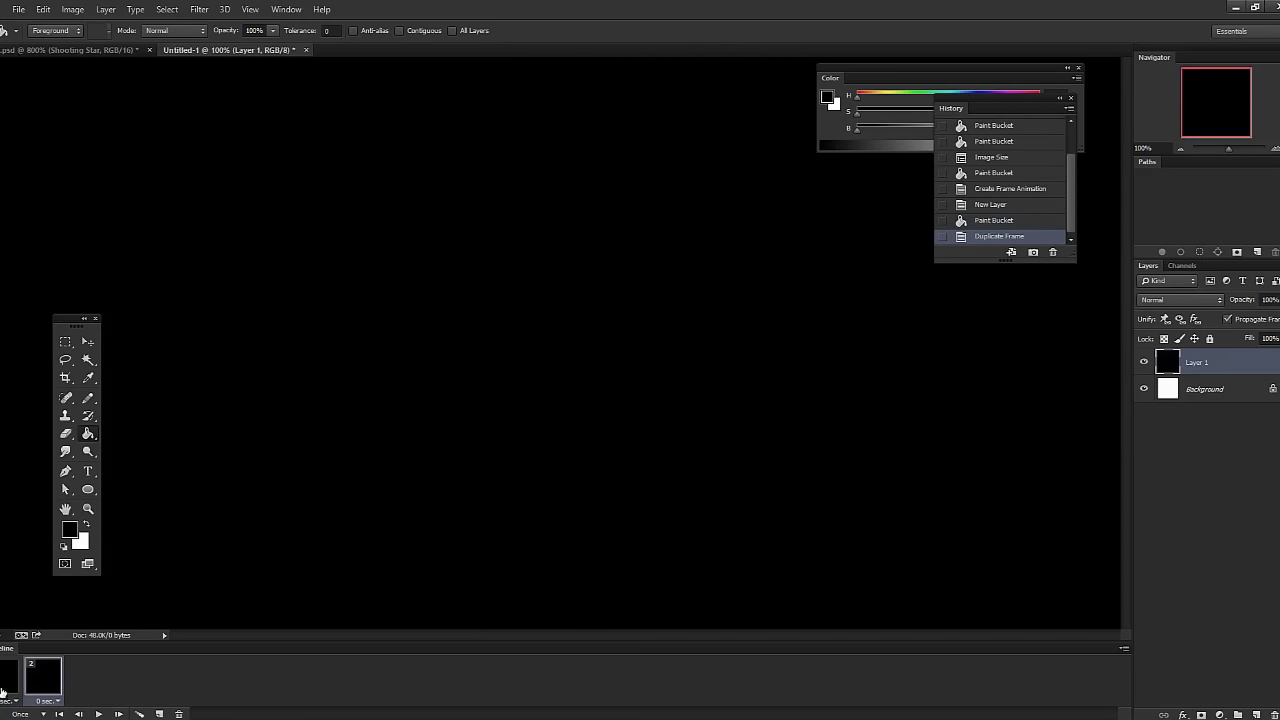
drag(1240, 303, 914, 337)
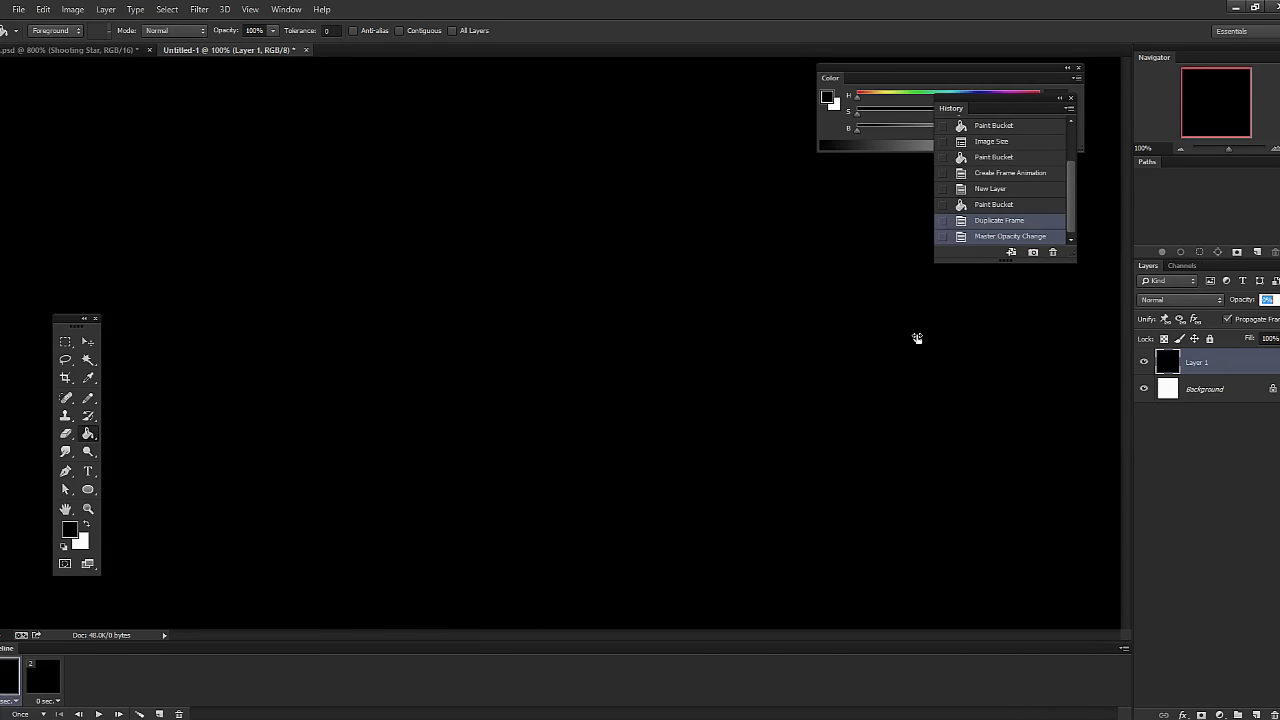
click(40, 681)
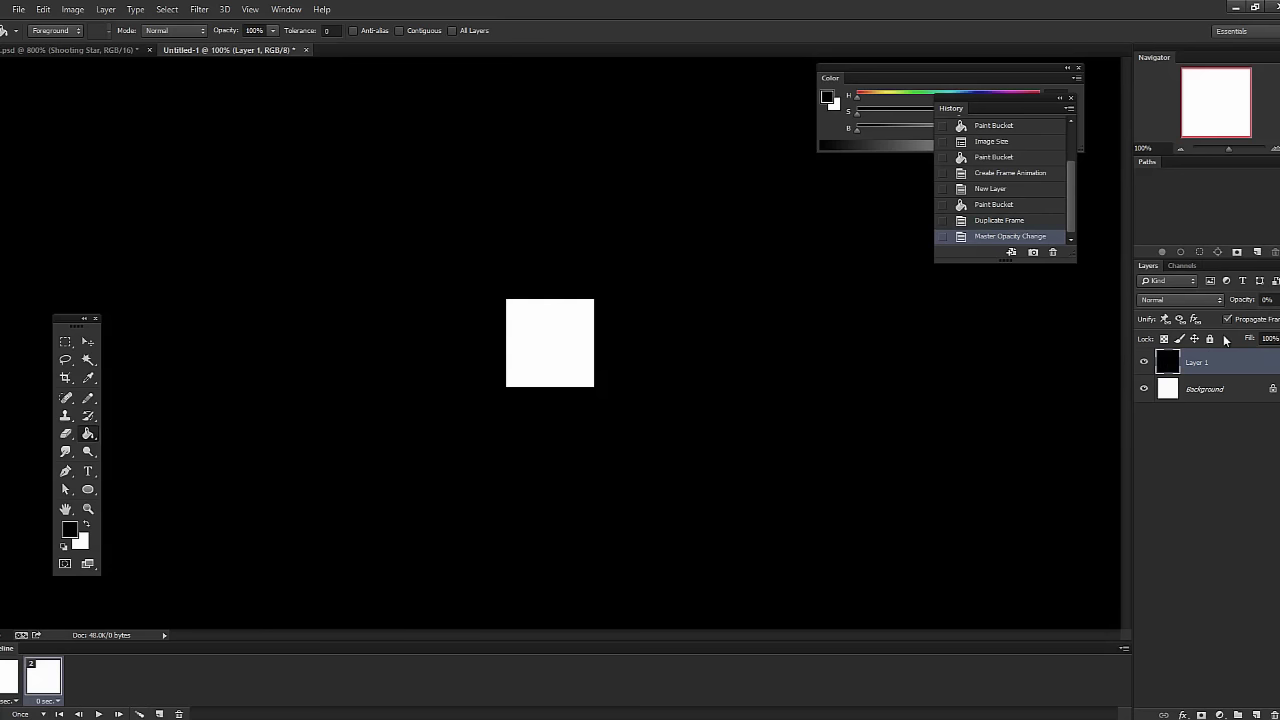
drag(1242, 305, 1278, 305)
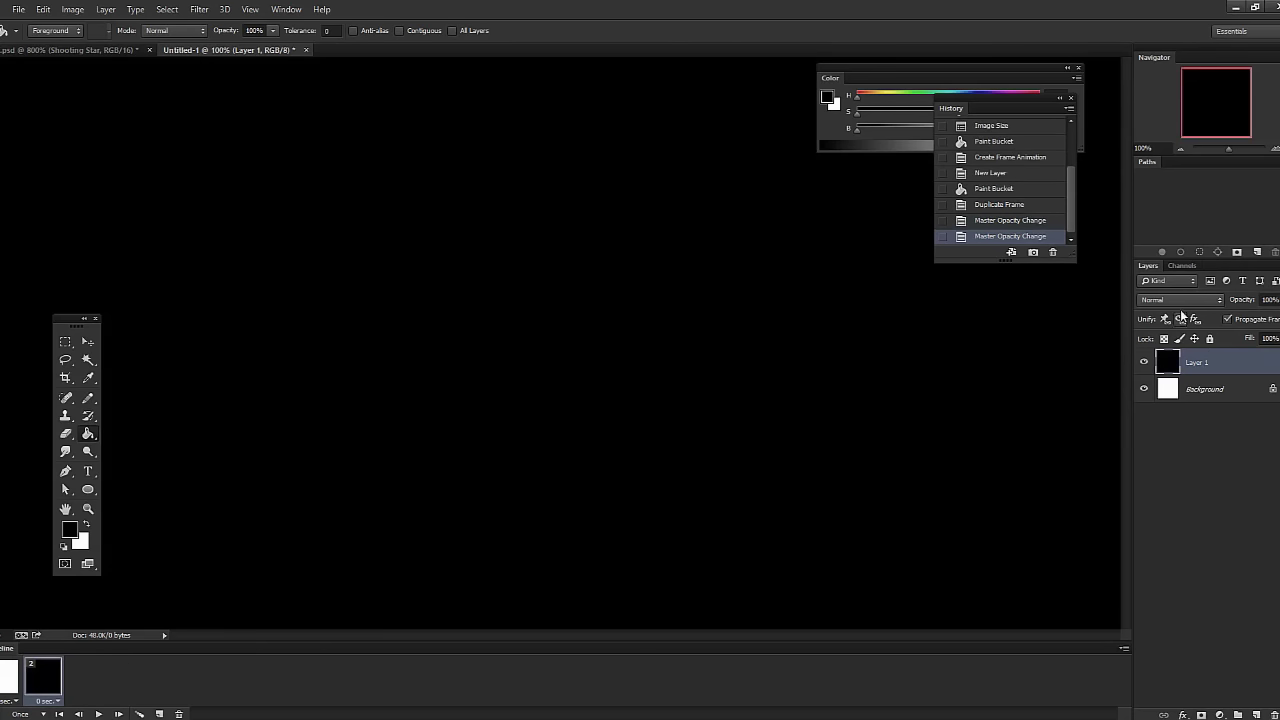
Select the white and black frames and tween them across all layers into an 18-frame fade.
click(10, 682)
click(50, 676)
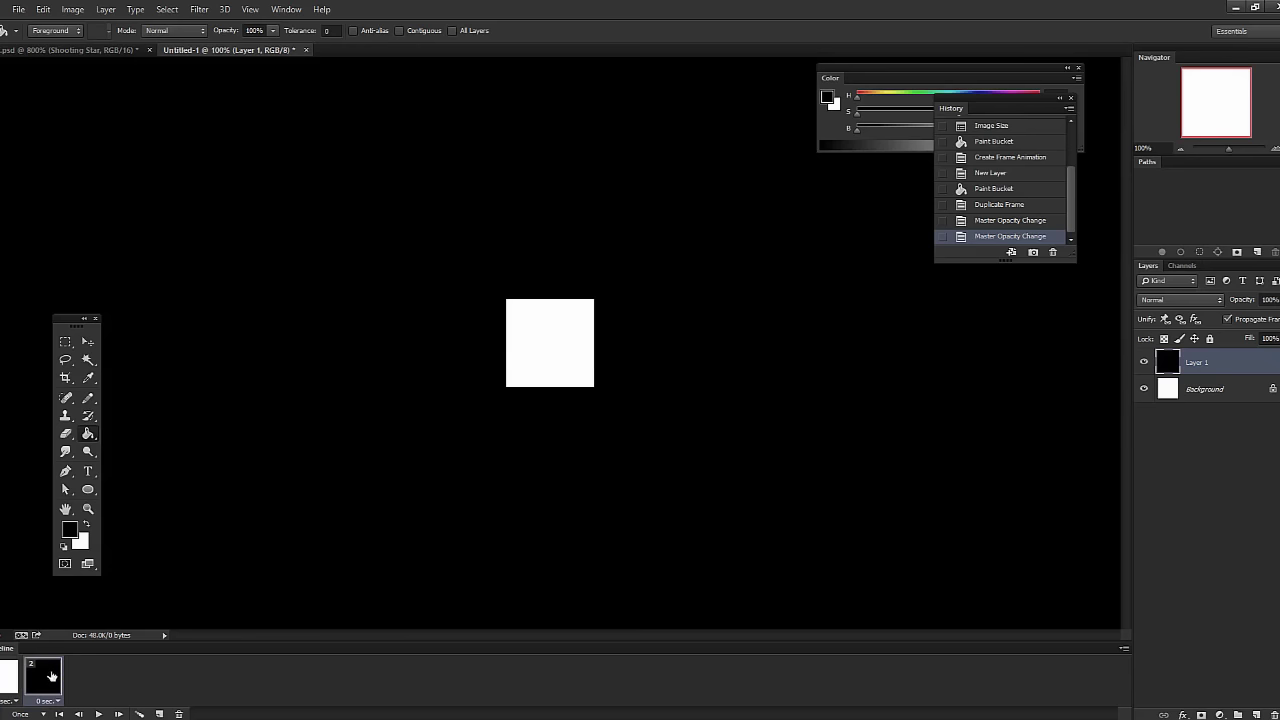
click(3, 682)
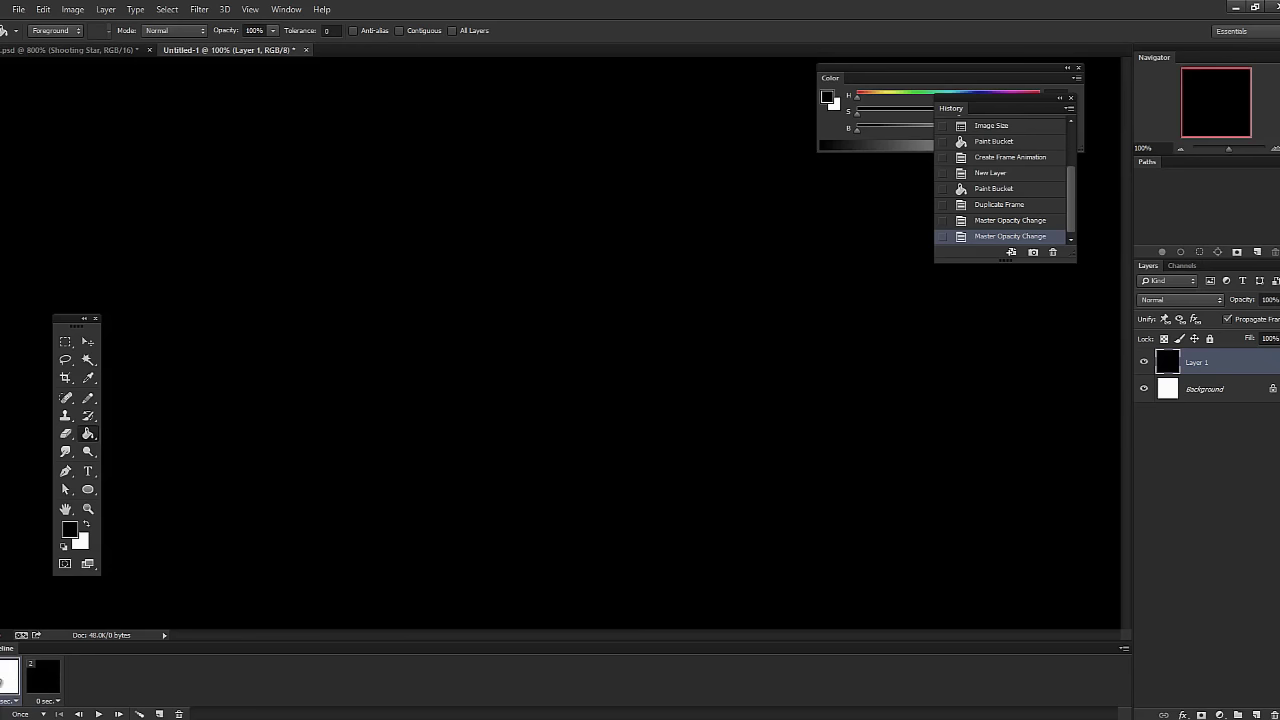
click(1124, 650)
click(1155, 466)
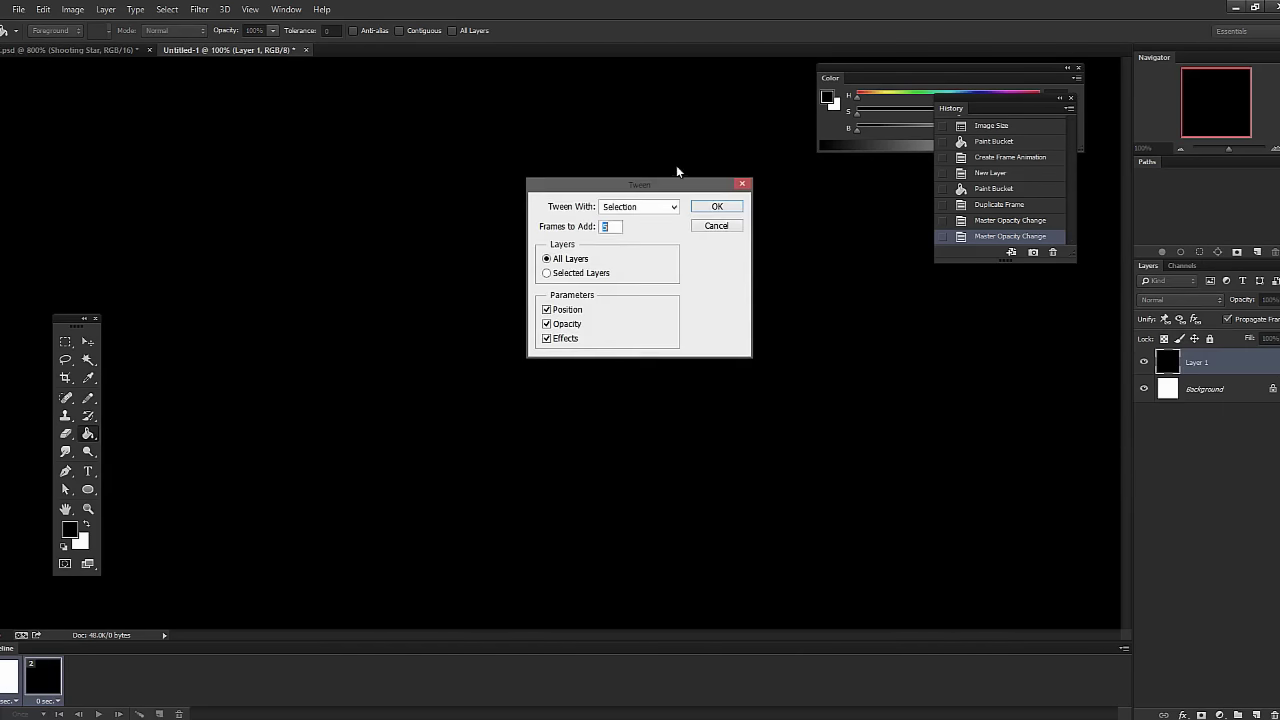
click(716, 207)
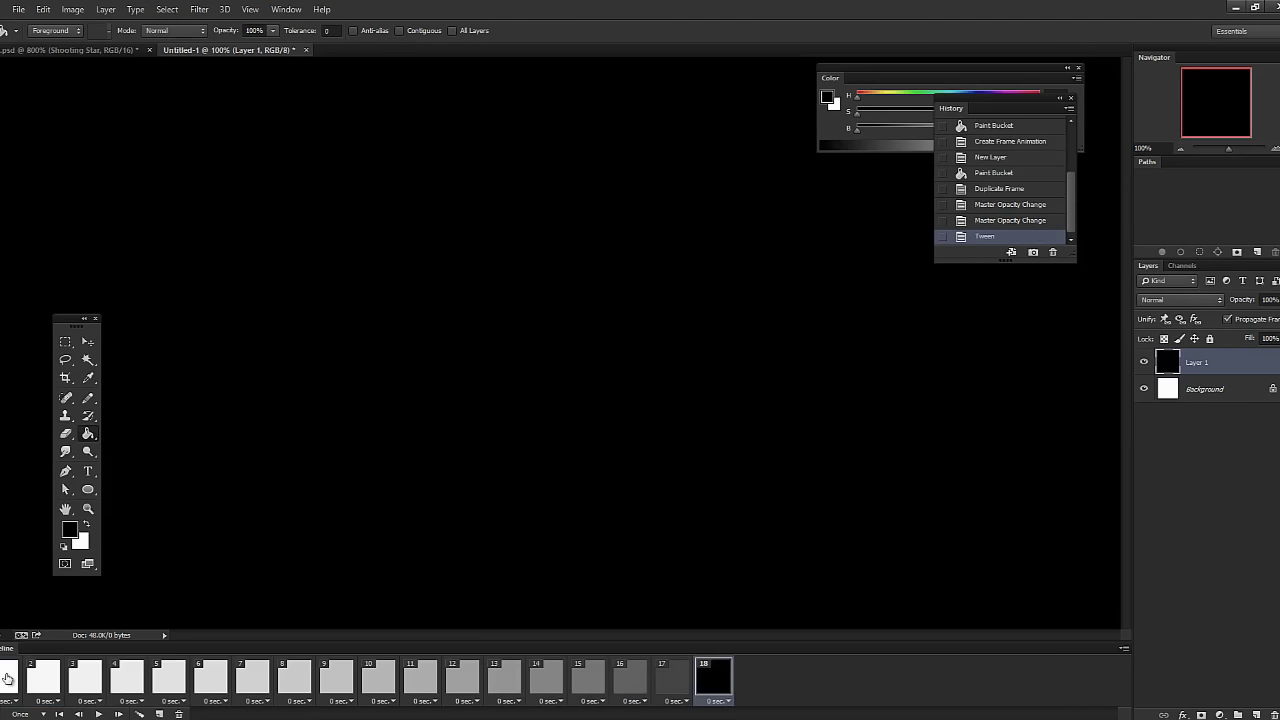
Set the frame animation to loop forever and play back the fade.
click(8, 679)
click(98, 714)
click(35, 714)
click(30, 678)
click(98, 714)
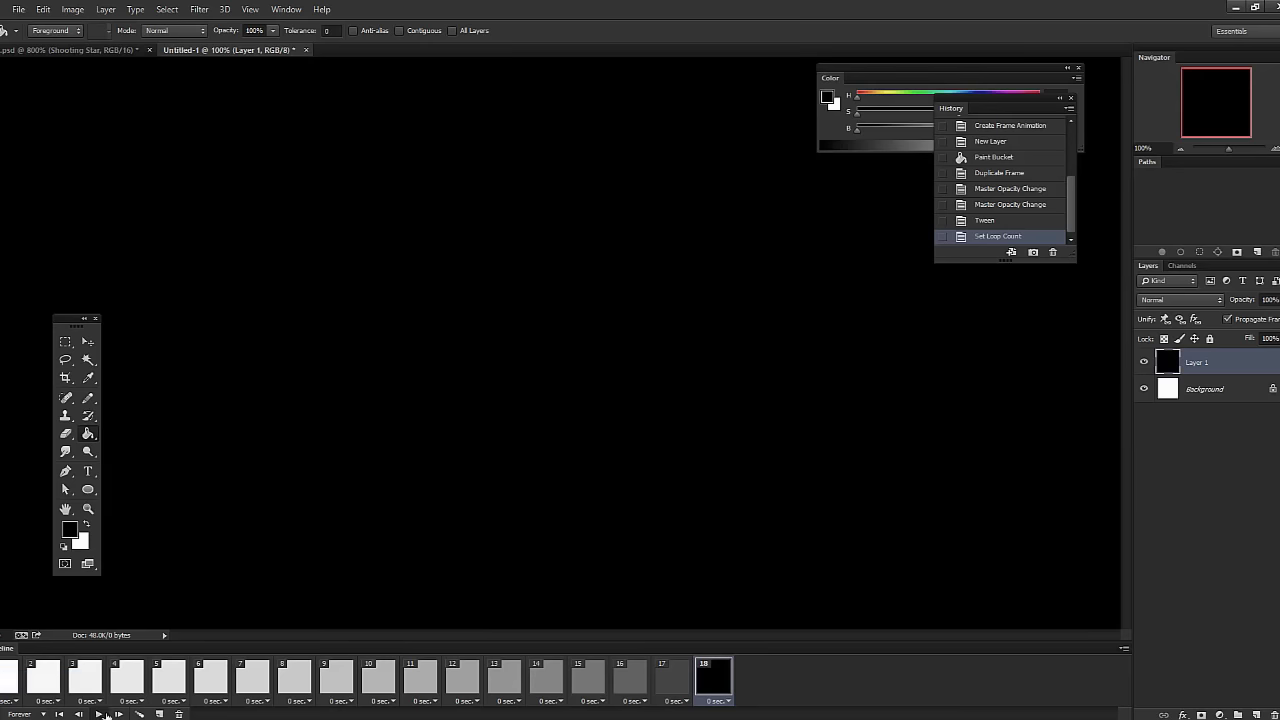
click(99, 714)
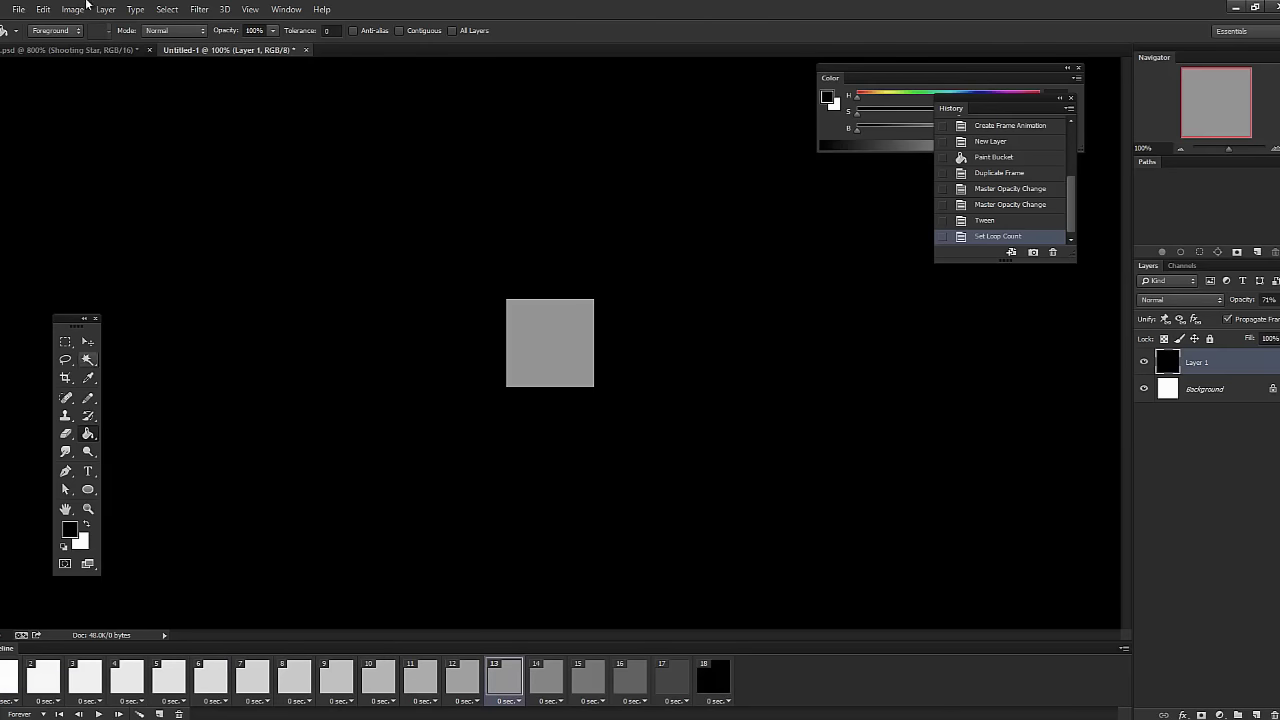
Preview the fade as a GIF with the Black - White palette in Save for Web, without exporting.
click(18, 9)
click(63, 201)
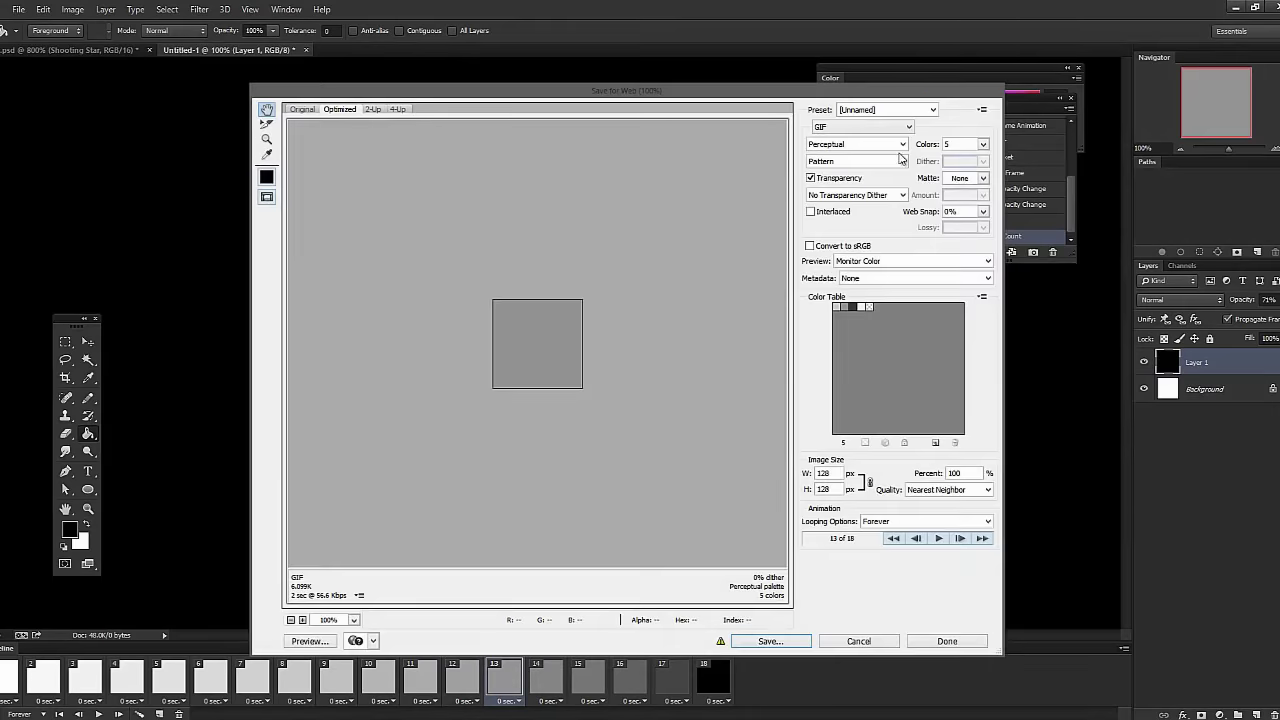
click(857, 144)
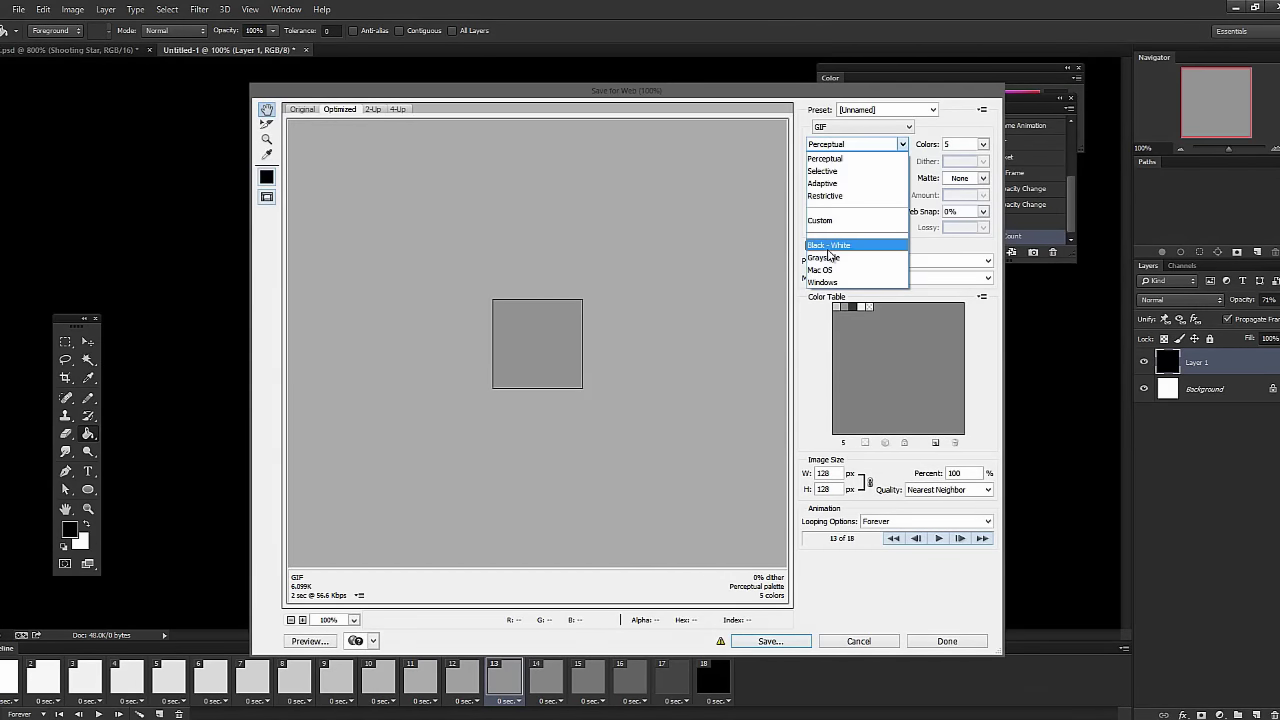
click(855, 246)
click(937, 538)
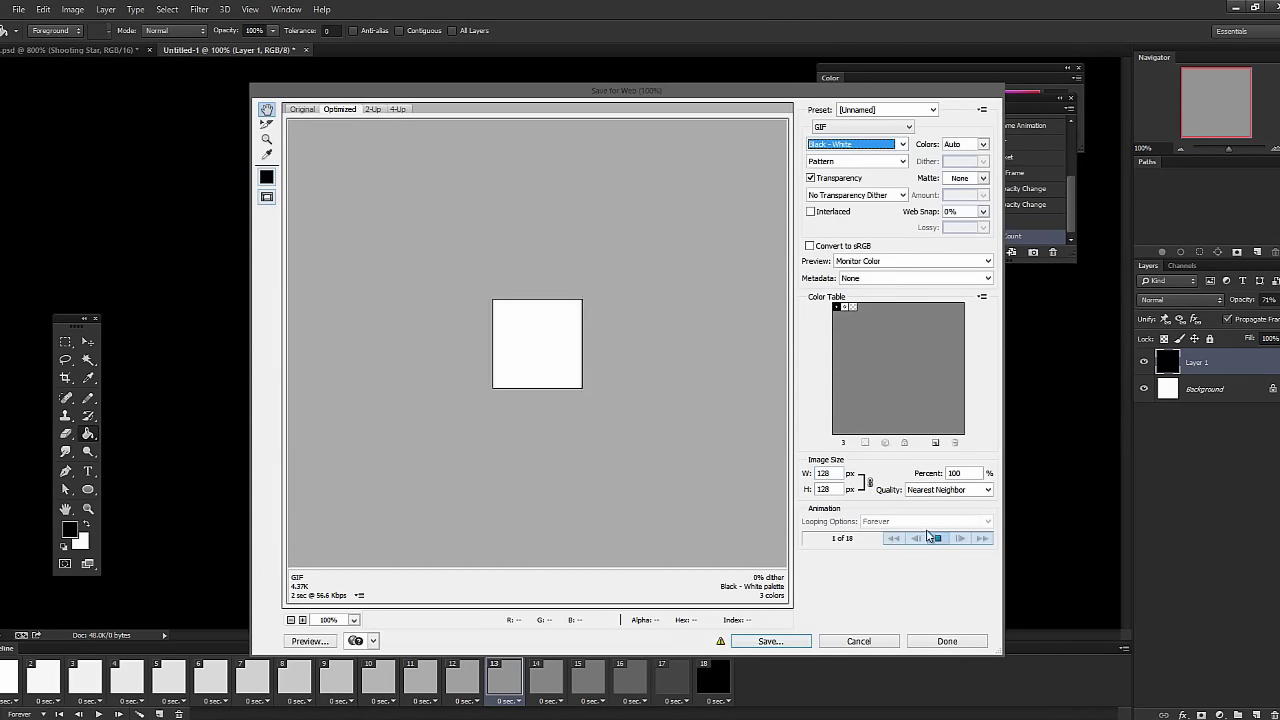
click(858, 641)
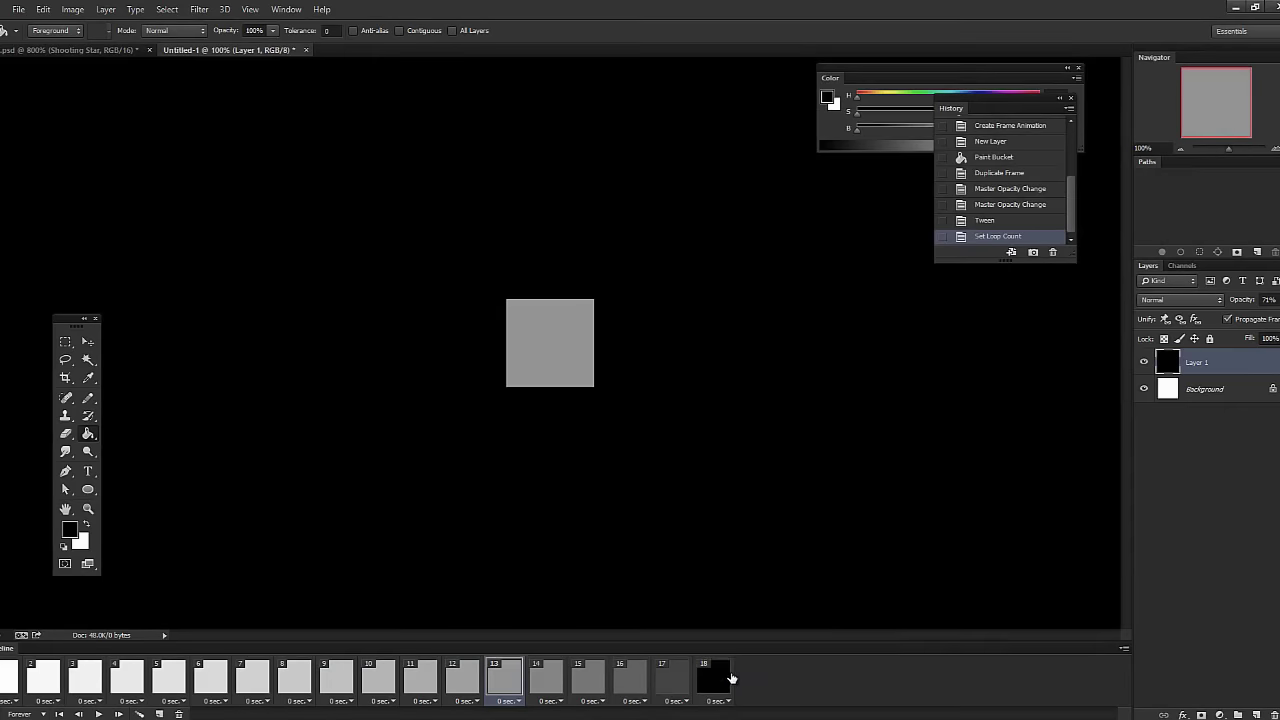
Set the delay of all 18 frames to 0.2 seconds.
shift+click(4, 676)
click(42, 701)
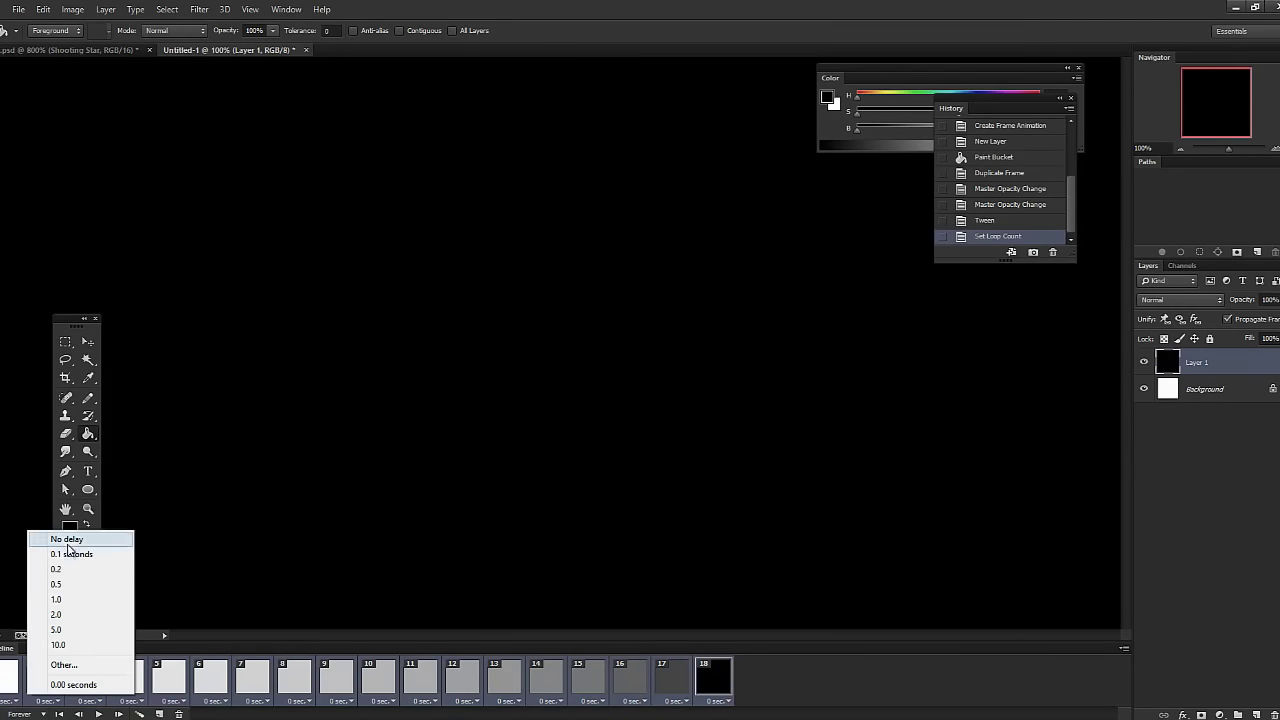
click(62, 569)
Replay the slowed fade in Save for Web using the Black - White palette, and leave without exporting.
key(ctrl+alt+shift+s)
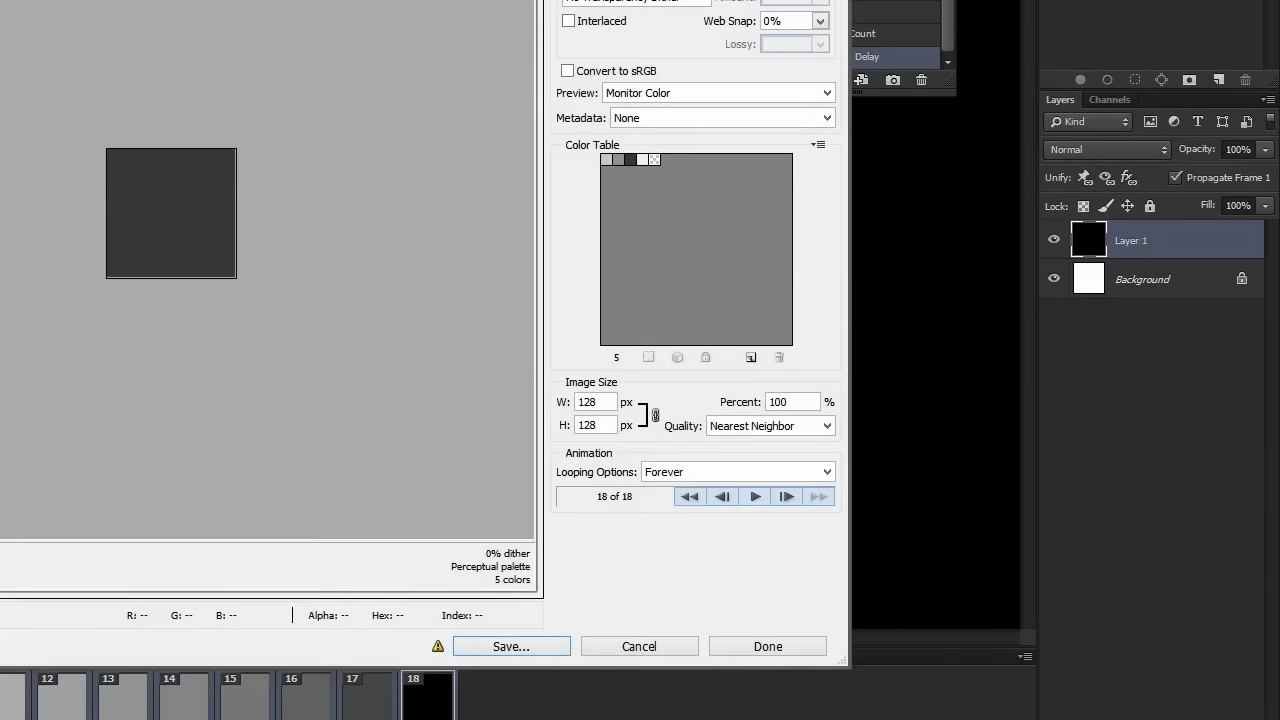
click(637, 1)
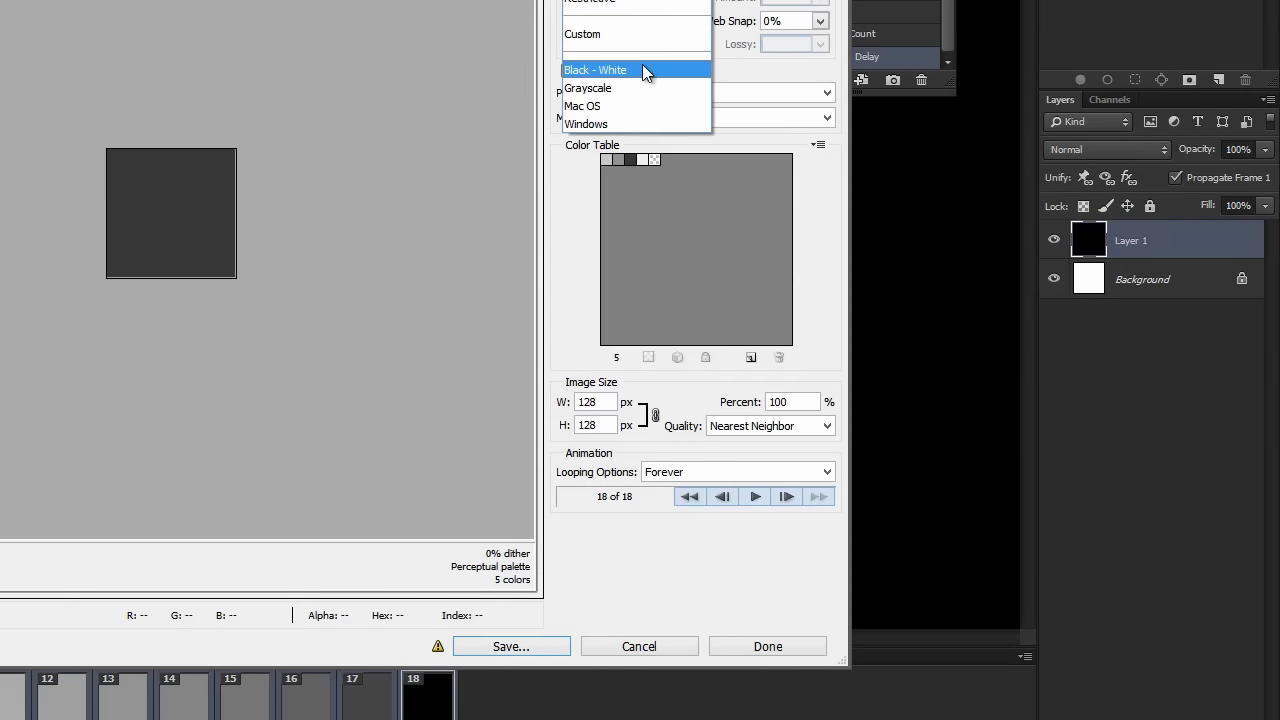
click(646, 70)
click(755, 497)
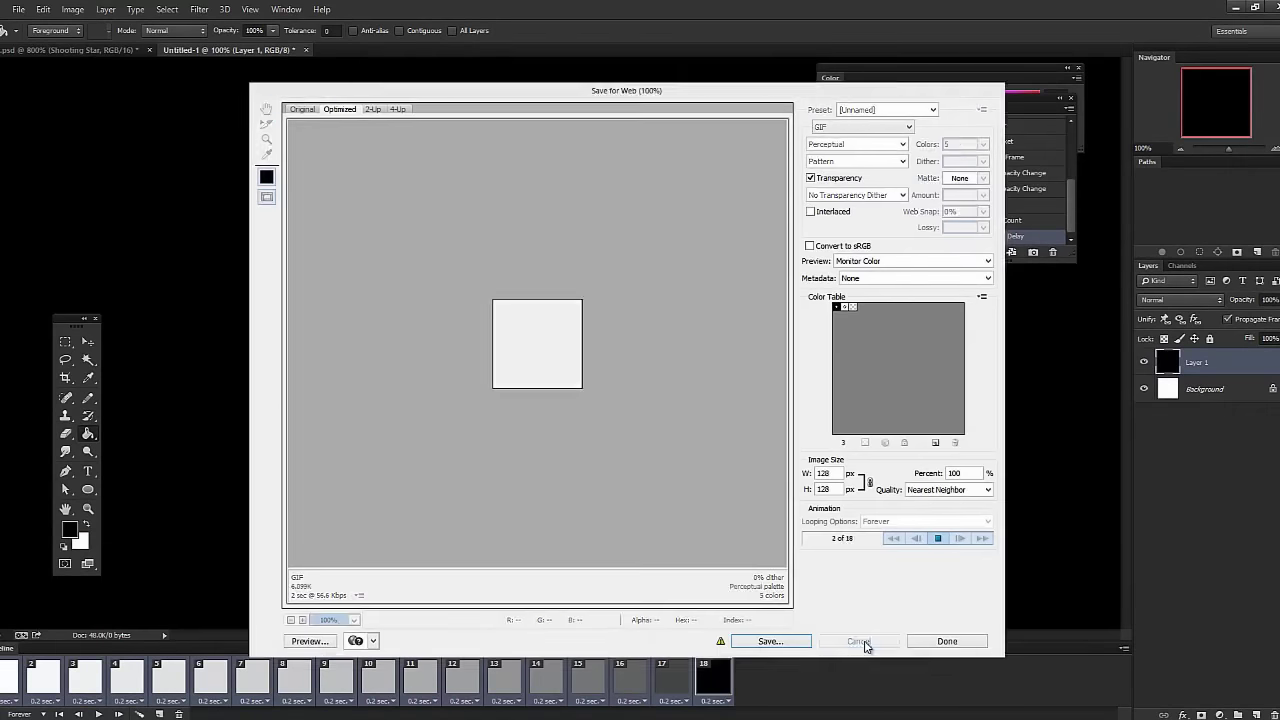
click(733, 646)
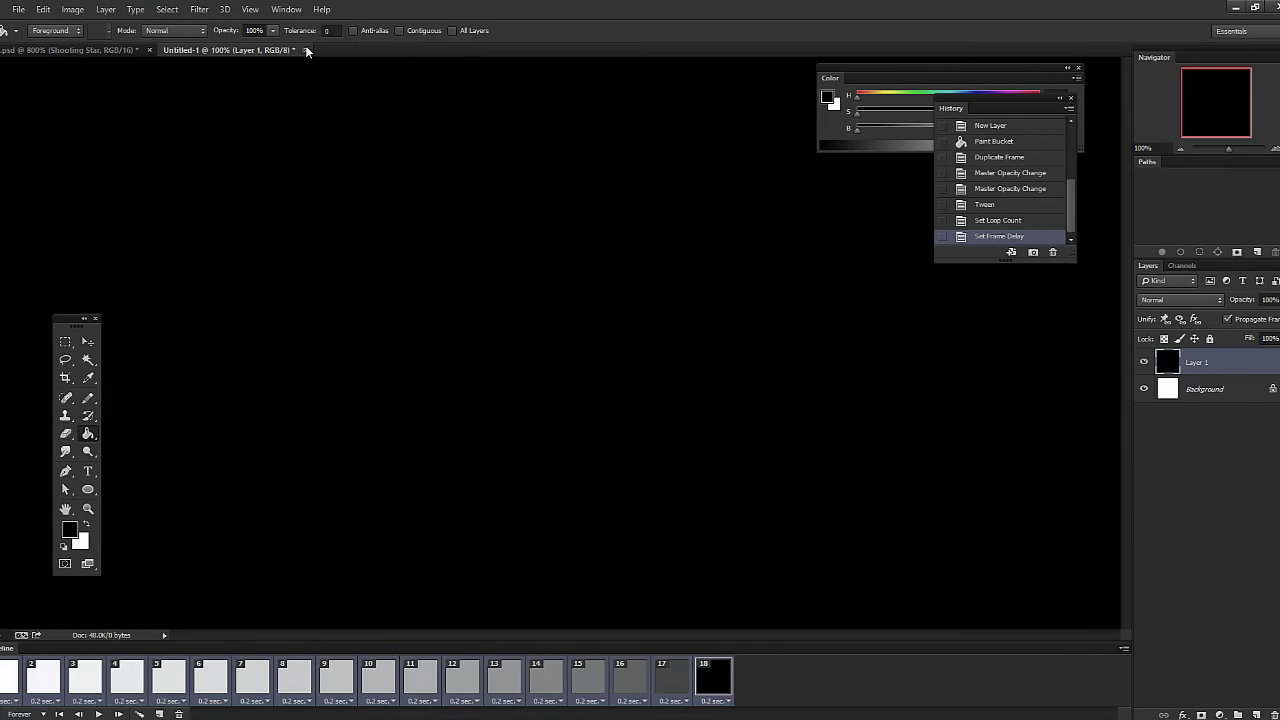
Review the tweened frames from white to black and close the untitled document without saving.
click(251, 700)
click(8, 683)
click(76, 683)
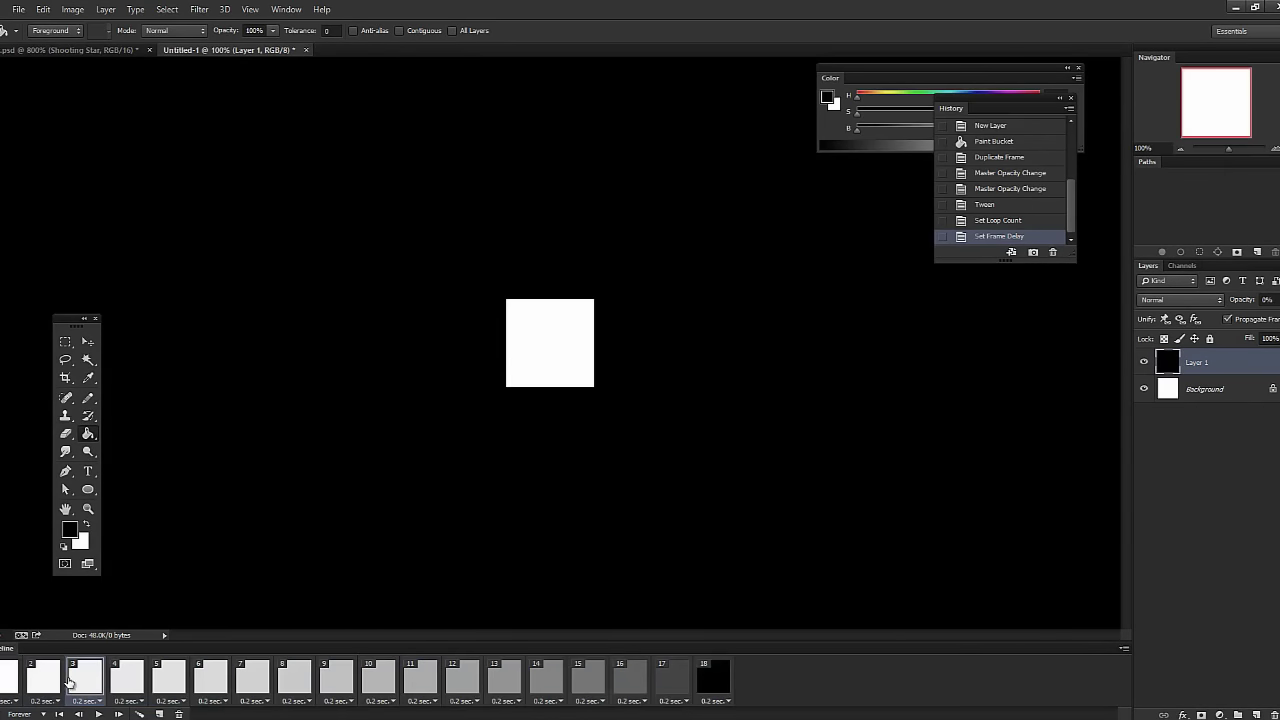
click(211, 700)
click(511, 704)
click(451, 681)
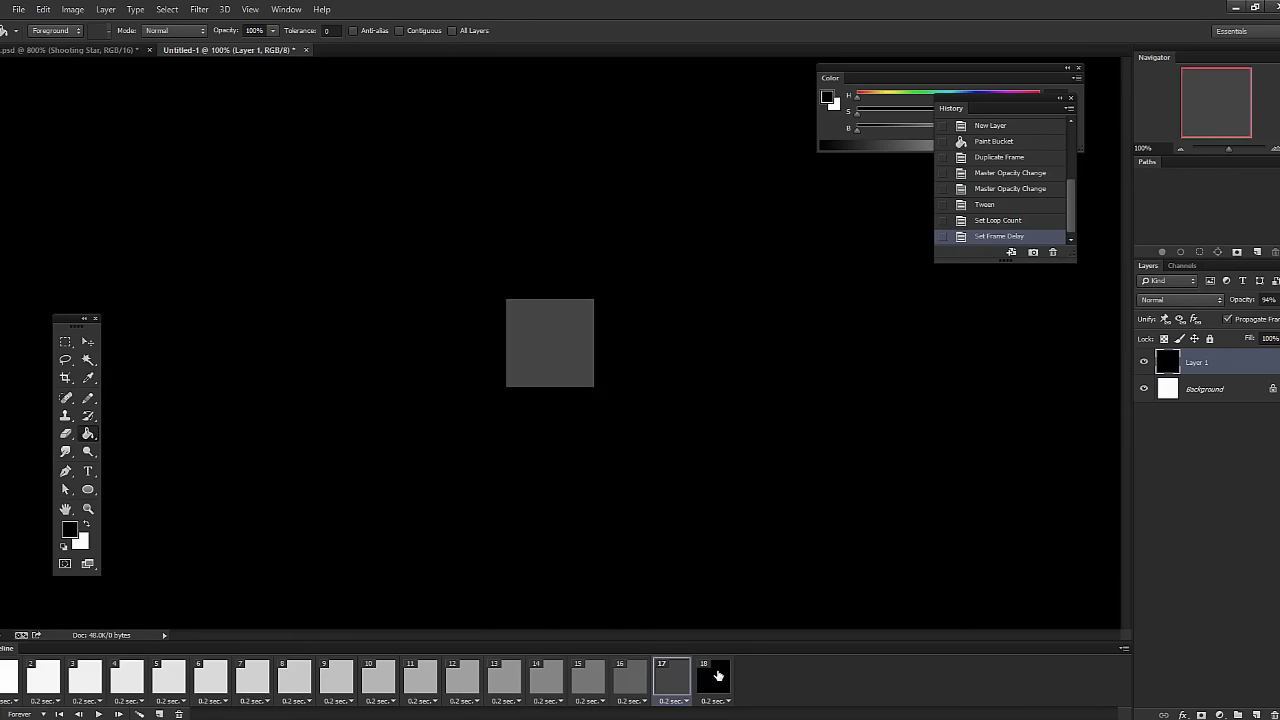
click(306, 50)
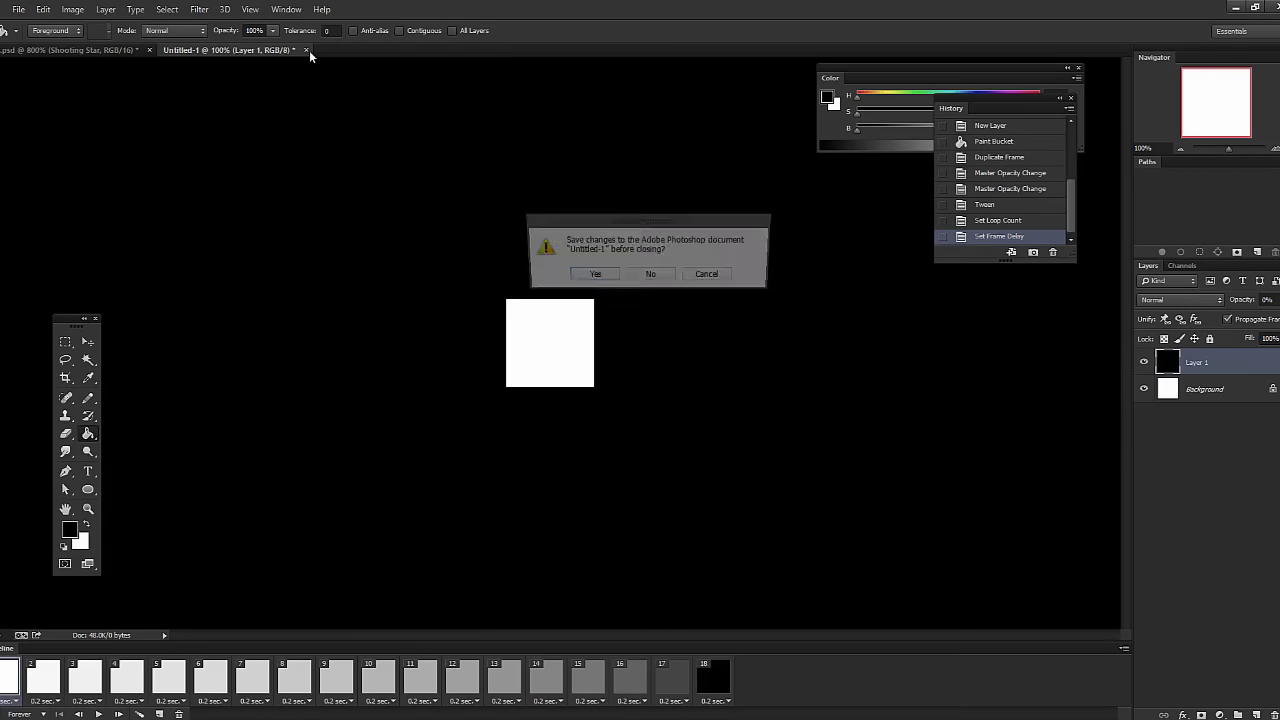
click(660, 278)
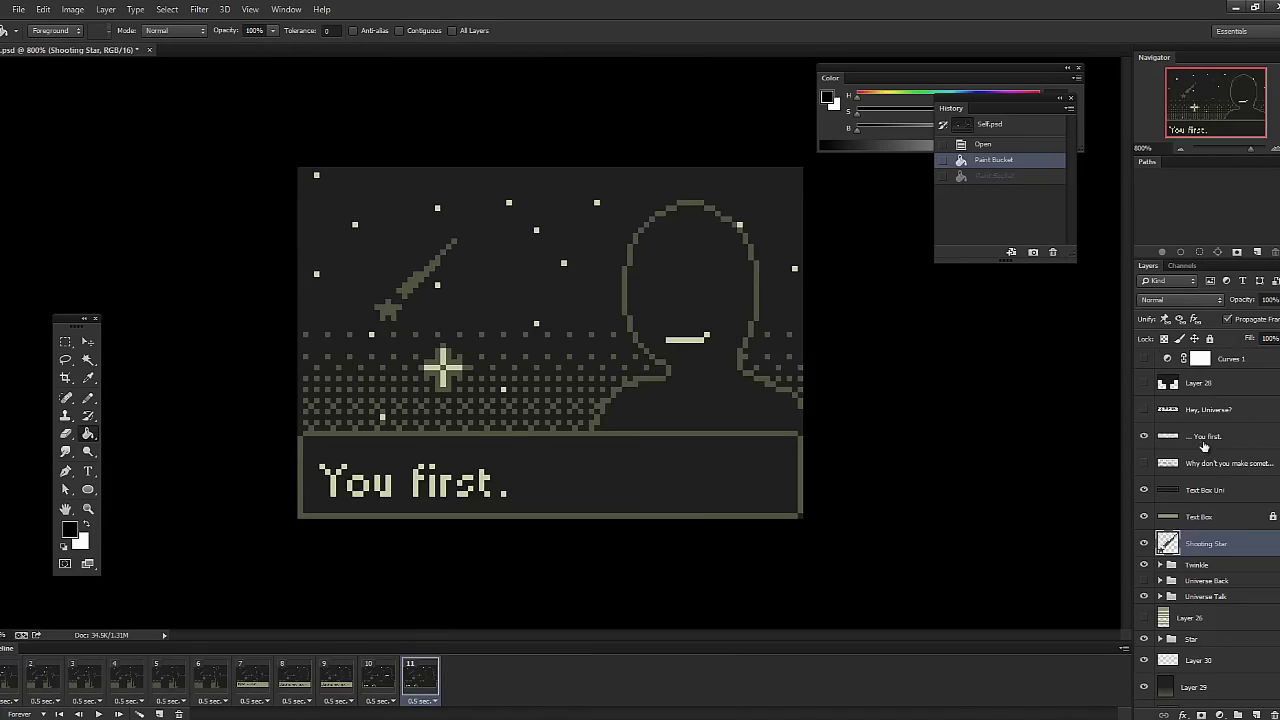
Compare the pixel-art scene with and without the Curves 1 adjustment layer and inspect its curve settings.
click(1145, 358)
click(1145, 358)
click(1145, 358)
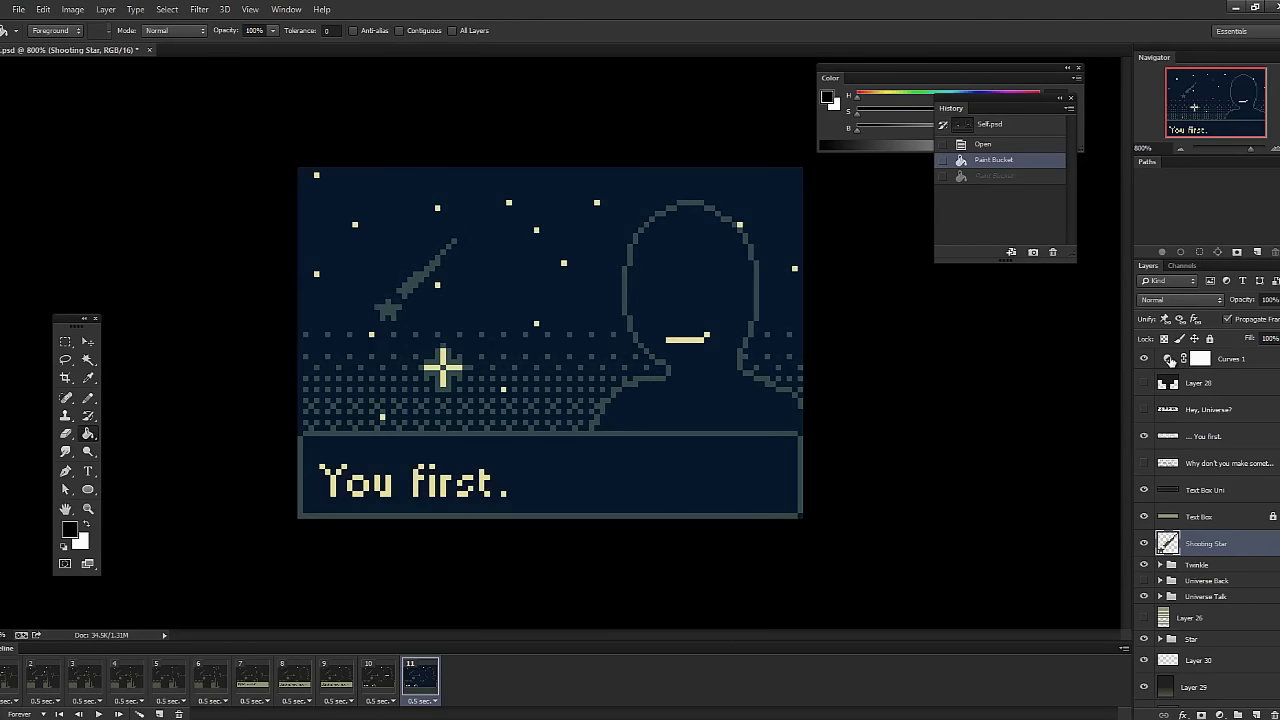
click(1168, 359)
drag(1020, 428, 187, 160)
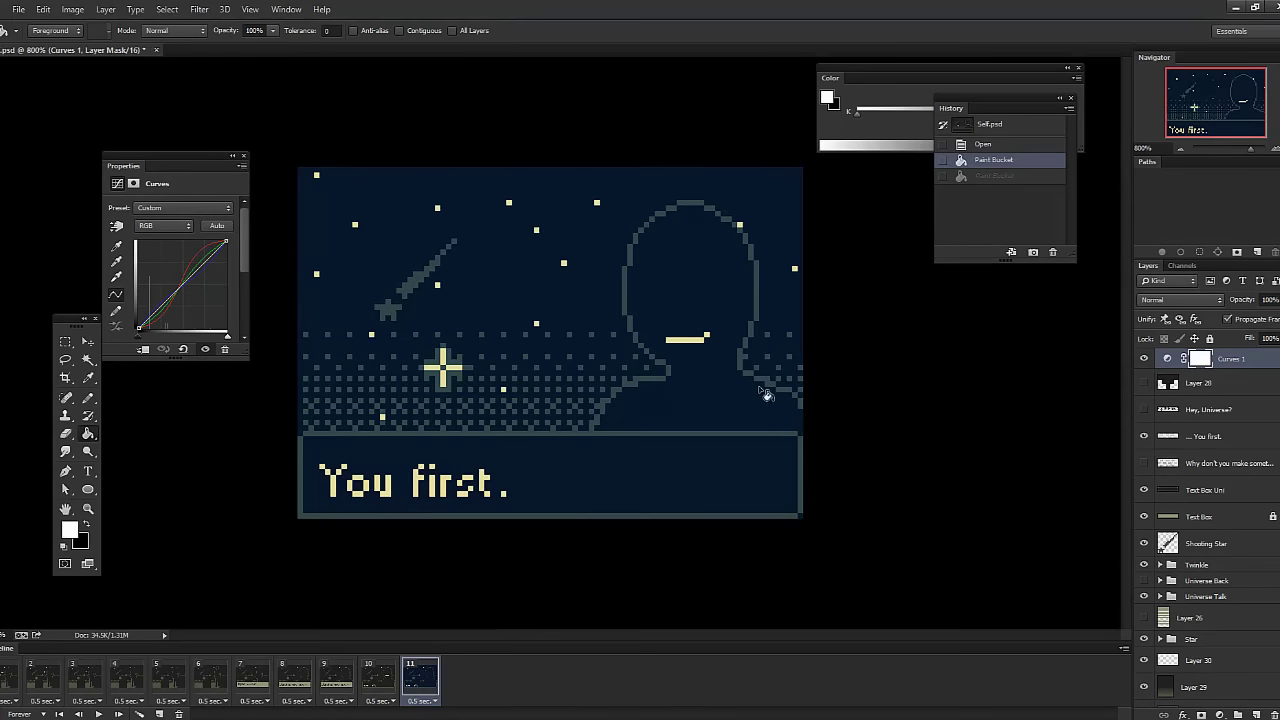
click(244, 156)
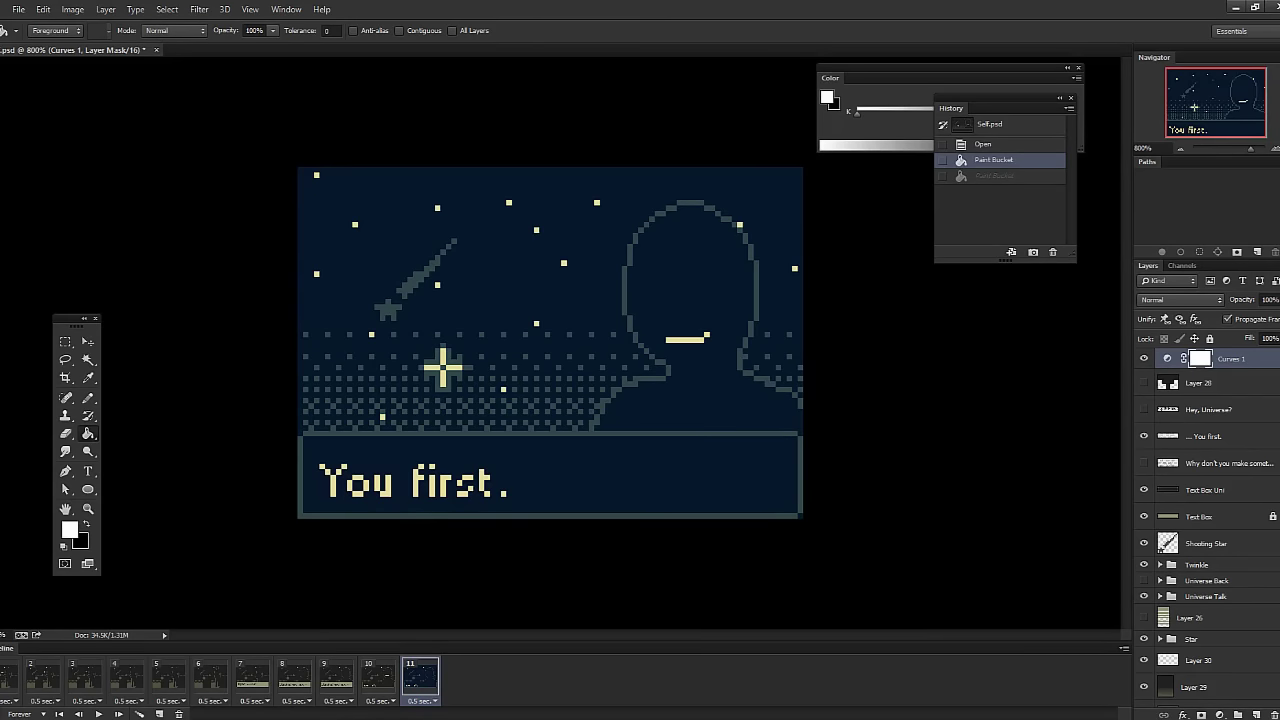
click(1149, 362)
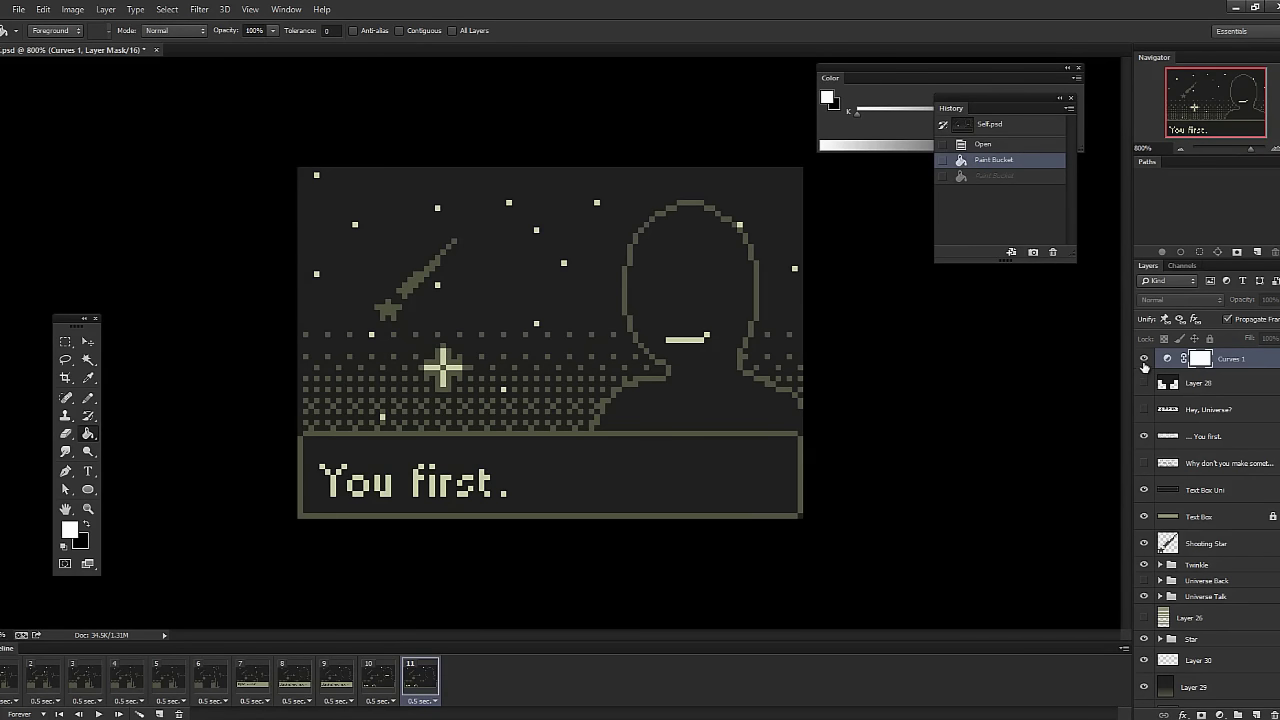
click(1144, 359)
Try recolouring the scene by reshaping the RGB and Red channel curves of Curves 1.
click(1167, 358)
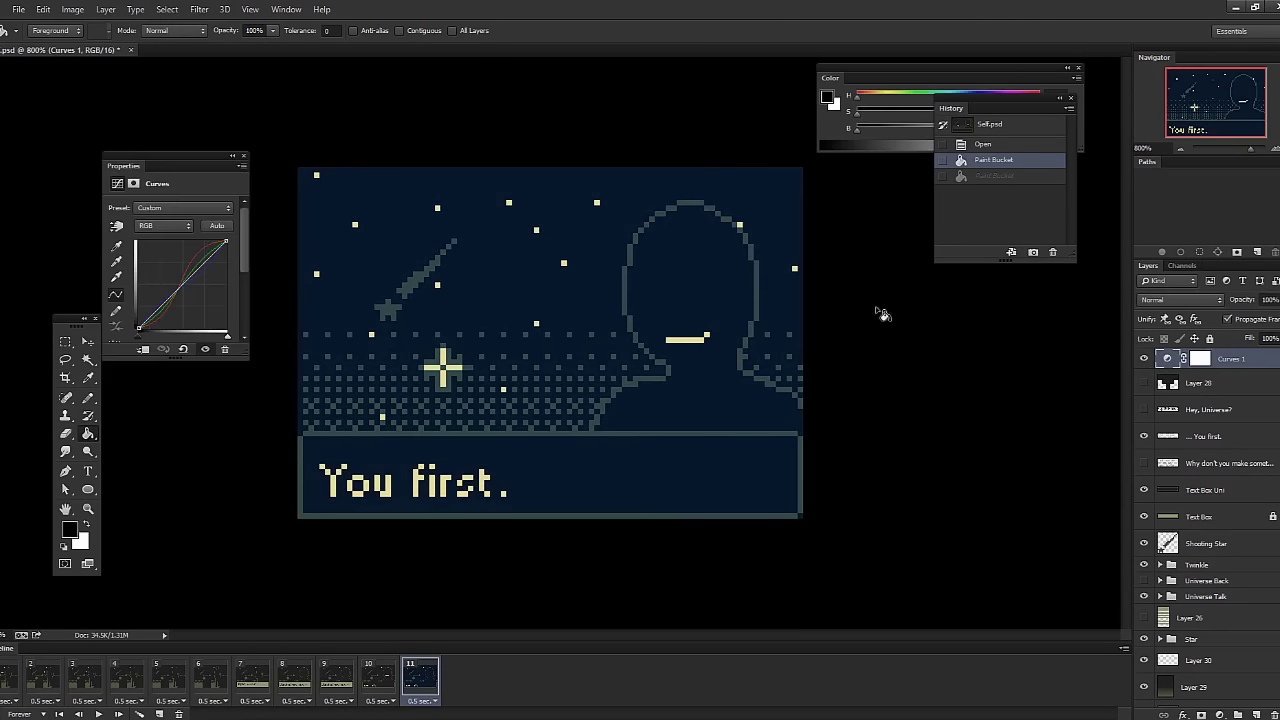
click(177, 222)
click(185, 256)
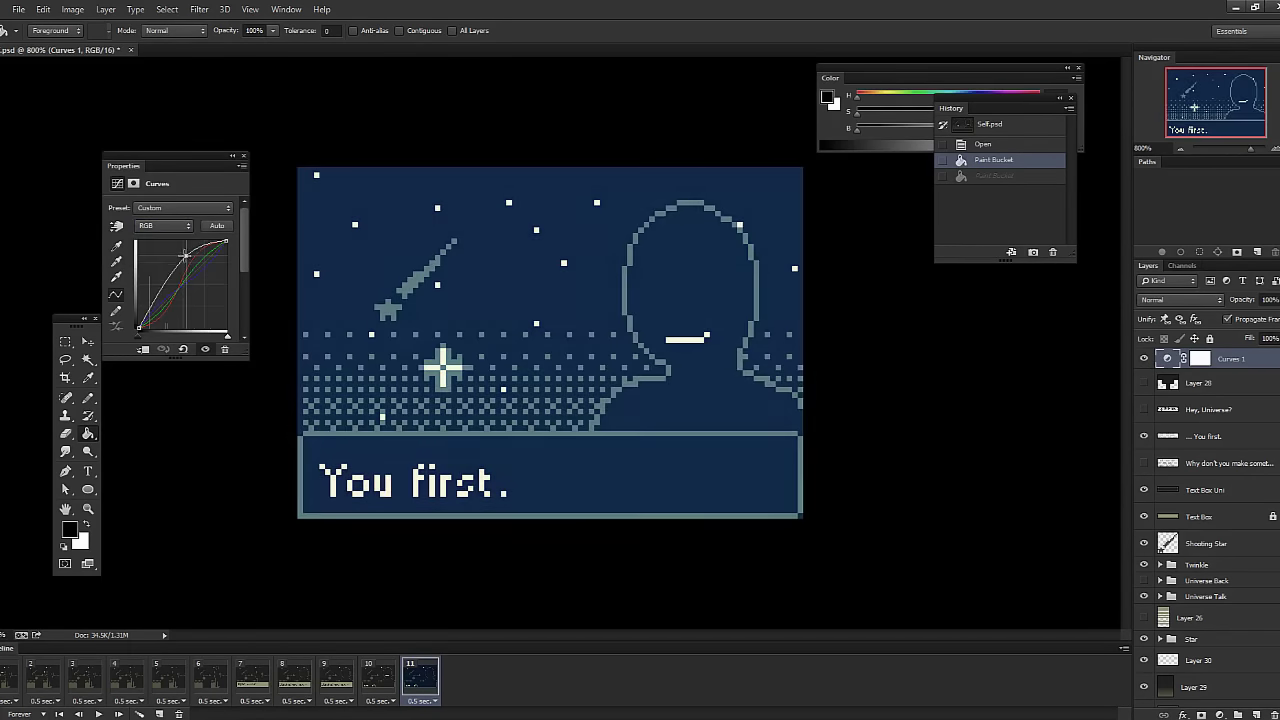
mouse_move(185, 256)
mouse_down()
mouse_move(178, 228)
mouse_move(178, 258)
mouse_move(161, 254)
mouse_up()
click(176, 228)
click(160, 240)
click(172, 259)
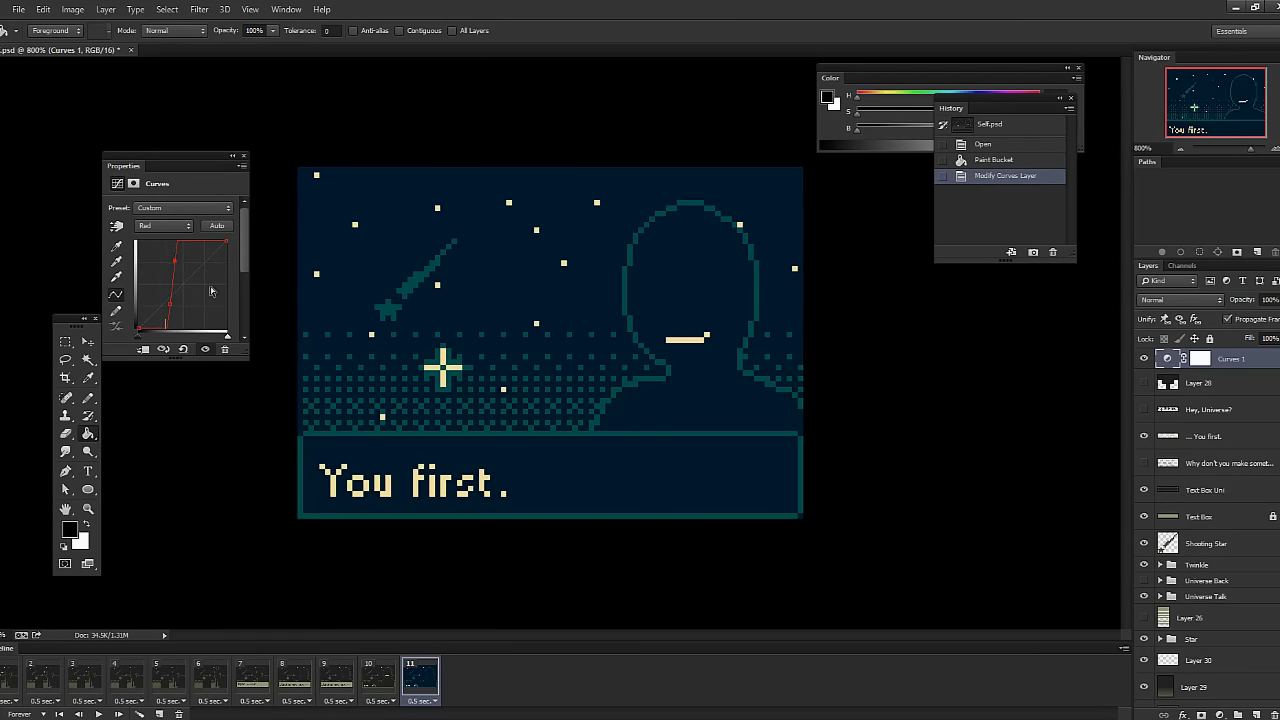
Undo the curve edits, close the adjustment's properties, and compare the colours before and after in the history.
key(ctrl+z)
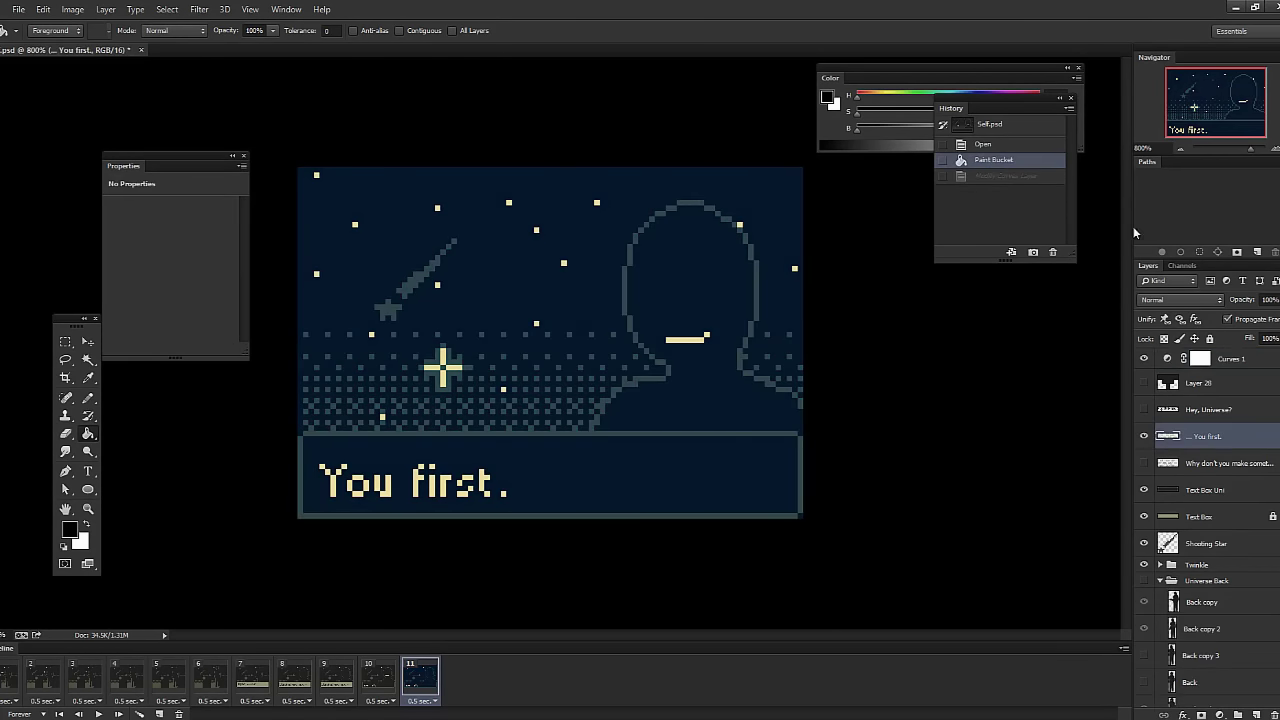
click(242, 156)
click(990, 178)
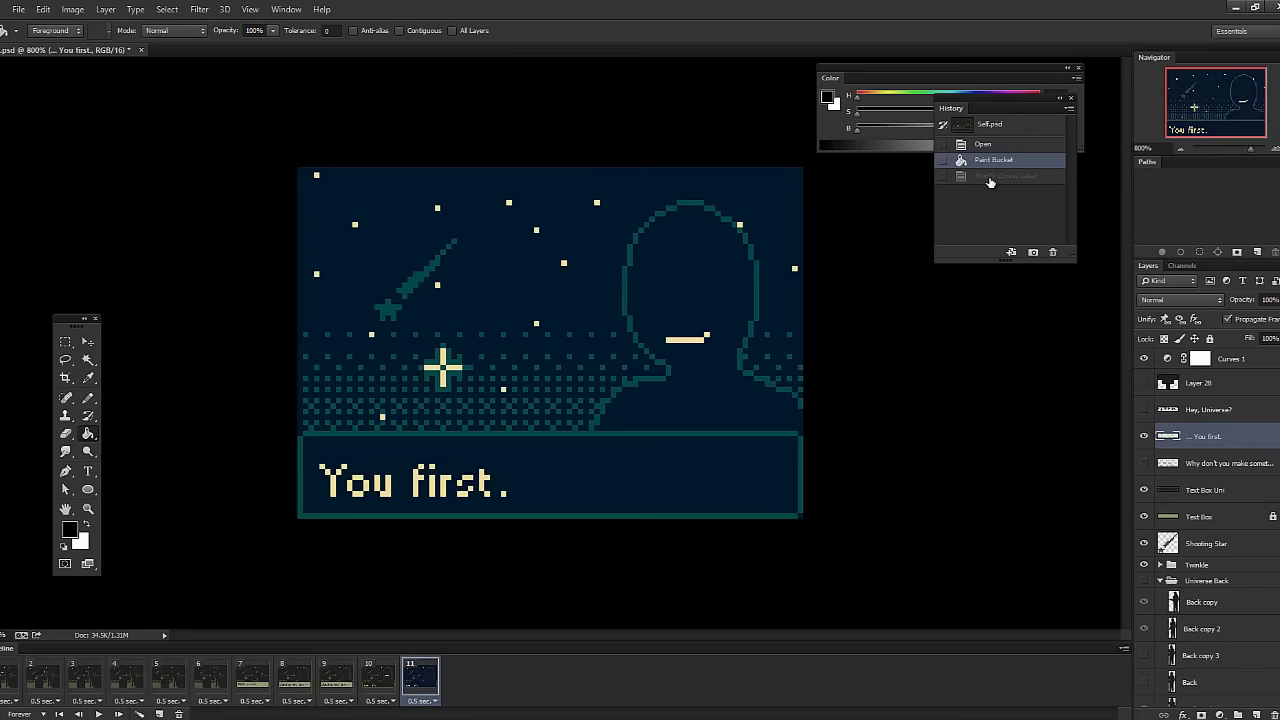
click(978, 156)
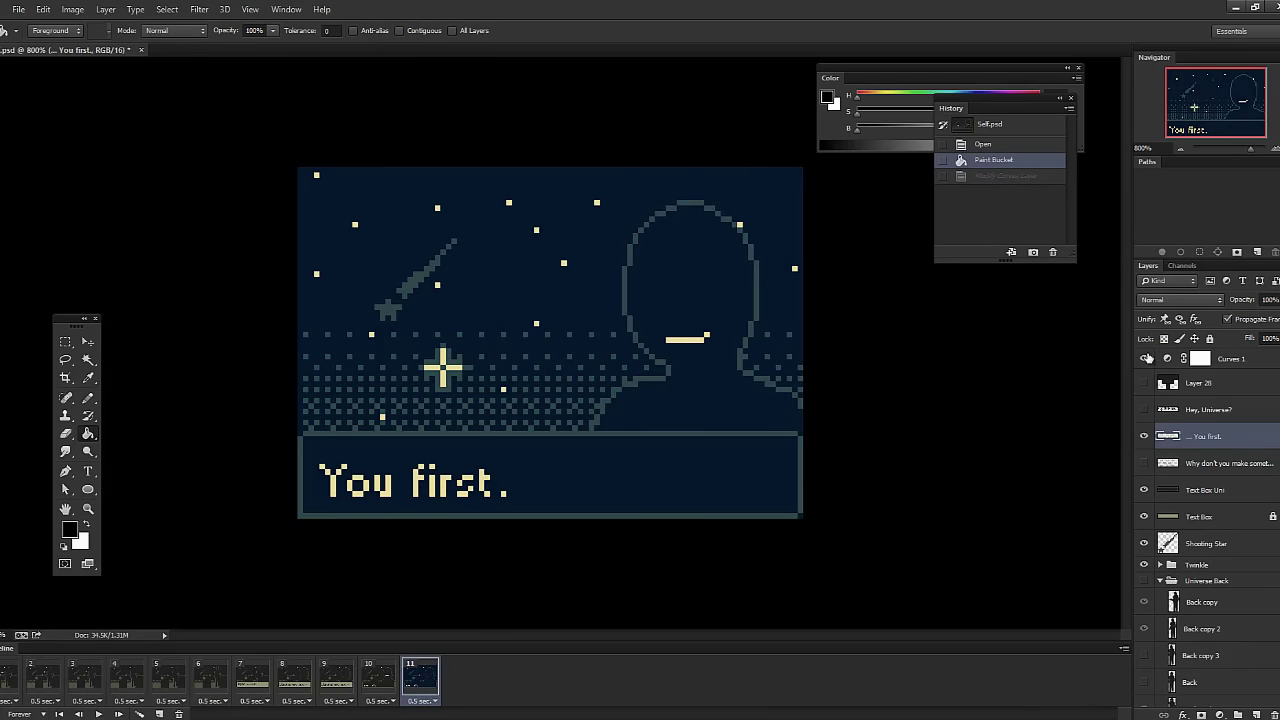
Hide the Curves 1 adjustment layer and show frame 9 of the scene's animation.
click(1145, 358)
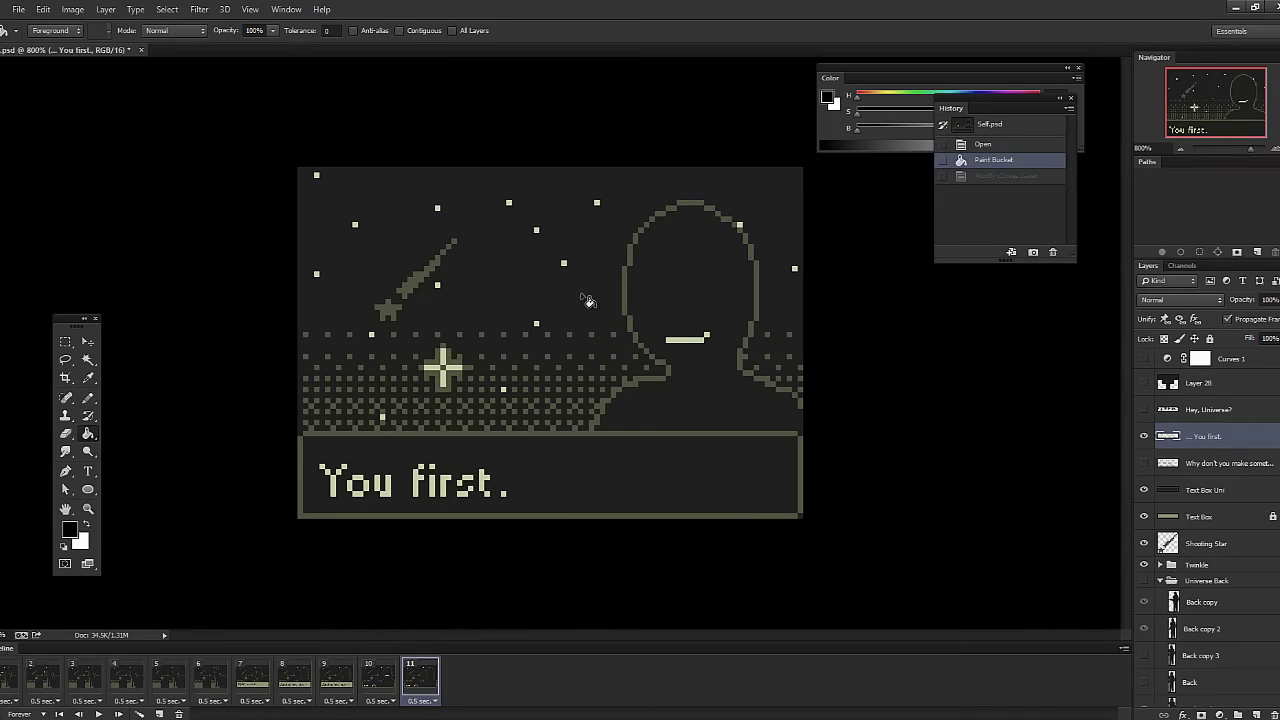
click(339, 686)
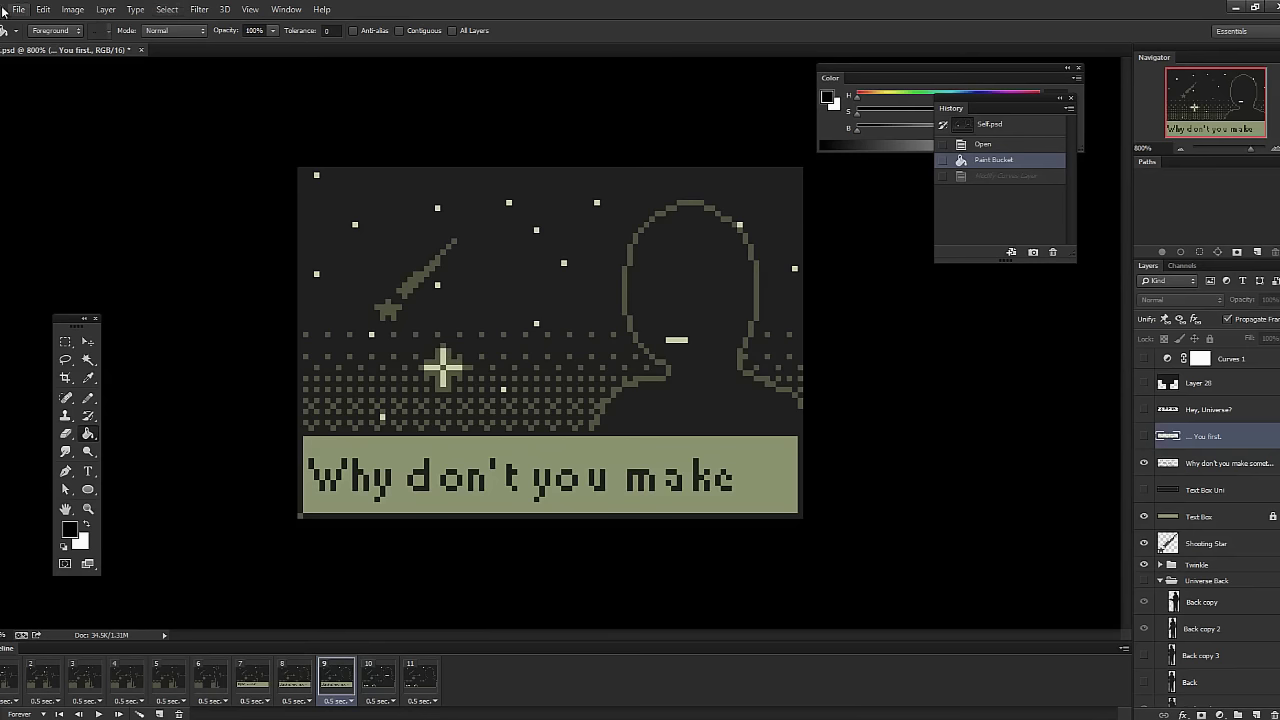
Show frame 11 of the animation, open Save for Web, and scale the GIF export to 400%.
click(437, 680)
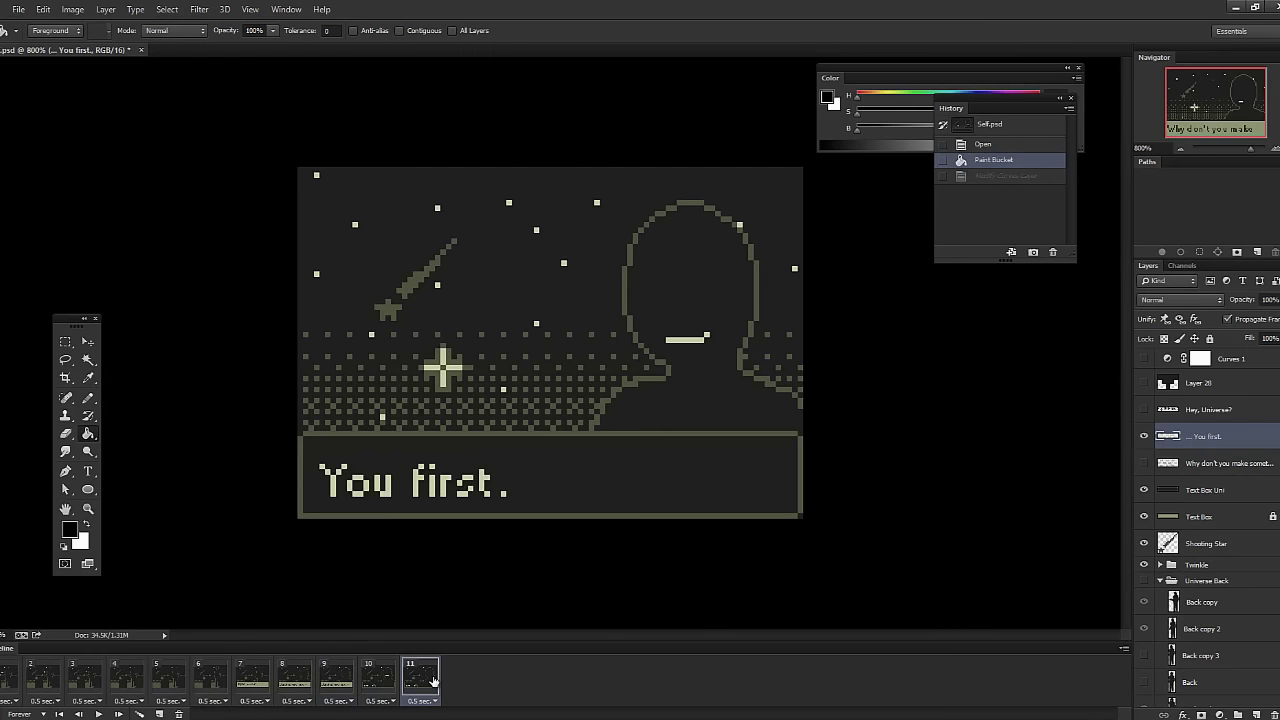
click(15, 10)
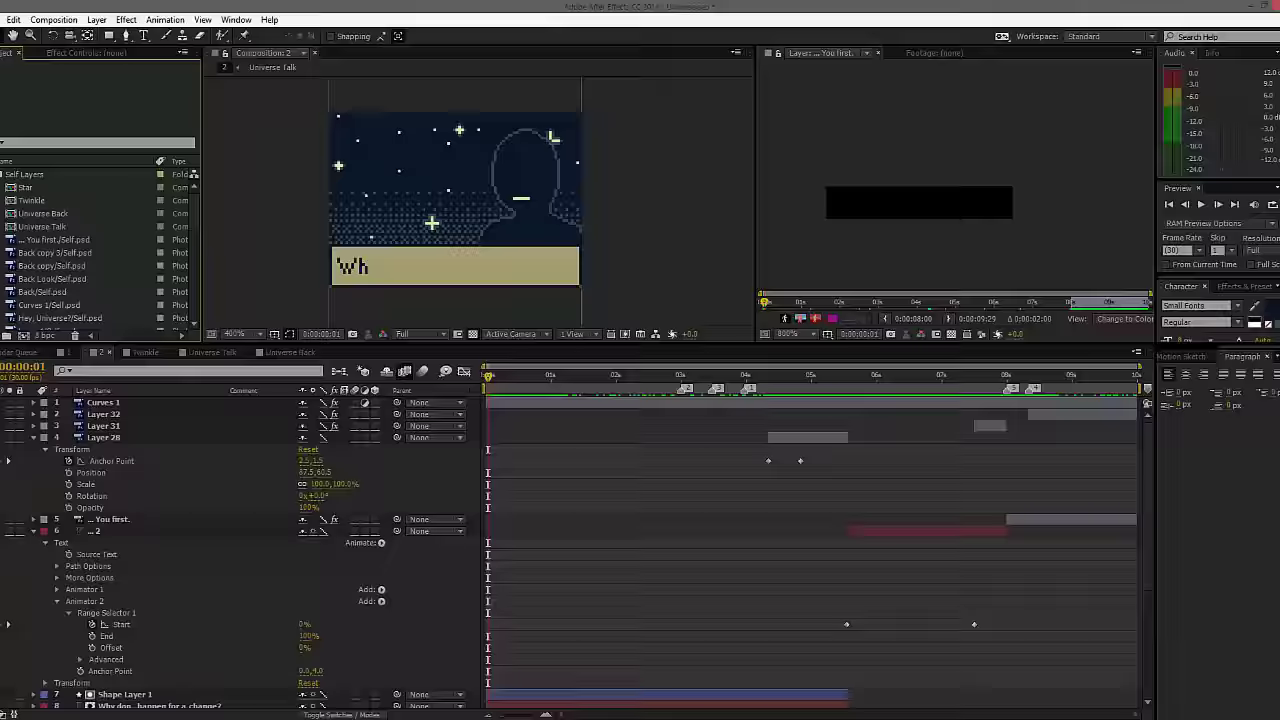
key(Return)
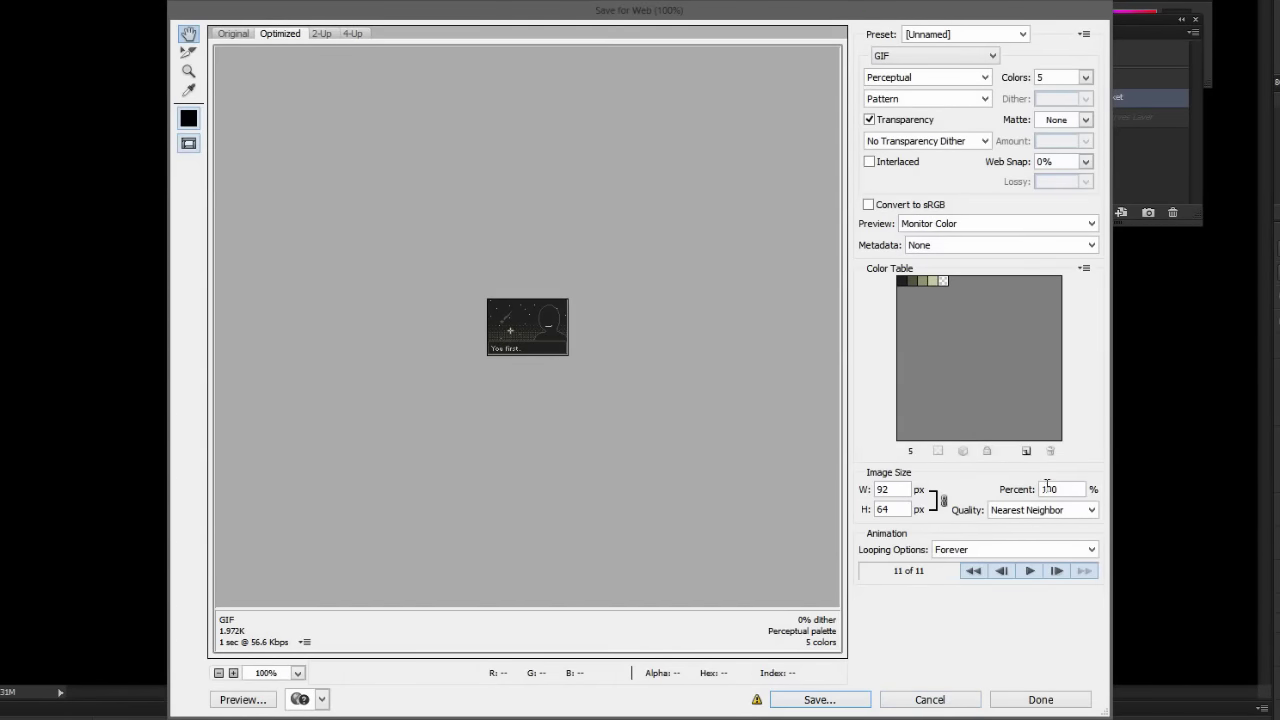
drag(1047, 488, 1034, 491)
text(4)
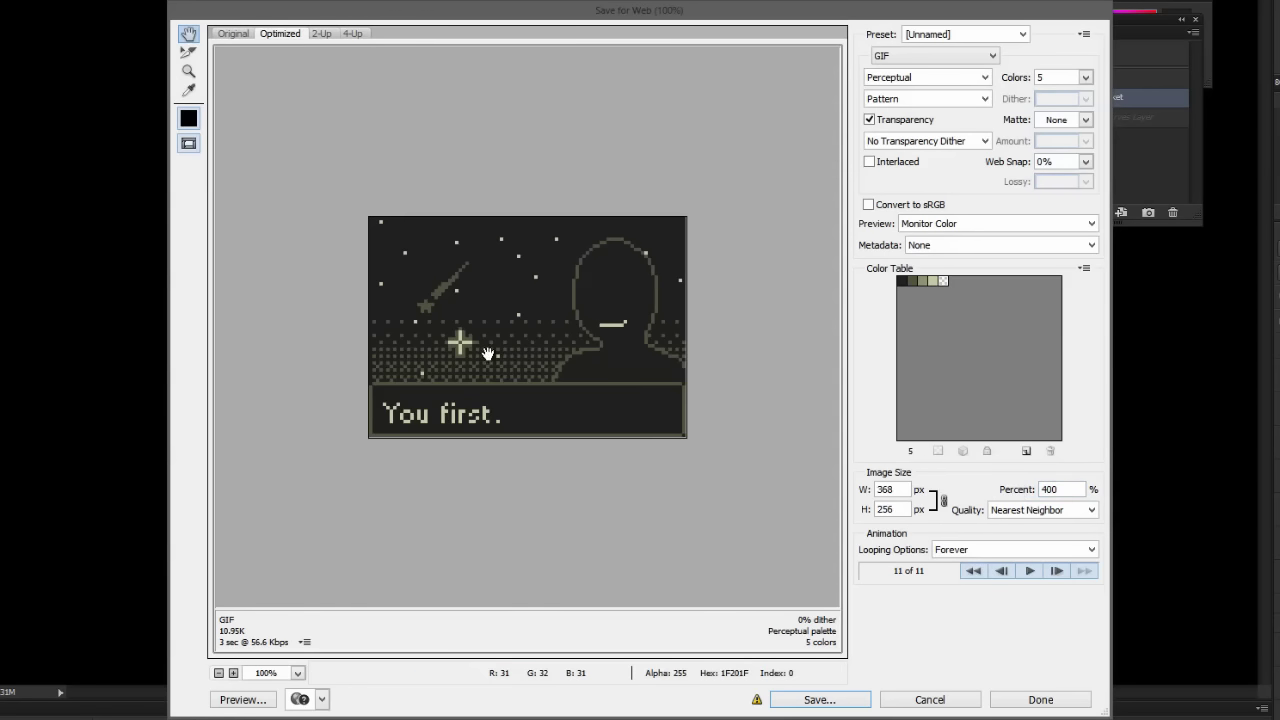
Try Bicubic Sharper as the GIF's resampling quality, and return it to Nearest Neighbor.
click(1090, 510)
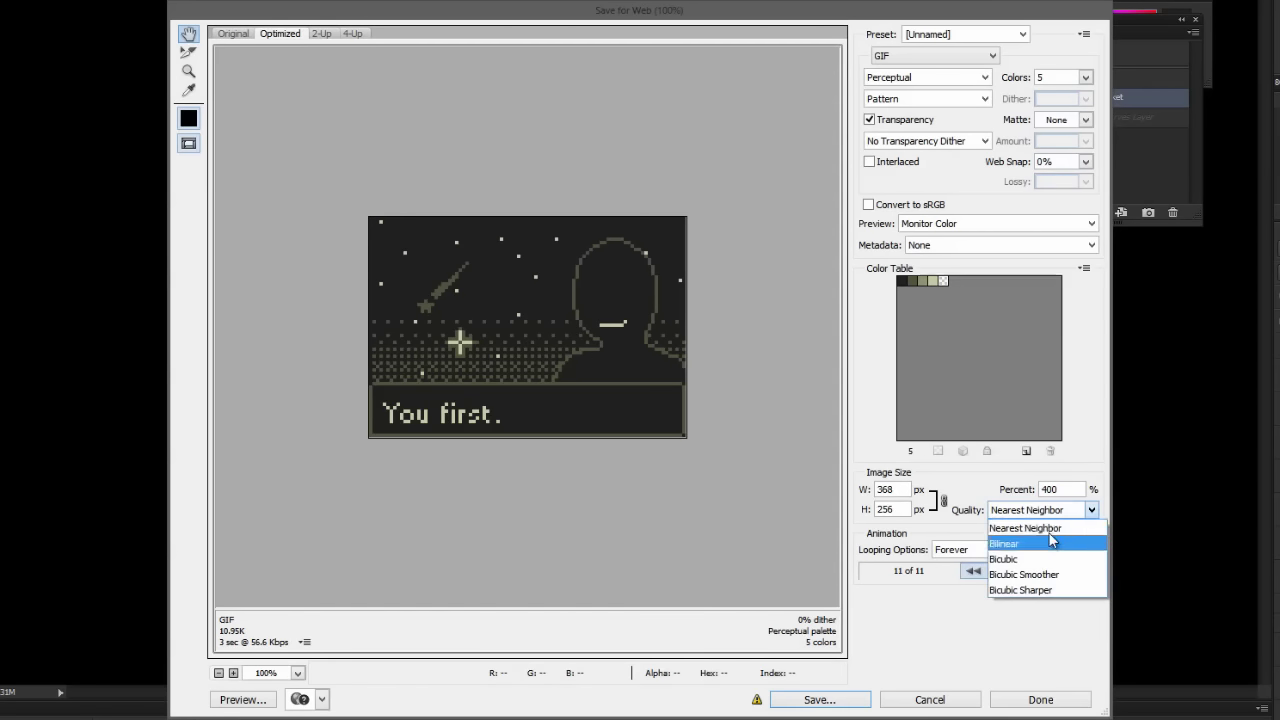
click(1020, 588)
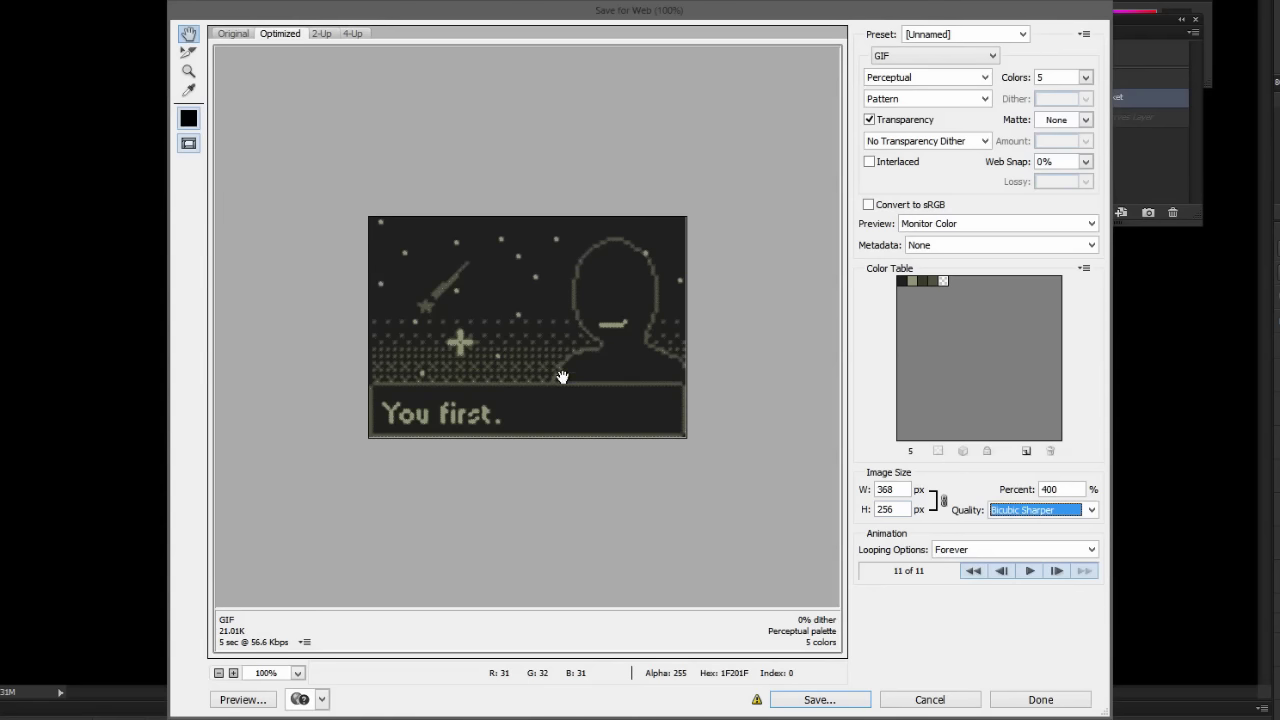
click(1092, 511)
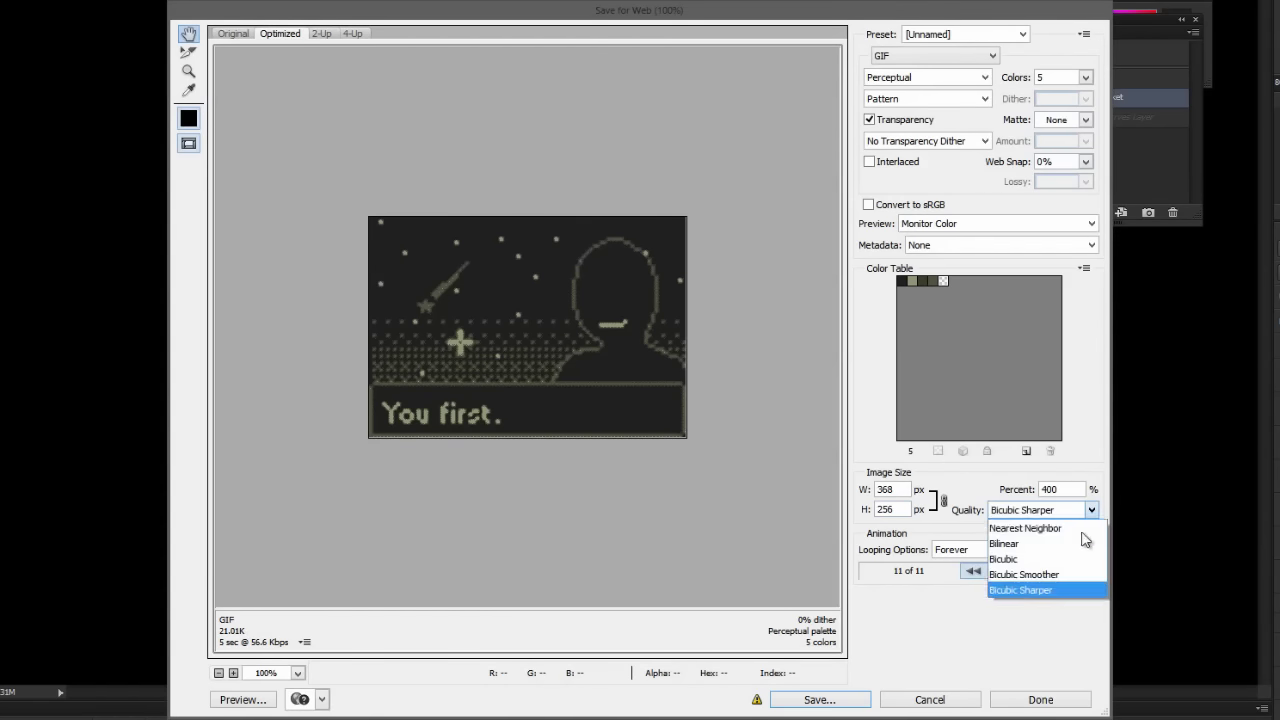
click(1024, 527)
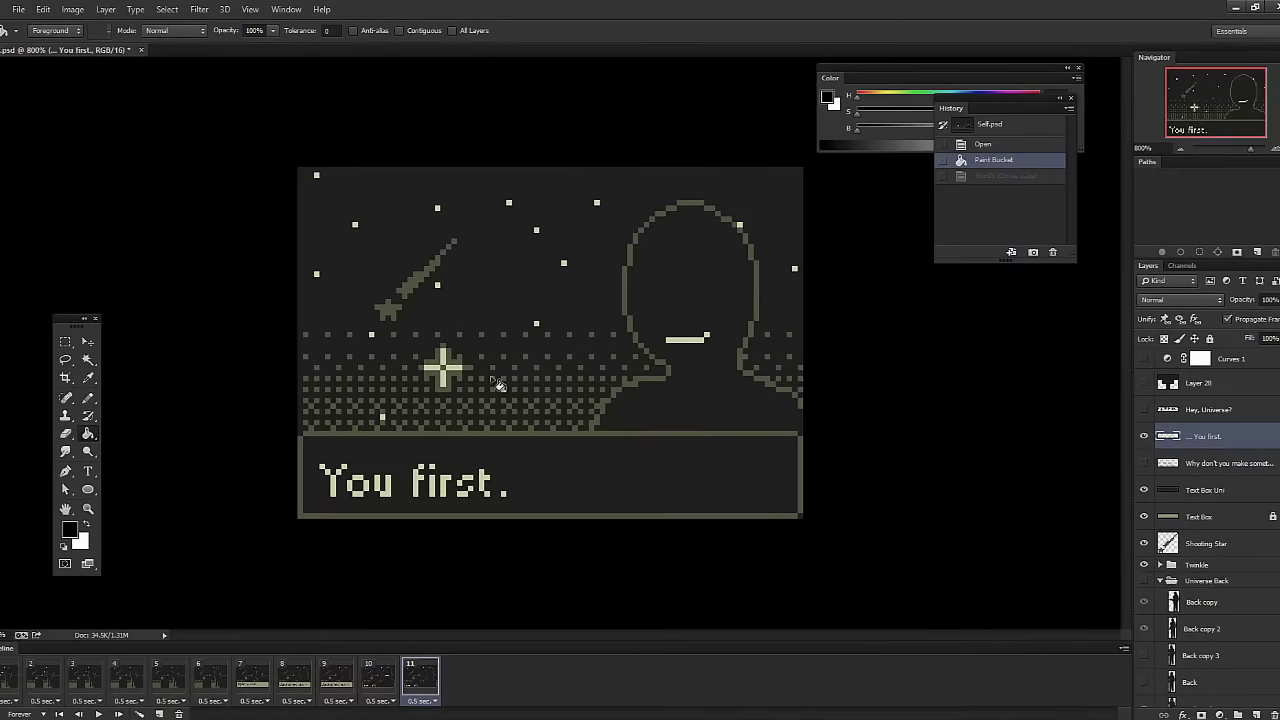
Switch to After Effects, bring up composition 1, and inspect the frame size and frame rate in its settings.
key(z)
click(512, 320)
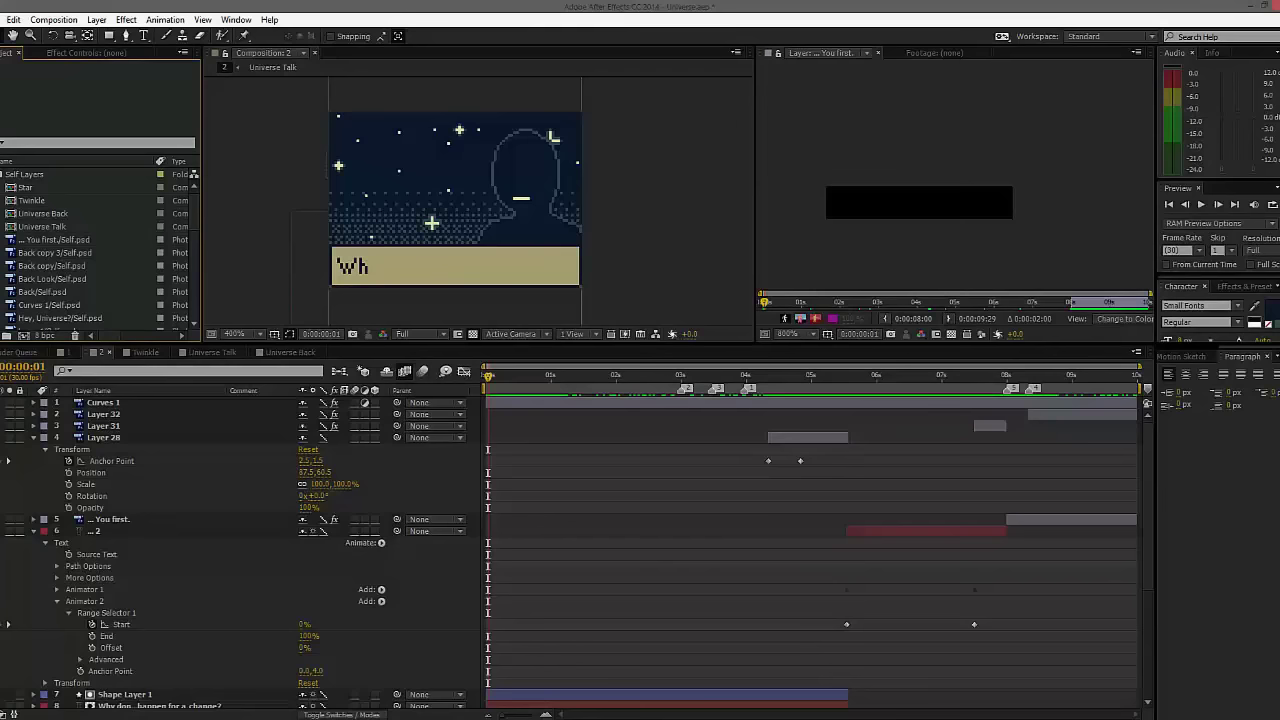
click(54, 20)
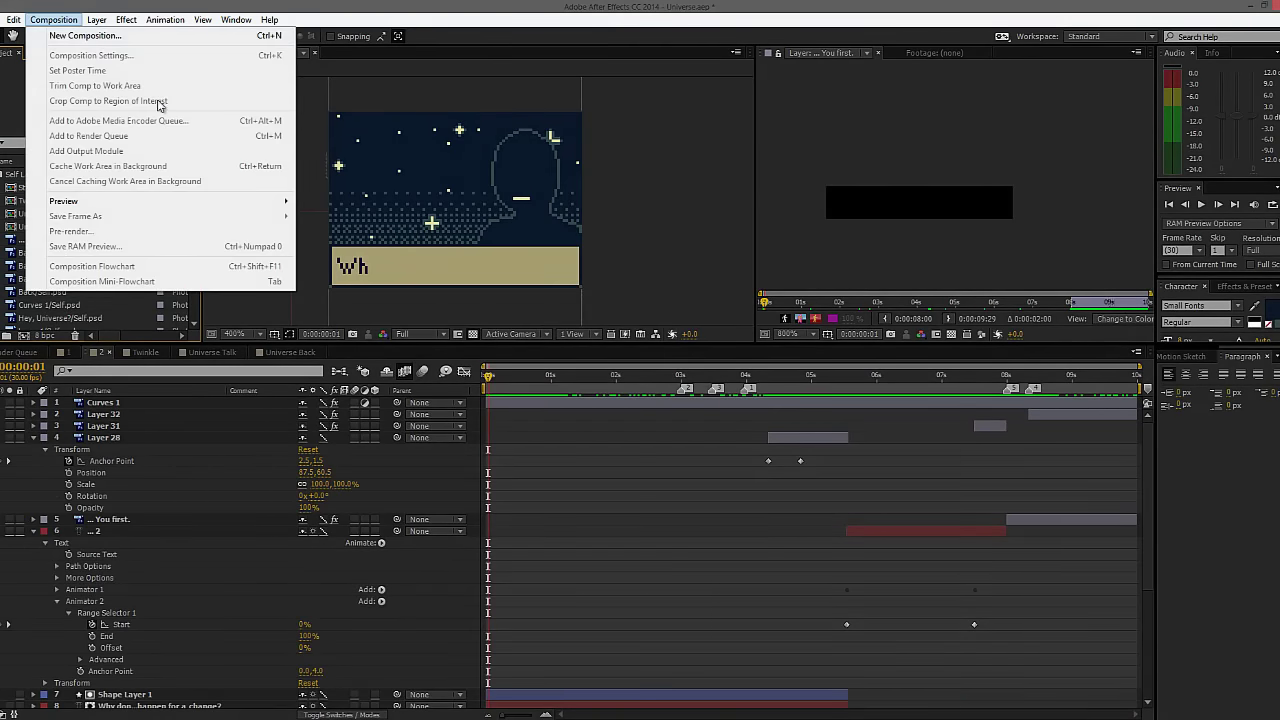
click(95, 362)
click(70, 357)
click(54, 20)
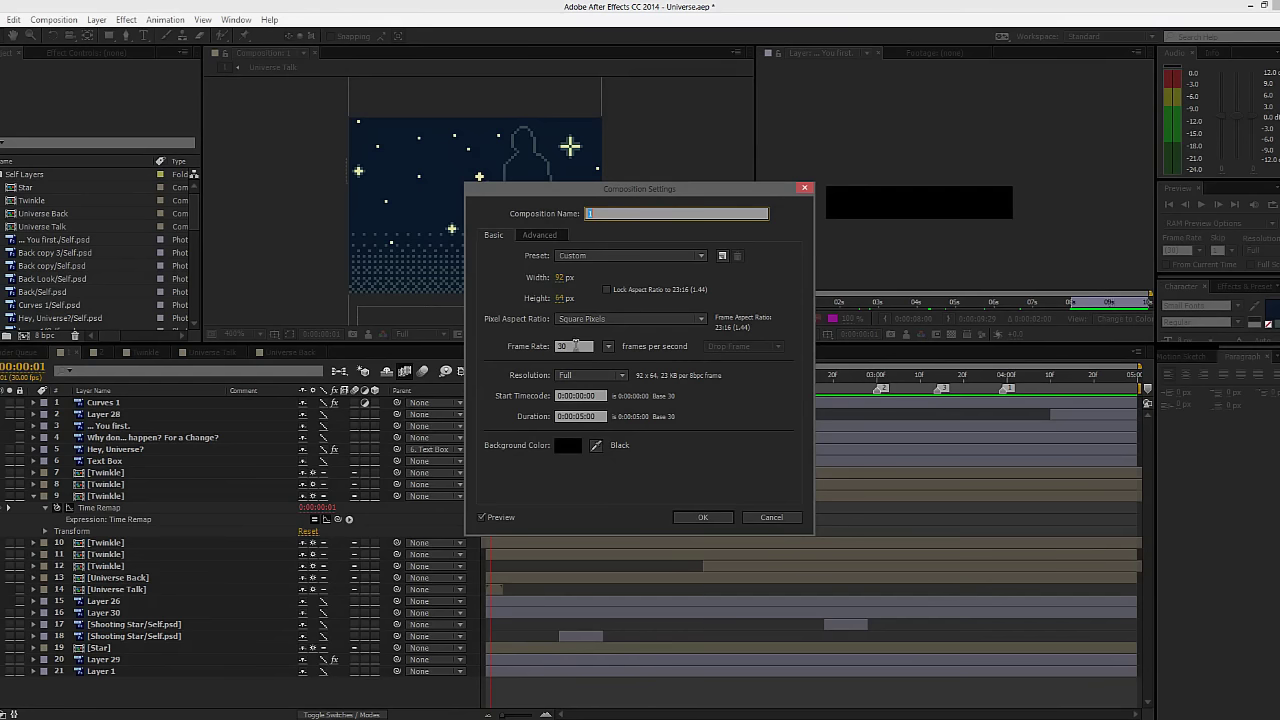
click(575, 345)
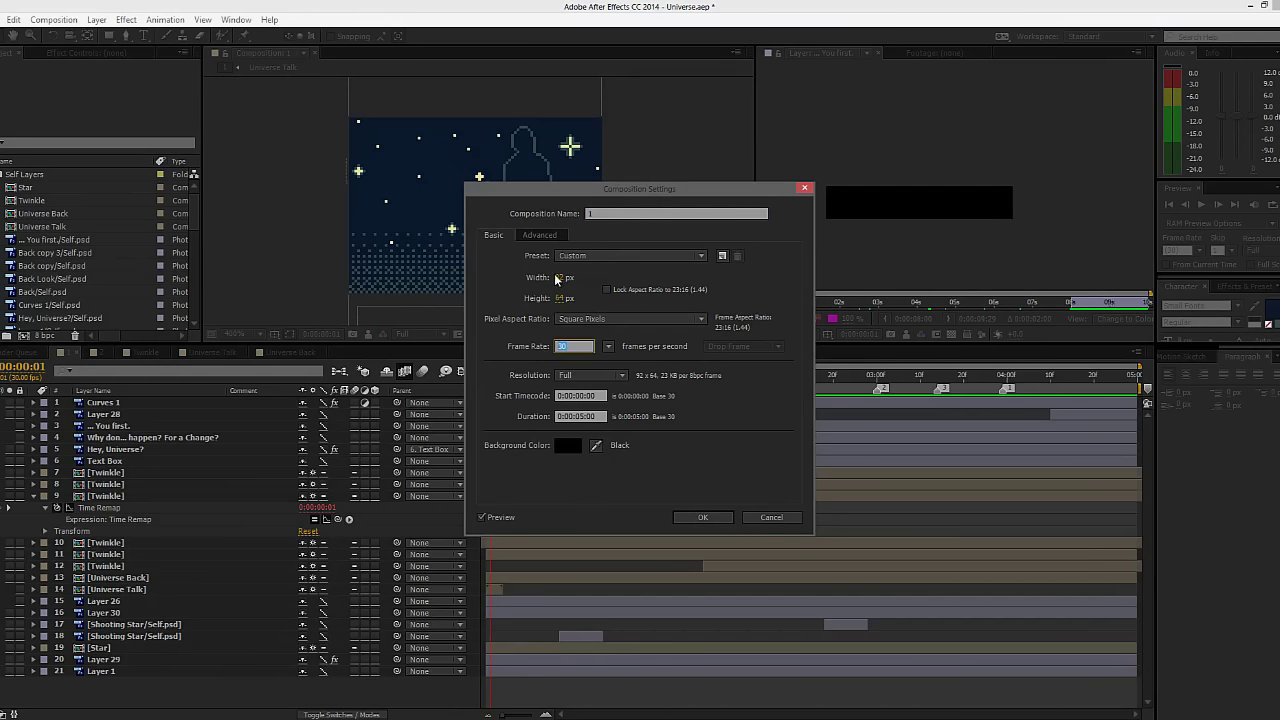
click(770, 517)
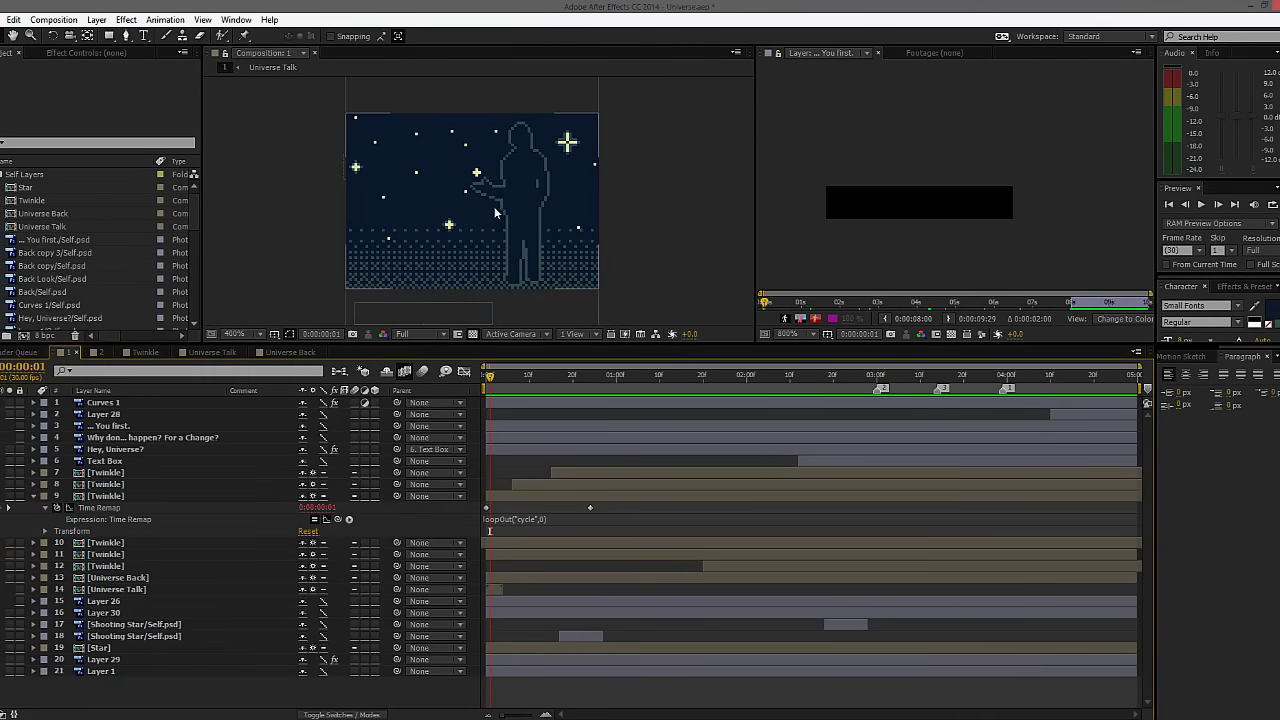
Examine the stars and standing figure of composition 1 at 800% and 400% magnification.
click(607, 236)
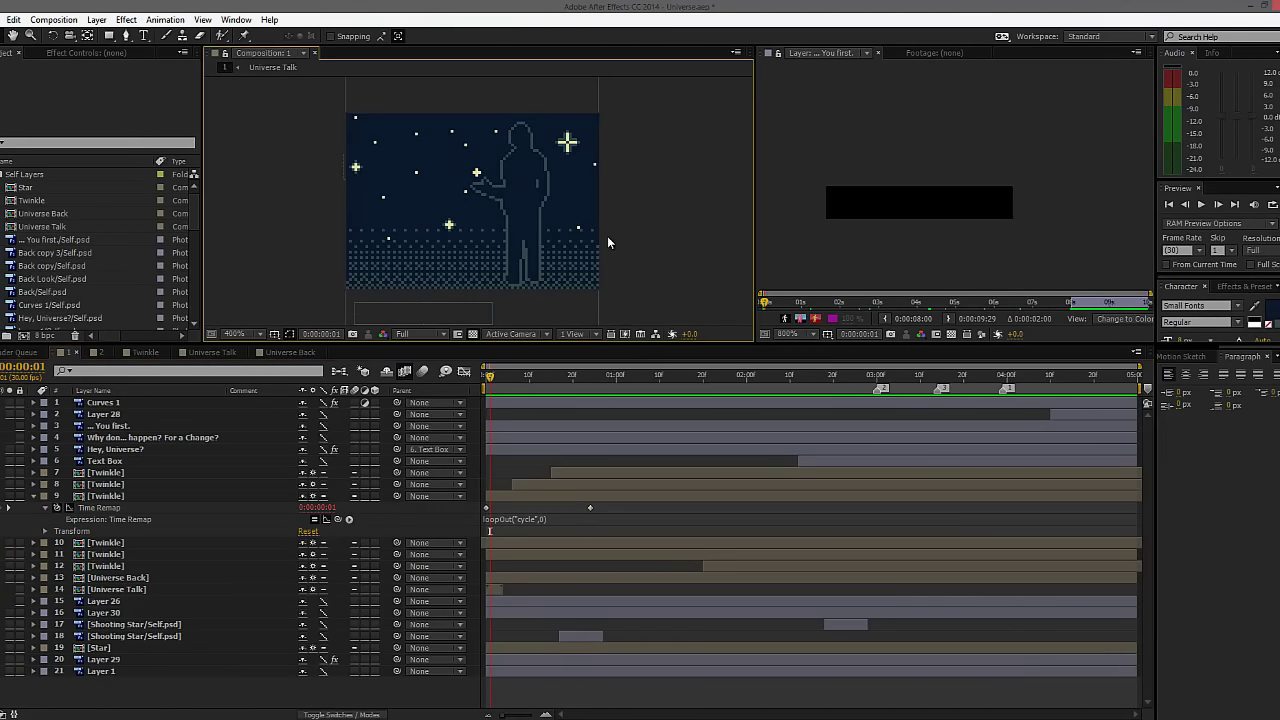
scroll(550, 245, up, 1)
key(comma)
key(period)
drag(633, 146, 617, 194)
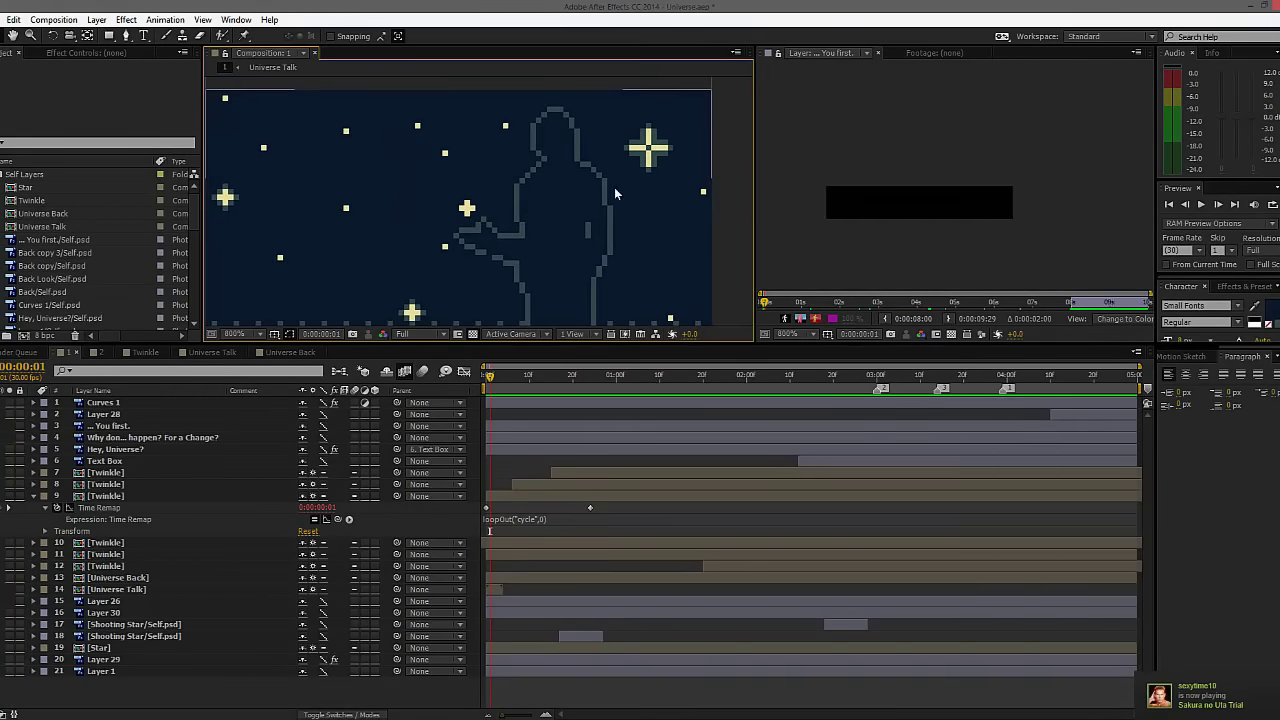
key(comma)
drag(527, 251, 528, 224)
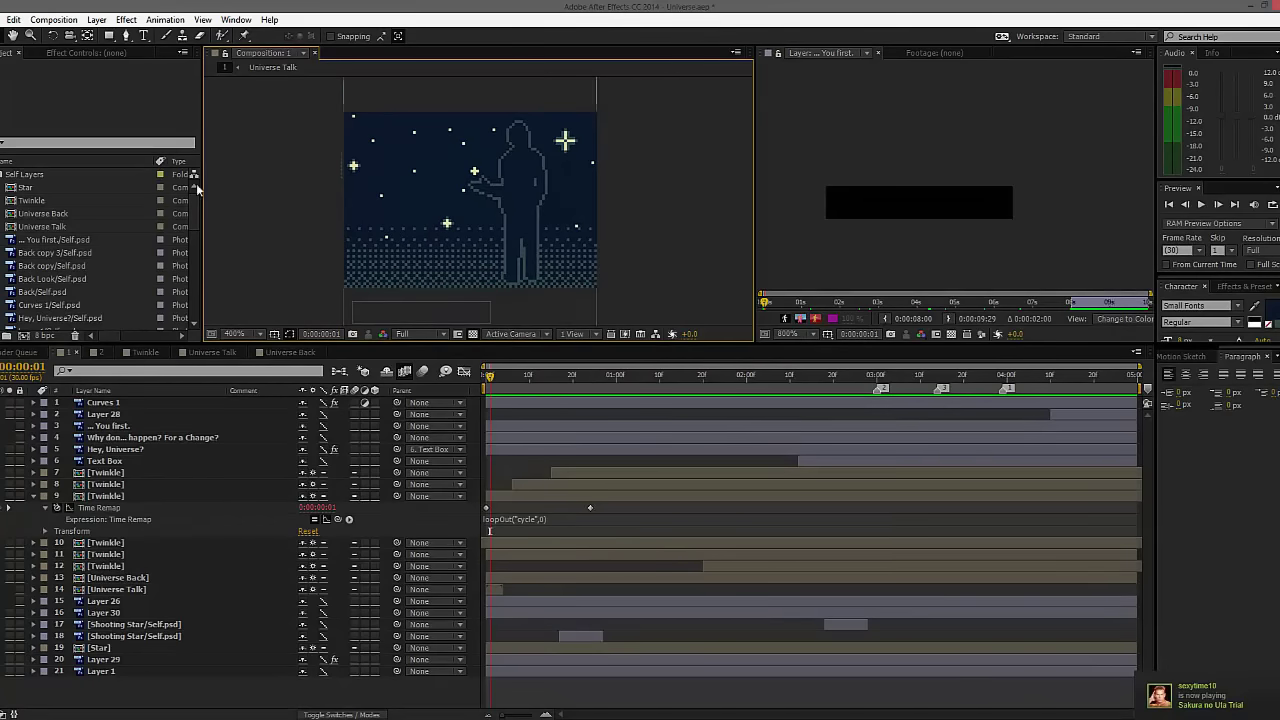
Preview the animation of composition 1, including at 800% magnification in the maximized viewer.
key(space)
click(540, 368)
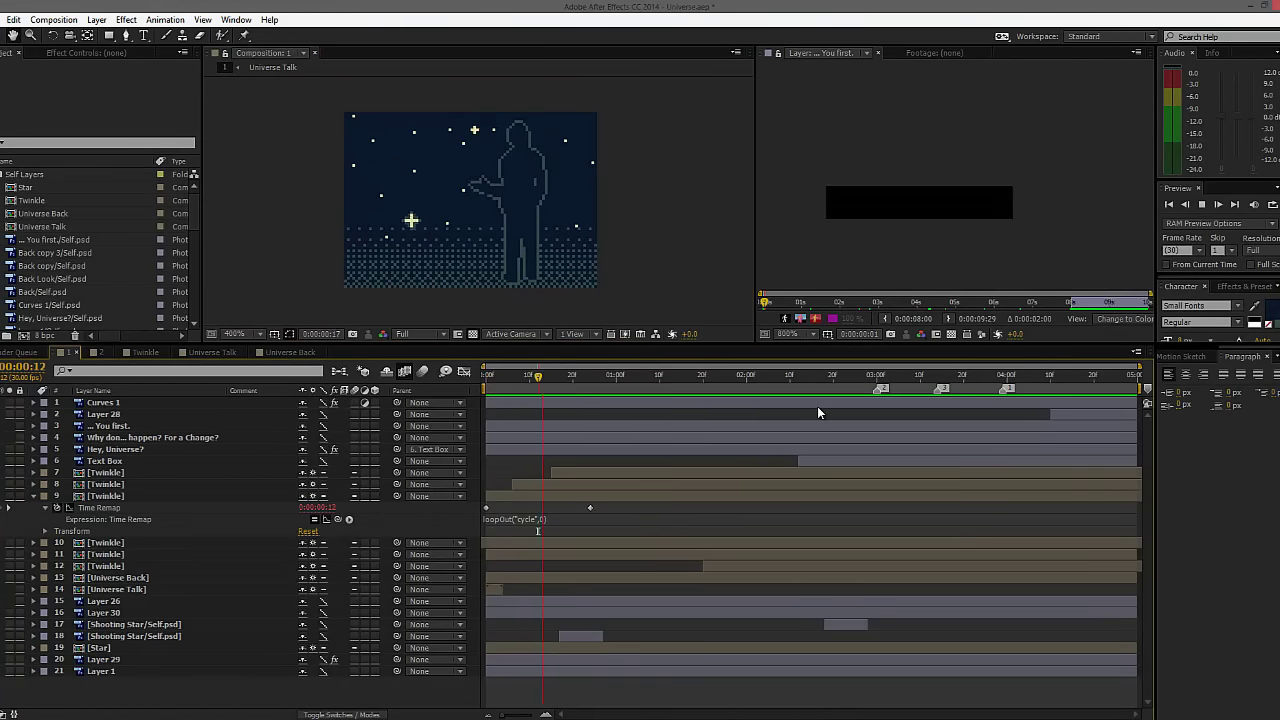
key(grave)
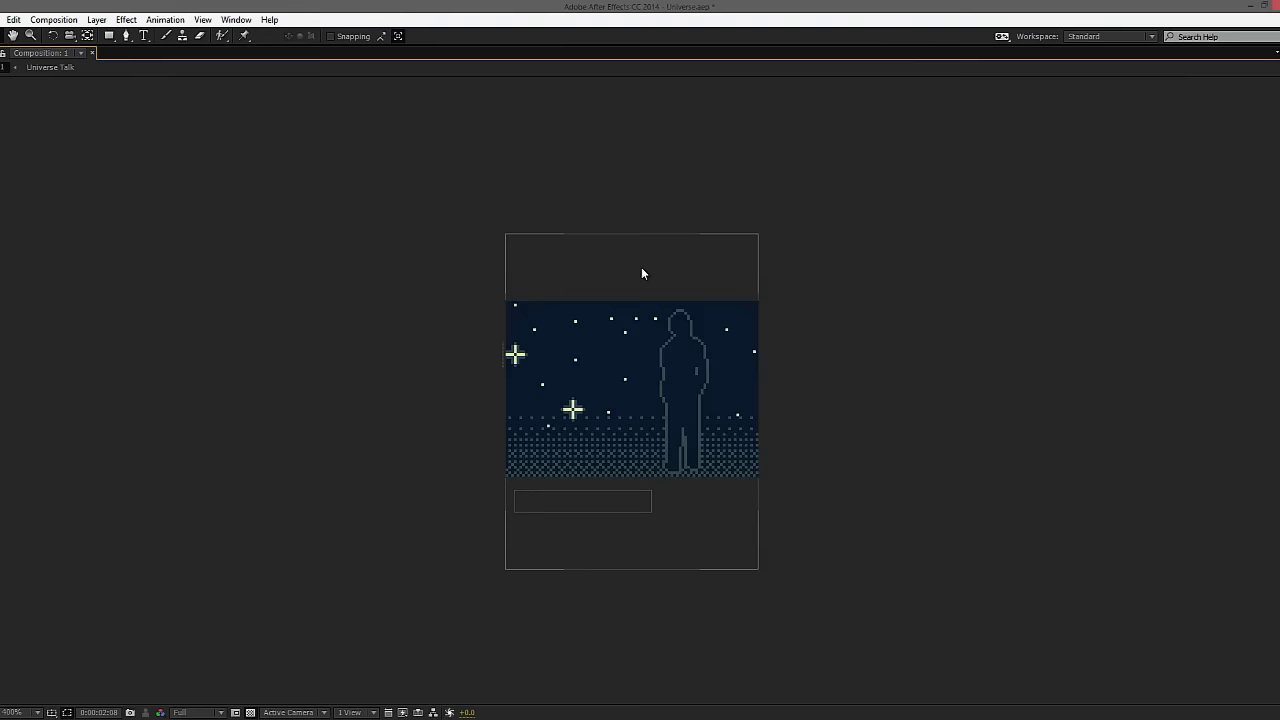
scroll(769, 446, up, 2)
scroll(817, 404, down, 1)
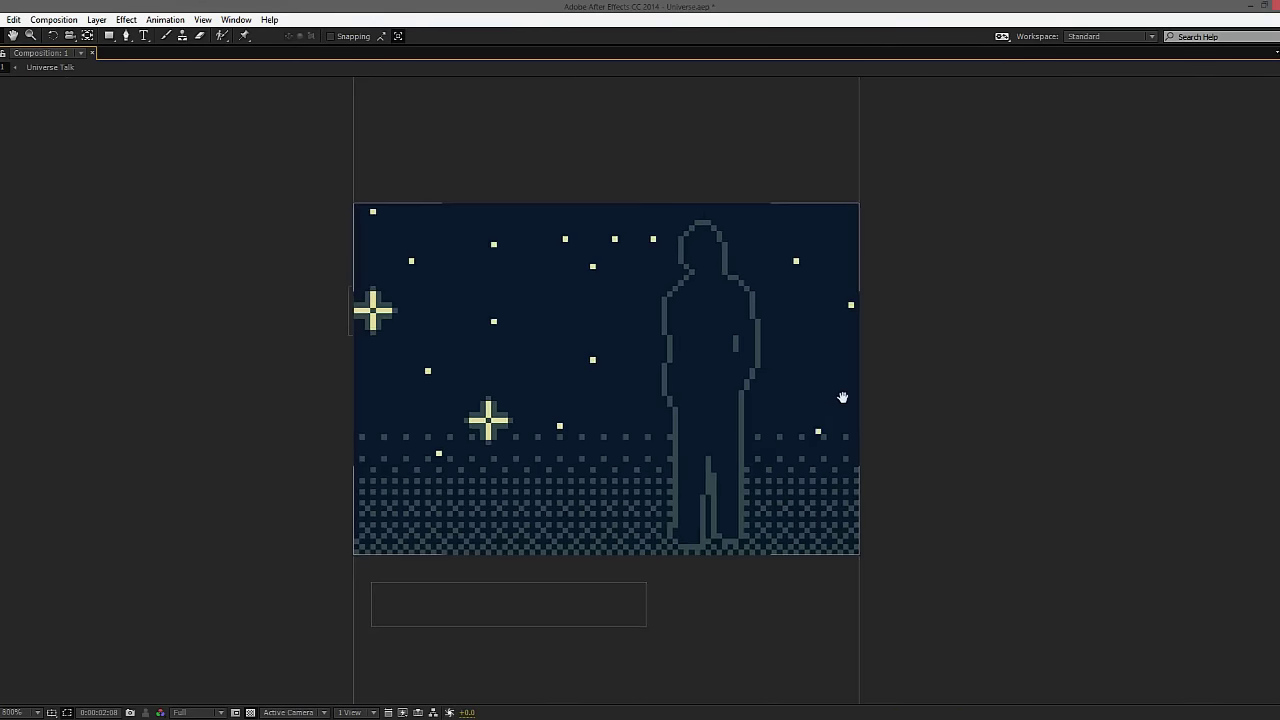
key(grave)
key(grave)
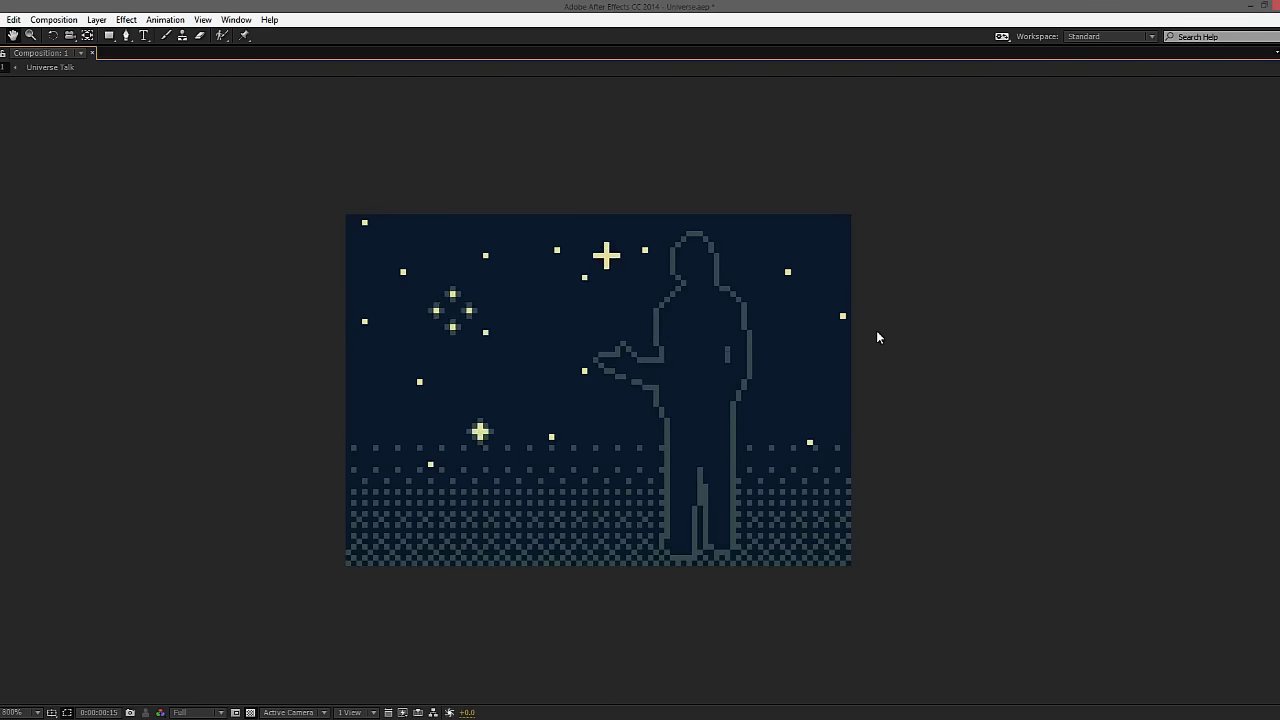
key(space)
key(grave)
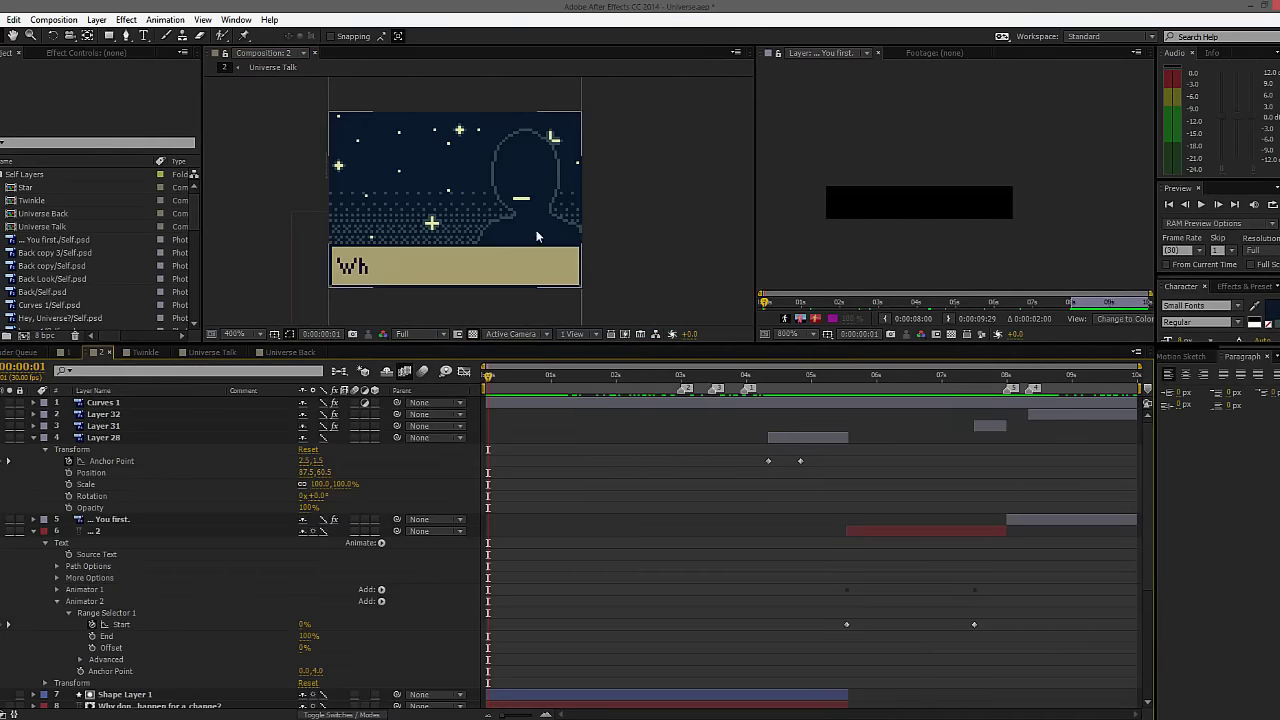
Play composition 2 in the maximized viewer and examine its speech text frame at lower magnifications in the normal layout.
key(grave)
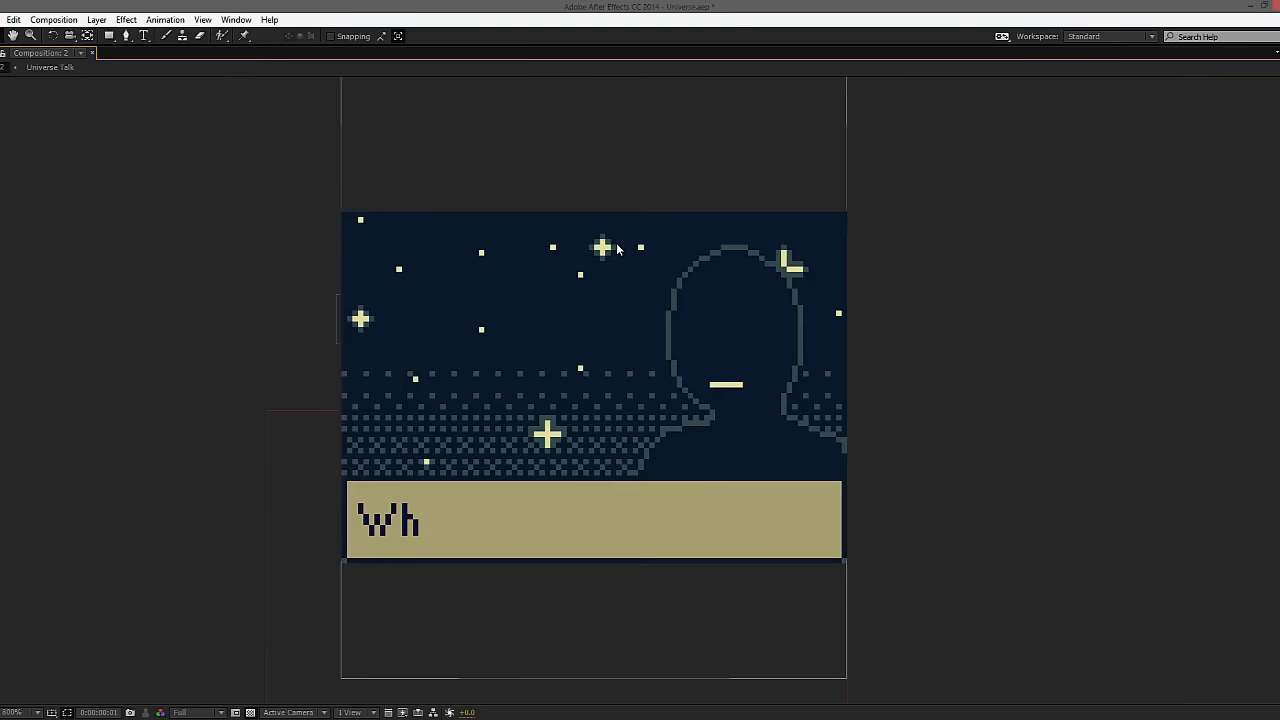
key(space)
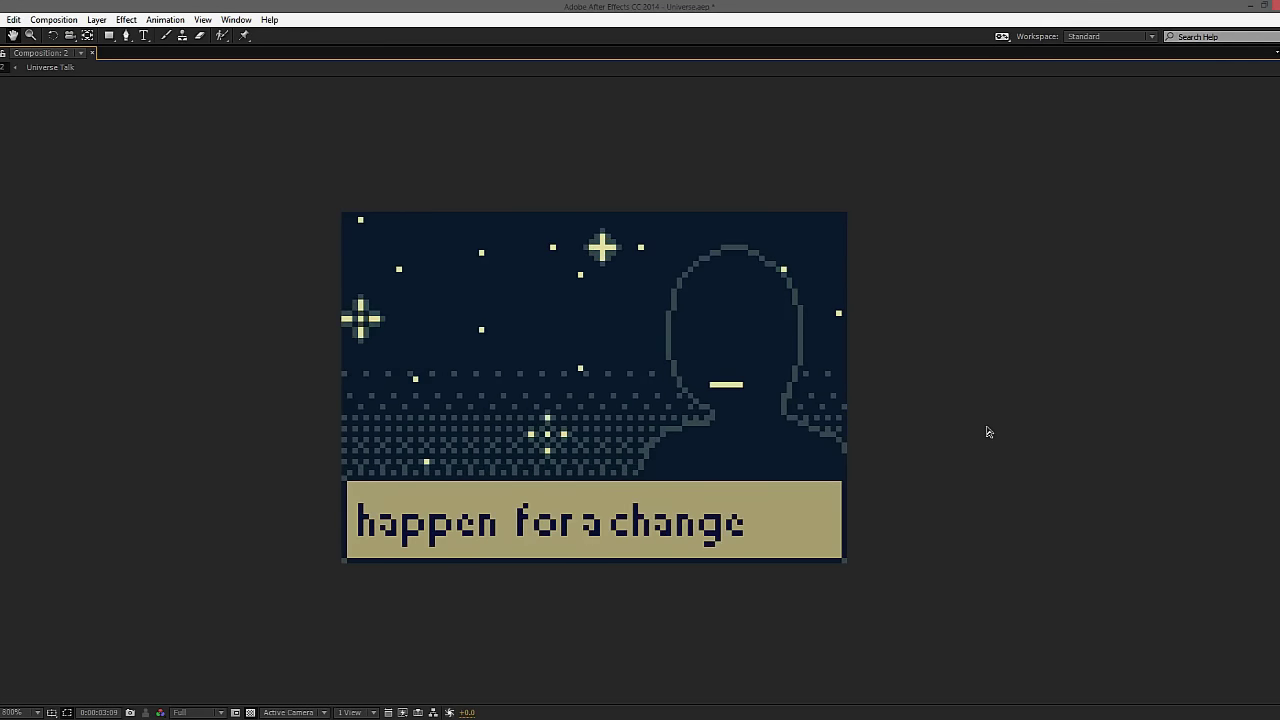
key(grave)
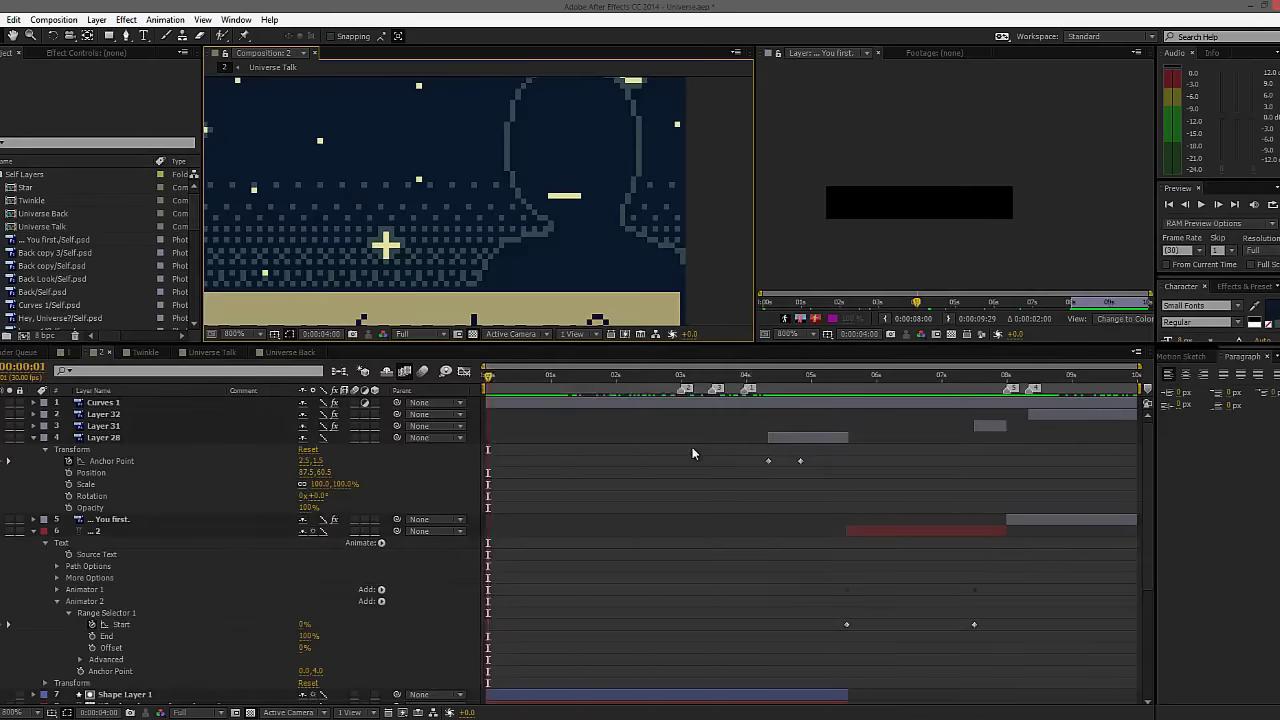
scroll(606, 267, down, 4)
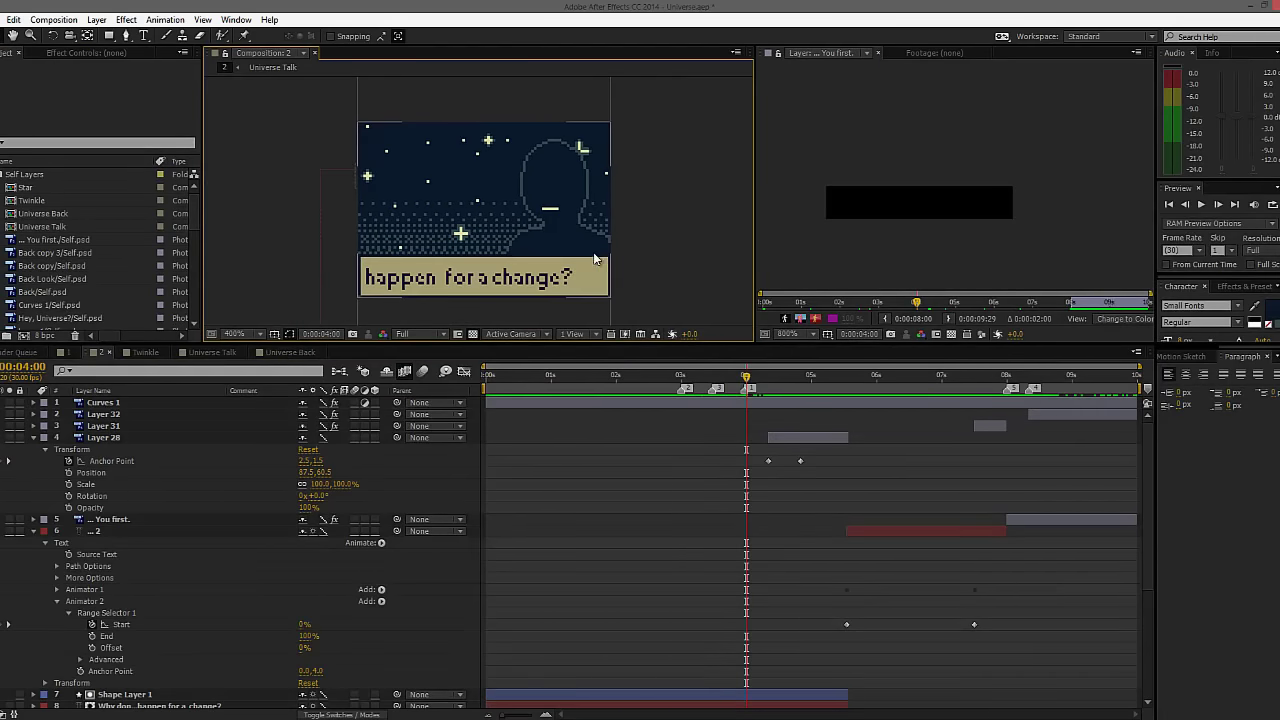
scroll(532, 206, down, 2)
scroll(578, 176, up, 5)
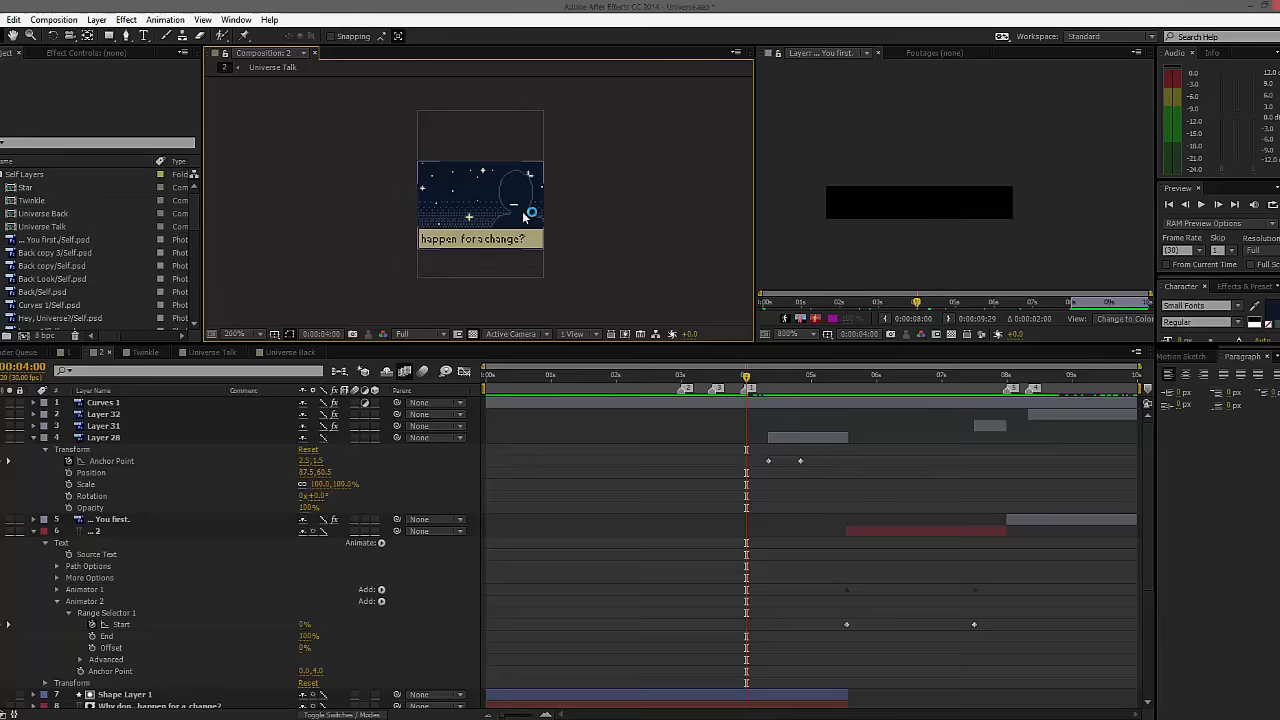
scroll(580, 178, down, 4)
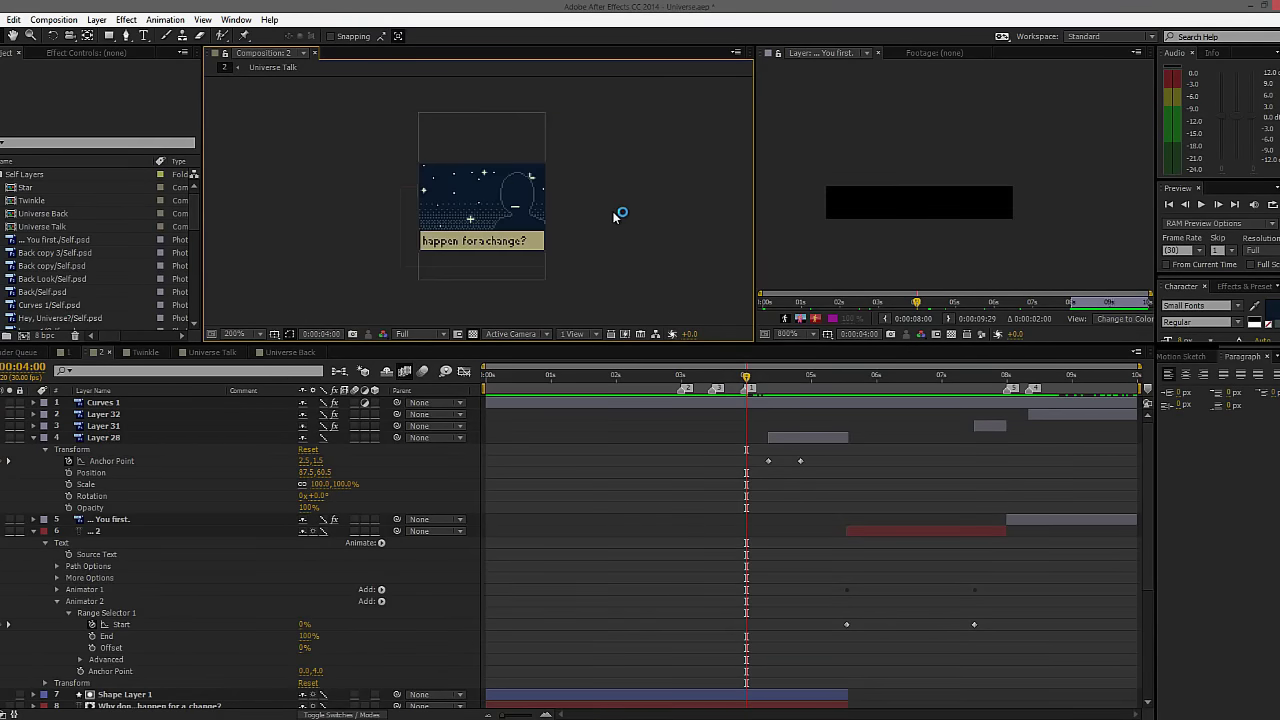